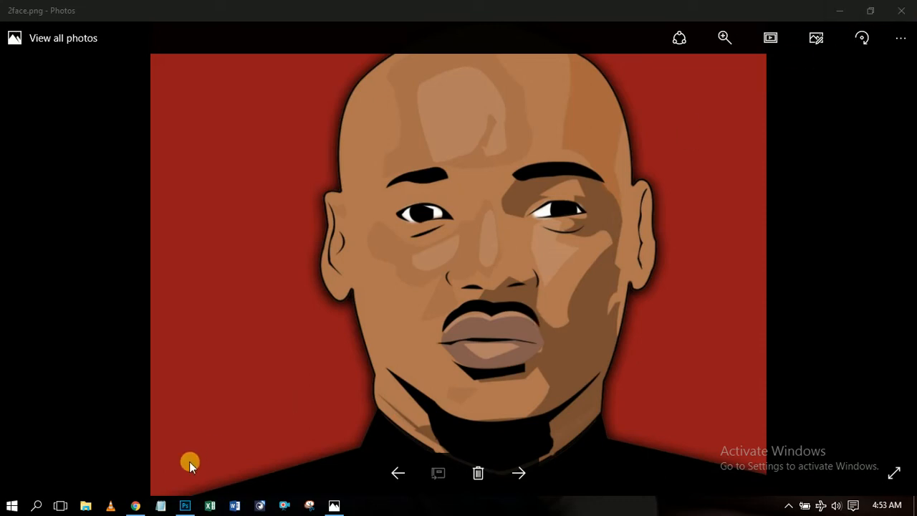
Minimize the Photos viewer showing the finished portrait and select the 2face image on the desktop.
click(848, 10)
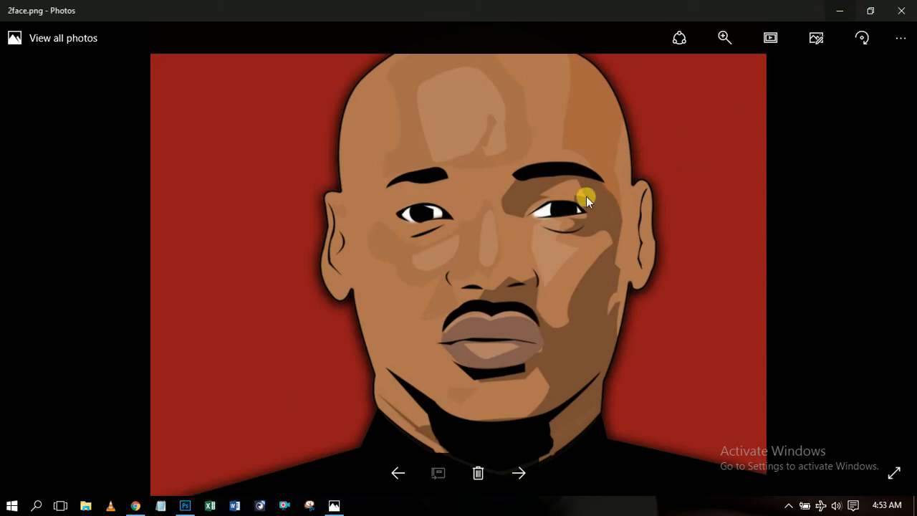
click(839, 10)
click(586, 166)
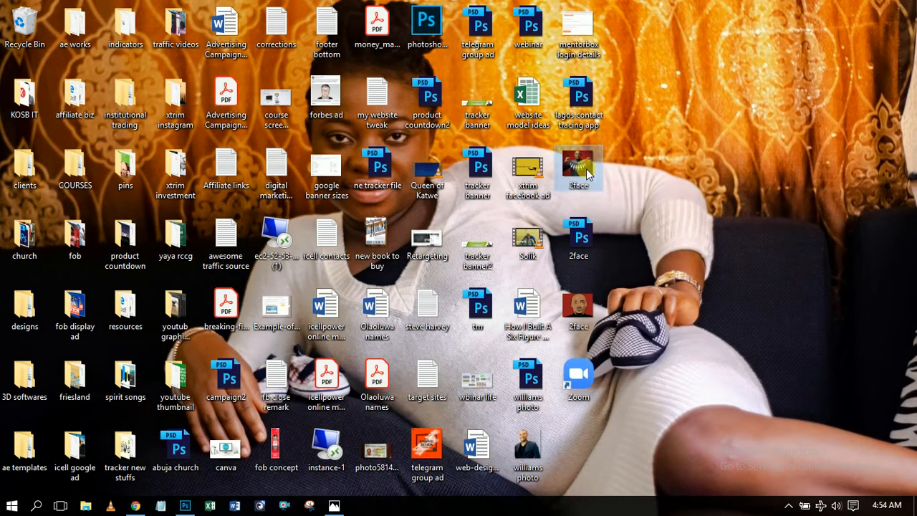
Drag the 2face photo onto Photoshop to open it with a single Background layer.
drag(197, 504, 368, 276)
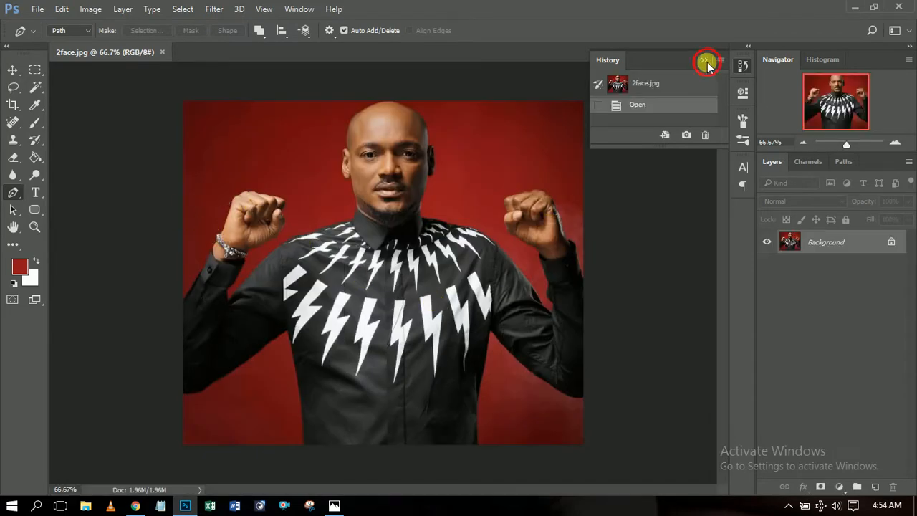
Collapse History and crop the 2face photo in around the man's head and shoulders.
click(704, 60)
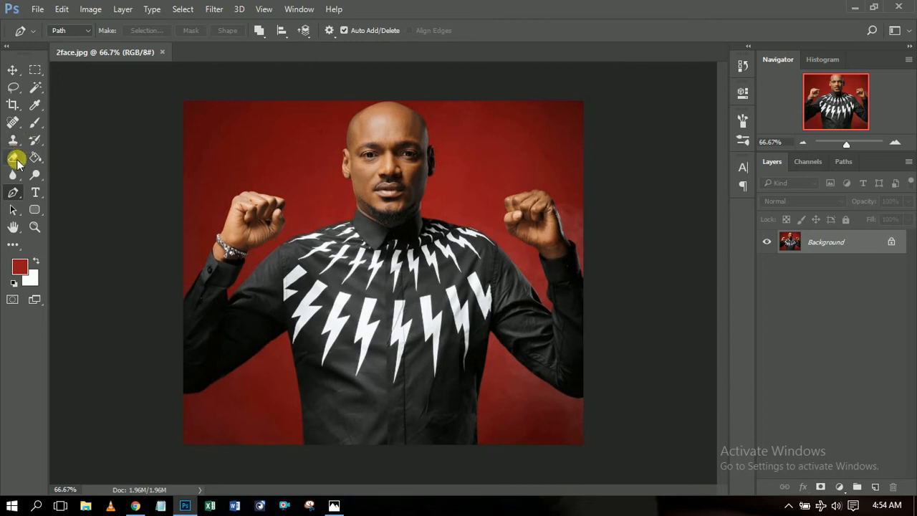
click(12, 104)
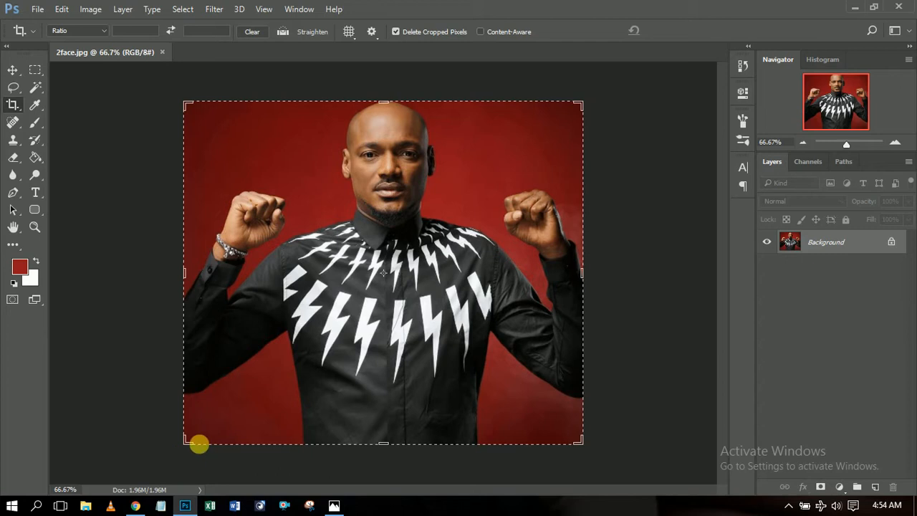
click(208, 433)
drag(208, 433, 246, 352)
drag(521, 271, 462, 274)
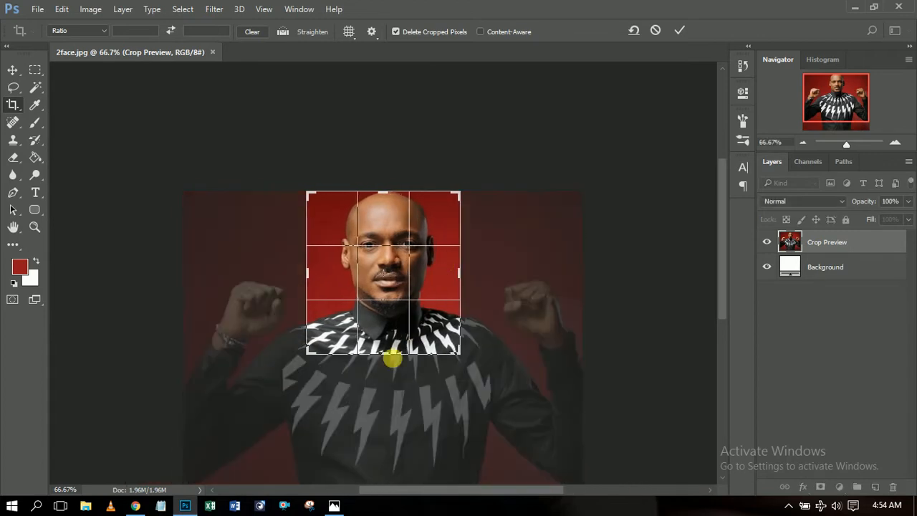
mouse_move(393, 361)
mouse_down()
mouse_move(375, 334)
mouse_move(385, 349)
mouse_up()
drag(305, 274, 310, 273)
click(679, 30)
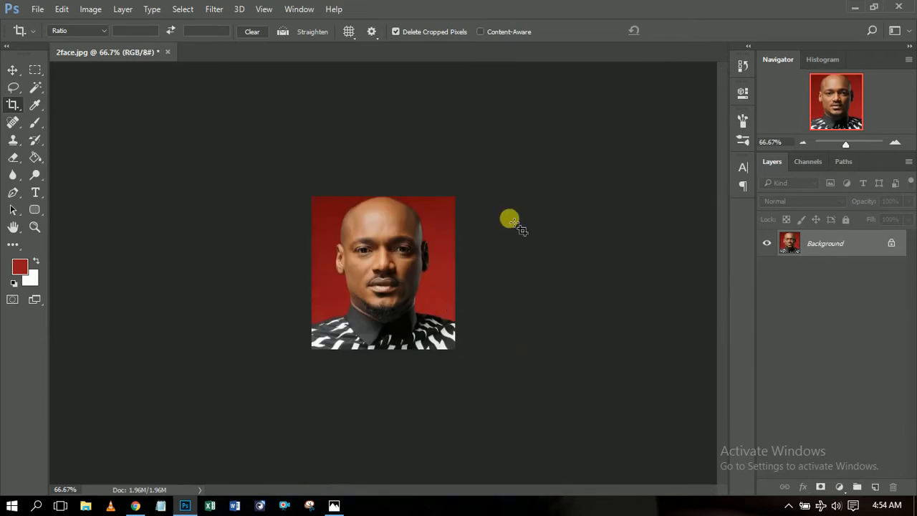
Switch to the Move tool, zoom to 100% and open the File menu.
click(14, 68)
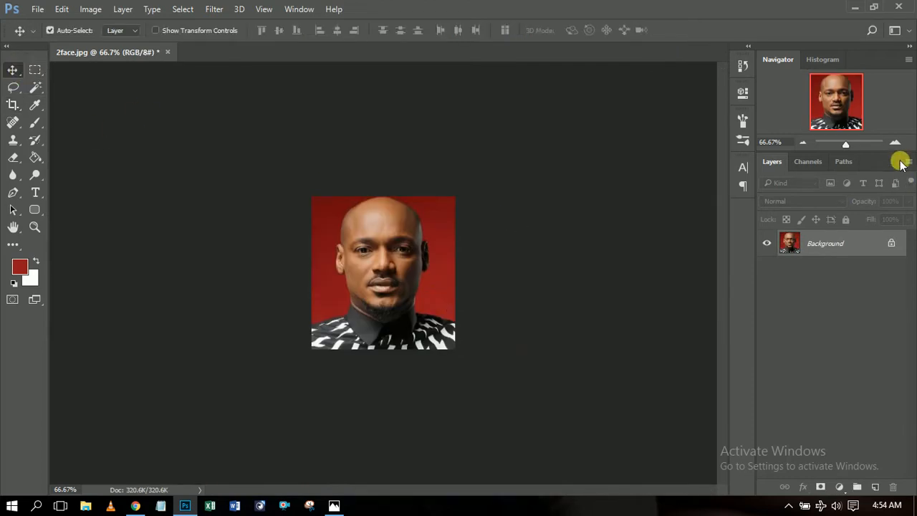
click(898, 145)
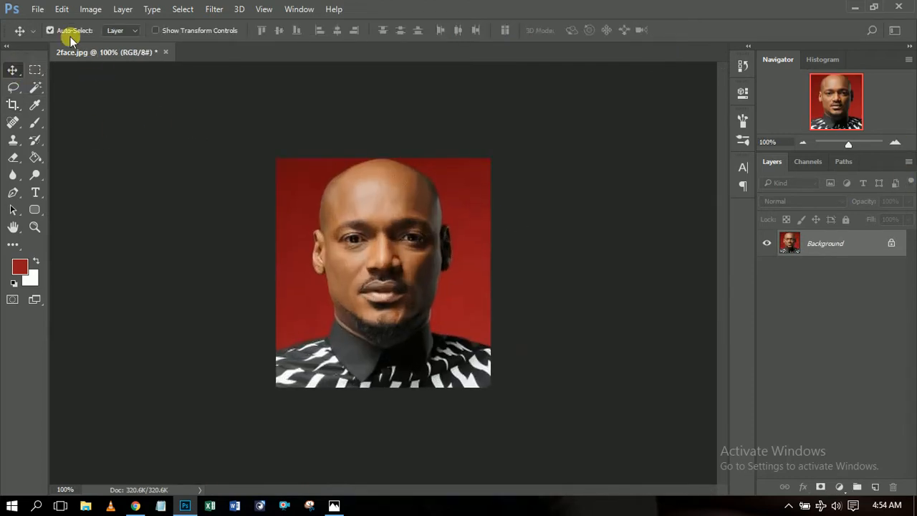
click(45, 12)
Create a new 1300 × 1000 px, 300 ppi RGB document with a white background.
click(78, 27)
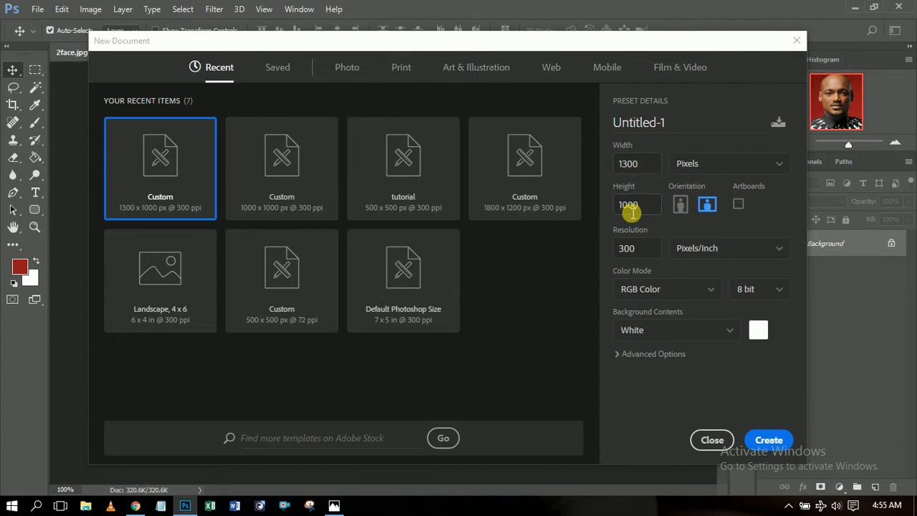
click(765, 442)
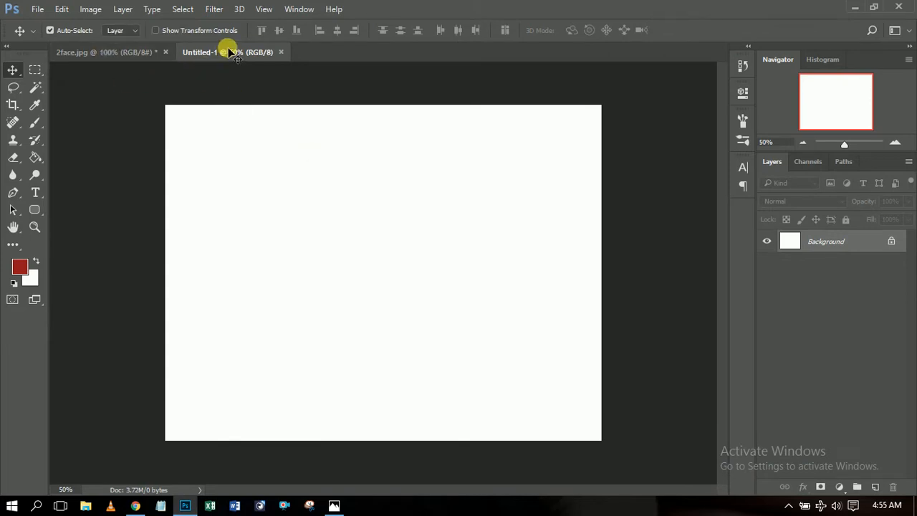
Float the 2face window and drag the cropped photo into Untitled-1 as Layer 1.
click(126, 55)
drag(124, 57, 131, 119)
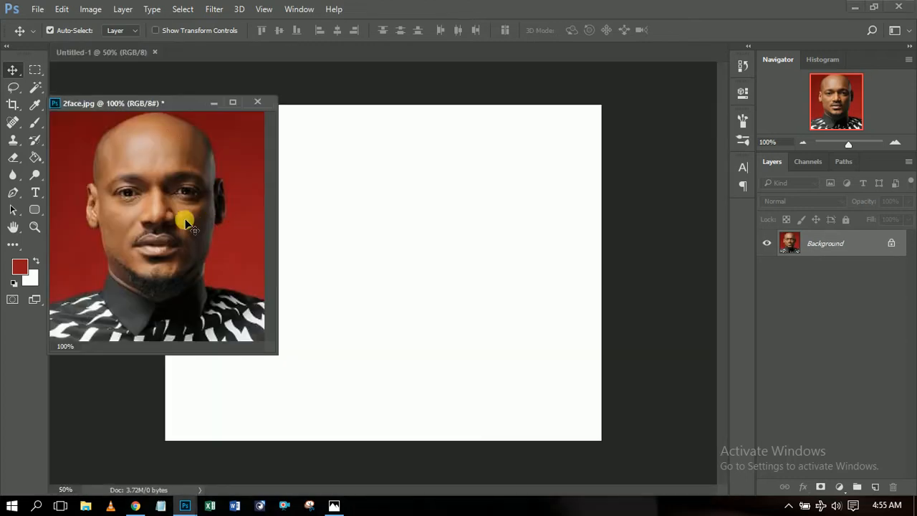
drag(138, 207, 209, 234)
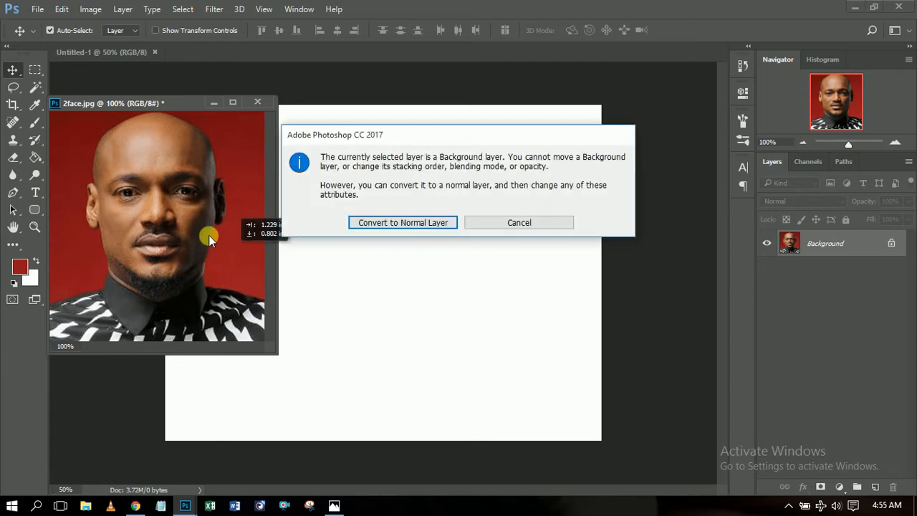
click(515, 225)
drag(168, 190, 389, 270)
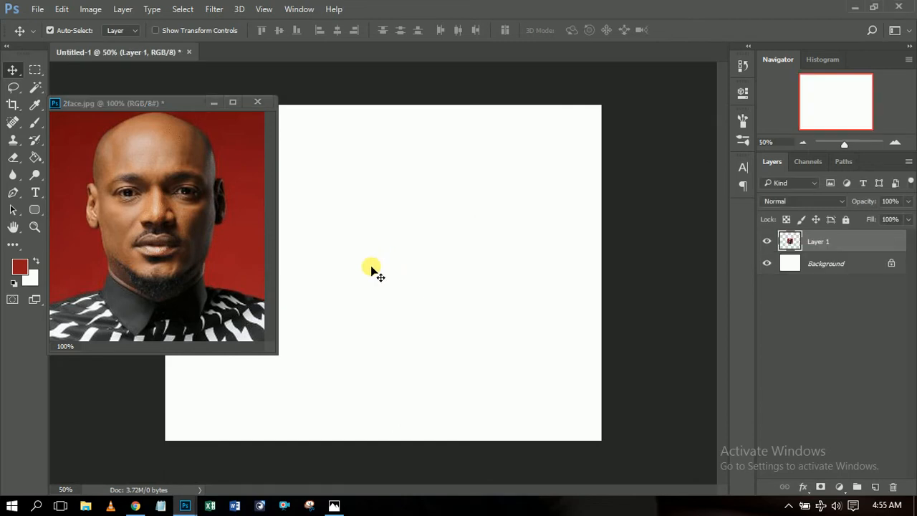
Close 2face.jpg without saving and position the photo near the canvas centre.
click(259, 102)
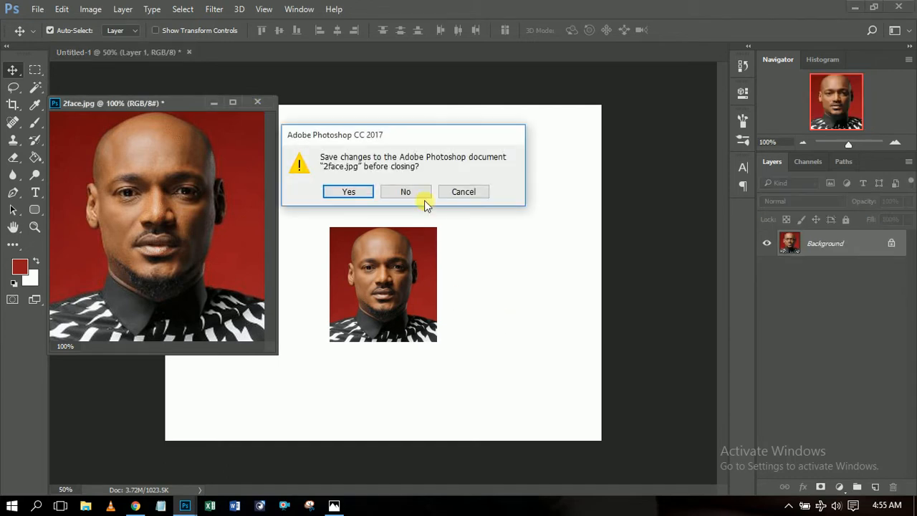
click(405, 192)
drag(391, 311, 401, 286)
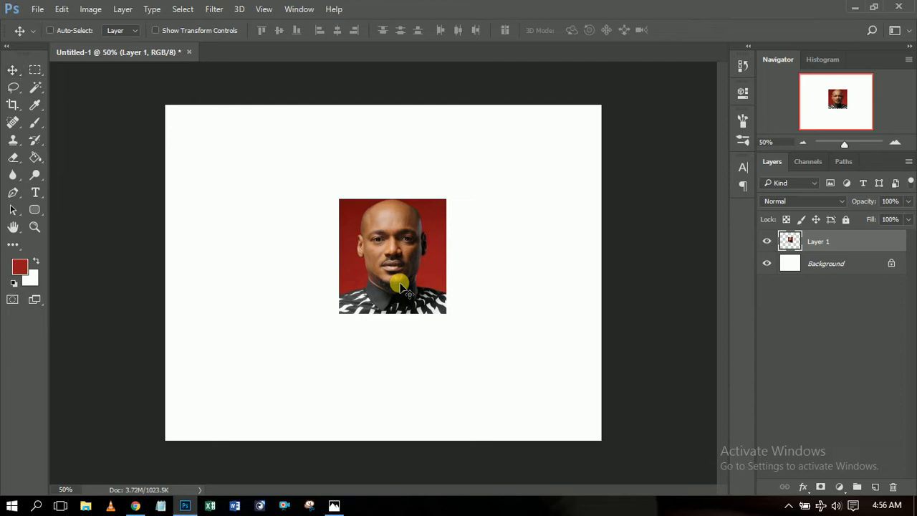
key(ctrl+t)
Duplicate the photo layer and move the copy into the canvas's top-left corner.
click(573, 31)
key(ctrl+j)
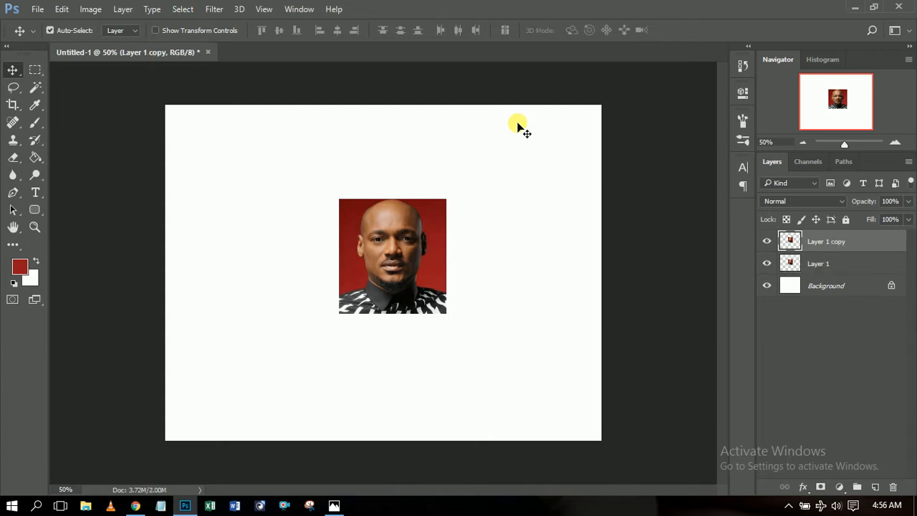
click(396, 273)
drag(396, 273, 212, 181)
Scale Layer 1 up to about 312% from its centre and shift it down and right.
click(434, 285)
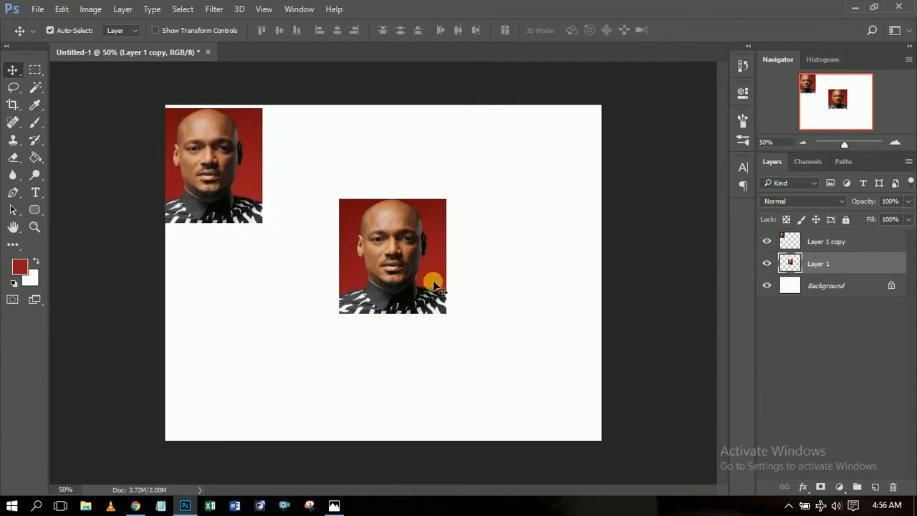
key(ctrl)
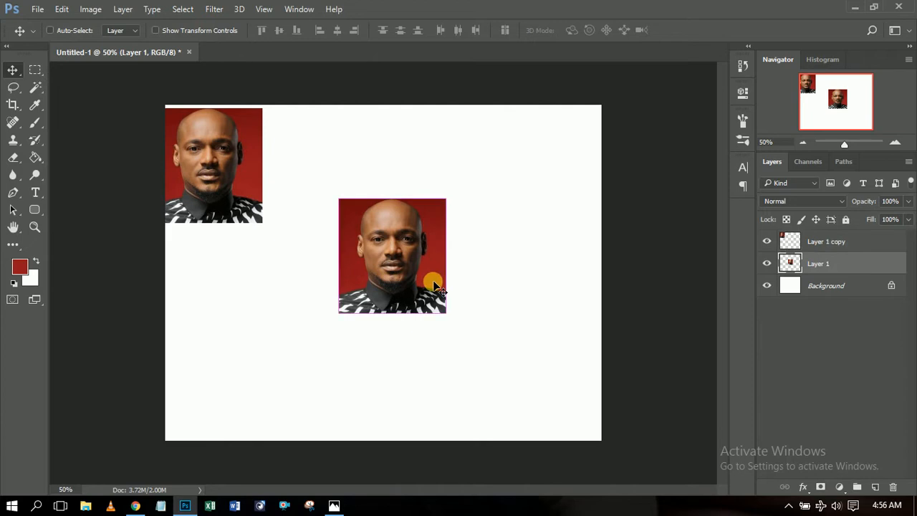
key(ctrl+t)
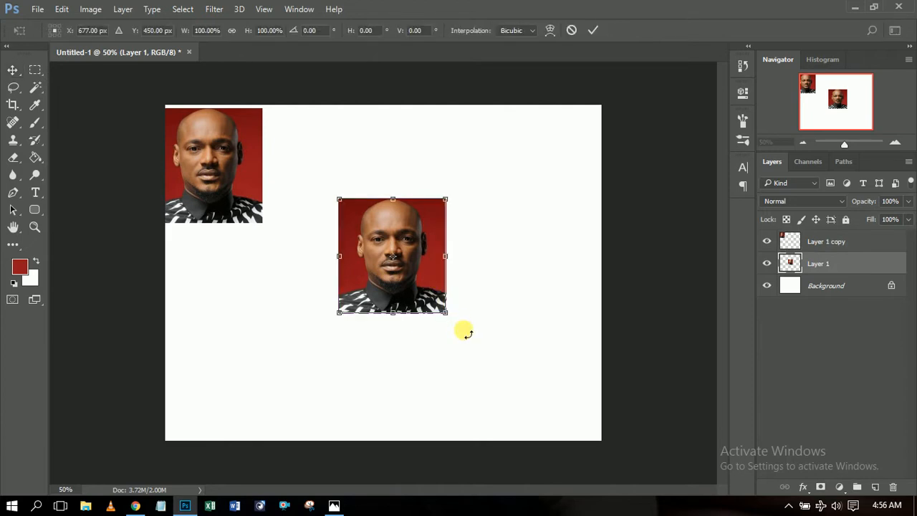
drag(451, 316, 542, 386)
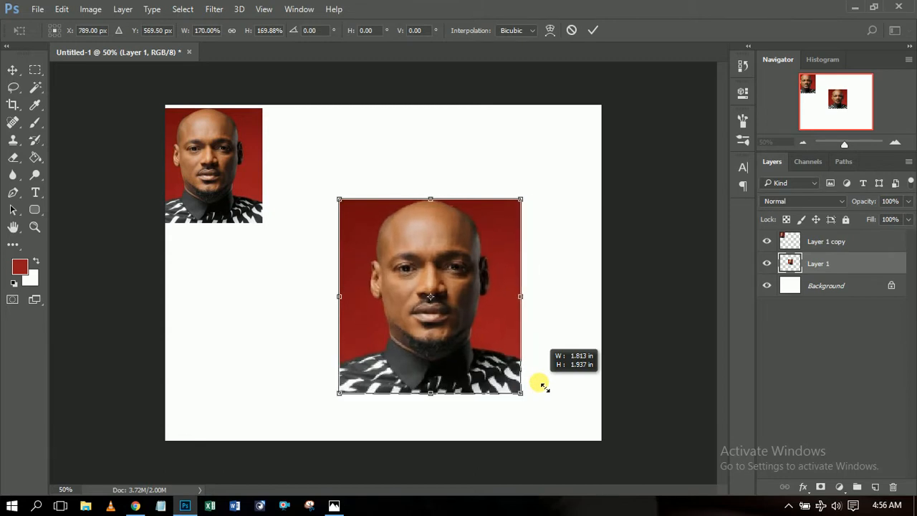
key(alt)
drag(544, 387, 577, 412)
drag(516, 348, 562, 385)
click(594, 30)
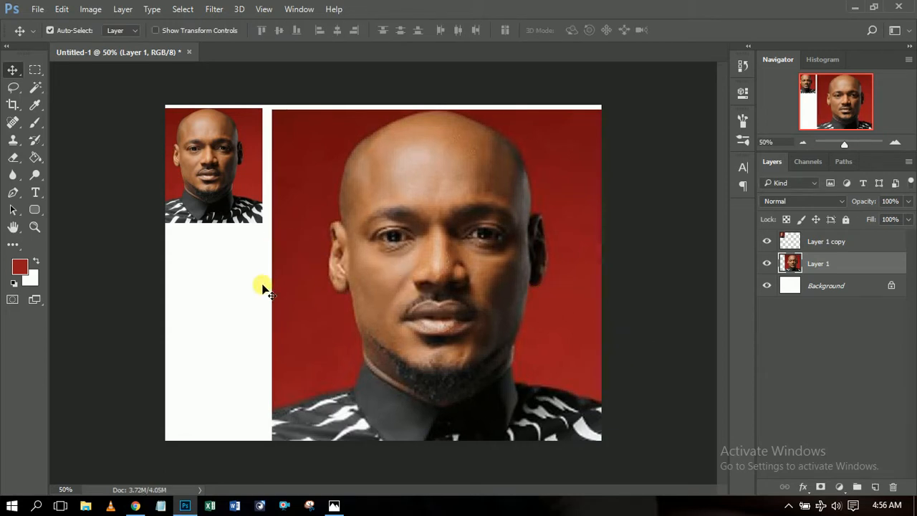
click(237, 195)
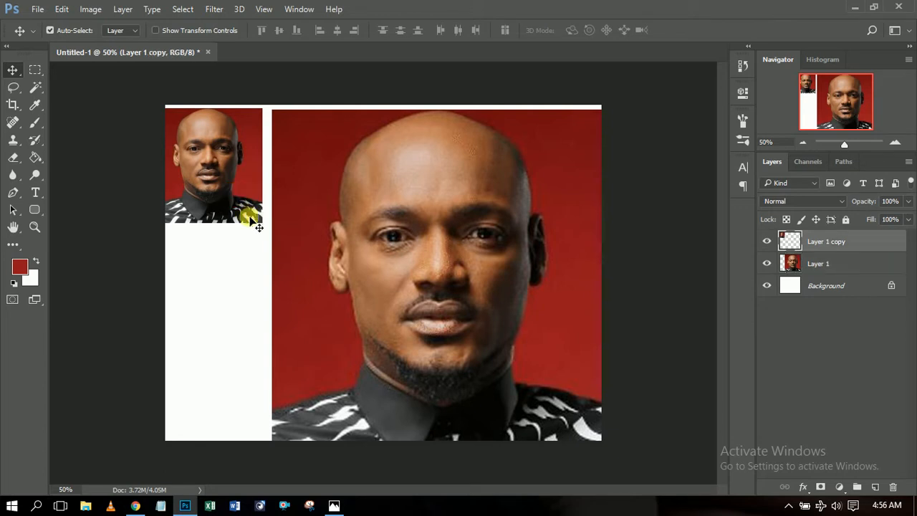
Fit the small portrait snugly into the top-left corner and set Layer 1's opacity to 80%.
drag(211, 188, 220, 186)
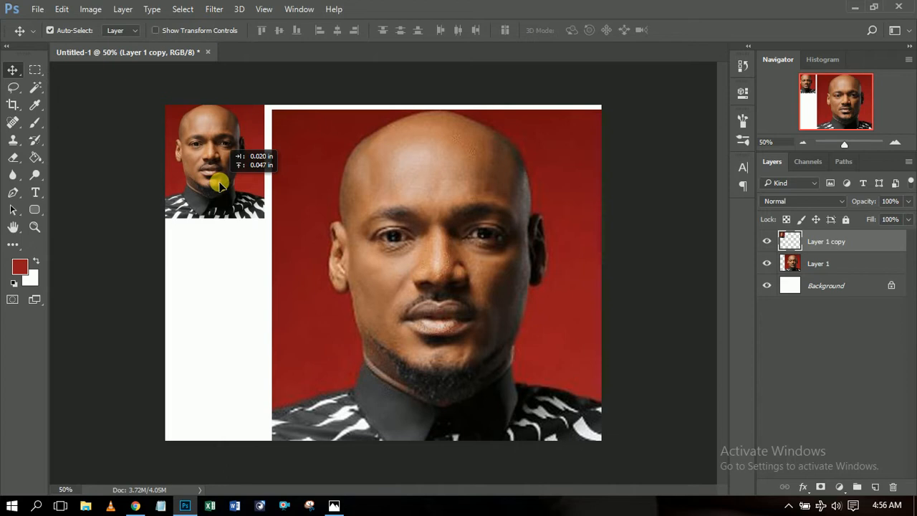
drag(220, 186, 220, 185)
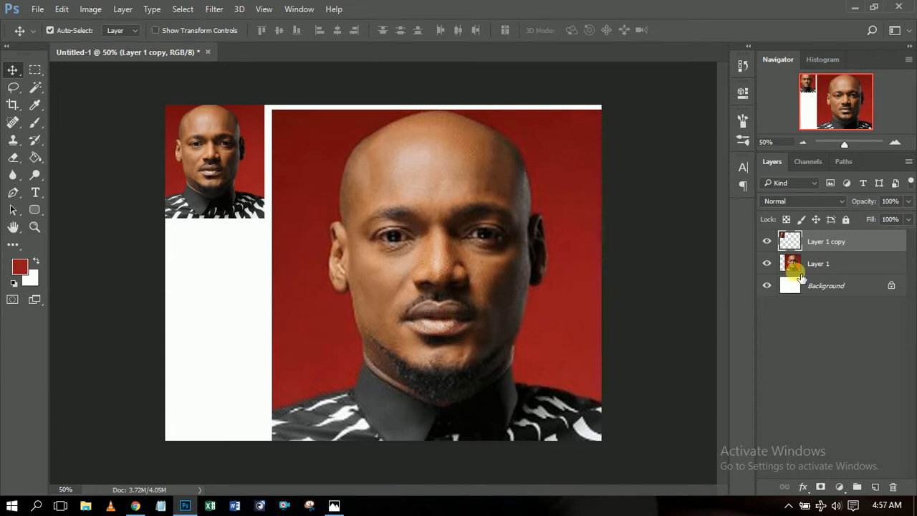
click(834, 268)
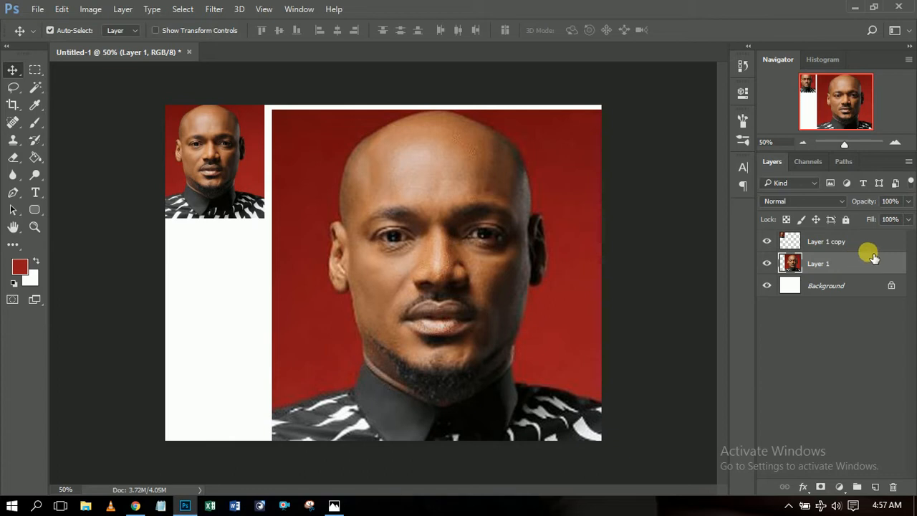
click(908, 201)
drag(901, 219, 894, 219)
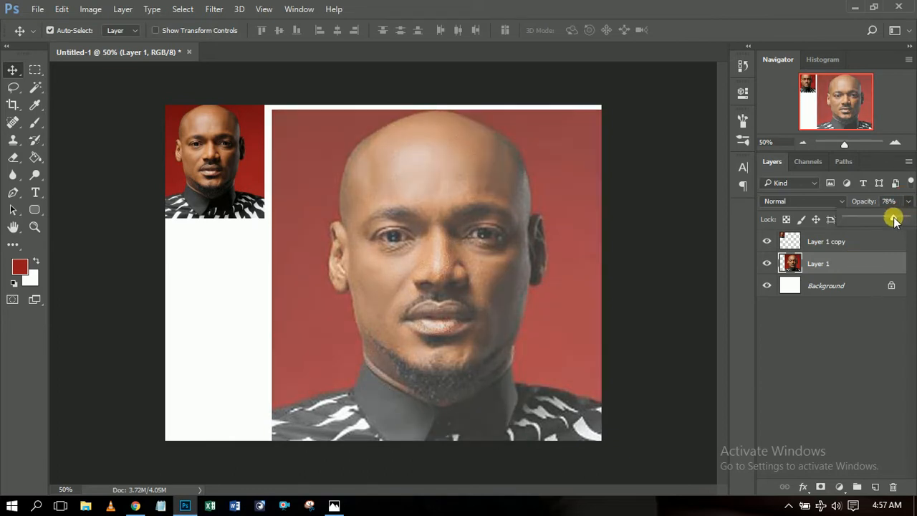
drag(895, 218, 896, 219)
click(871, 265)
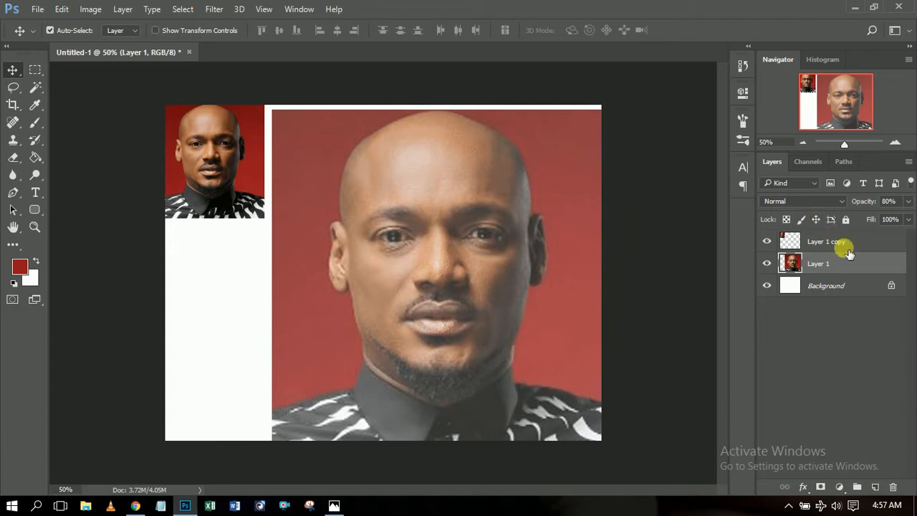
Add a new layer above Layer 1 and name it 'outline'.
click(875, 487)
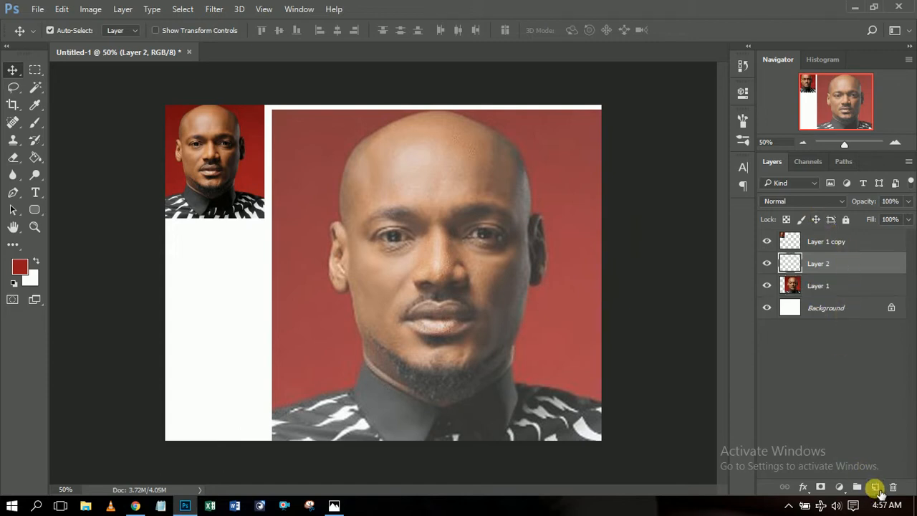
double_click(825, 265)
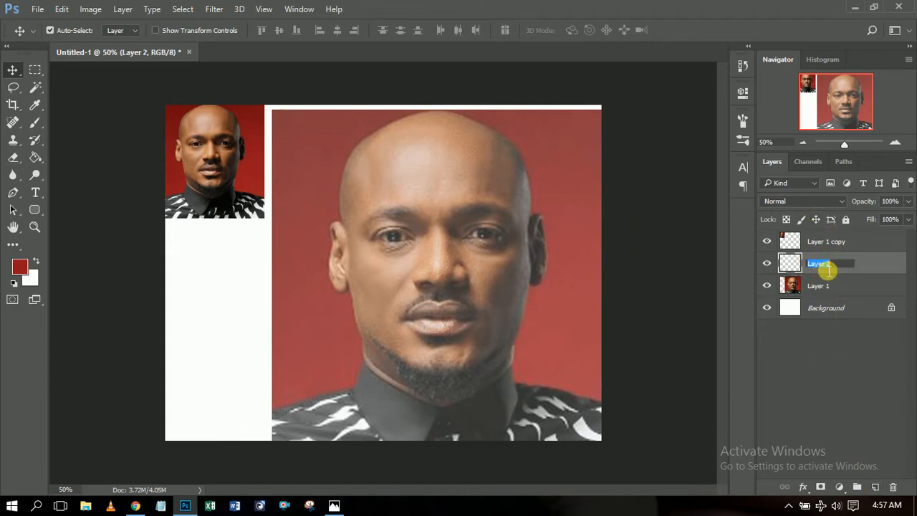
text(outline)
key(Return)
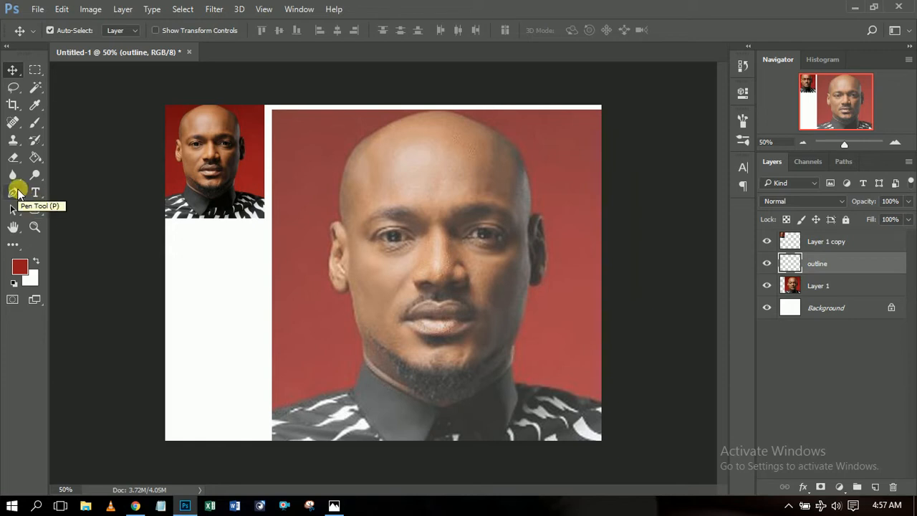
Select the Pen Tool and zoom the view in to 100% on the face.
click(14, 192)
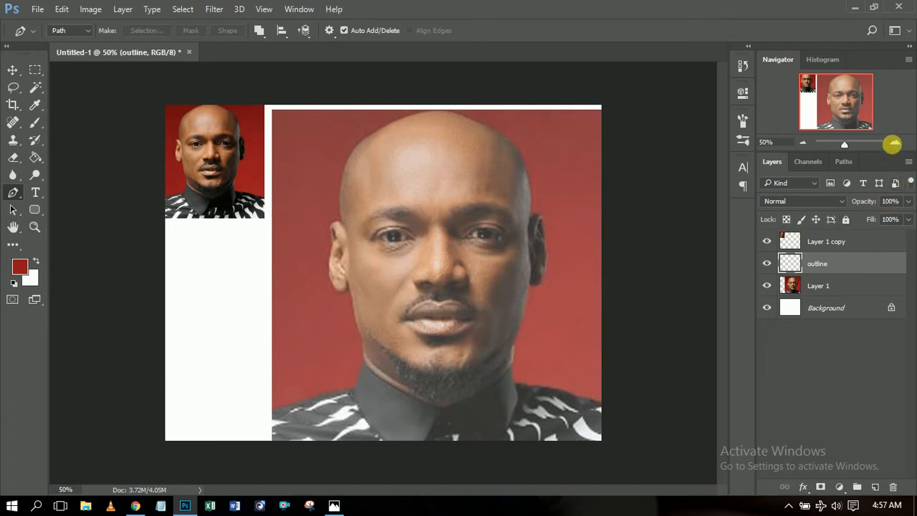
click(894, 144)
mouse_move(865, 121)
mouse_down()
mouse_move(873, 125)
mouse_move(855, 106)
mouse_move(848, 145)
mouse_move(866, 118)
mouse_up()
click(895, 144)
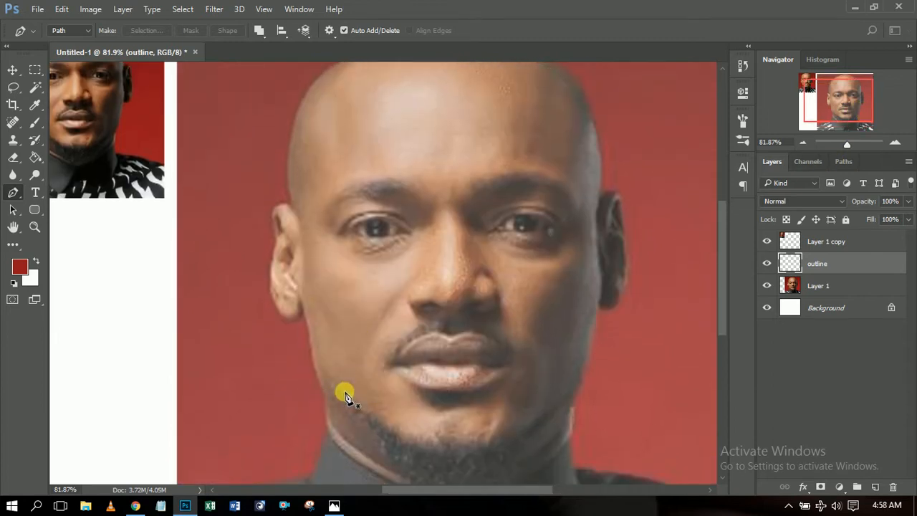
Trace the left jawline and around the left ear with curved and corner anchors.
click(328, 432)
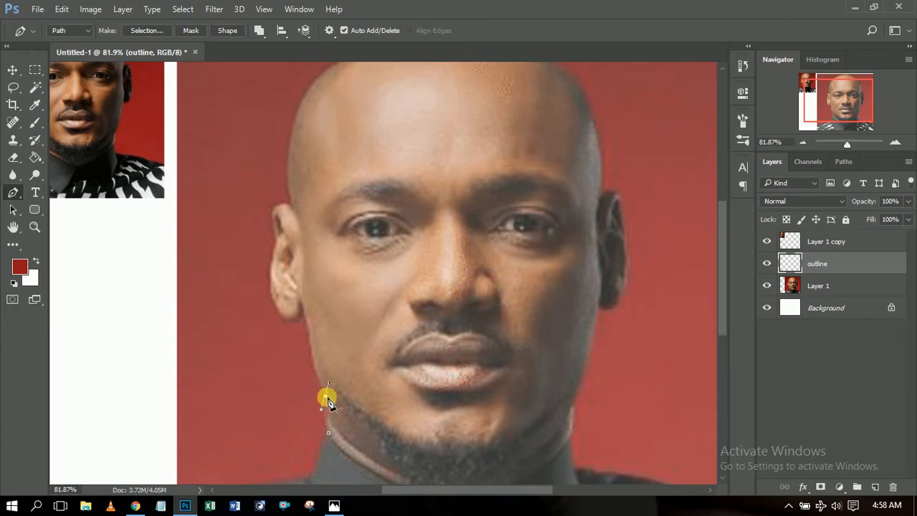
click(326, 396)
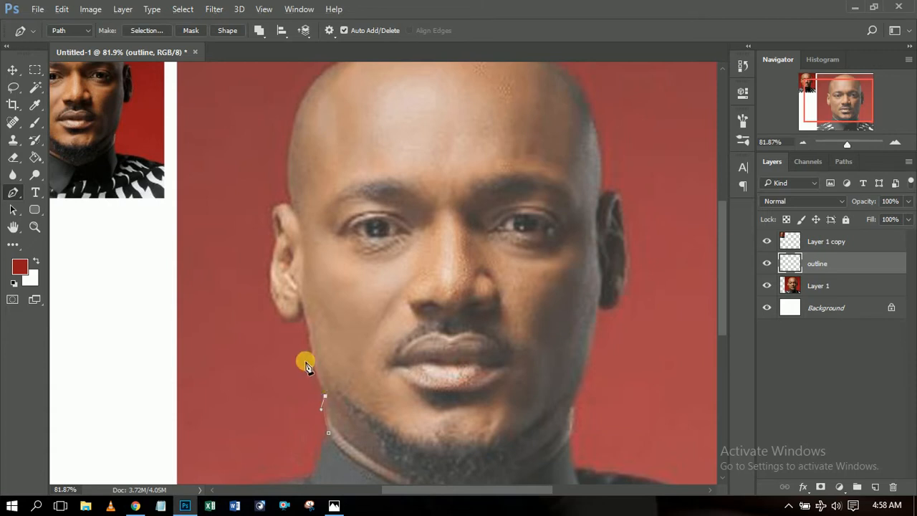
click(301, 311)
drag(278, 311, 262, 282)
alt+click(279, 311)
drag(273, 254, 287, 235)
alt+click(274, 255)
click(277, 237)
drag(287, 204, 304, 218)
alt+click(275, 208)
alt+click(291, 206)
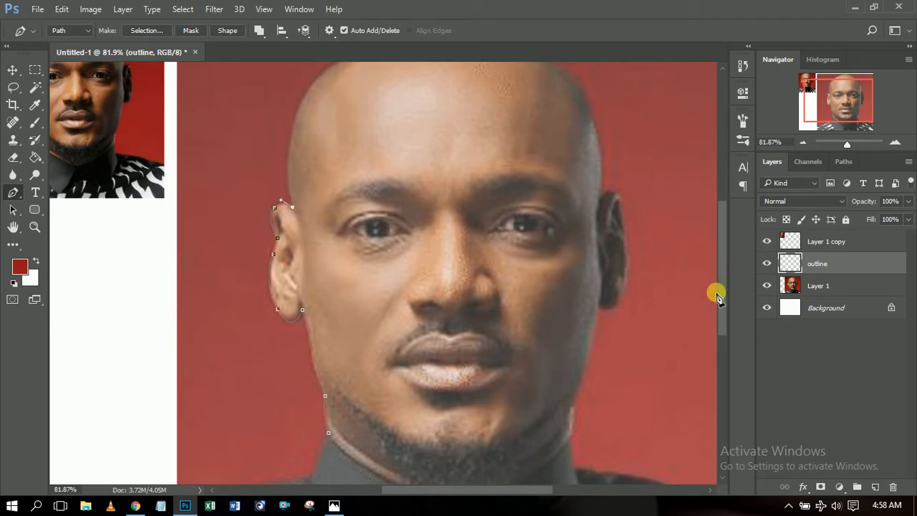
drag(724, 291, 732, 264)
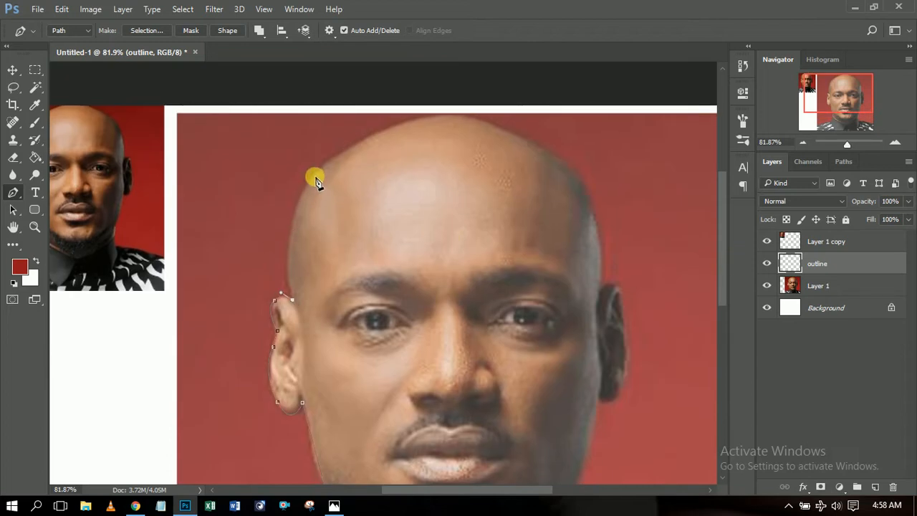
Continue the path up the left side of the head, over the crown and down the right side.
drag(315, 174, 355, 131)
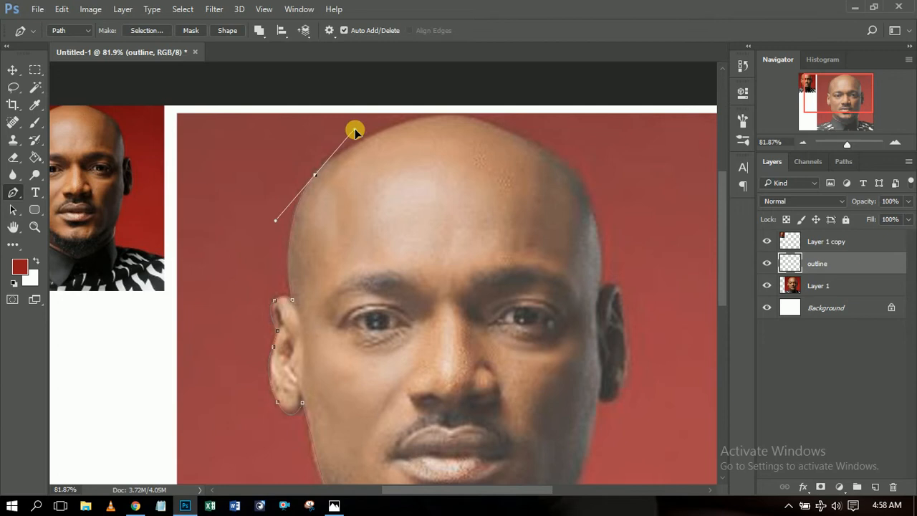
alt+click(315, 175)
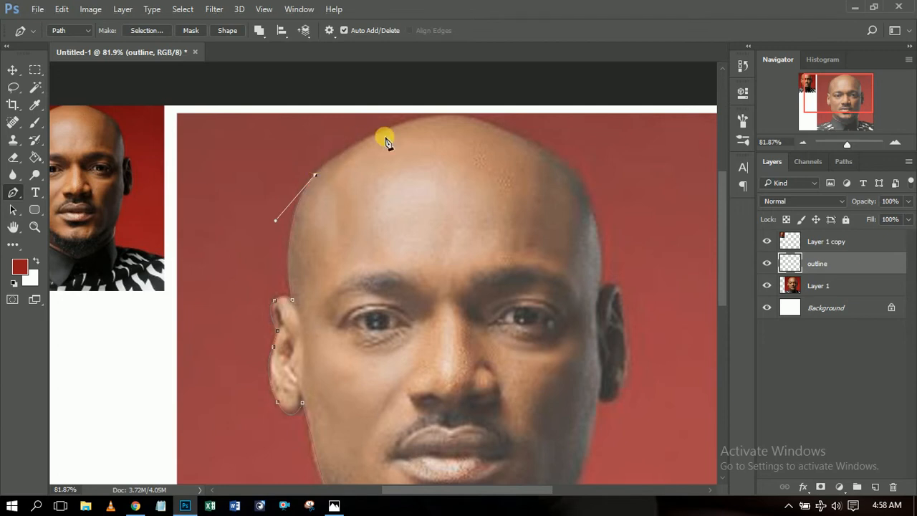
drag(424, 118, 485, 114)
alt+click(424, 119)
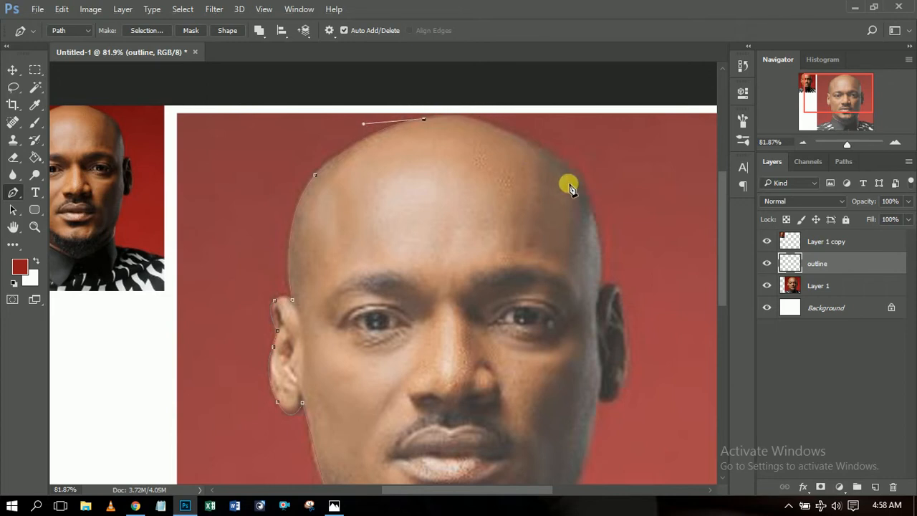
drag(574, 171, 671, 243)
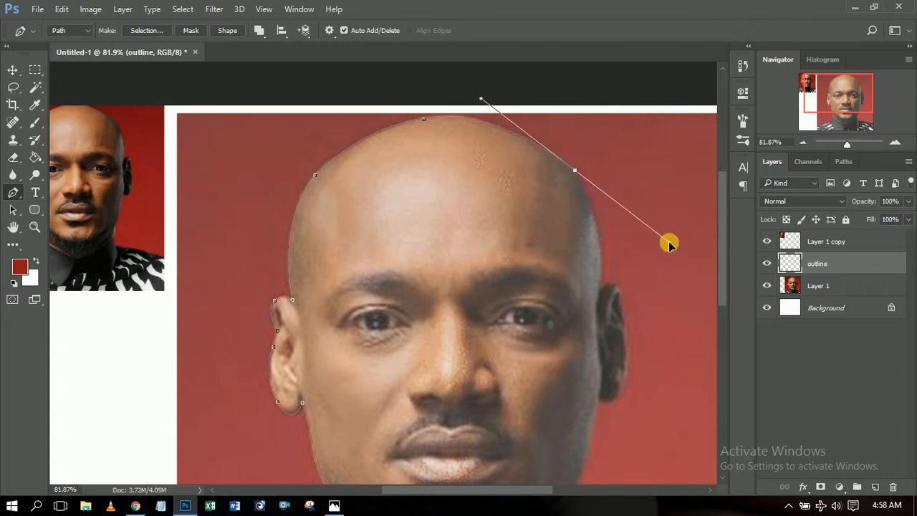
alt+click(575, 171)
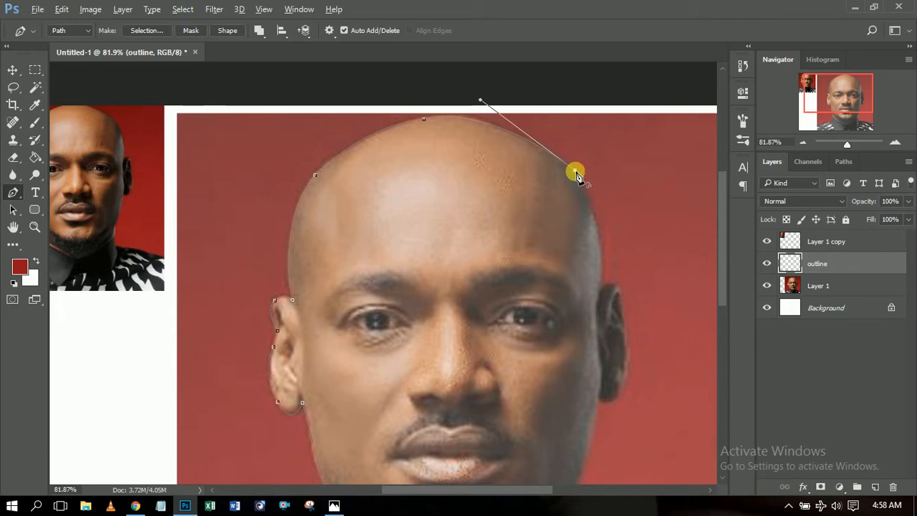
click(602, 293)
Trace around the right ear down to where it meets the jaw.
drag(602, 293, 597, 363)
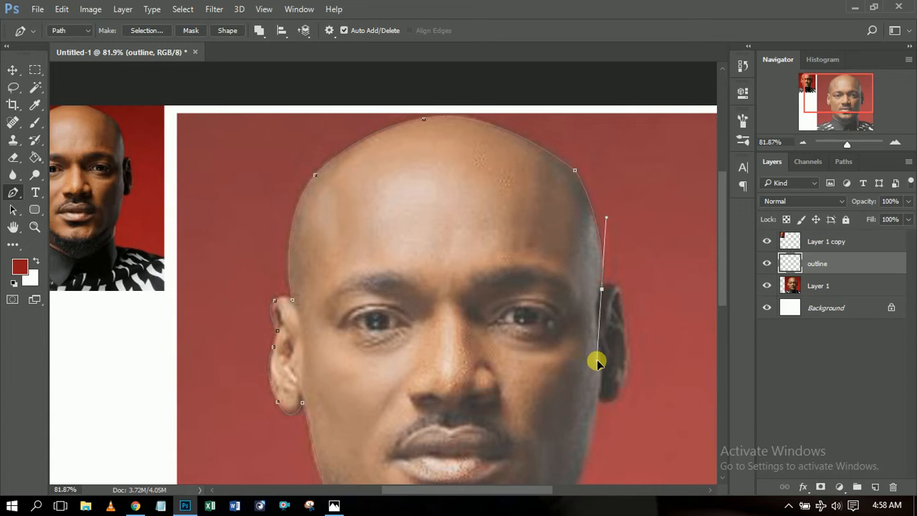
alt+click(601, 290)
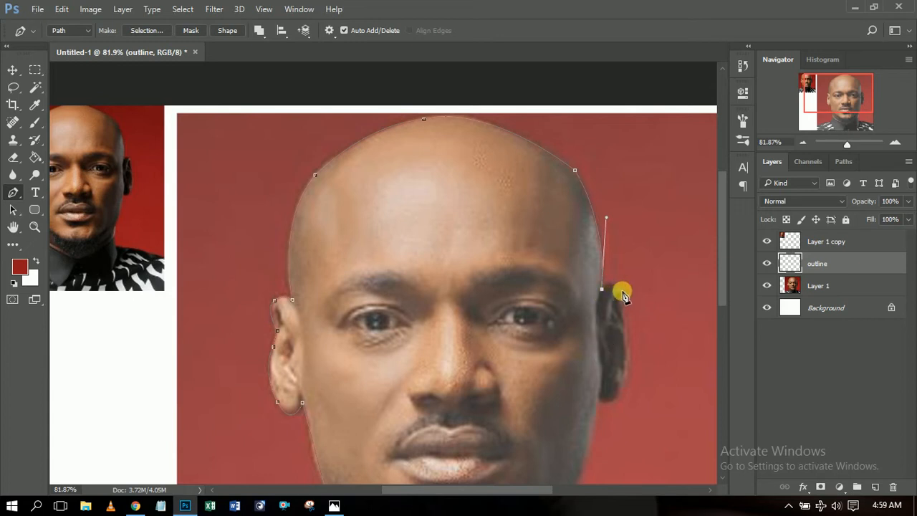
drag(638, 304, 633, 305)
drag(722, 266, 720, 284)
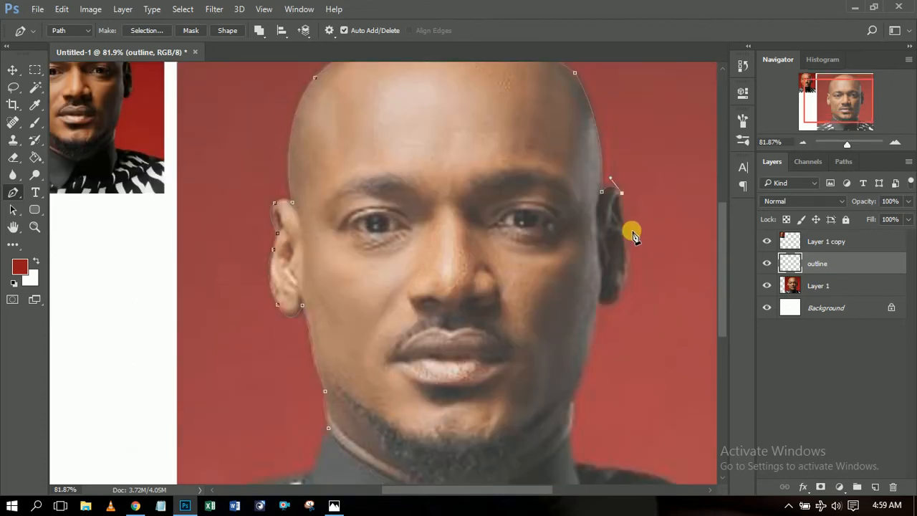
drag(625, 244, 626, 247)
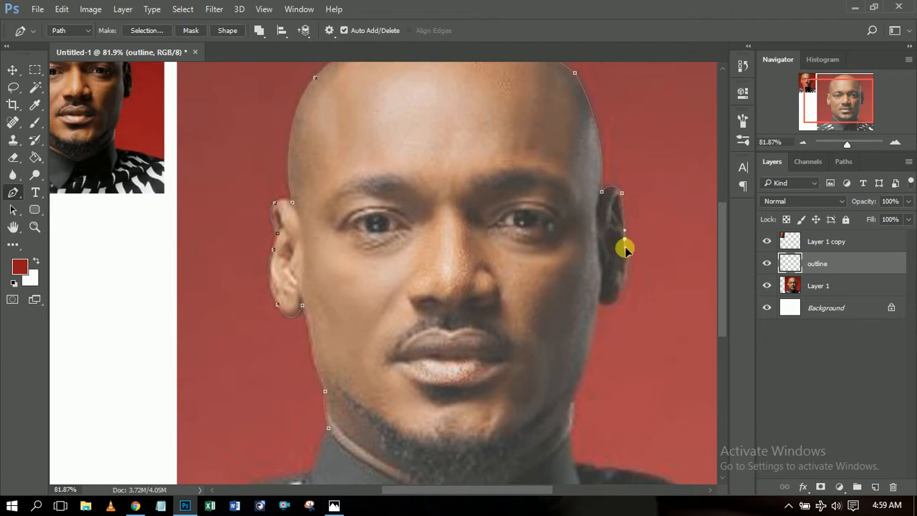
click(626, 282)
drag(626, 283, 623, 289)
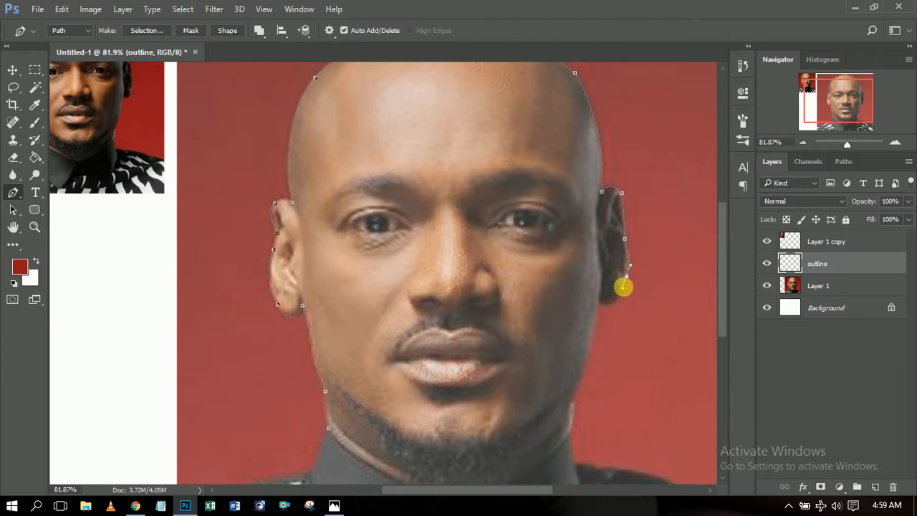
drag(606, 306, 598, 307)
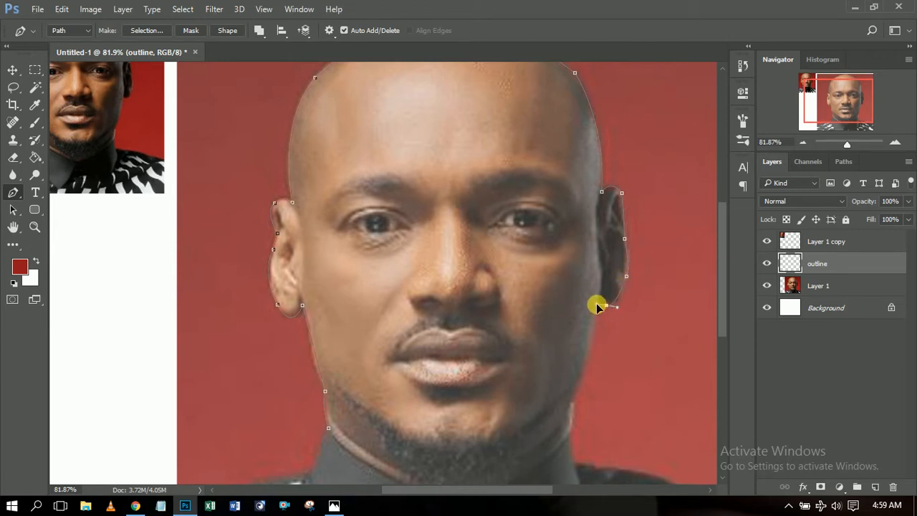
click(607, 308)
click(598, 300)
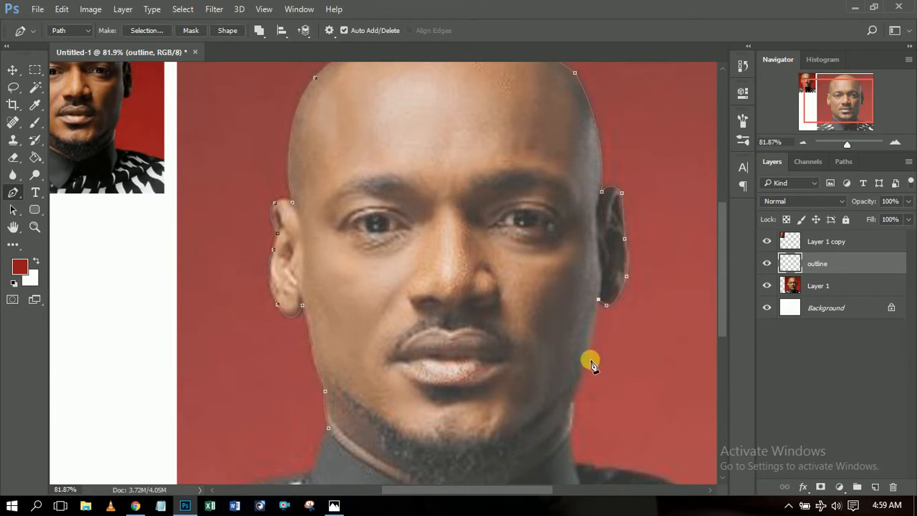
Trace down the right jaw, under the chin across the neck, and close the path at the left jawline.
drag(573, 399, 554, 437)
alt+click(573, 399)
drag(721, 315, 721, 345)
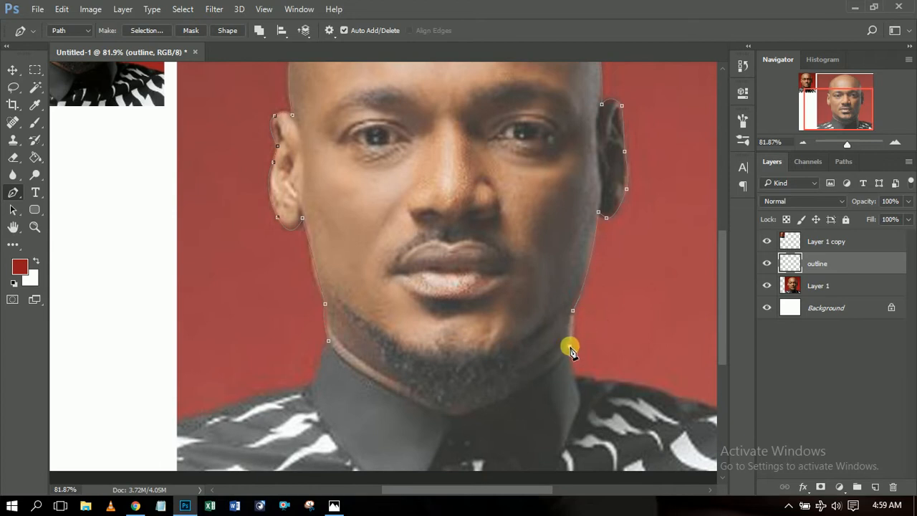
click(569, 346)
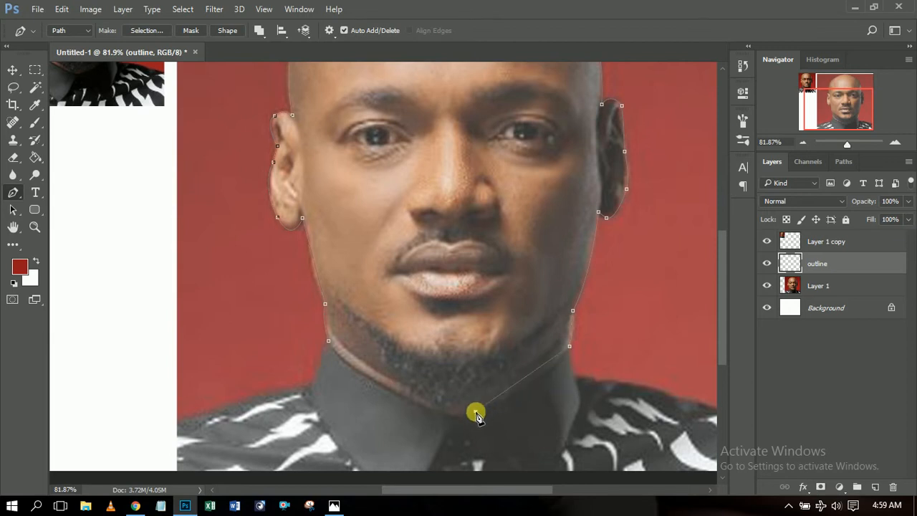
drag(475, 413, 429, 418)
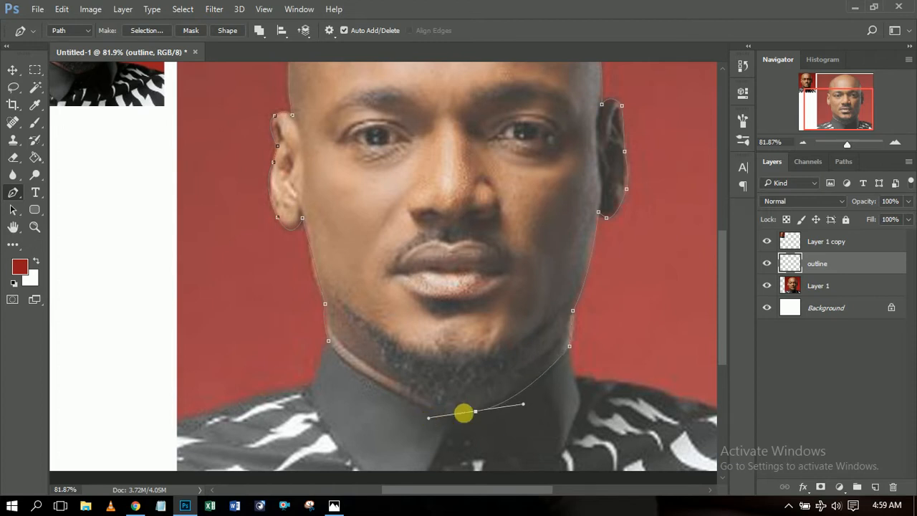
alt+click(475, 411)
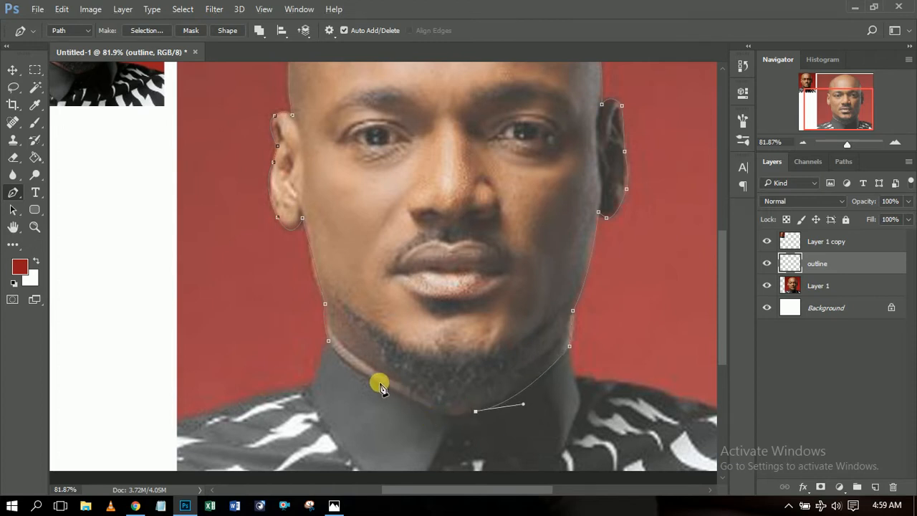
drag(378, 384, 302, 337)
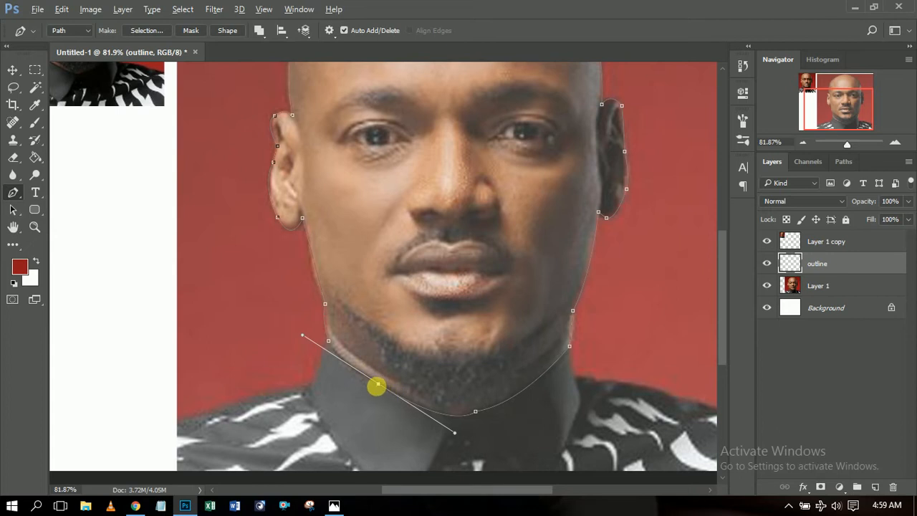
alt+click(378, 385)
drag(329, 344, 328, 326)
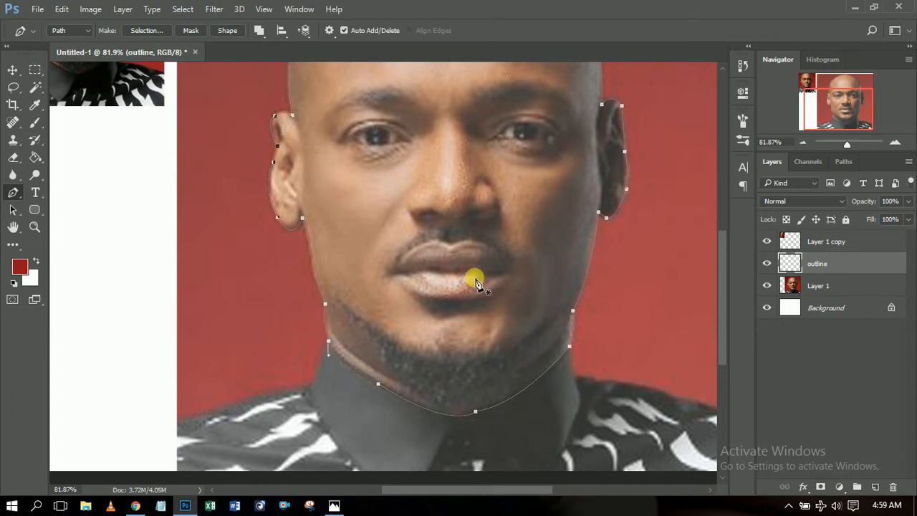
drag(725, 287, 734, 255)
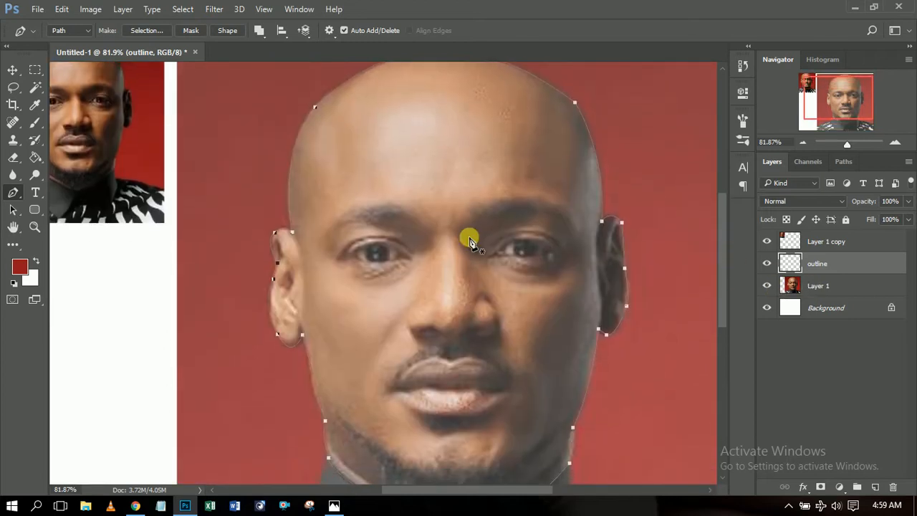
Fill the head path with solid black #000000 using Fill Path with a custom colour.
right_click(465, 195)
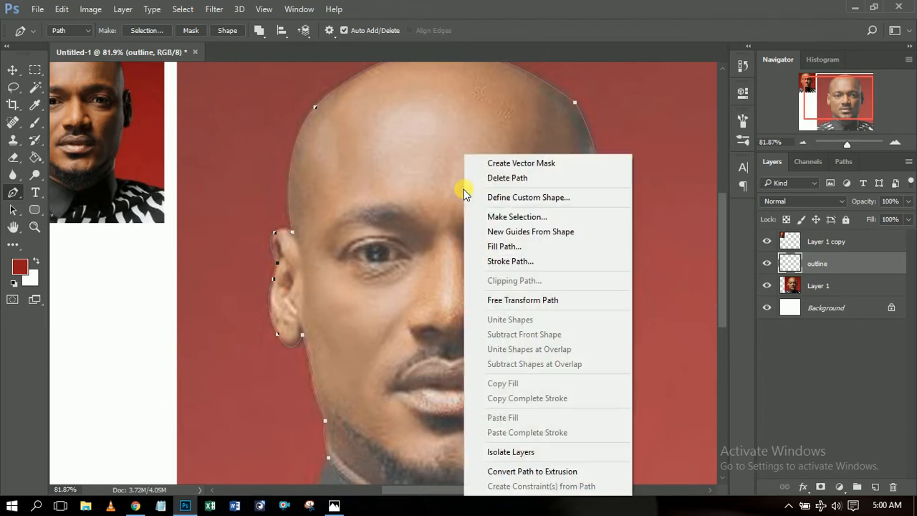
click(497, 27)
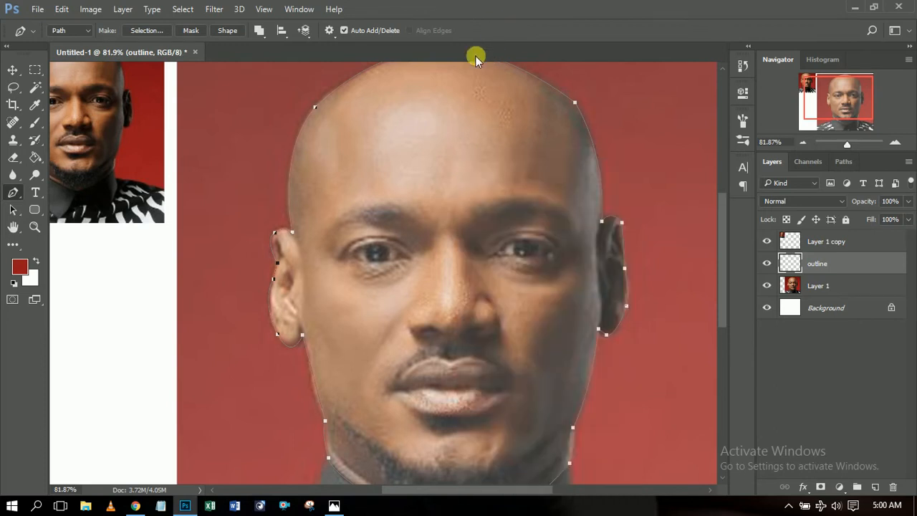
right_click(422, 179)
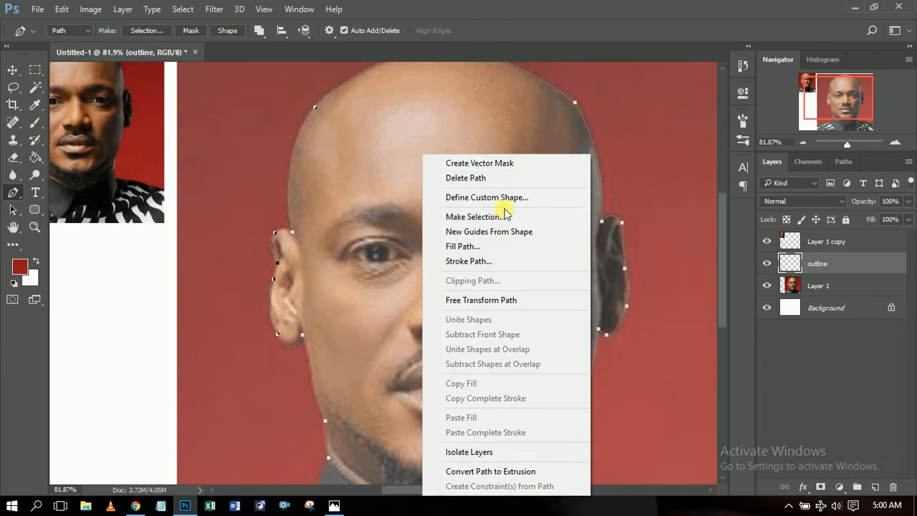
click(466, 246)
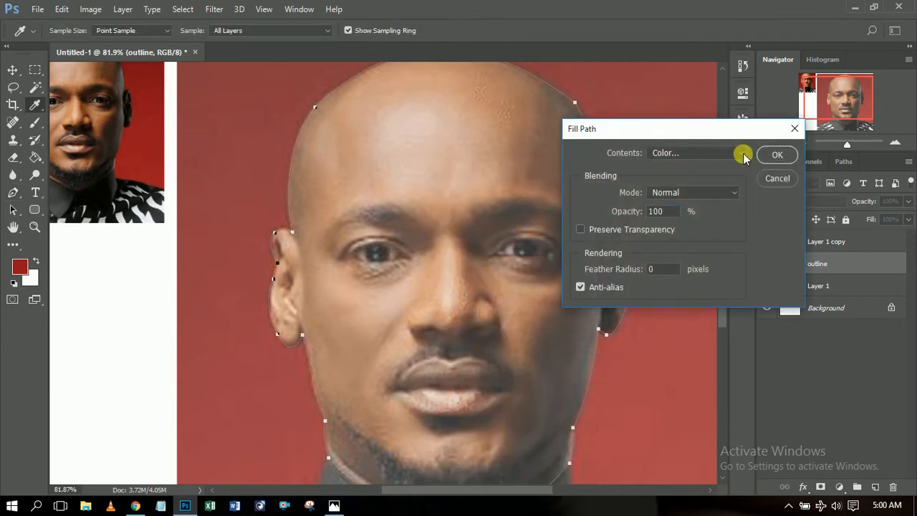
click(742, 153)
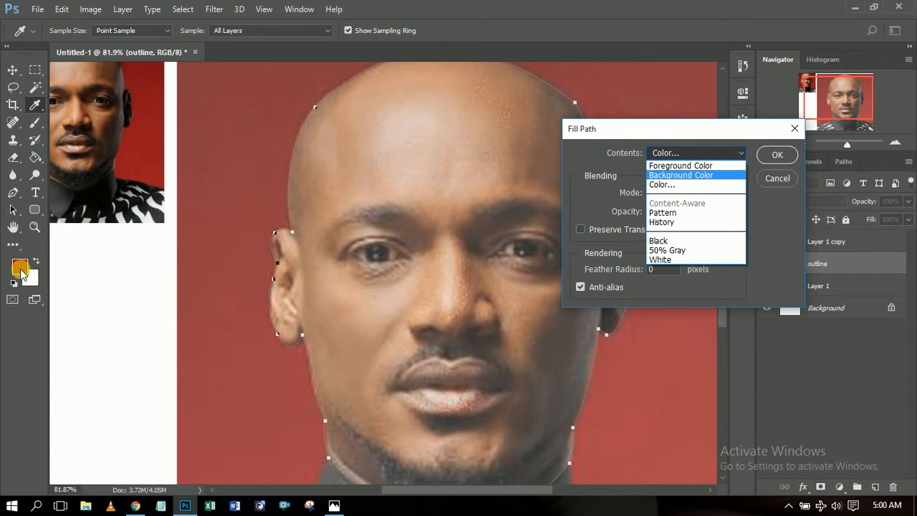
click(666, 186)
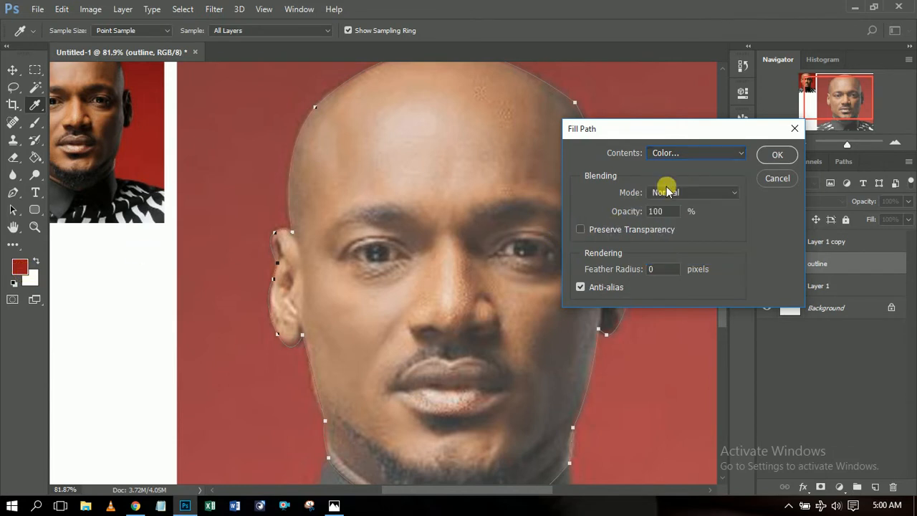
click(552, 311)
drag(552, 311, 506, 348)
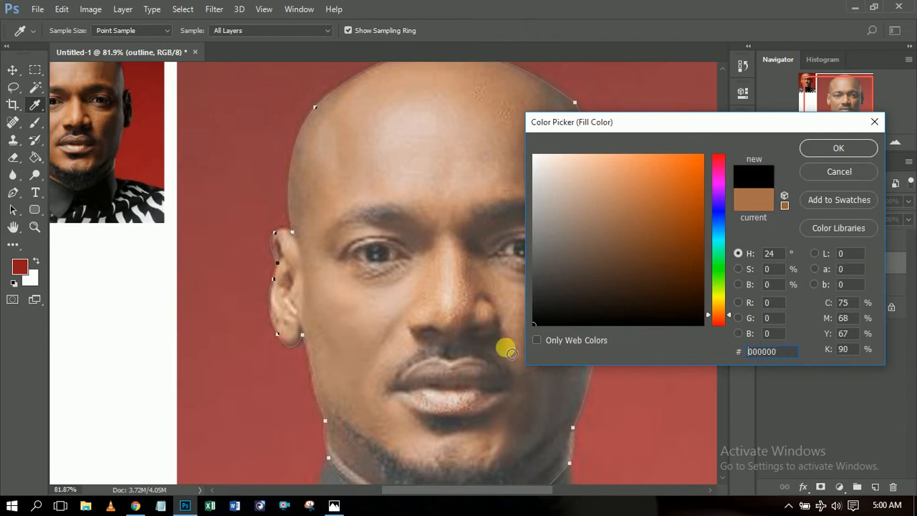
click(828, 150)
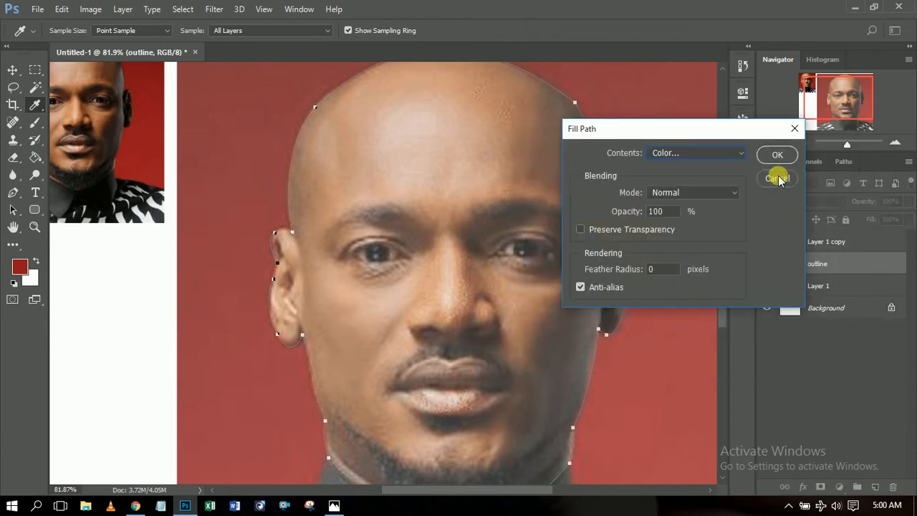
click(777, 153)
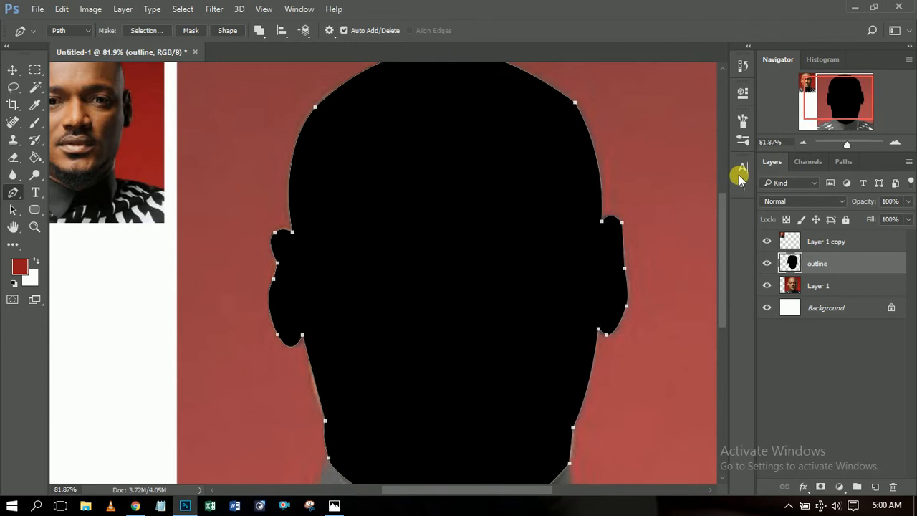
Delete the head path, zoom out to 66.67%, and load the black head silhouette as a selection.
right_click(461, 223)
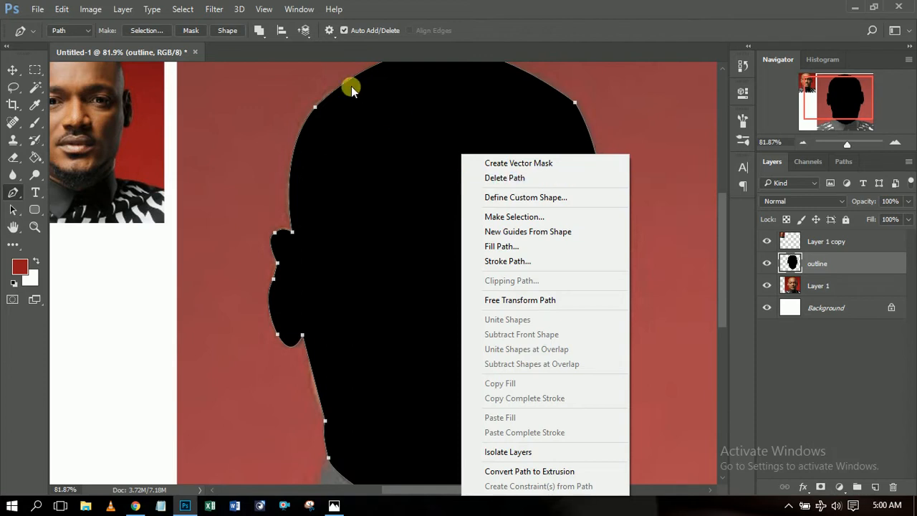
click(524, 181)
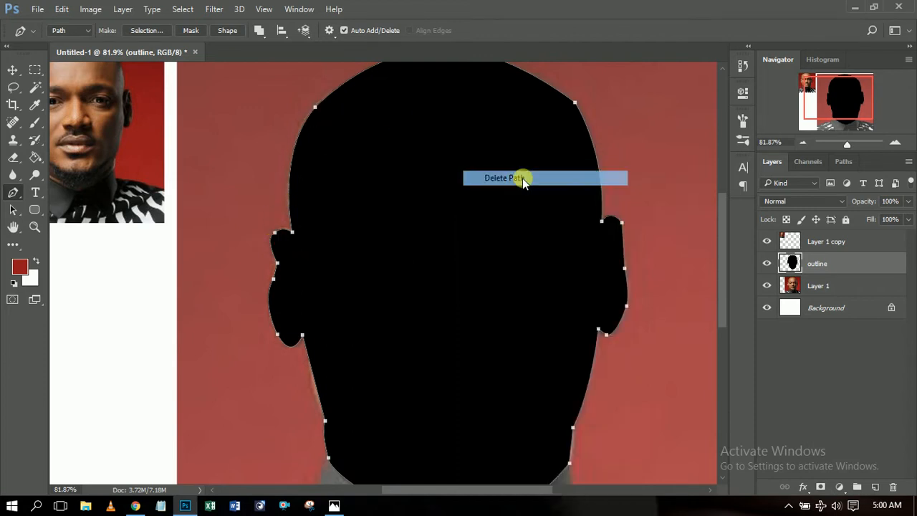
click(12, 69)
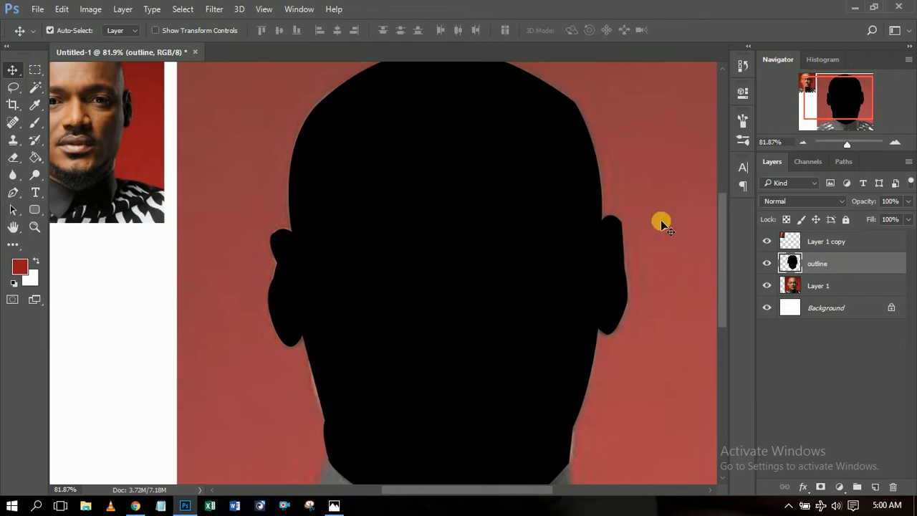
drag(720, 257, 720, 272)
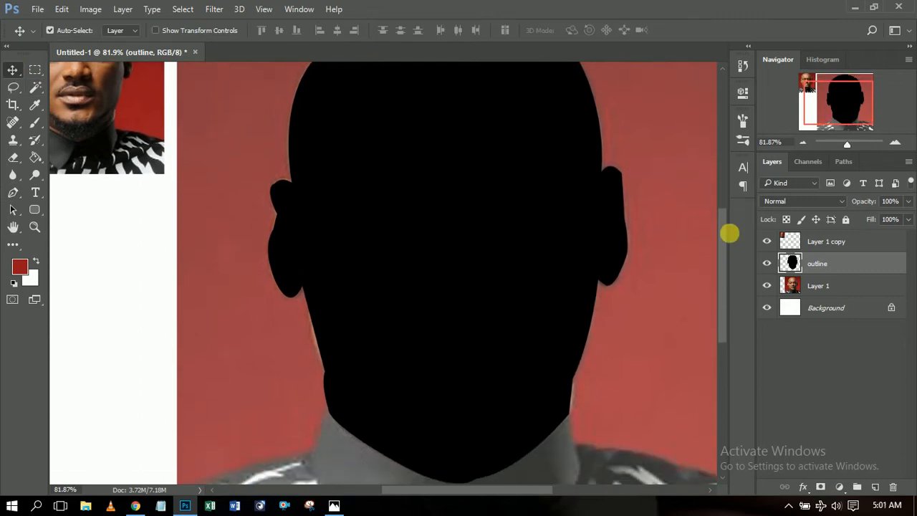
click(801, 143)
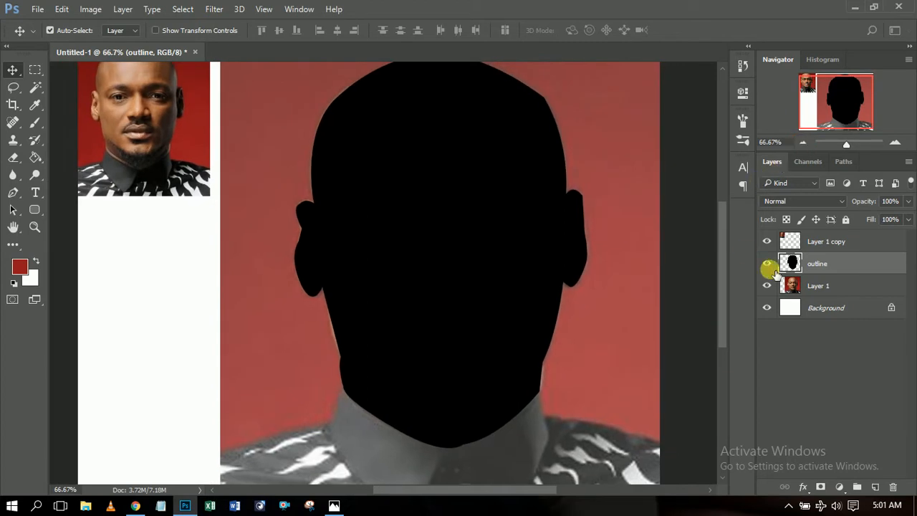
drag(721, 255, 725, 249)
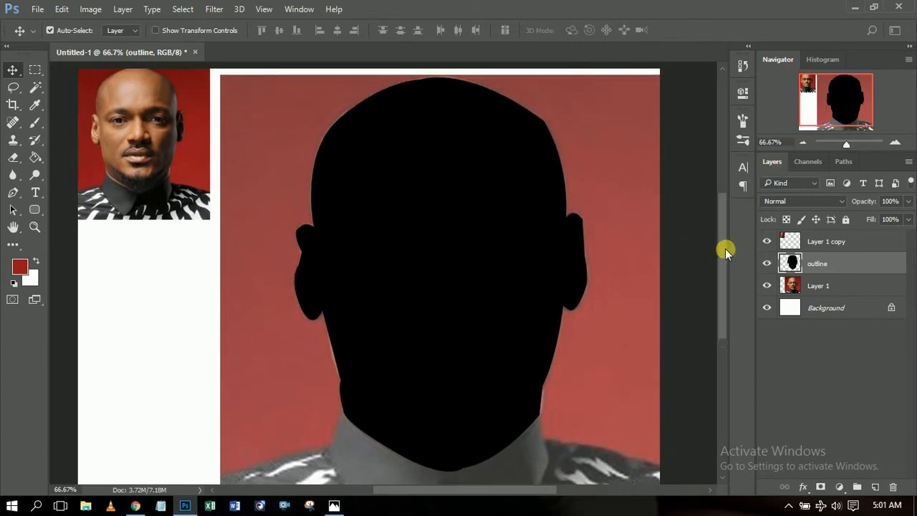
ctrl+click(796, 265)
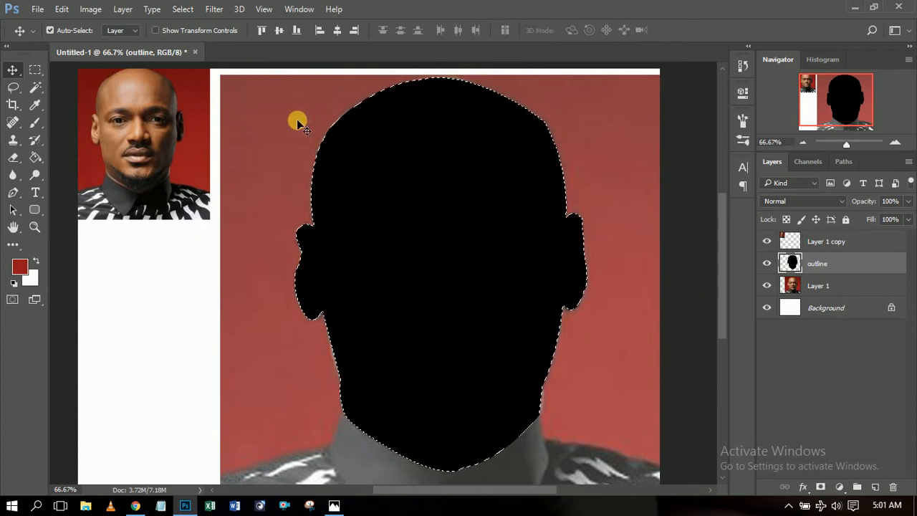
Contract the head silhouette selection by 3 pixels.
click(213, 10)
mouse_move(183, 10)
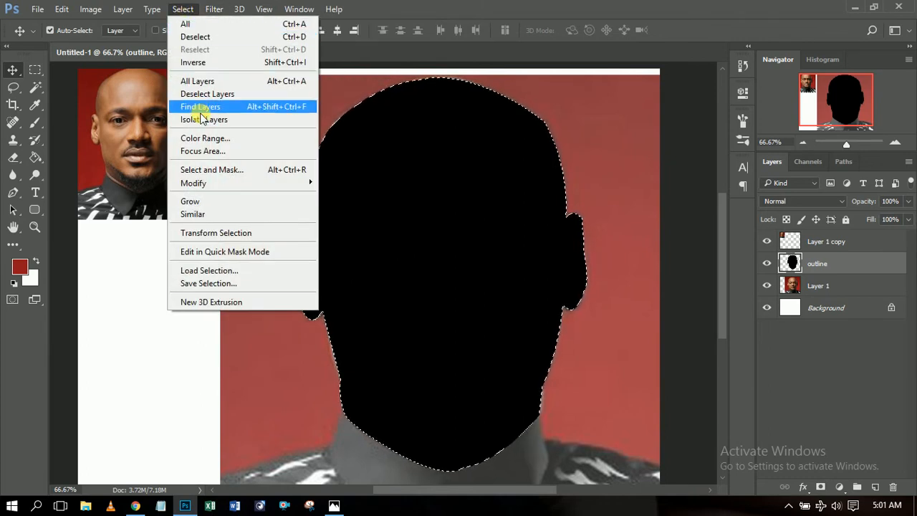
mouse_move(253, 185)
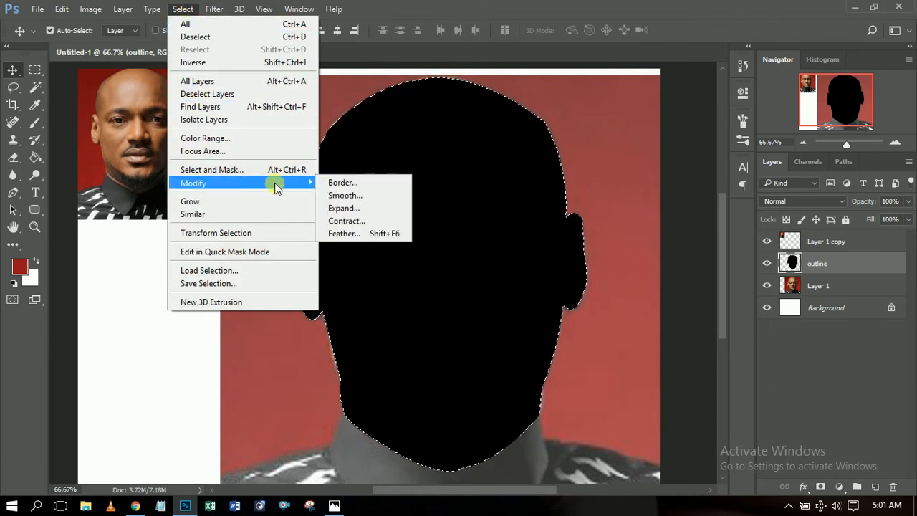
click(364, 221)
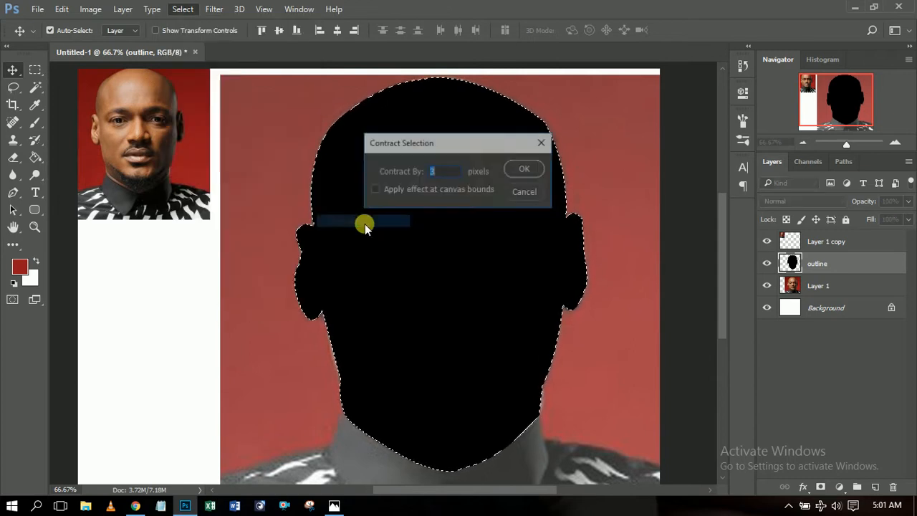
drag(430, 145, 645, 122)
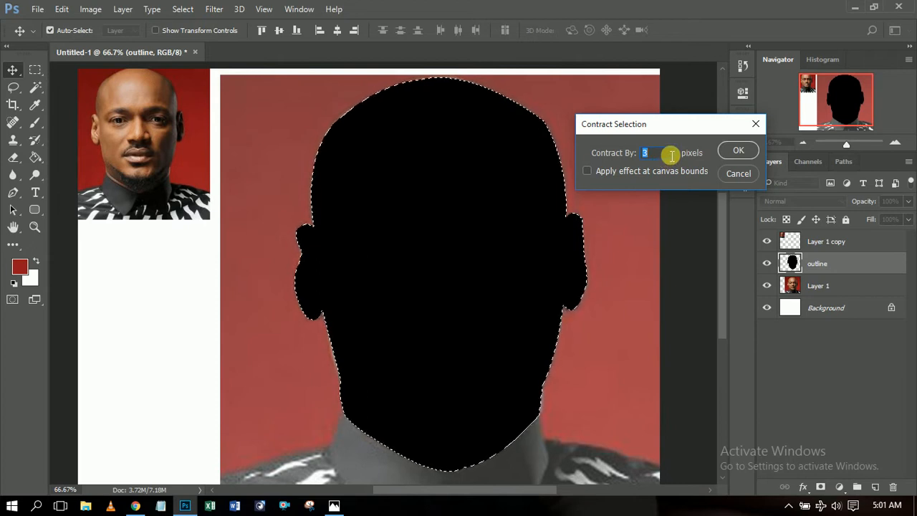
click(741, 150)
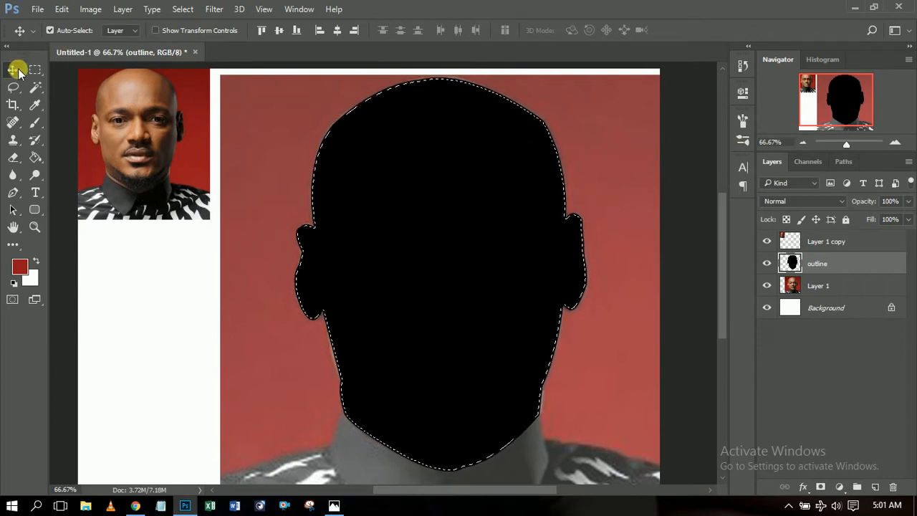
Delete the selected interior and deselect, leaving a thin black head outline.
click(60, 9)
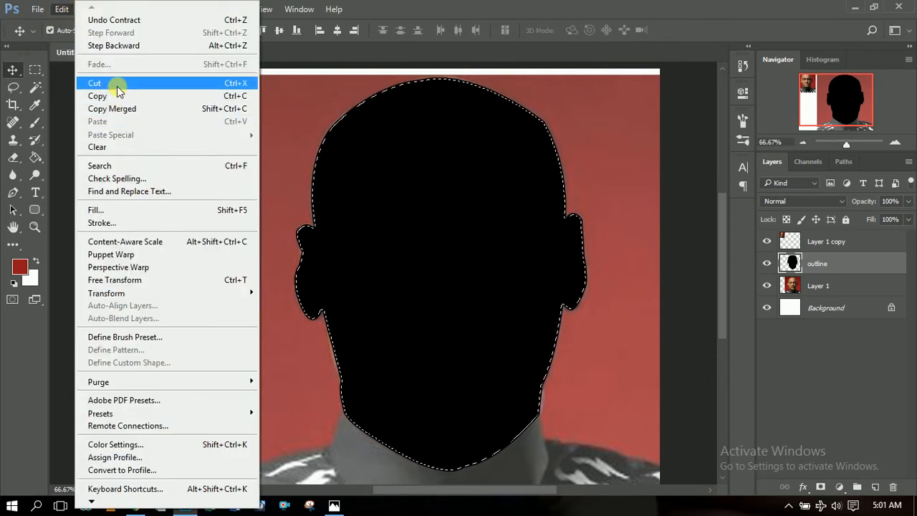
click(61, 10)
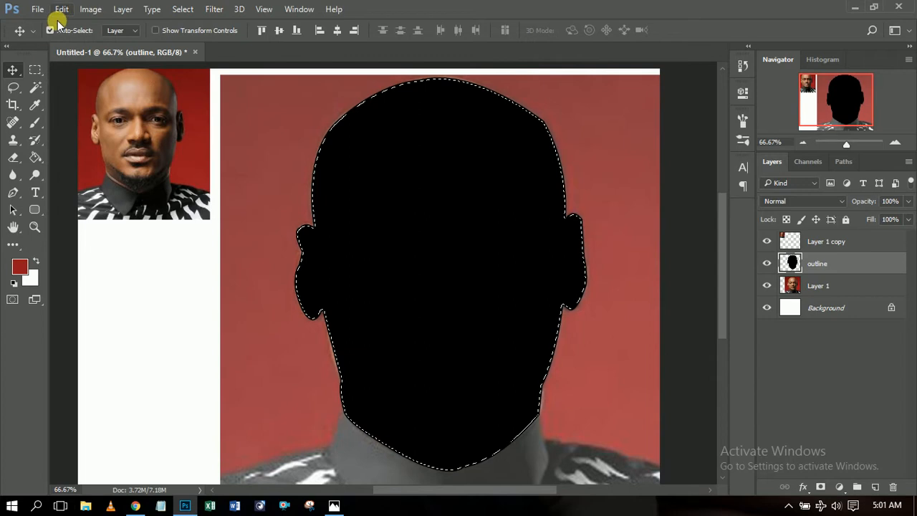
click(14, 74)
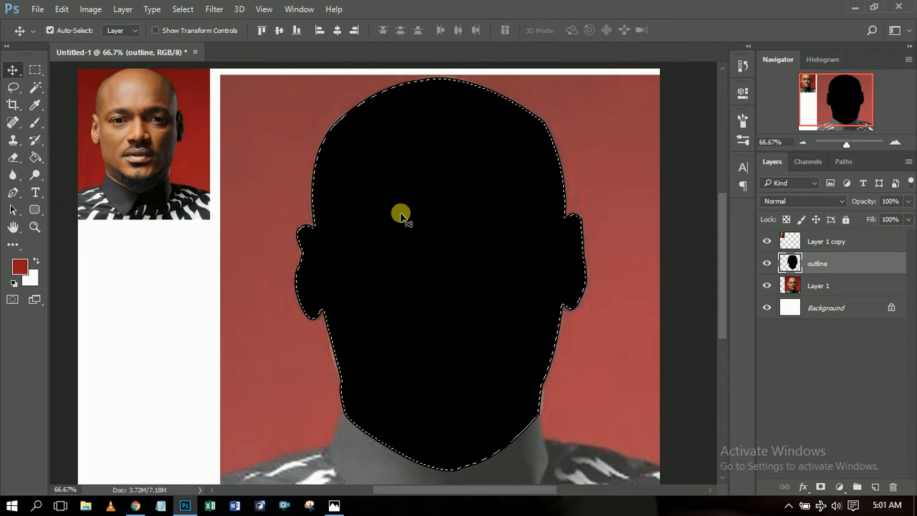
drag(400, 214, 250, 225)
key(Delete)
key(ctrl+d)
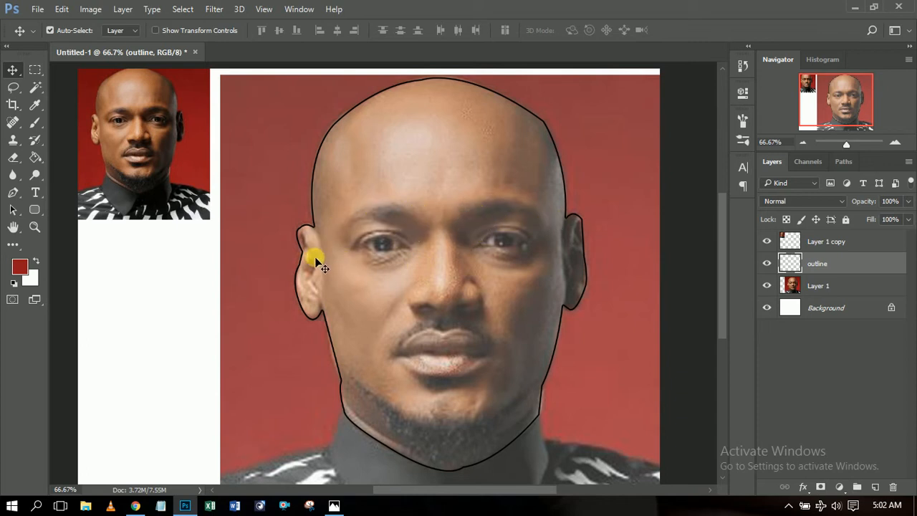
Zoom to 100% and pen-draw a curved path along the line between the lips.
click(895, 142)
drag(840, 107, 854, 118)
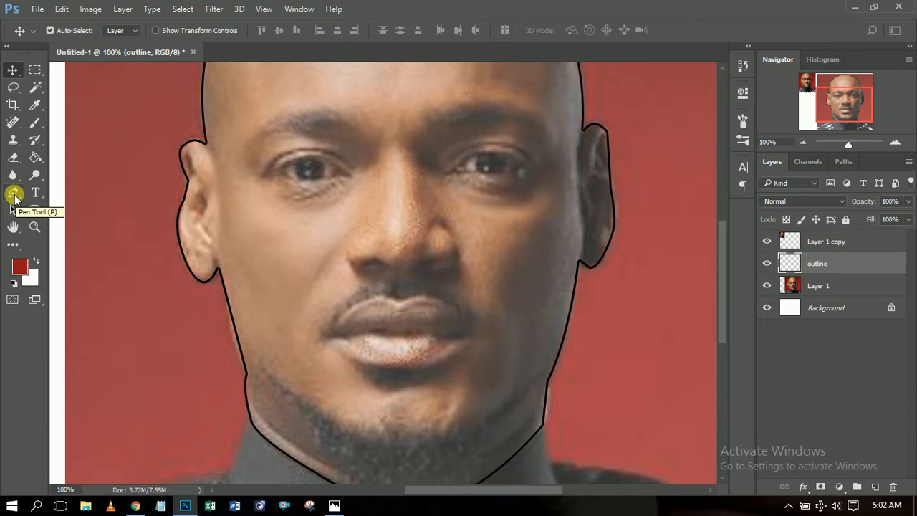
click(13, 195)
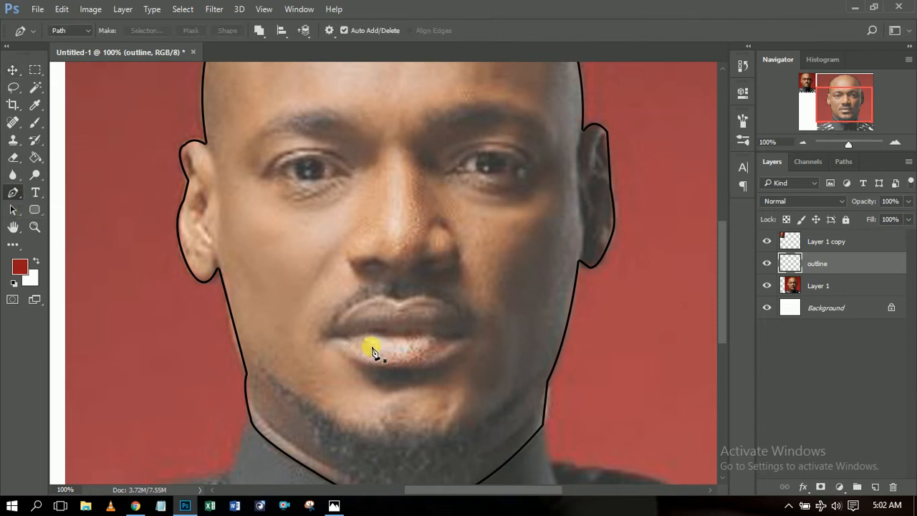
click(332, 337)
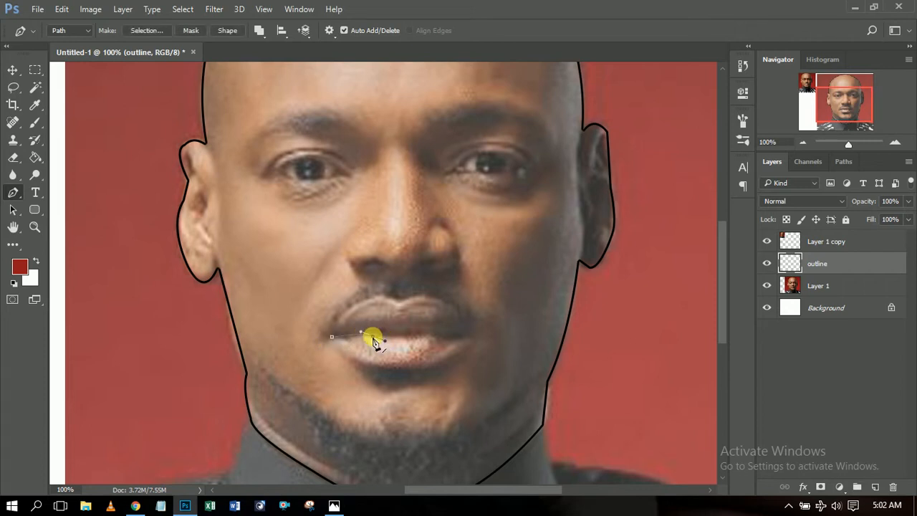
click(372, 337)
drag(439, 333, 472, 332)
alt+click(426, 336)
alt+click(462, 337)
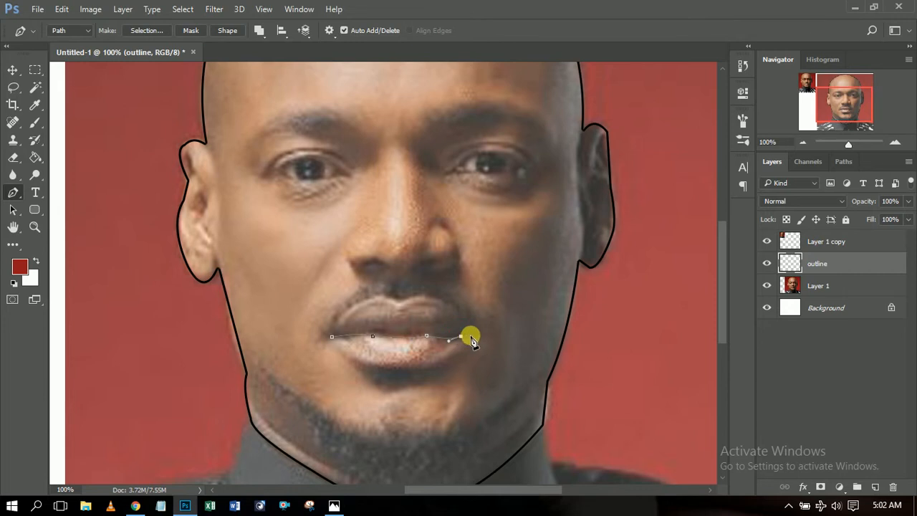
click(446, 334)
drag(430, 336, 411, 338)
click(386, 332)
right_click(390, 333)
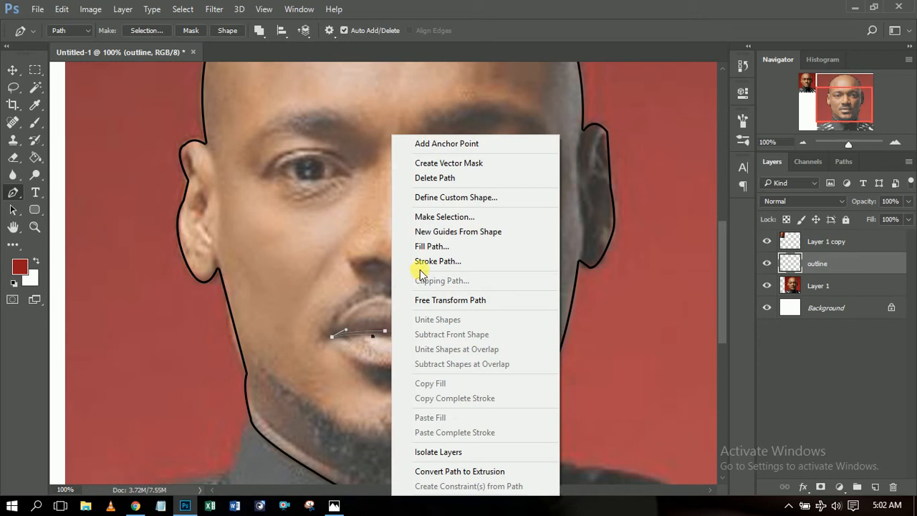
click(389, 335)
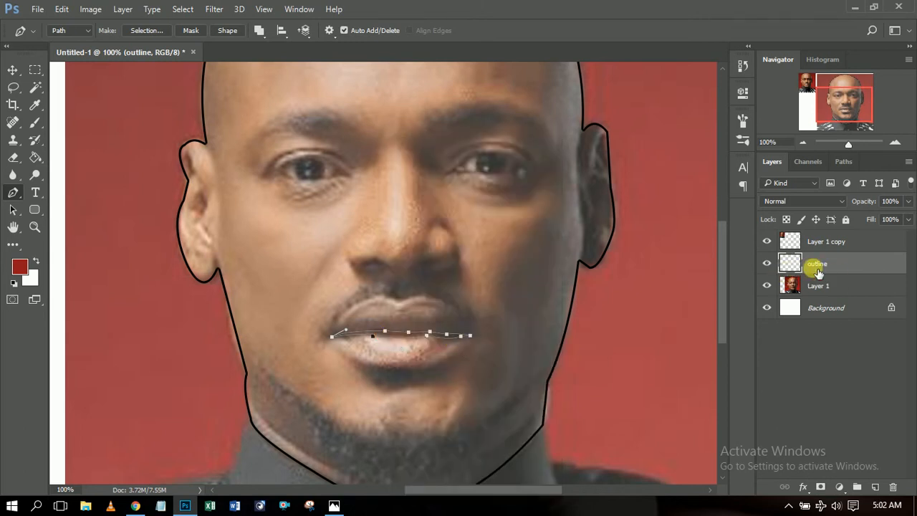
Fill the lip path with black and delete the path.
right_click(396, 336)
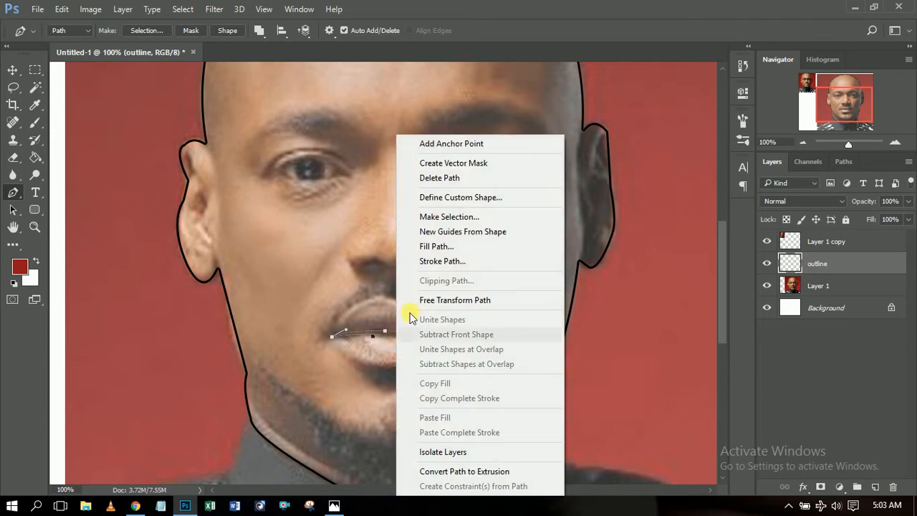
click(439, 247)
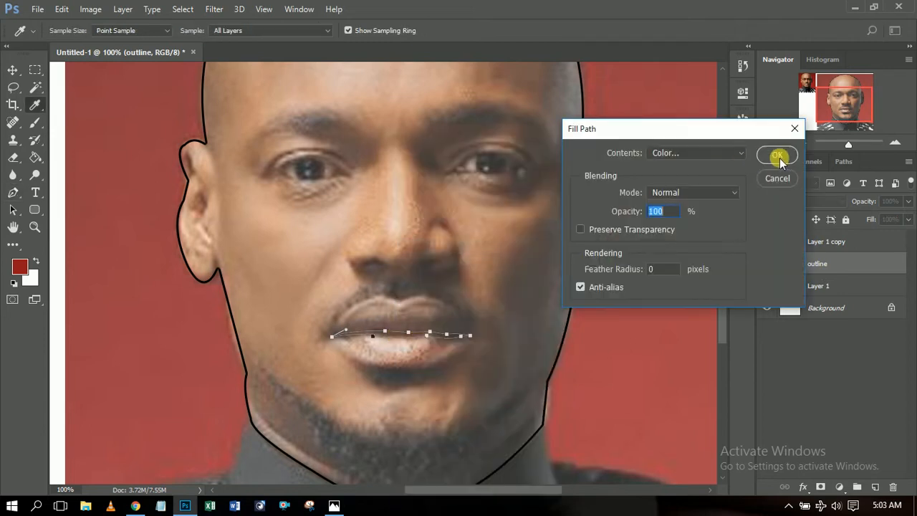
click(780, 157)
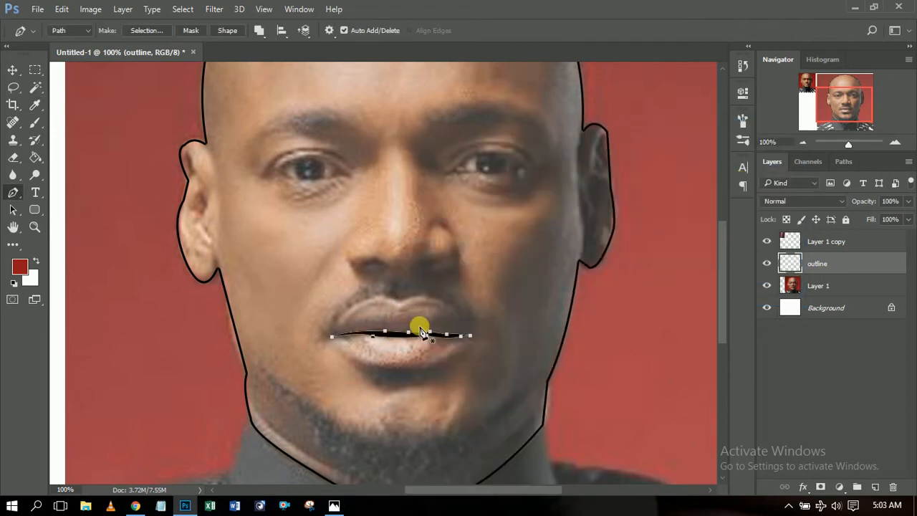
right_click(392, 347)
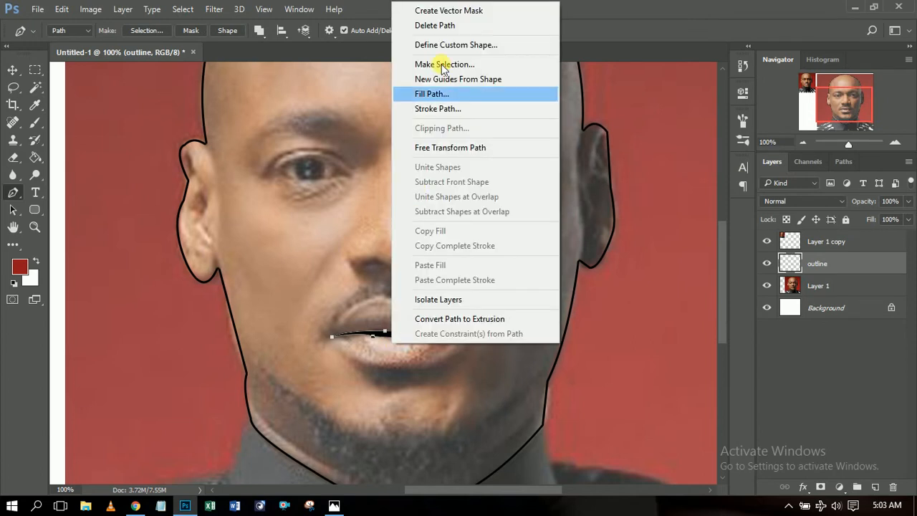
click(445, 25)
Trace the right nostril with the Pen and fill it black.
scroll(725, 300, up, 2)
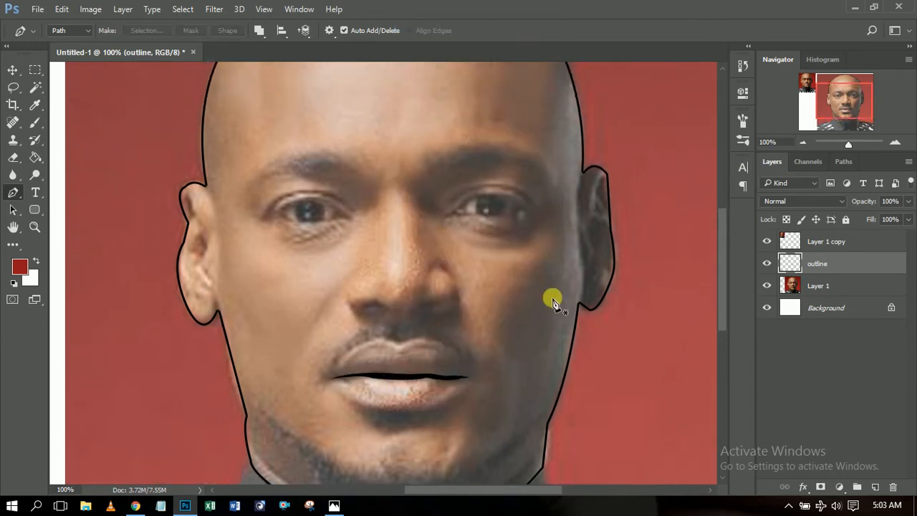
click(418, 305)
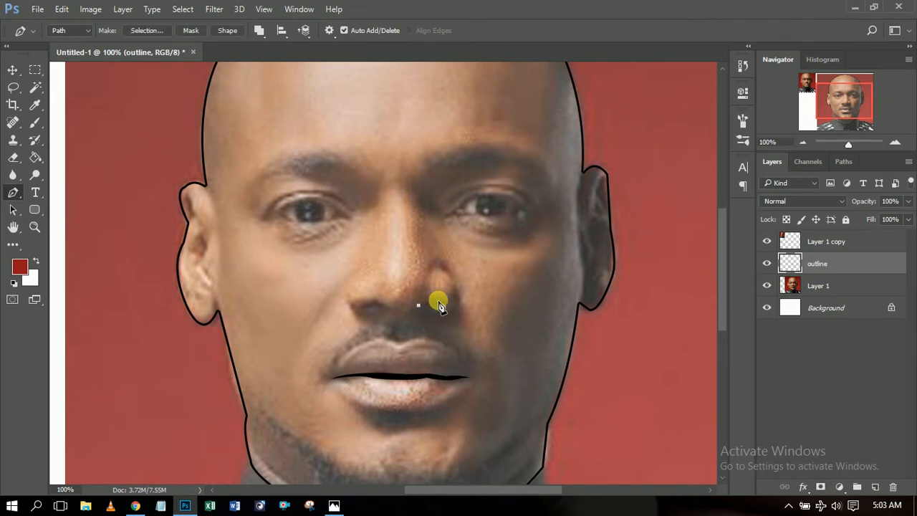
click(443, 302)
drag(417, 306, 414, 305)
right_click(435, 307)
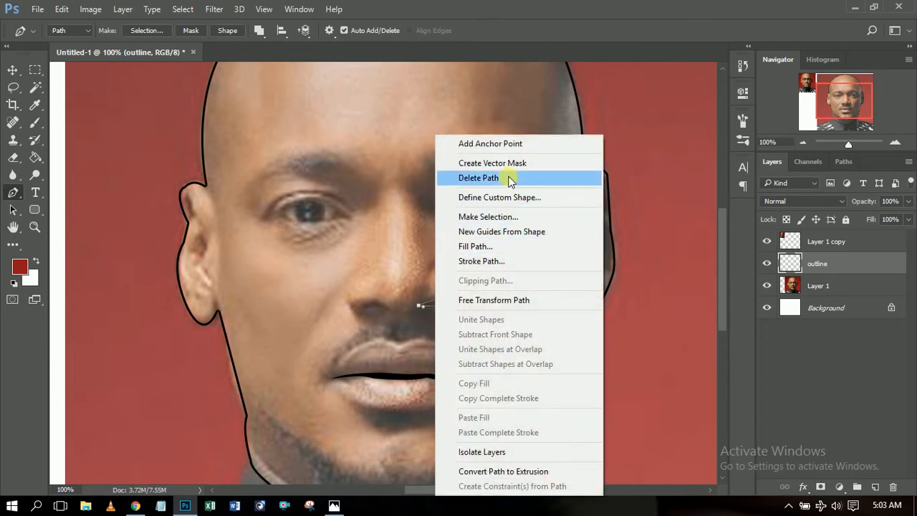
click(499, 249)
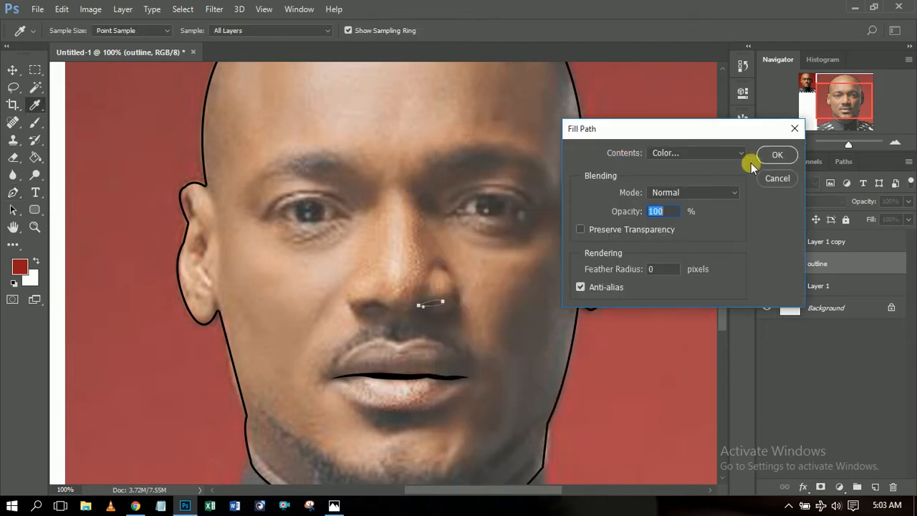
click(766, 157)
Trace the left nostril, fill it black, and delete the nostril path.
click(364, 306)
click(385, 306)
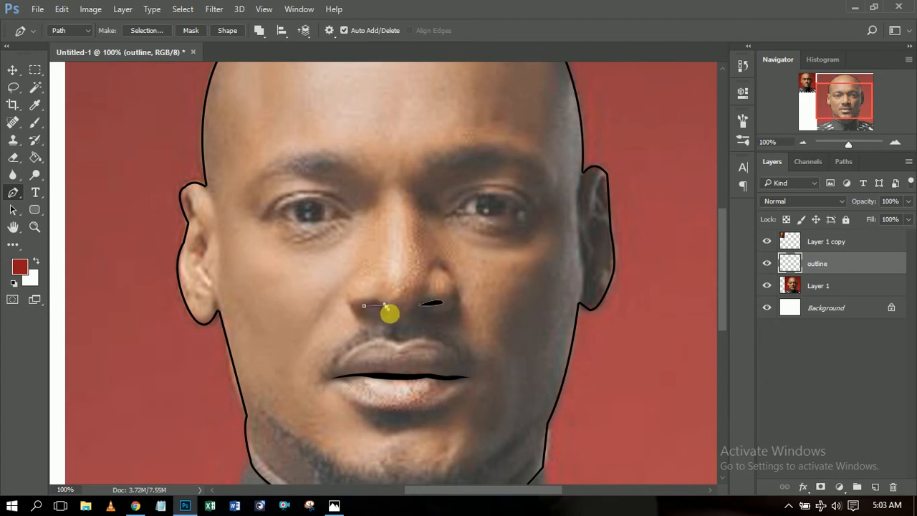
drag(392, 316, 394, 317)
click(364, 307)
right_click(411, 286)
click(497, 246)
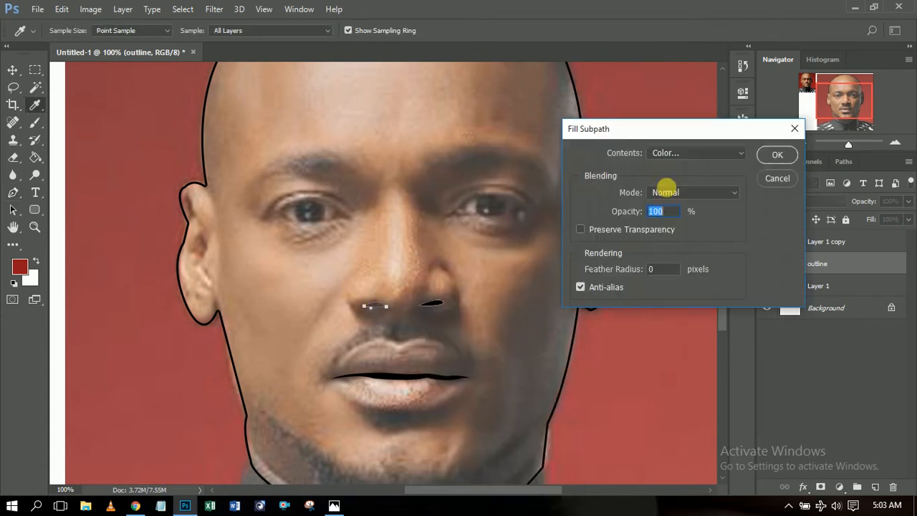
click(776, 156)
right_click(446, 293)
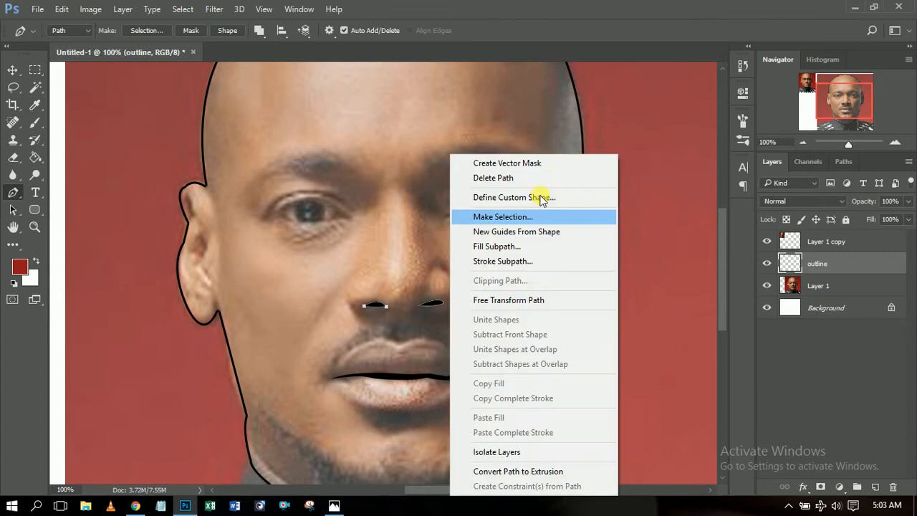
click(549, 177)
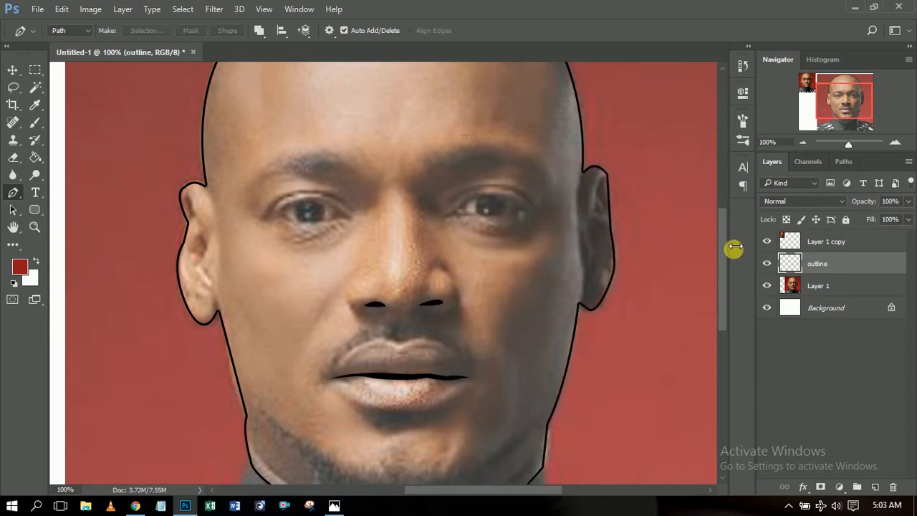
drag(724, 245, 725, 235)
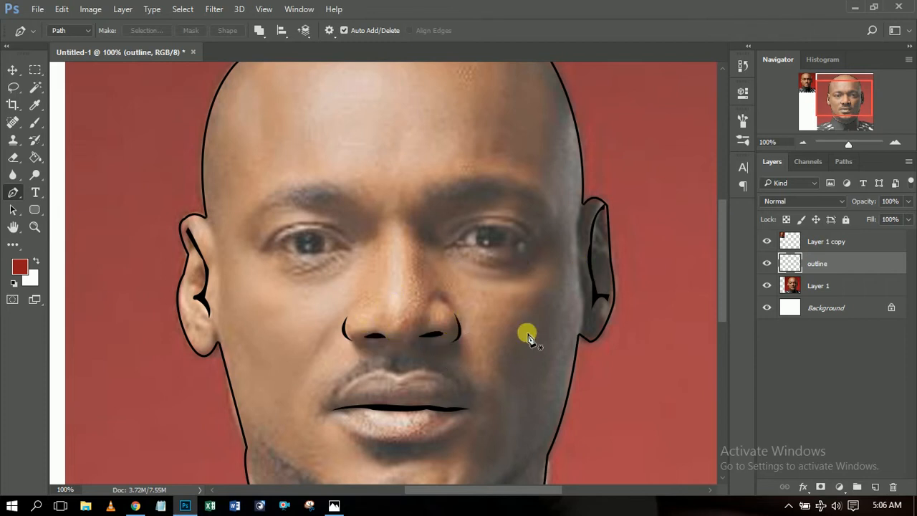
Zoom to 200% and pen-trace the outer eyelid contour from the inner to the outer corner.
click(894, 142)
drag(850, 99, 862, 95)
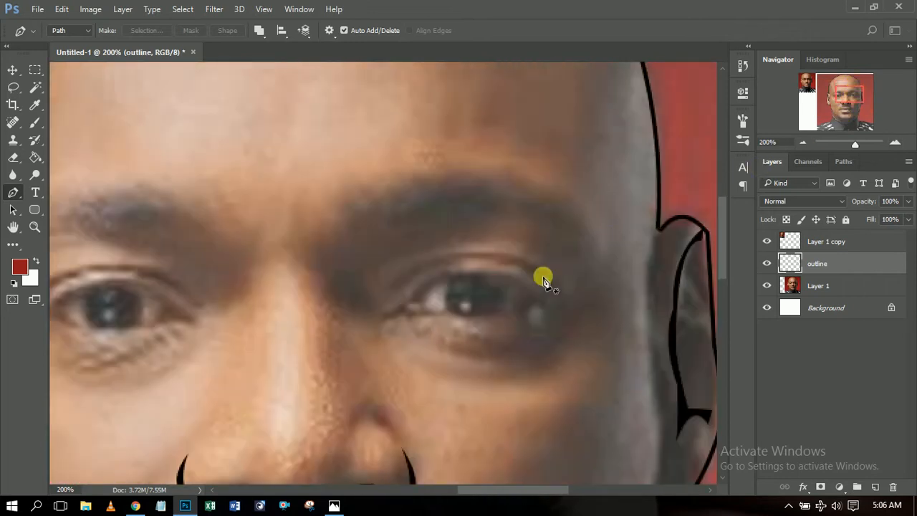
click(383, 314)
drag(441, 277, 466, 255)
drag(542, 302, 562, 351)
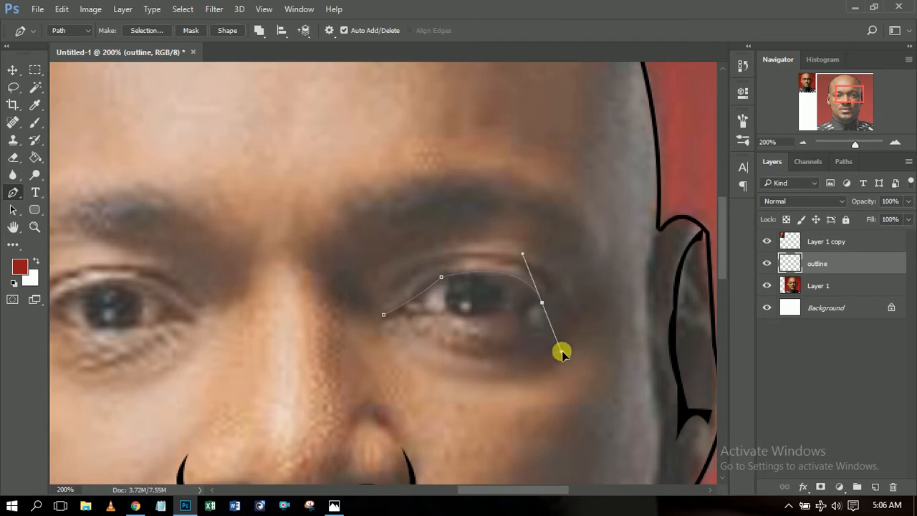
click(540, 303)
drag(414, 316, 349, 301)
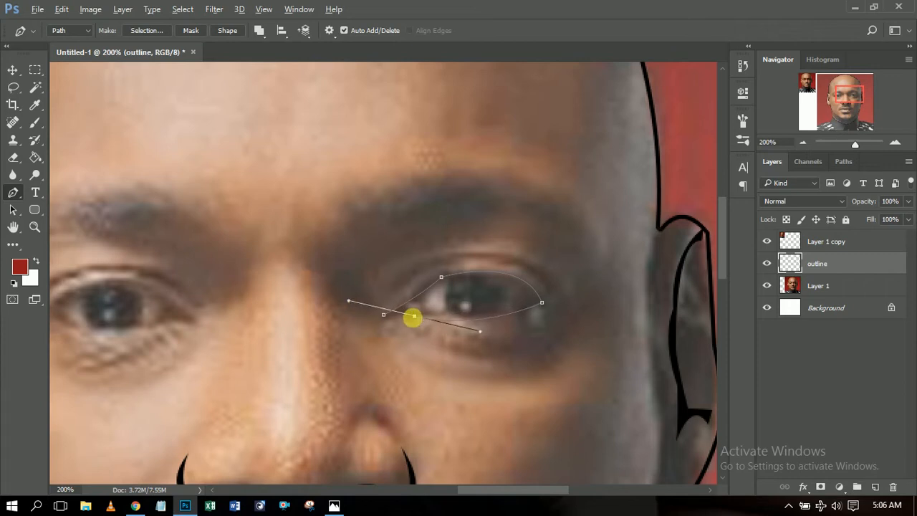
click(414, 316)
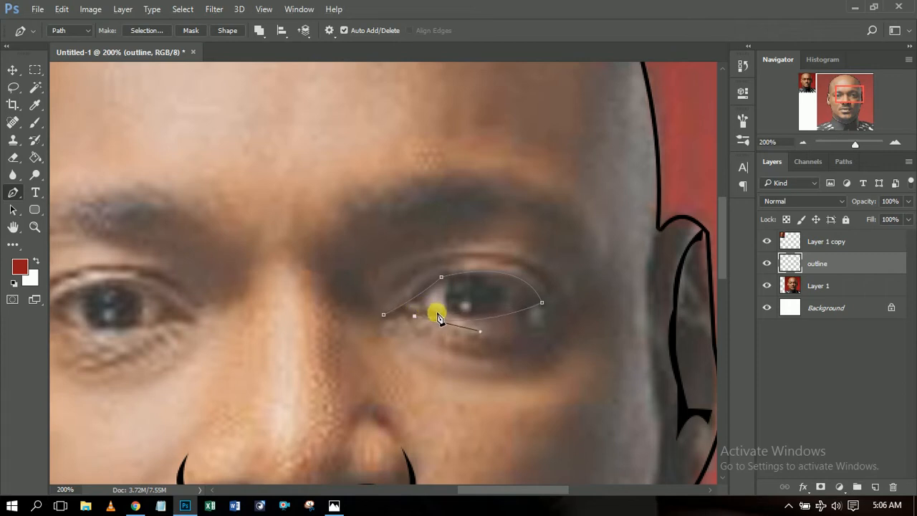
mouse_move(445, 315)
mouse_down()
mouse_move(478, 316)
mouse_move(445, 318)
mouse_up()
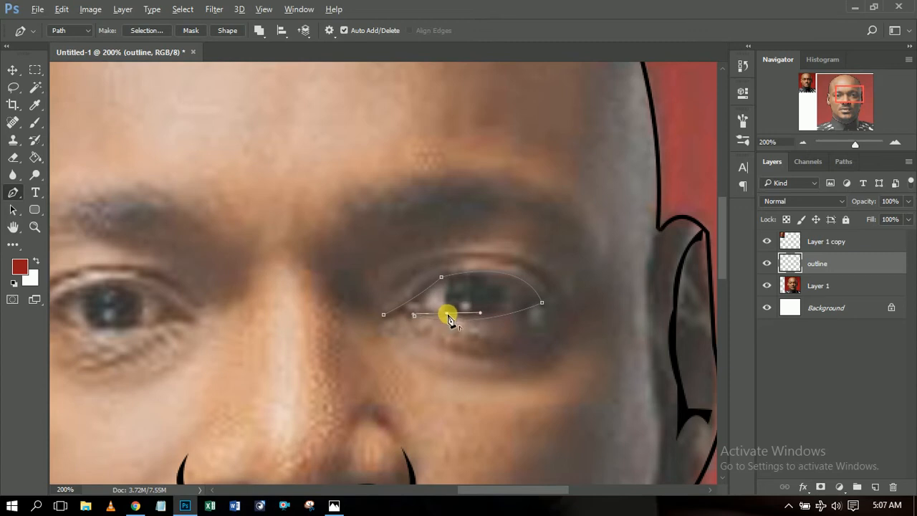
Trace the inner contour and close the tapered eye-outline path at the inner corner.
drag(514, 309, 578, 294)
alt+click(514, 309)
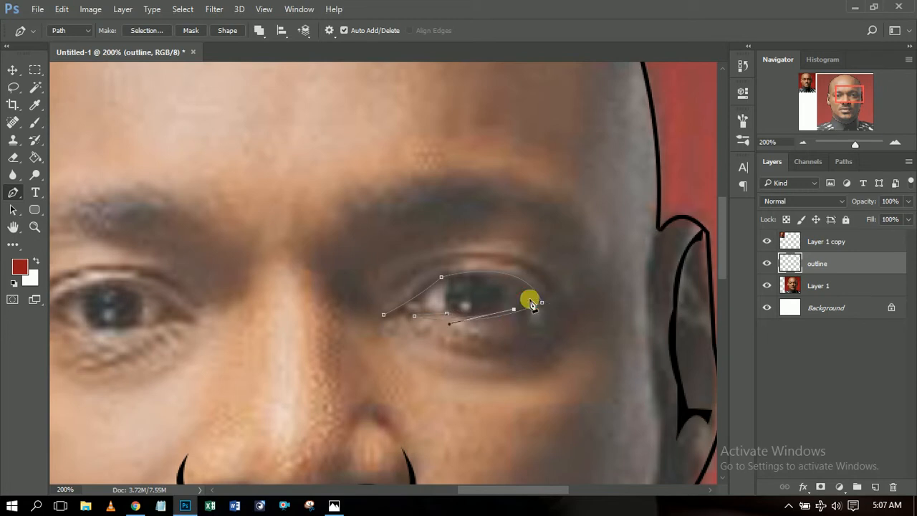
drag(529, 298, 476, 279)
alt+click(529, 299)
alt+click(502, 278)
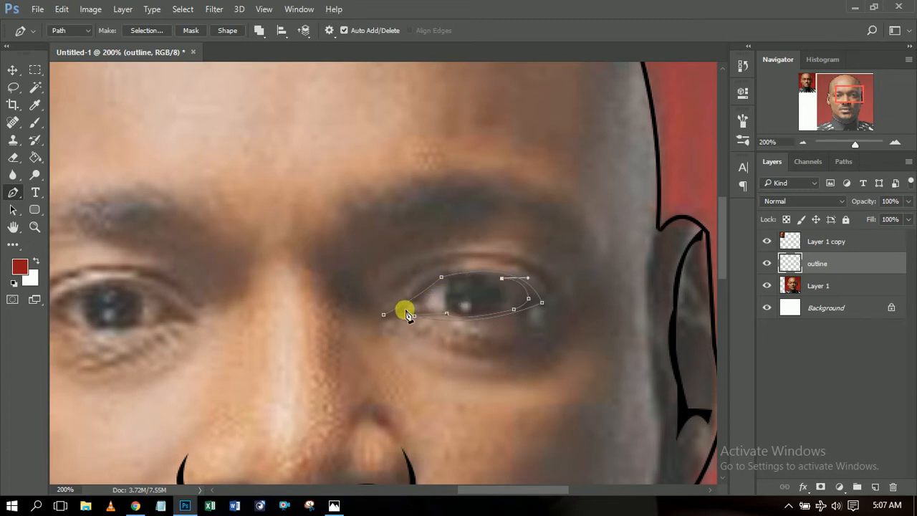
drag(447, 280, 426, 288)
click(450, 280)
click(382, 316)
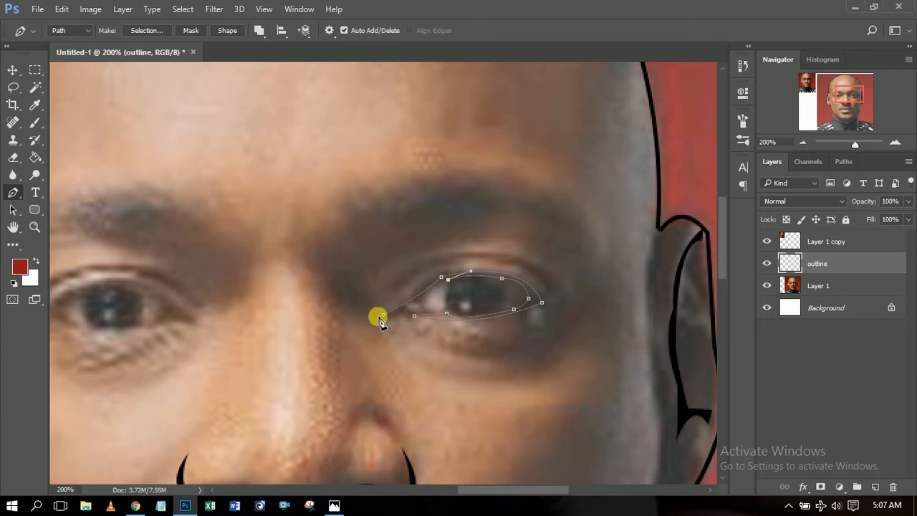
drag(384, 316, 371, 317)
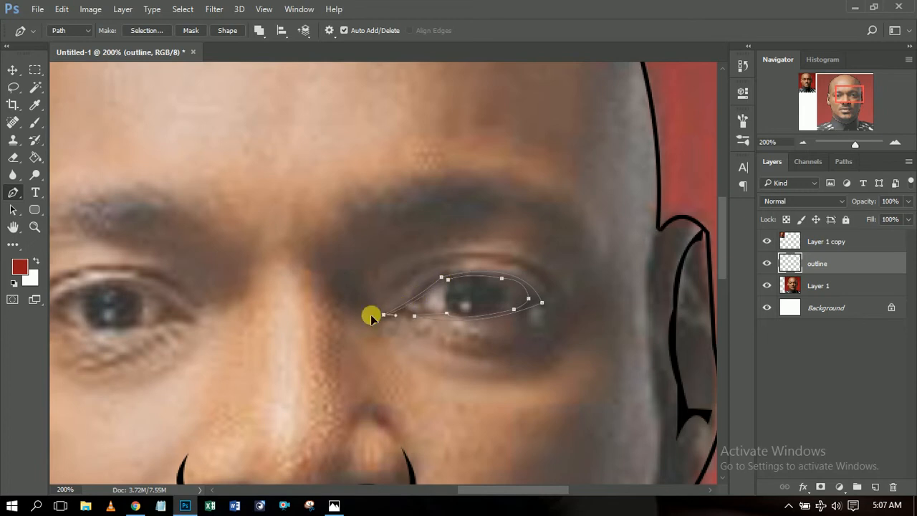
Fill the eye outline path with black and delete the path.
right_click(493, 297)
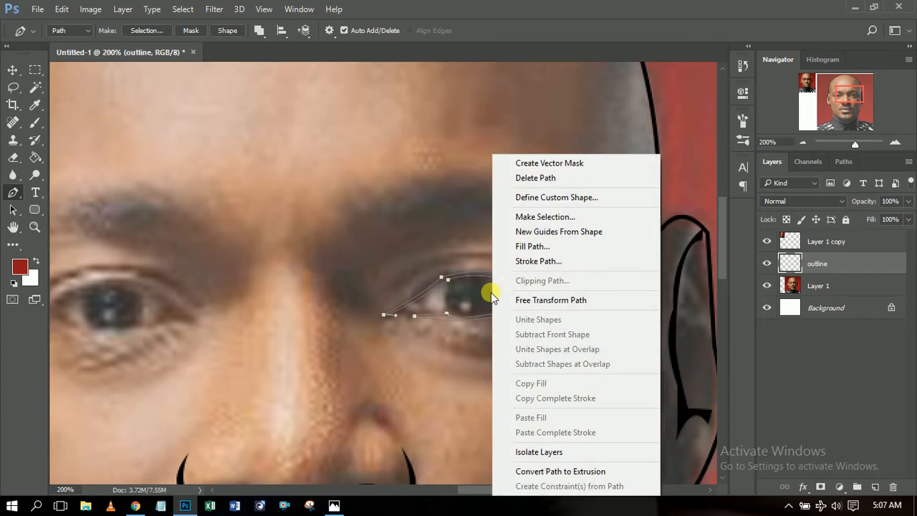
click(539, 246)
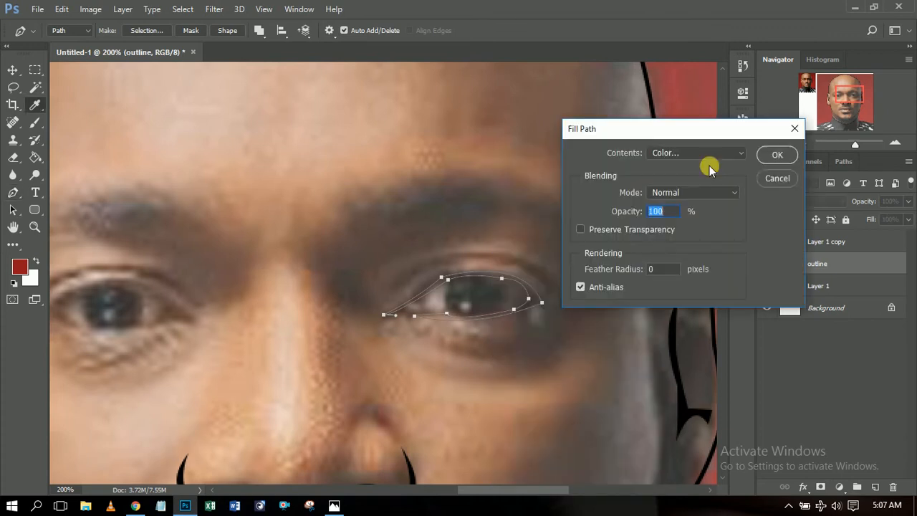
click(773, 154)
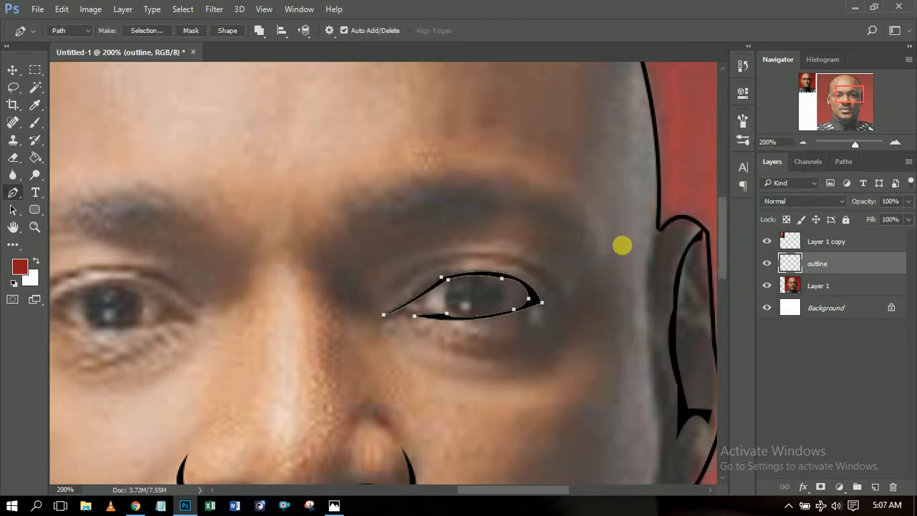
right_click(469, 299)
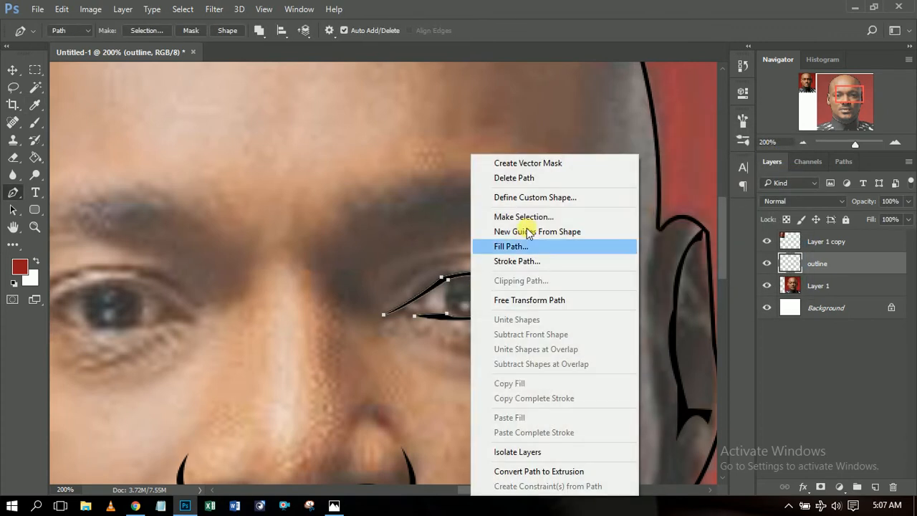
click(527, 178)
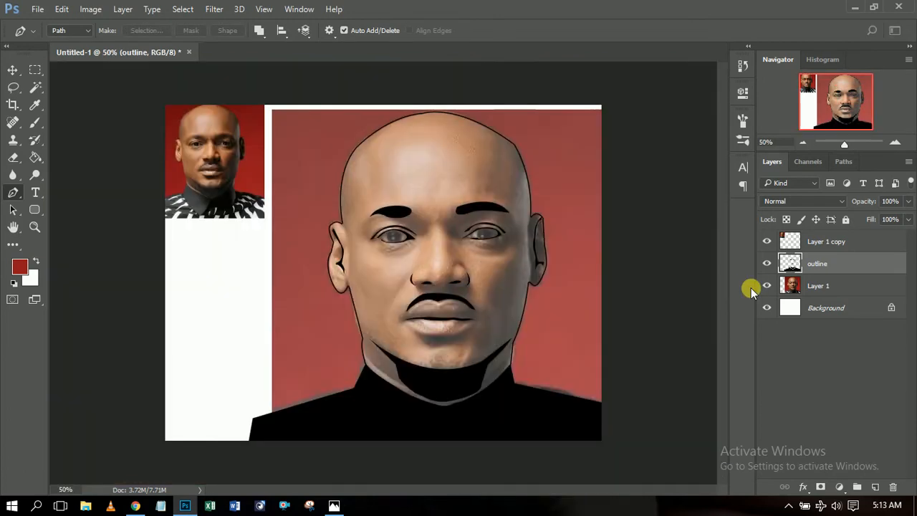
click(788, 507)
click(787, 508)
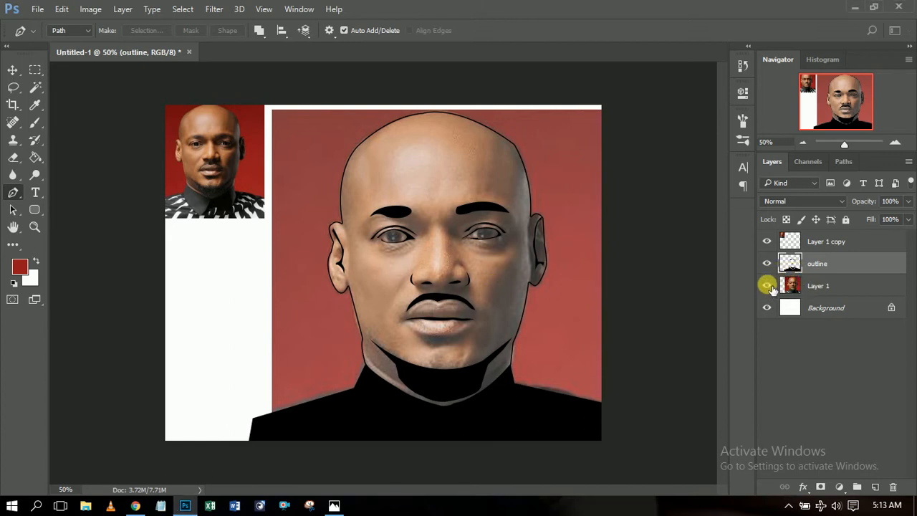
click(768, 285)
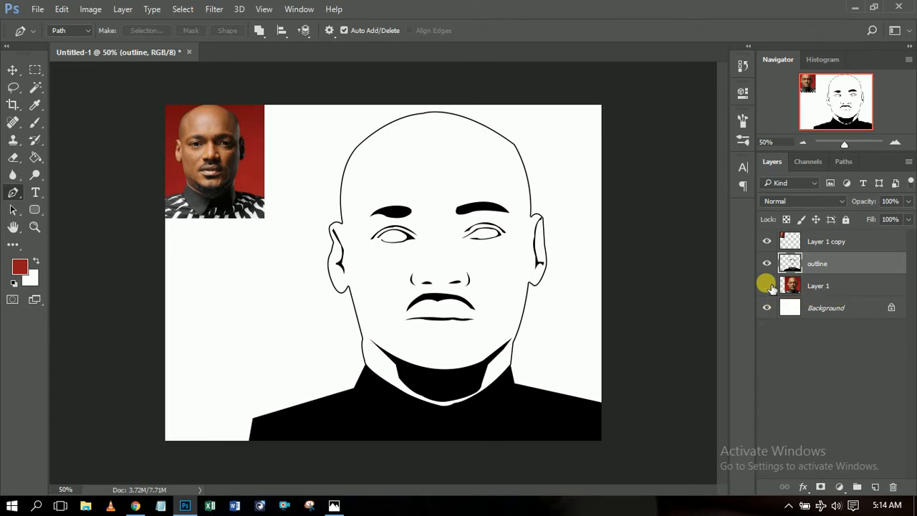
click(767, 285)
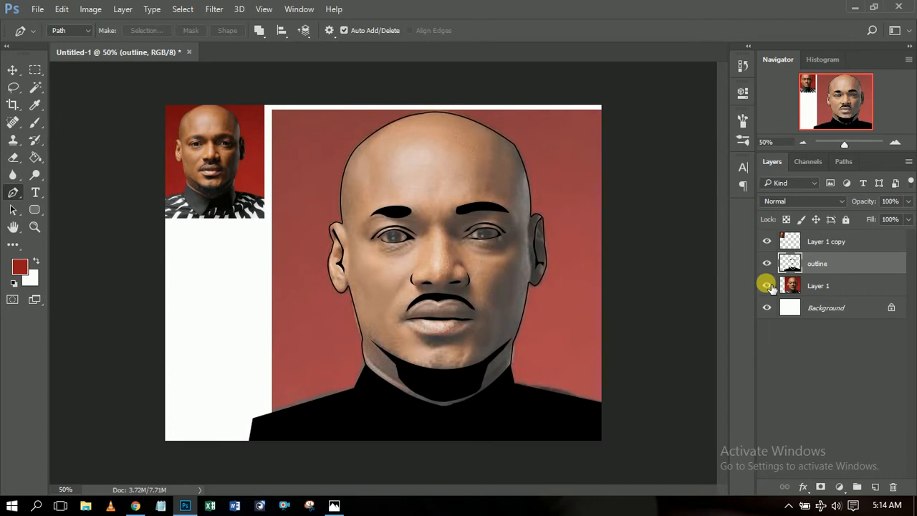
click(895, 142)
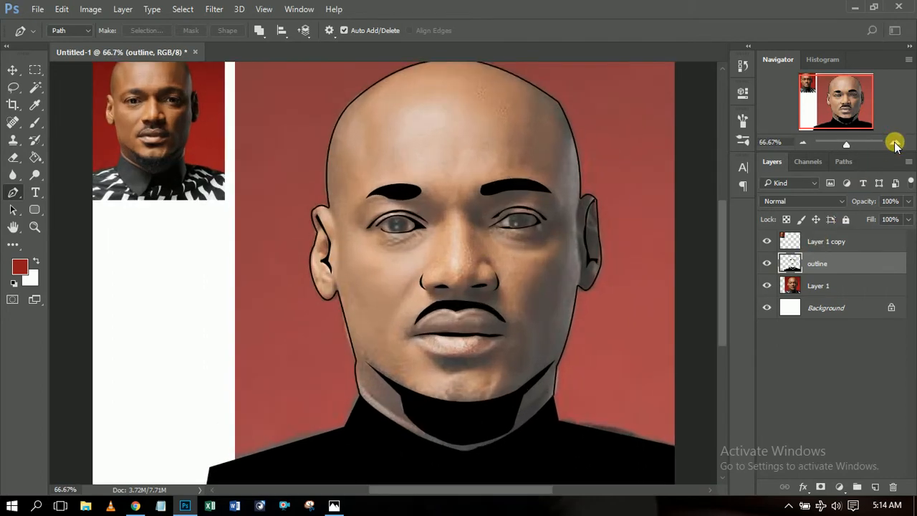
Zoom to 200% and pen-trace the right eyeball shape.
click(895, 142)
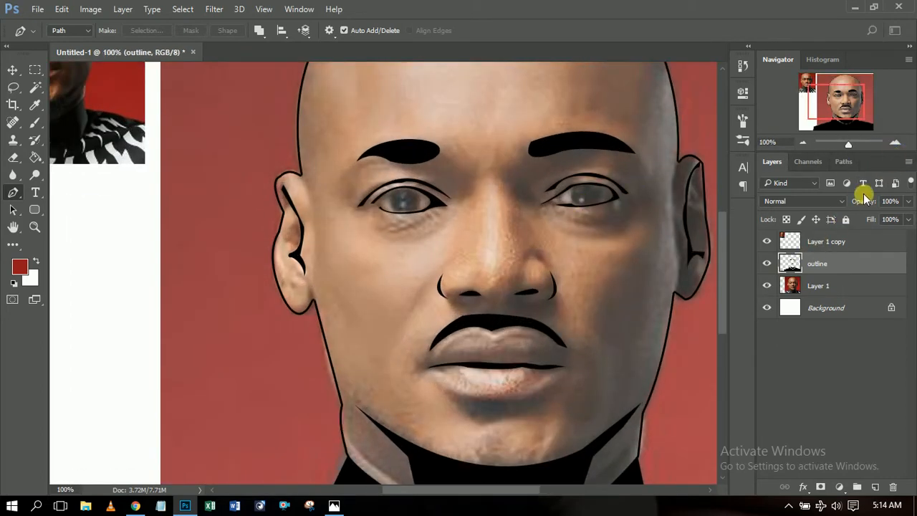
click(895, 143)
drag(863, 110, 856, 95)
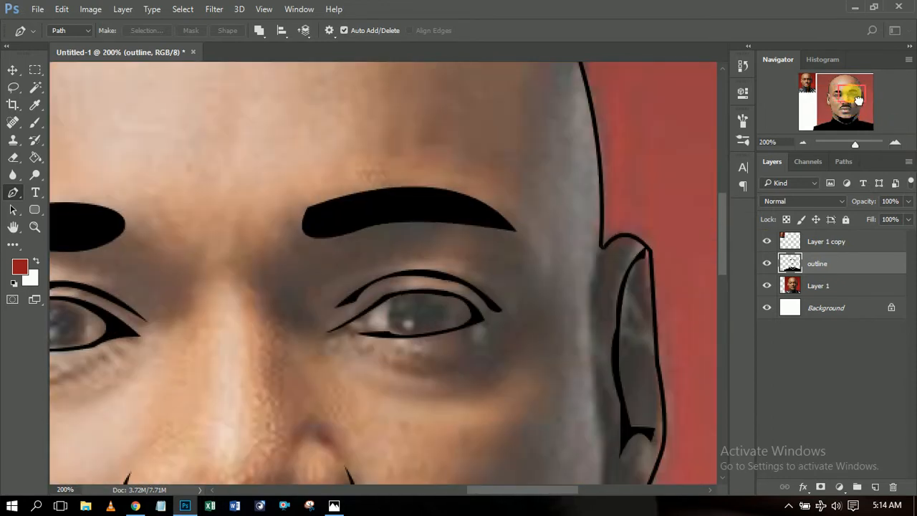
click(392, 296)
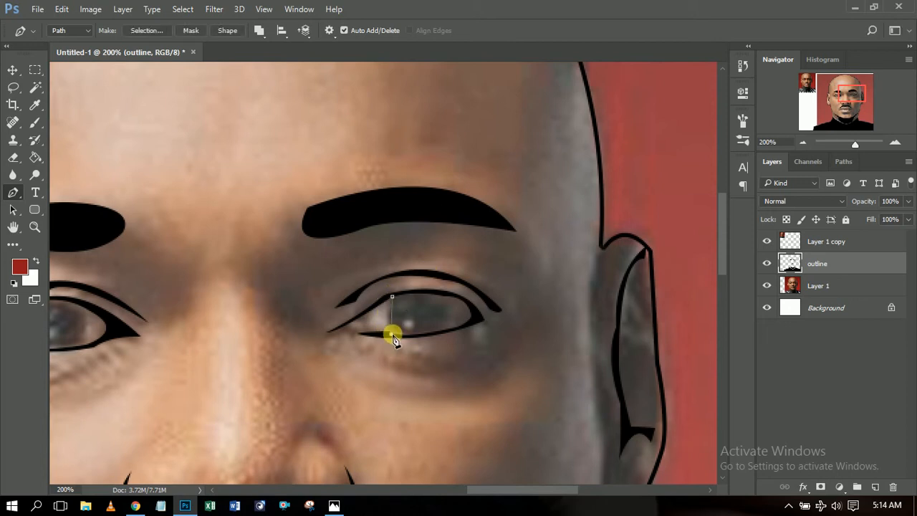
drag(404, 342, 398, 342)
drag(473, 318, 495, 297)
alt+click(474, 317)
drag(422, 292, 363, 291)
alt+click(421, 292)
drag(394, 299, 391, 304)
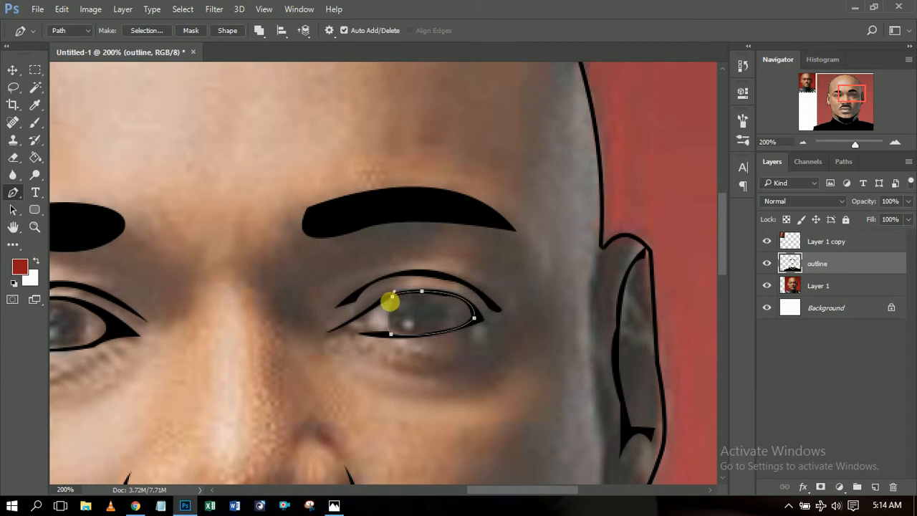
Fill the right eyeball path with black and delete the path.
right_click(425, 315)
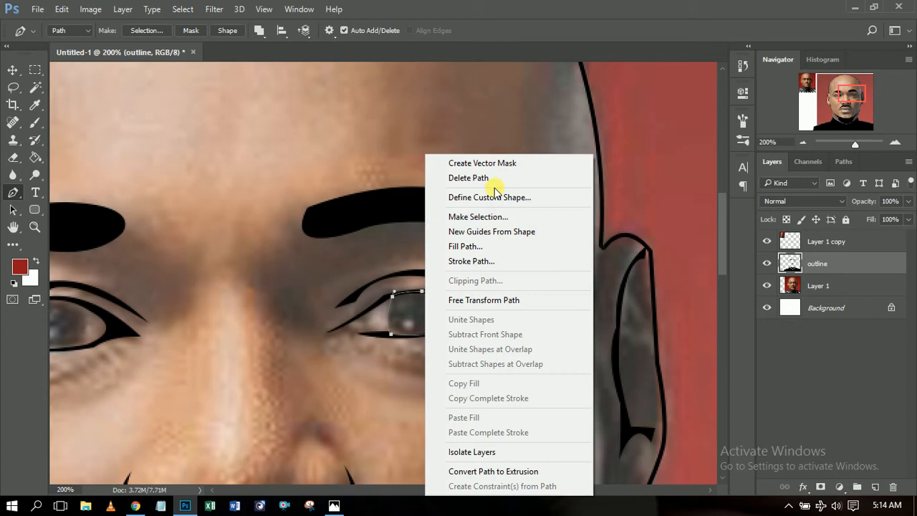
click(487, 246)
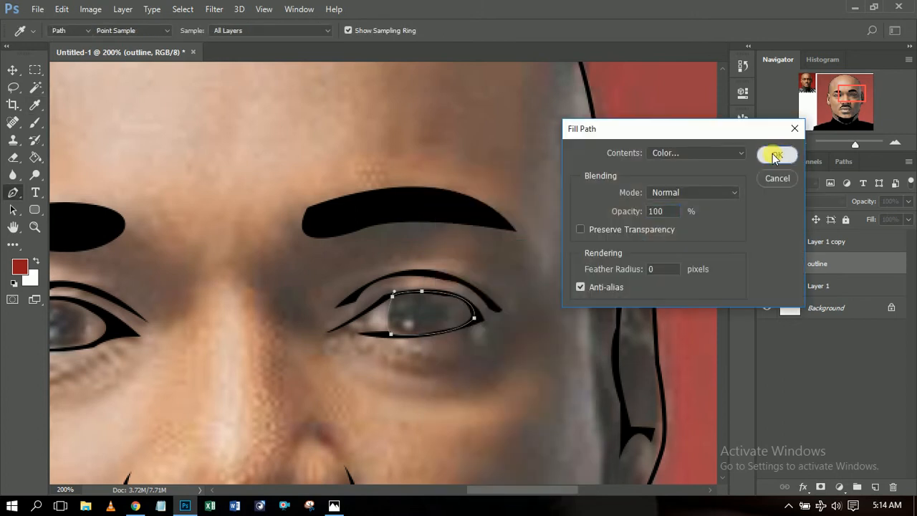
click(771, 151)
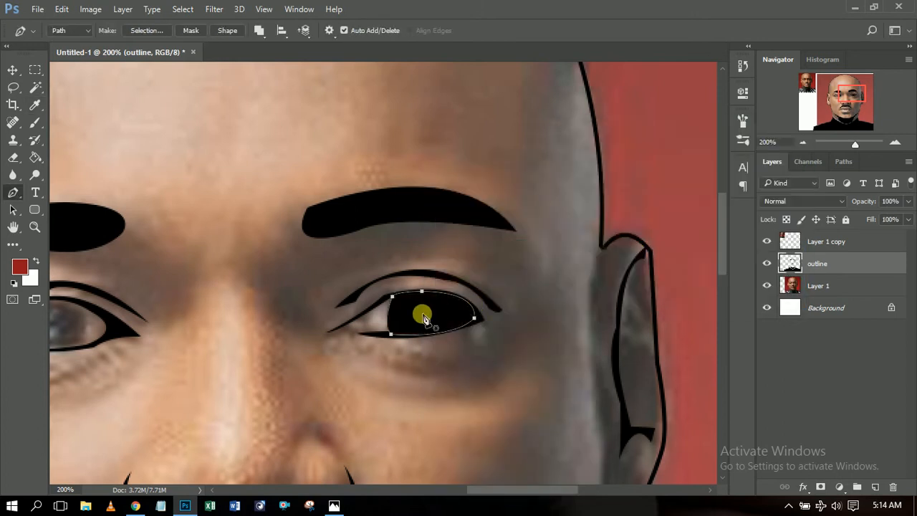
right_click(425, 320)
click(482, 177)
Trace the other eyeball shape with the Pen.
drag(516, 492, 459, 491)
click(348, 309)
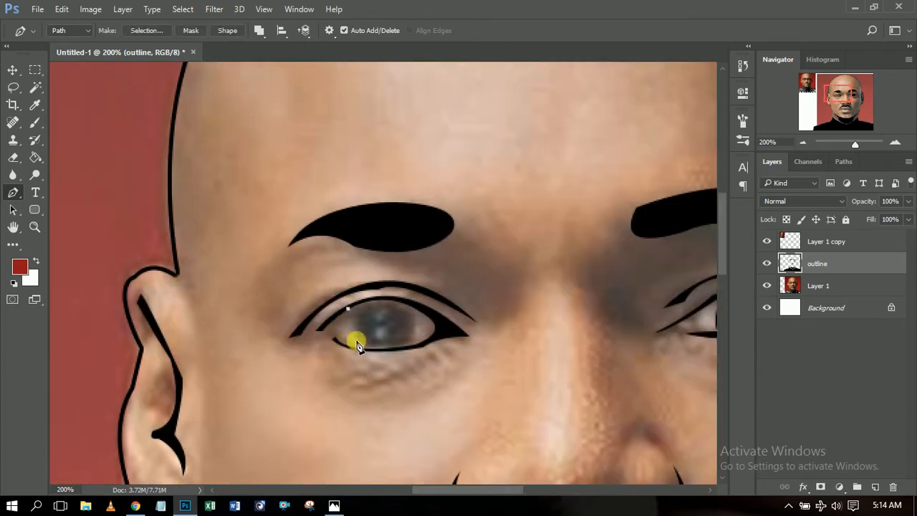
drag(408, 348, 454, 341)
click(412, 350)
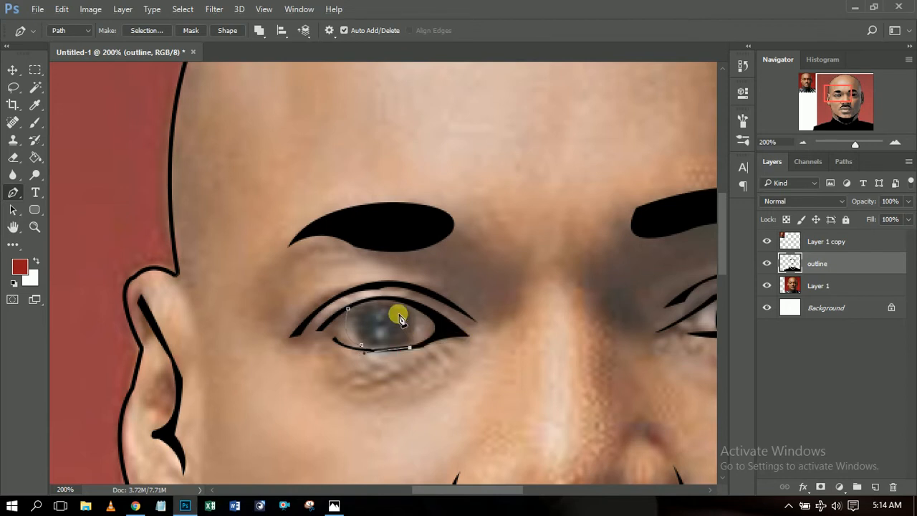
mouse_move(404, 307)
mouse_down()
mouse_move(373, 307)
mouse_move(380, 299)
mouse_move(406, 311)
mouse_move(379, 303)
mouse_move(392, 306)
mouse_up()
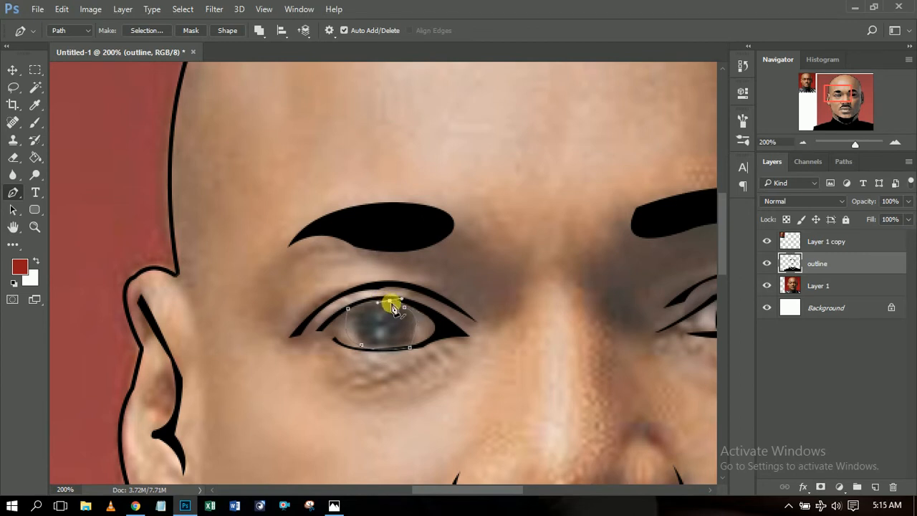
click(348, 310)
Fill the second eyeball black and remove its path.
right_click(357, 322)
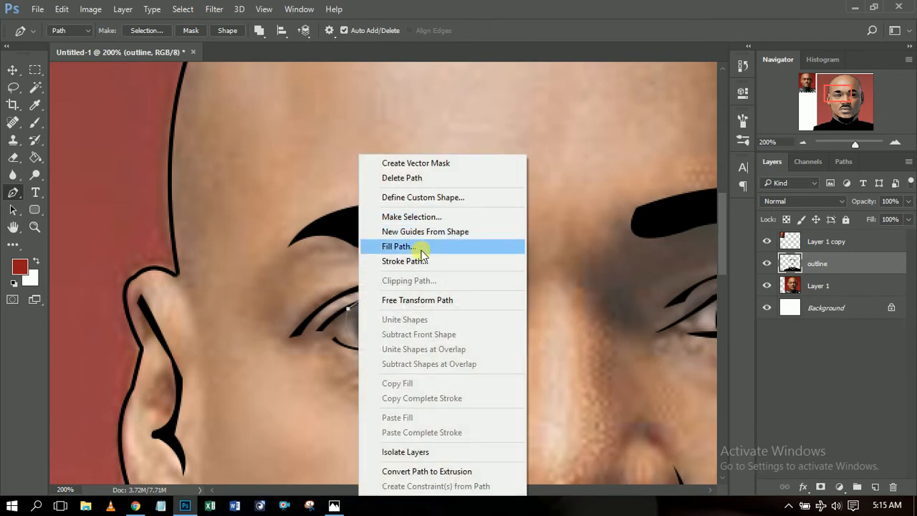
click(421, 252)
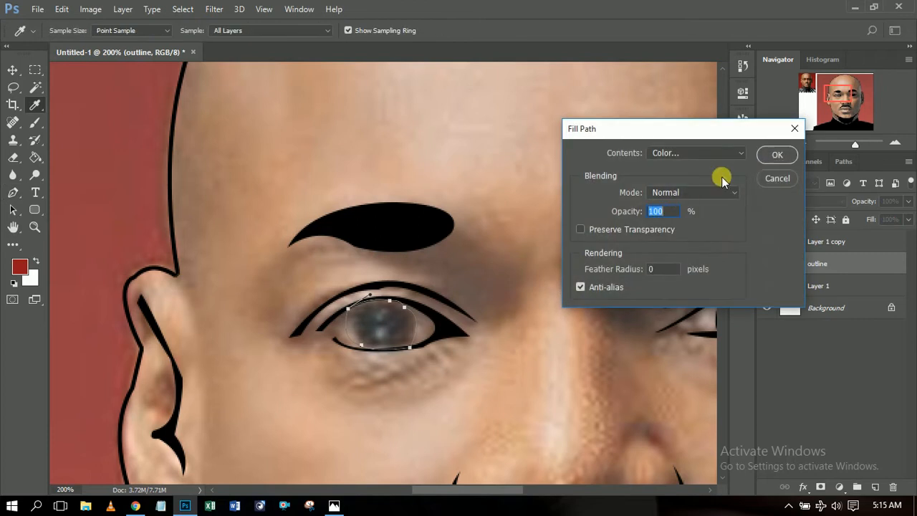
click(771, 160)
right_click(421, 359)
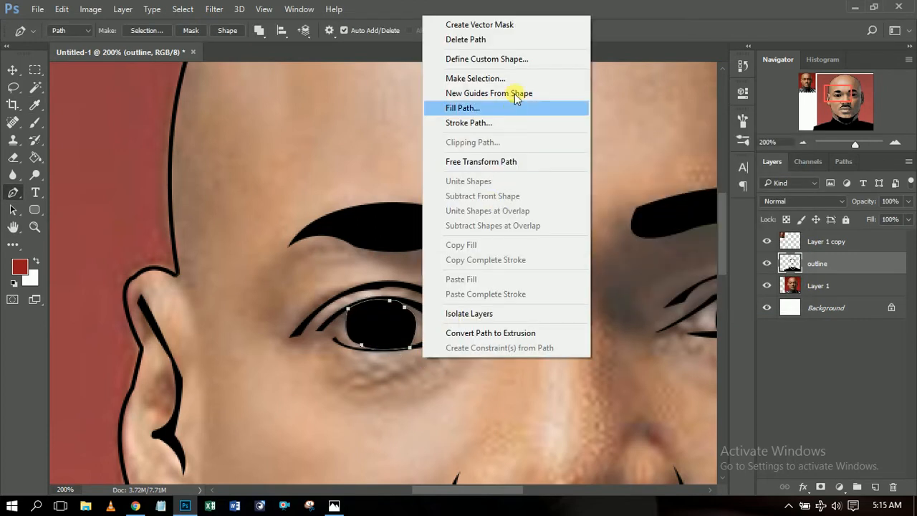
click(503, 40)
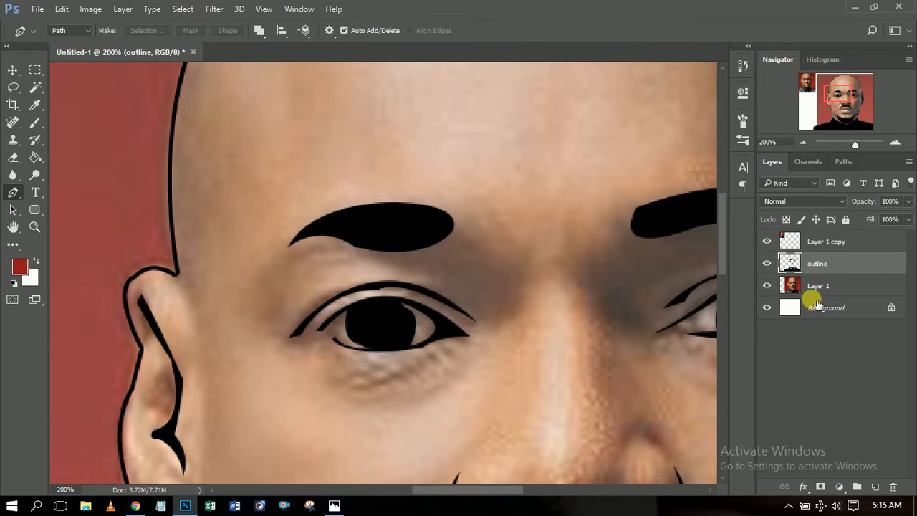
Add a new layer named 'eyes' and move it below the outline layer.
click(875, 487)
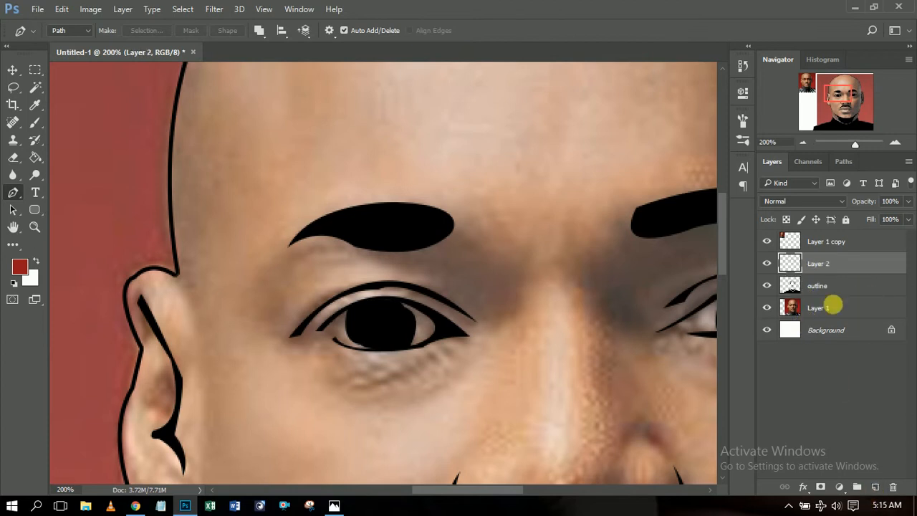
double_click(823, 265)
text(eyes)
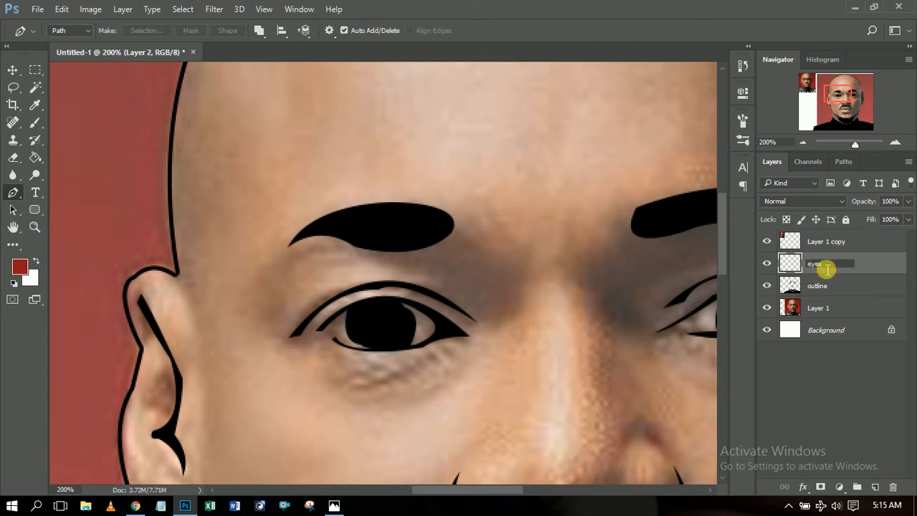
key(Return)
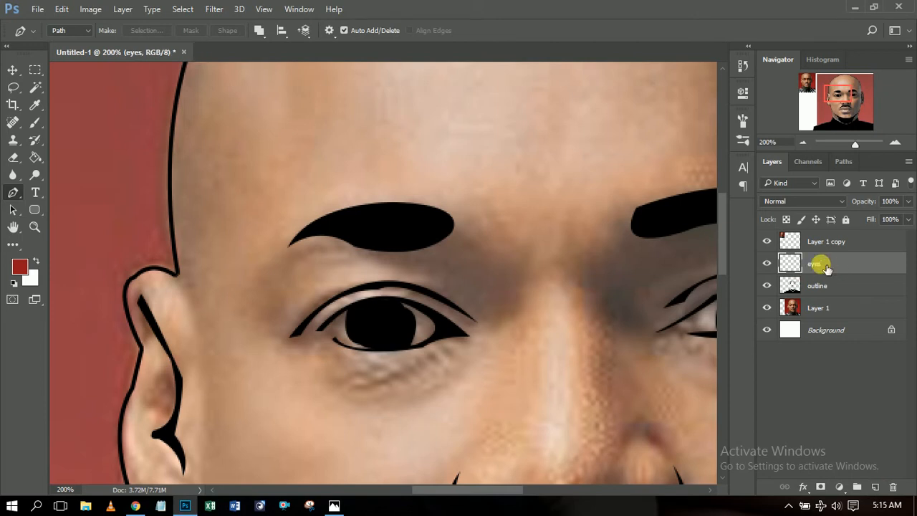
drag(421, 490, 446, 492)
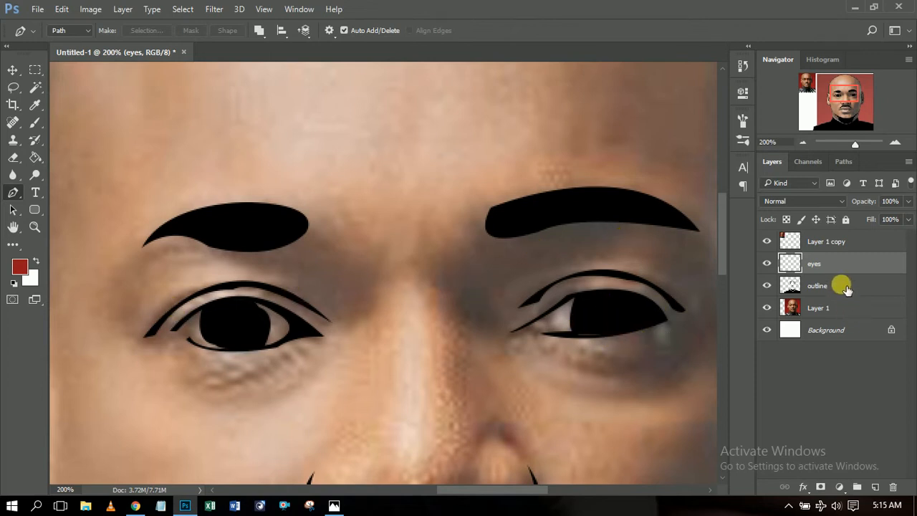
drag(844, 271, 841, 297)
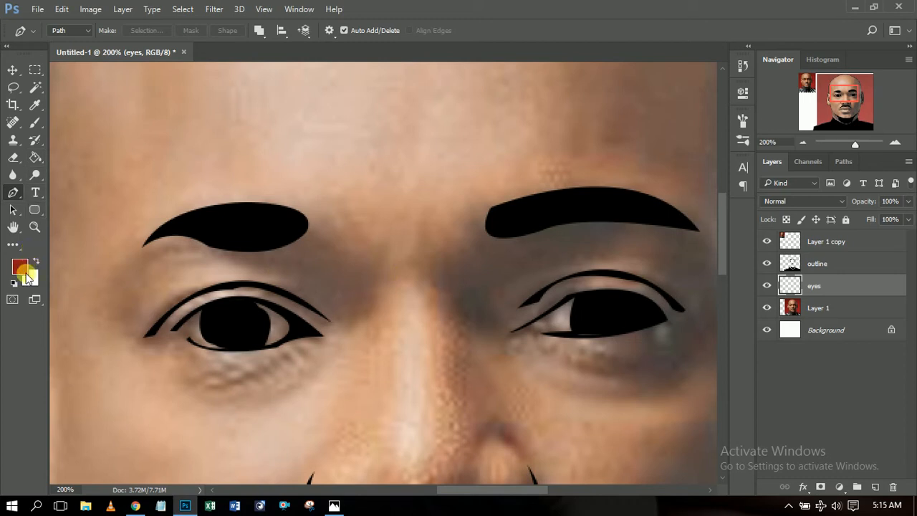
Brush white into both eye whites, undoing the last stray stroke.
click(36, 263)
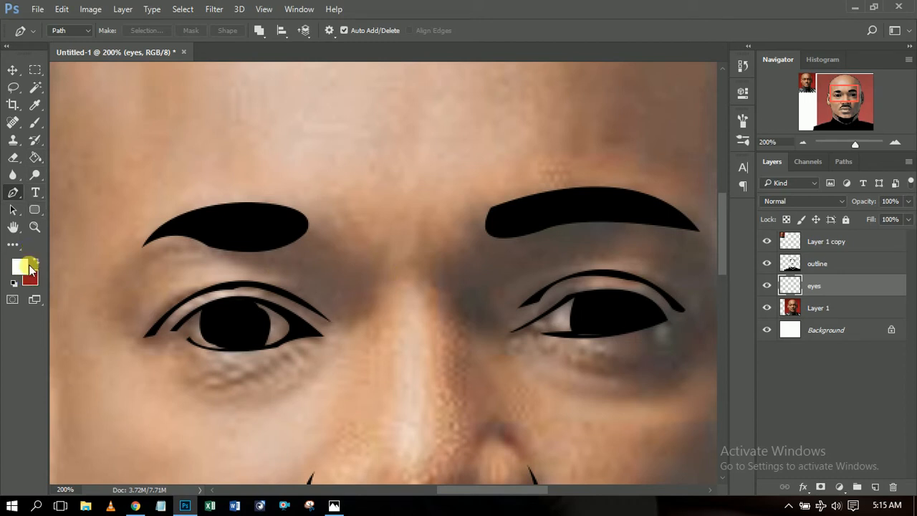
click(35, 123)
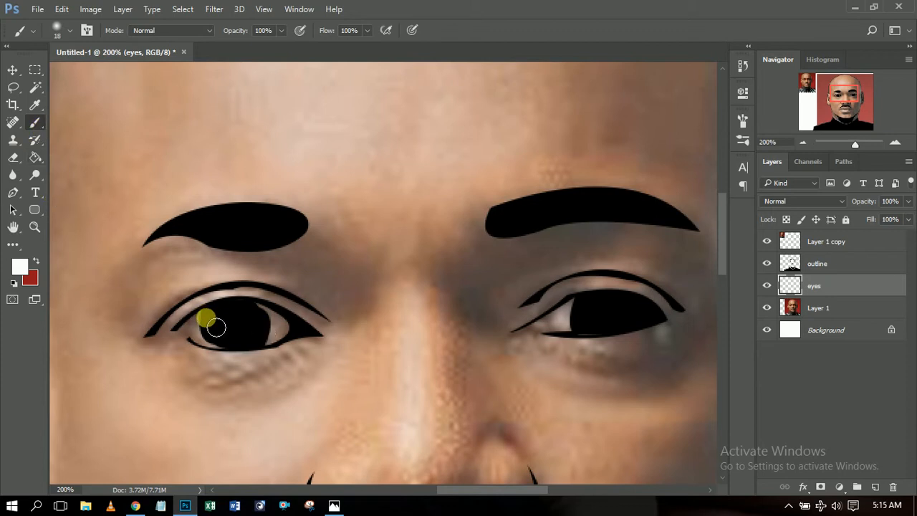
click(802, 143)
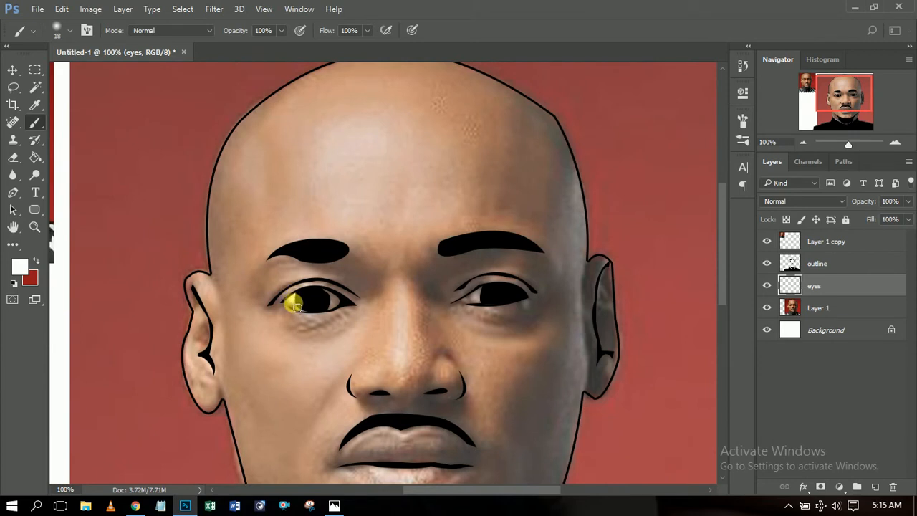
mouse_move(303, 313)
mouse_down()
mouse_move(342, 303)
mouse_move(333, 301)
mouse_up()
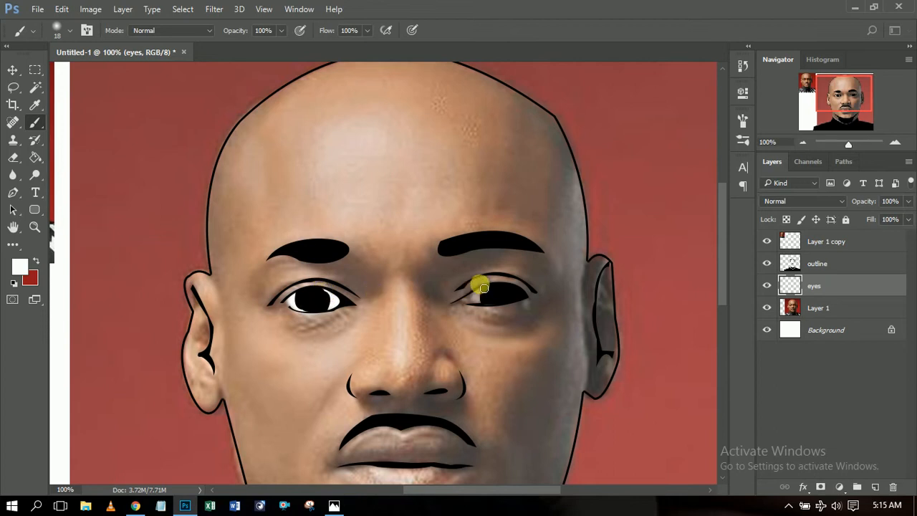
drag(489, 293, 480, 295)
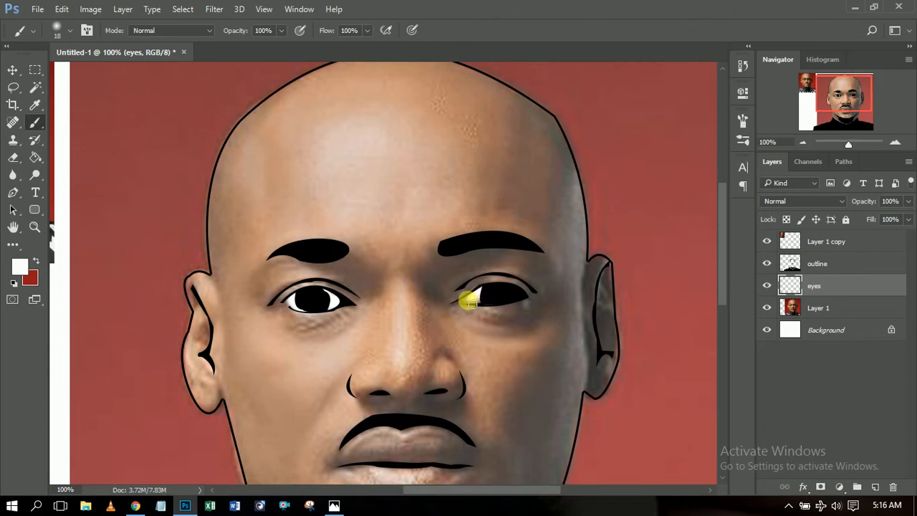
drag(471, 303, 485, 306)
click(900, 144)
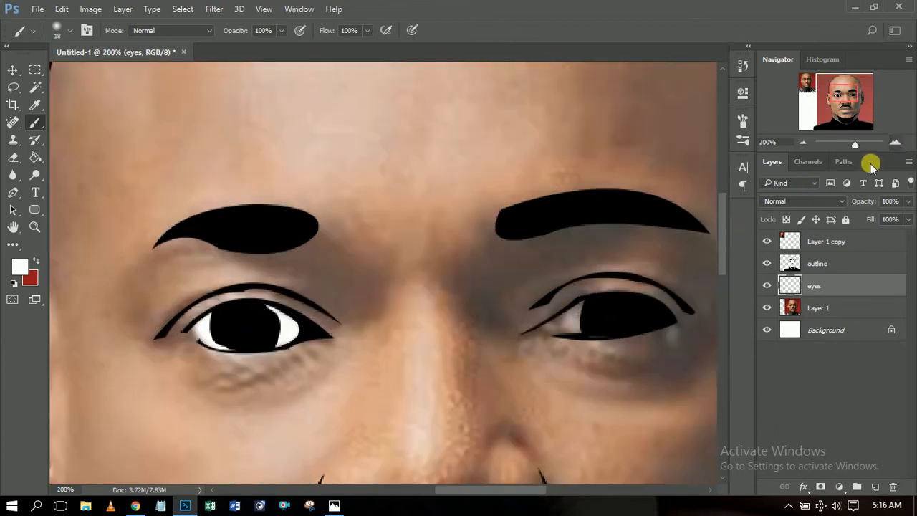
mouse_move(600, 337)
mouse_down()
mouse_move(567, 337)
mouse_move(596, 316)
mouse_move(575, 329)
mouse_move(567, 323)
mouse_move(580, 332)
mouse_move(570, 336)
mouse_move(597, 317)
mouse_move(602, 340)
mouse_up()
key(ctrl+z)
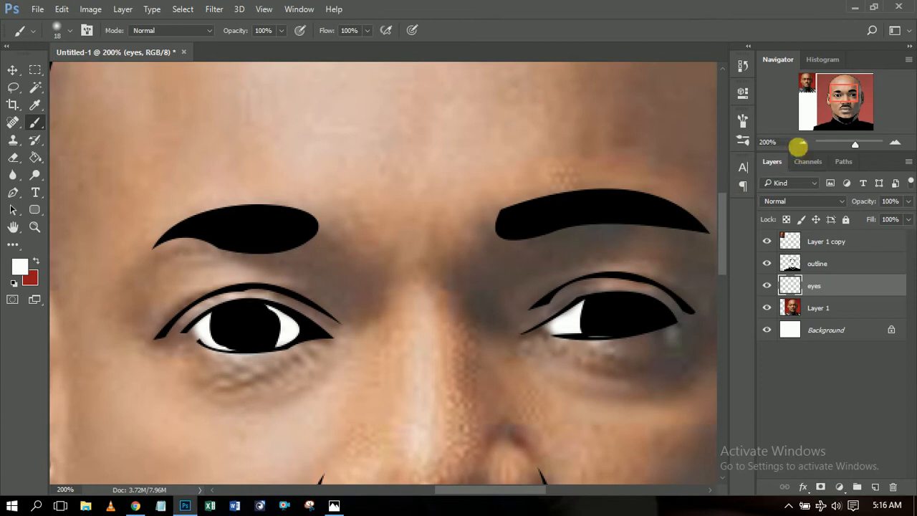
Zoom out to 50%, briefly hide Layer 1 to check the line art, then zoom back in.
click(801, 142)
click(801, 144)
click(800, 146)
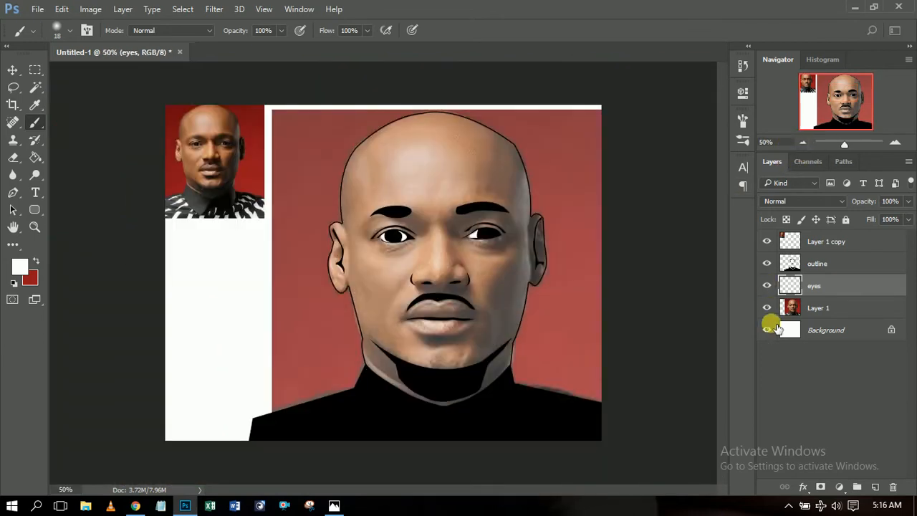
click(768, 308)
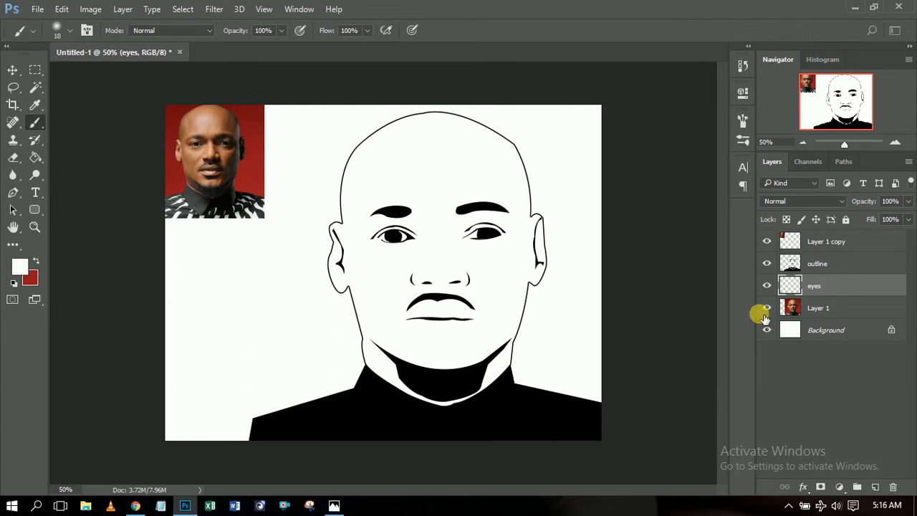
click(766, 309)
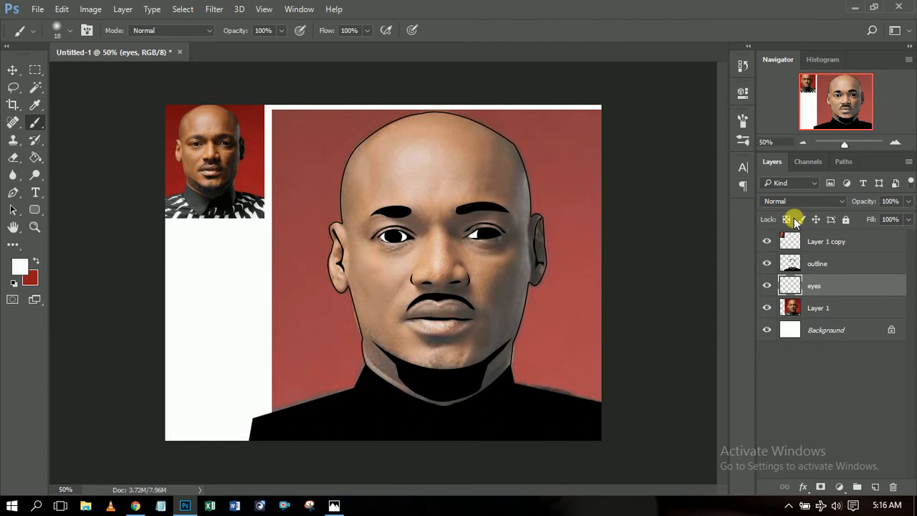
click(894, 146)
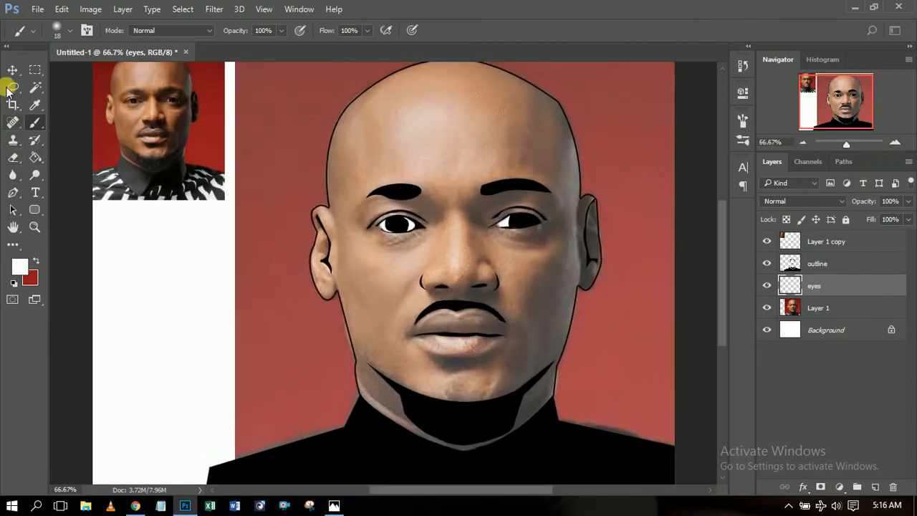
click(11, 193)
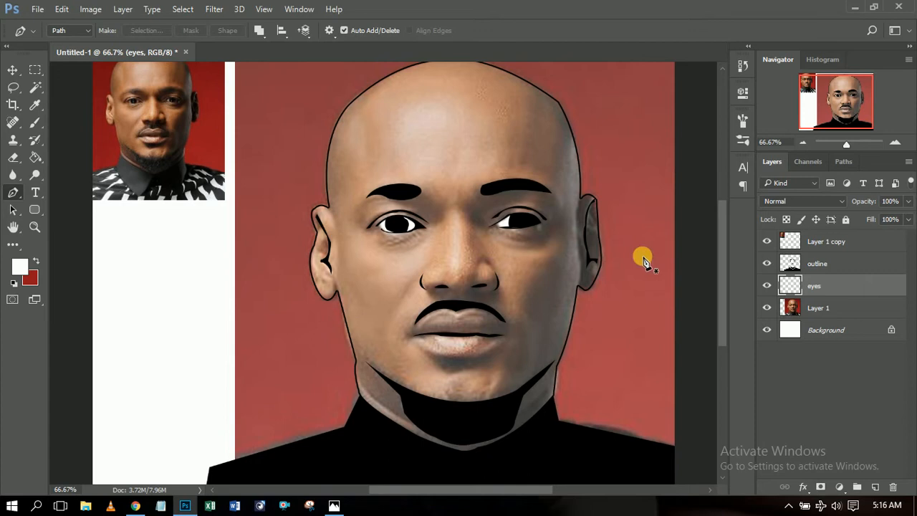
On the outline layer, pen-draw a closed shadow shape just under the lower lip.
click(818, 263)
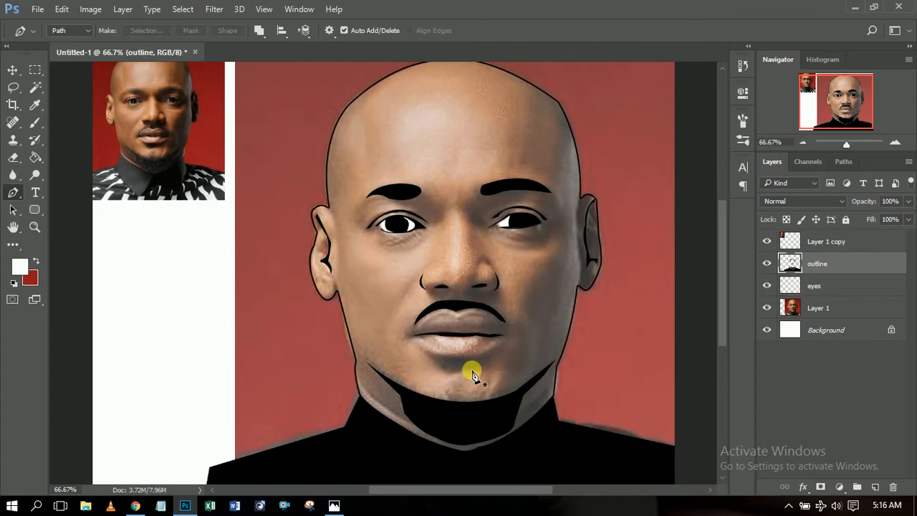
click(433, 355)
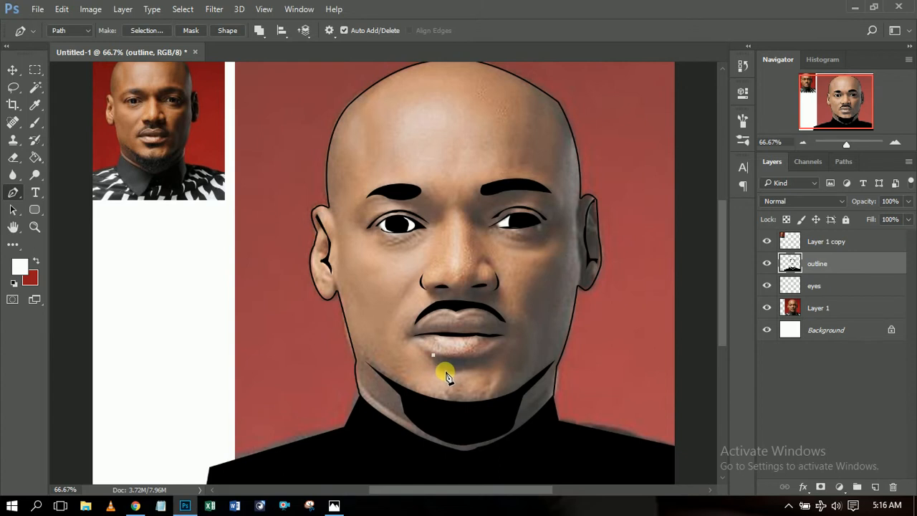
drag(446, 369, 478, 373)
click(477, 367)
click(489, 355)
mouse_move(433, 355)
mouse_down()
mouse_move(399, 341)
mouse_move(413, 340)
mouse_move(395, 342)
mouse_move(427, 341)
mouse_move(421, 345)
mouse_up()
Fill the under-lip shape black, delete its path, and check it by toggling Layer 1.
right_click(476, 351)
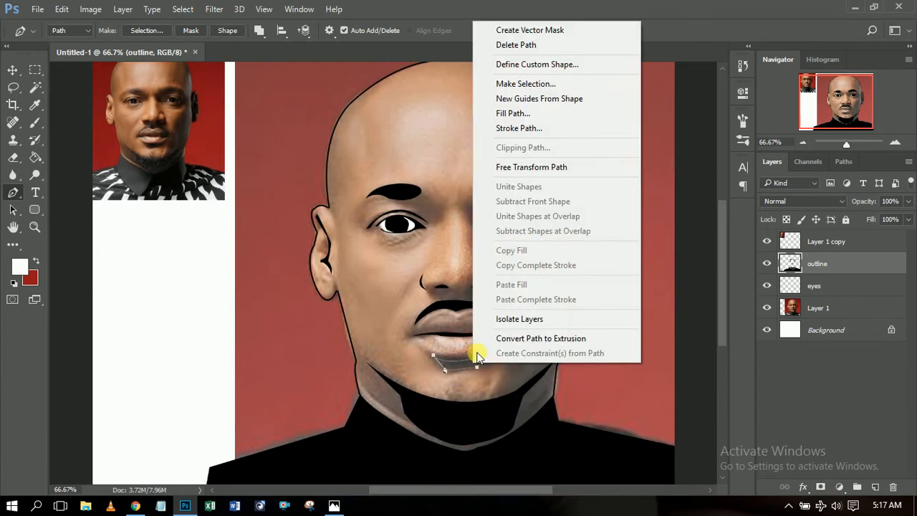
click(533, 113)
click(773, 152)
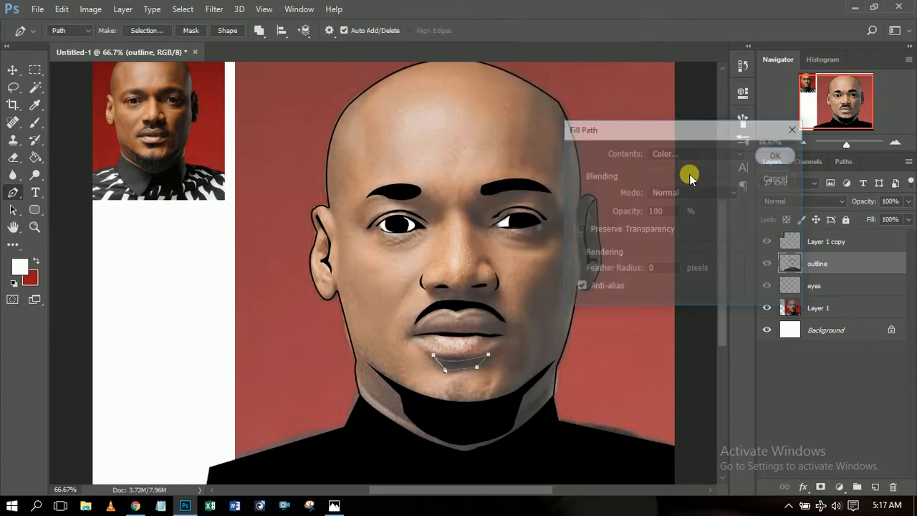
right_click(536, 305)
click(606, 182)
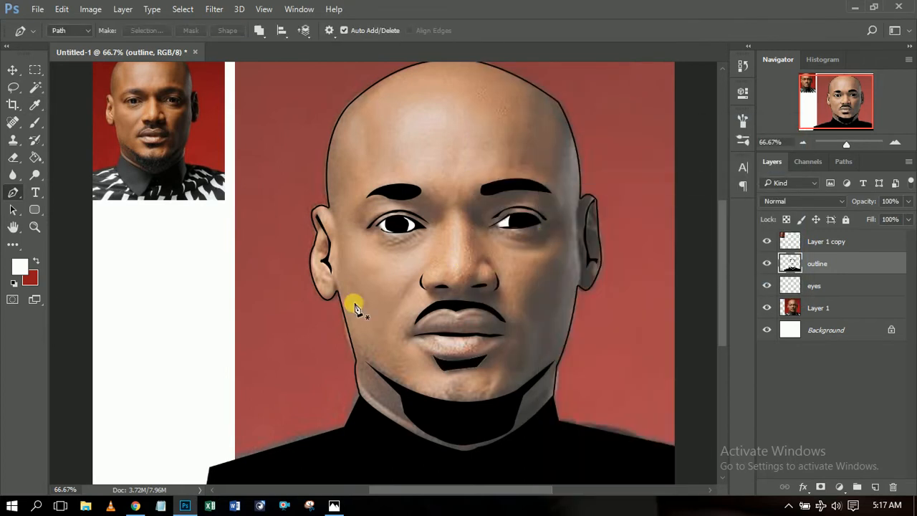
click(767, 307)
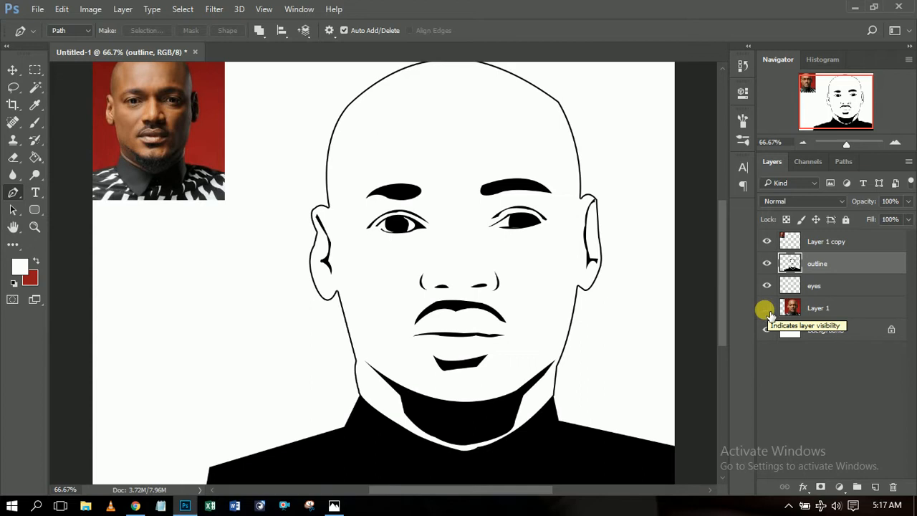
click(767, 308)
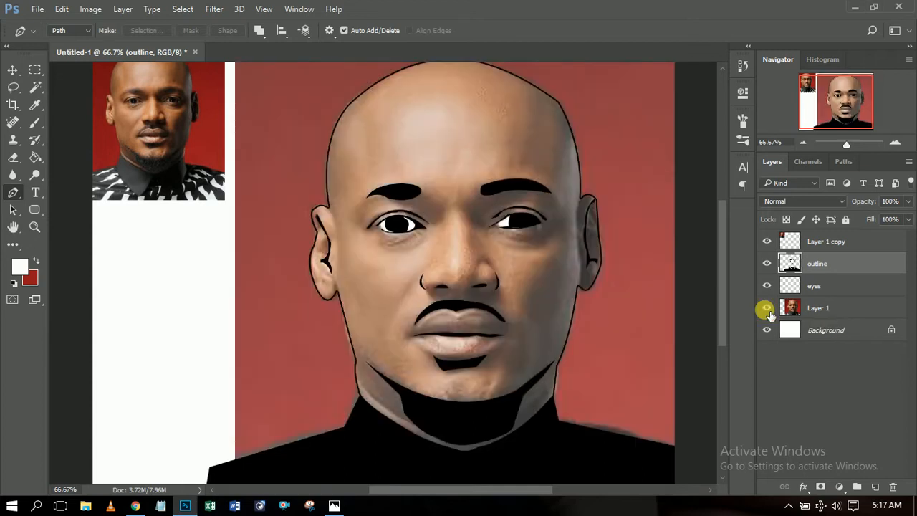
click(823, 309)
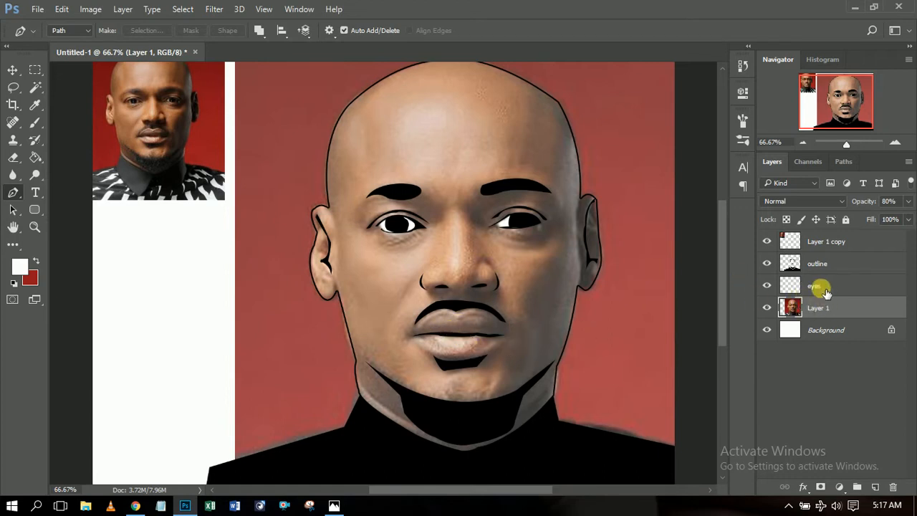
Zoom in on the lips and trace the upper lip with the Pen tool, corner to corner.
click(895, 142)
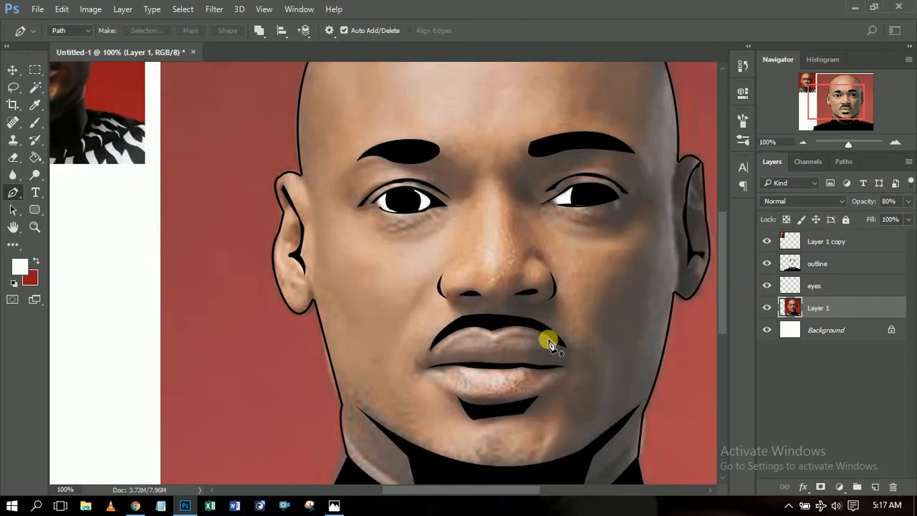
click(427, 366)
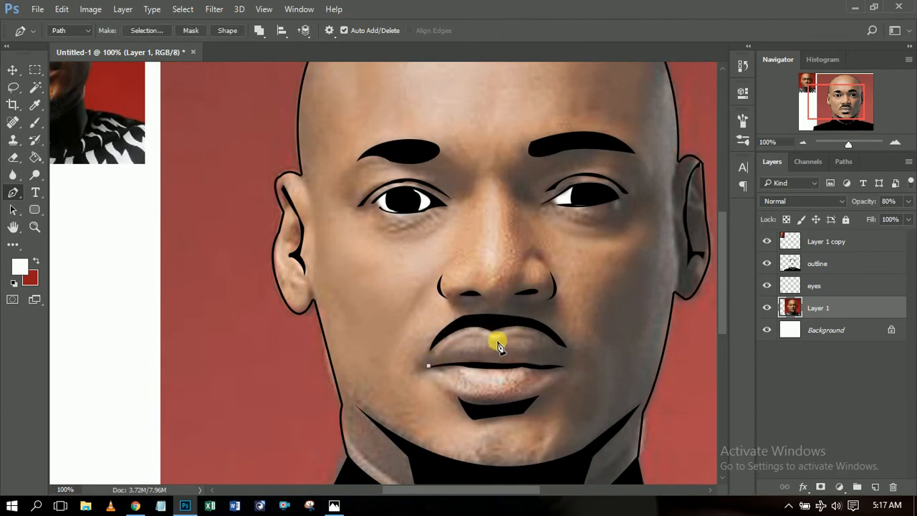
drag(494, 339, 525, 361)
alt+click(494, 341)
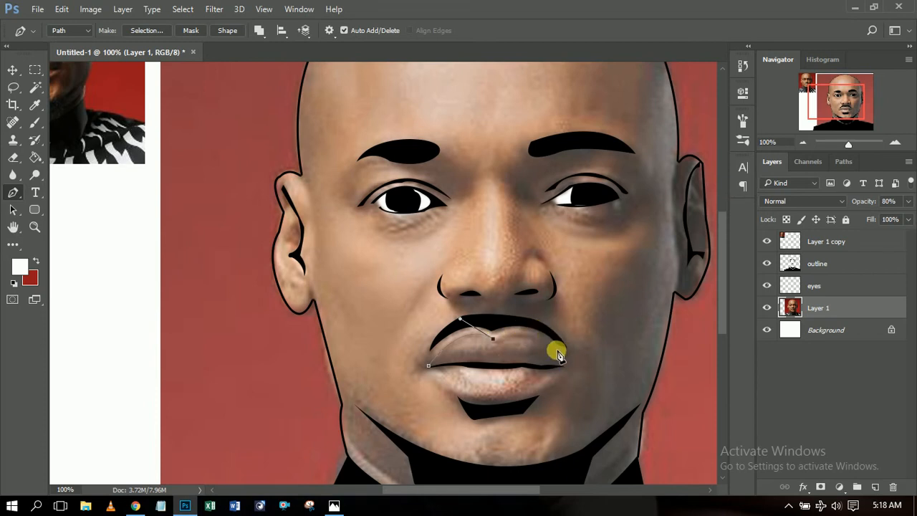
drag(554, 346, 574, 367)
alt+click(554, 346)
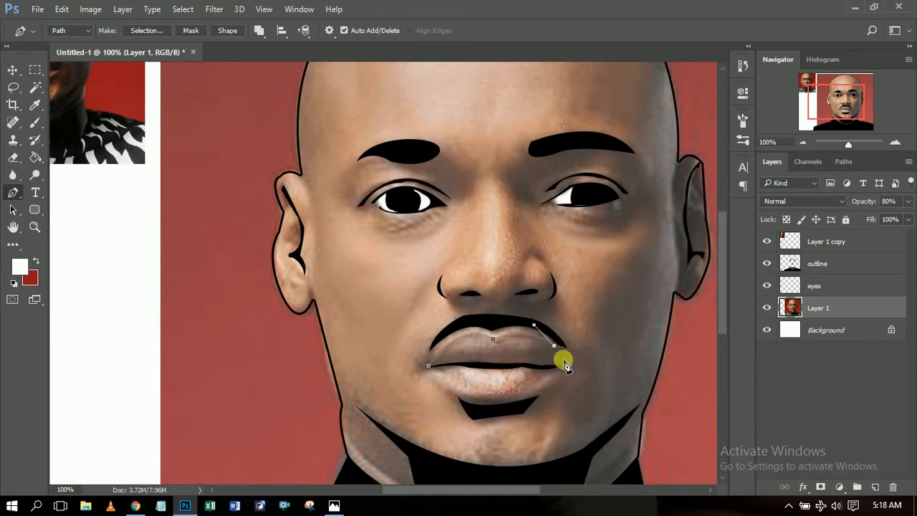
click(563, 363)
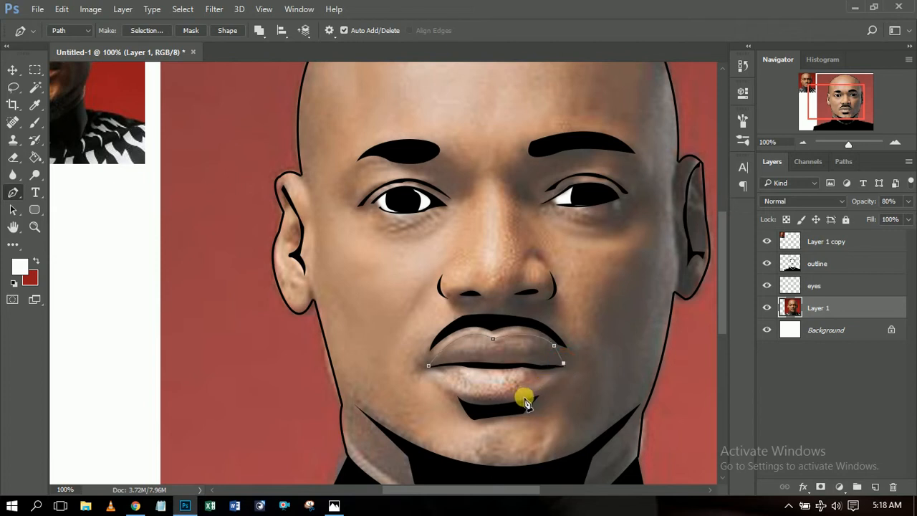
Trace the lower lip back to the left corner to close the path, then add Layer 2.
drag(524, 397, 479, 411)
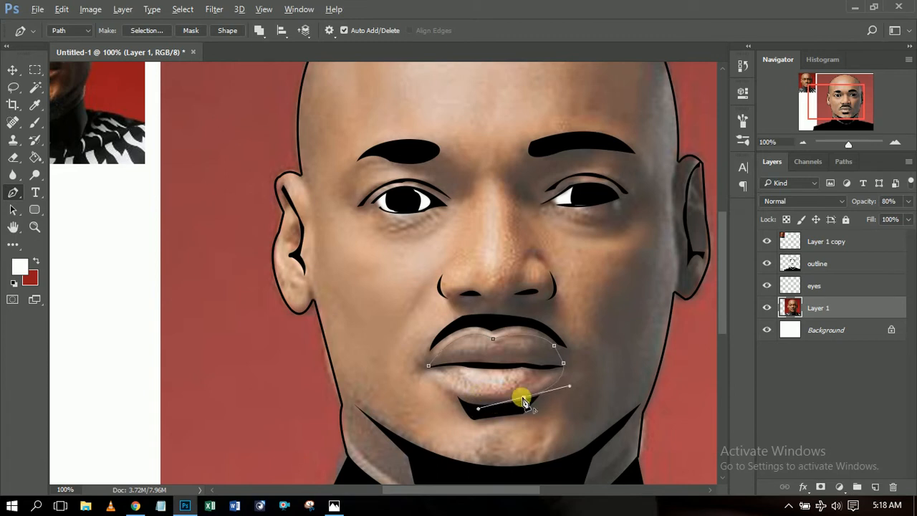
drag(440, 386, 409, 360)
alt+click(440, 386)
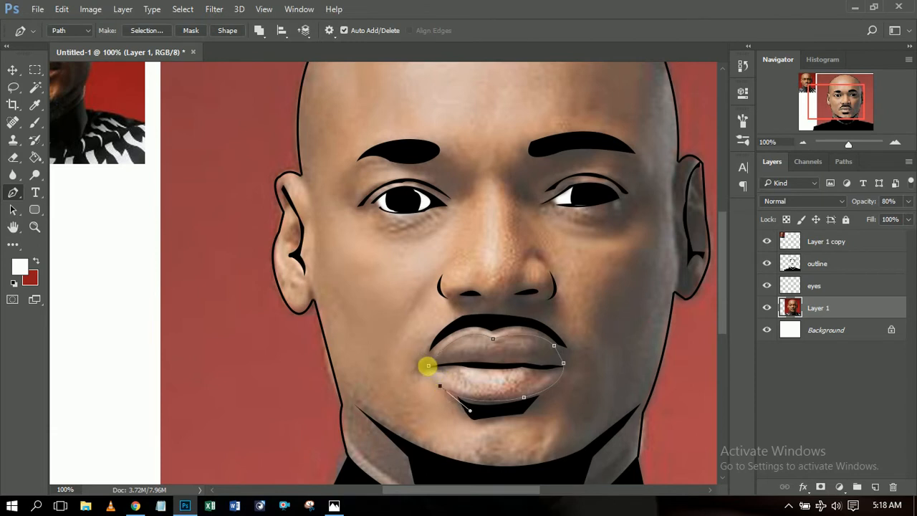
click(428, 368)
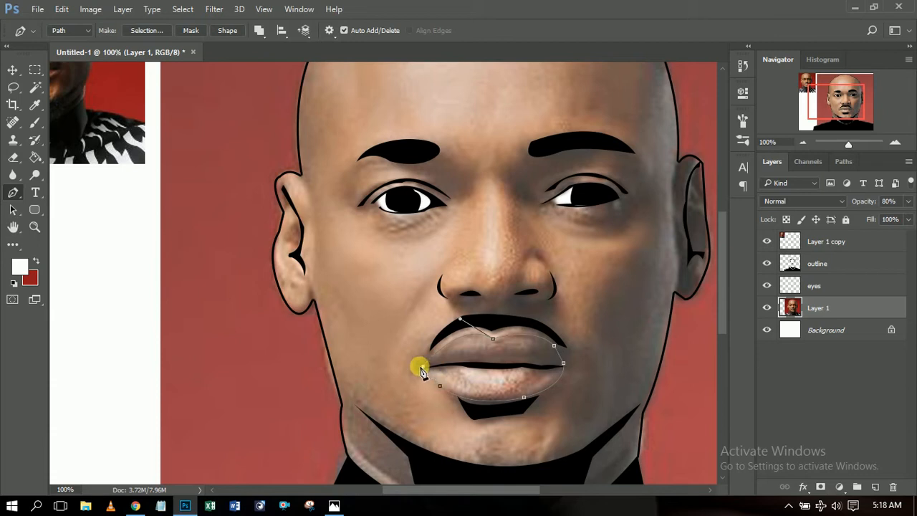
click(424, 367)
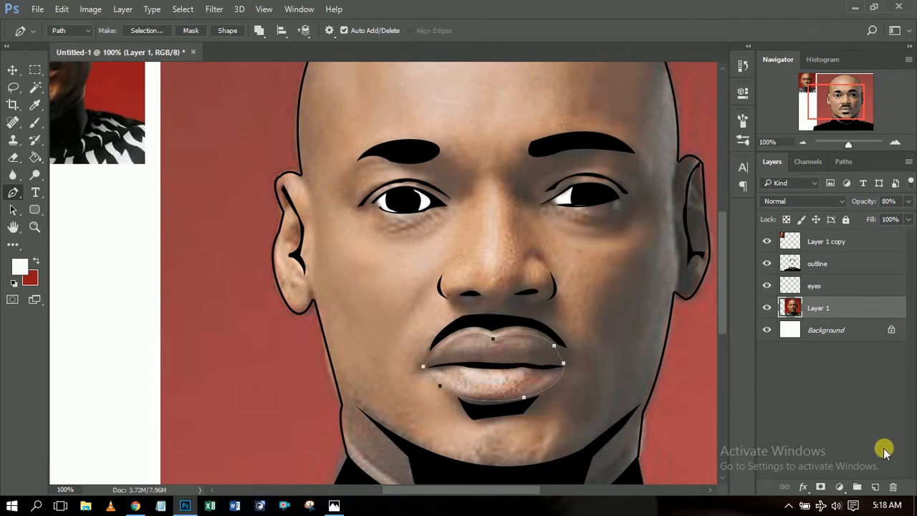
click(875, 487)
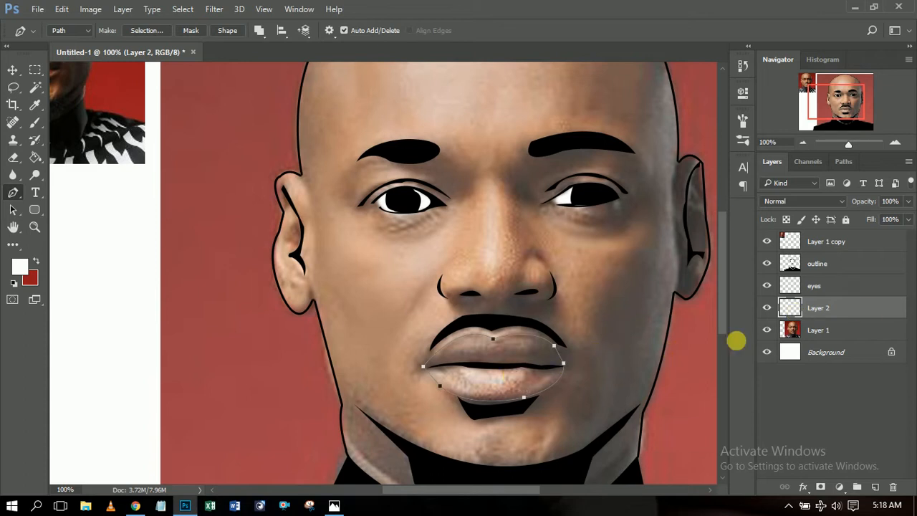
Rename Layer 2 to 'lips'.
double_click(820, 310)
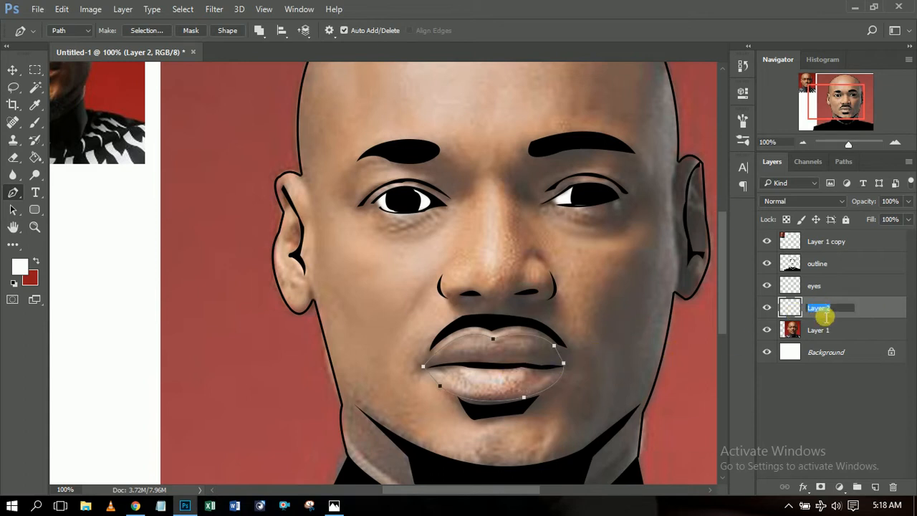
text(lips)
key(Return)
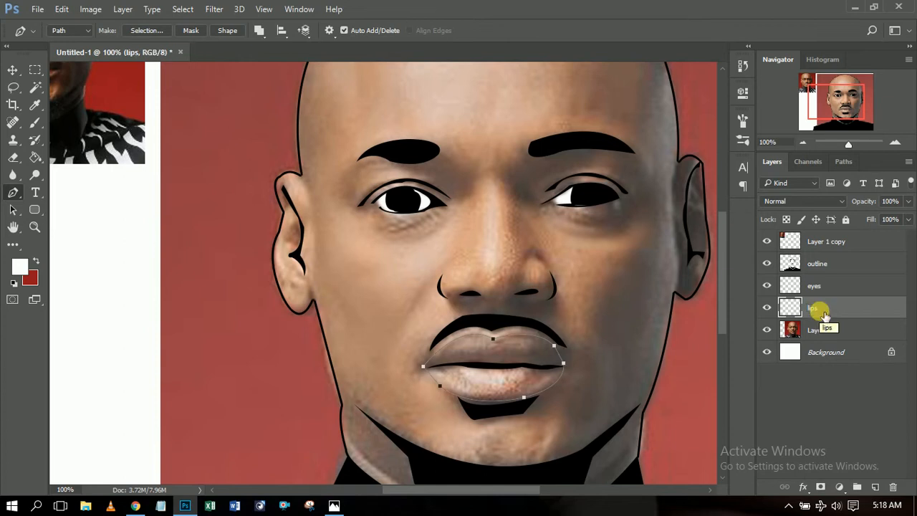
Fill the lip path with a slightly darkened brown-grey sampled from the photo's lips.
right_click(501, 384)
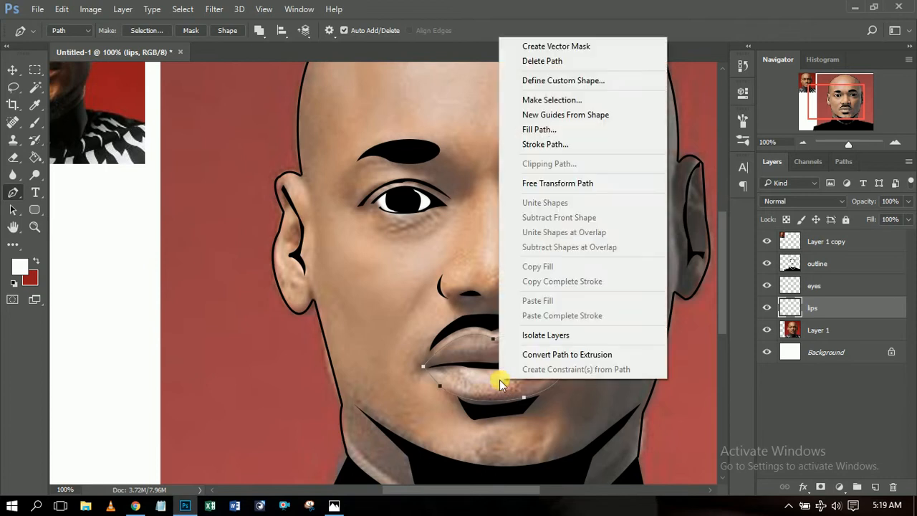
click(570, 130)
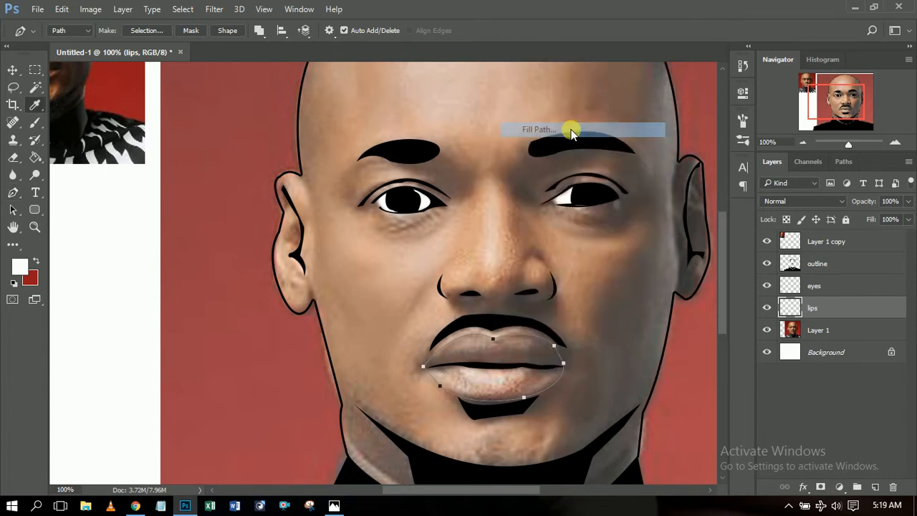
click(731, 153)
click(724, 186)
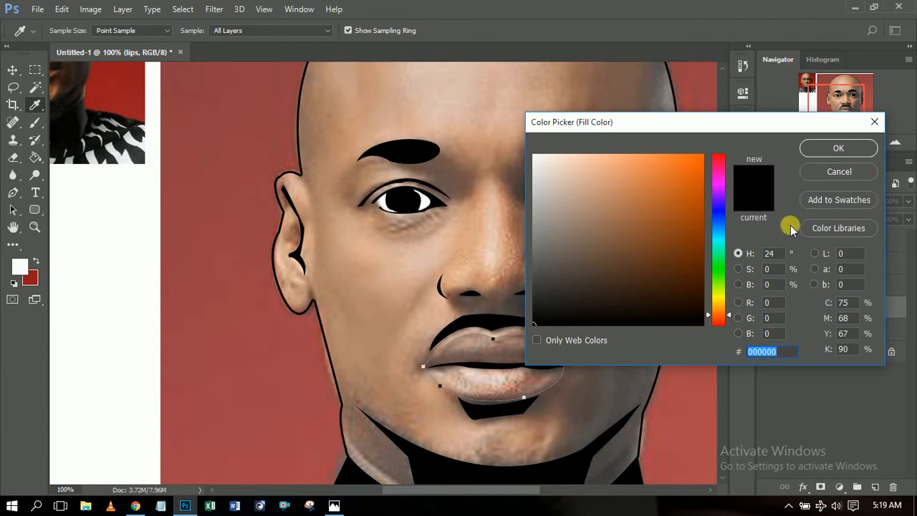
click(474, 349)
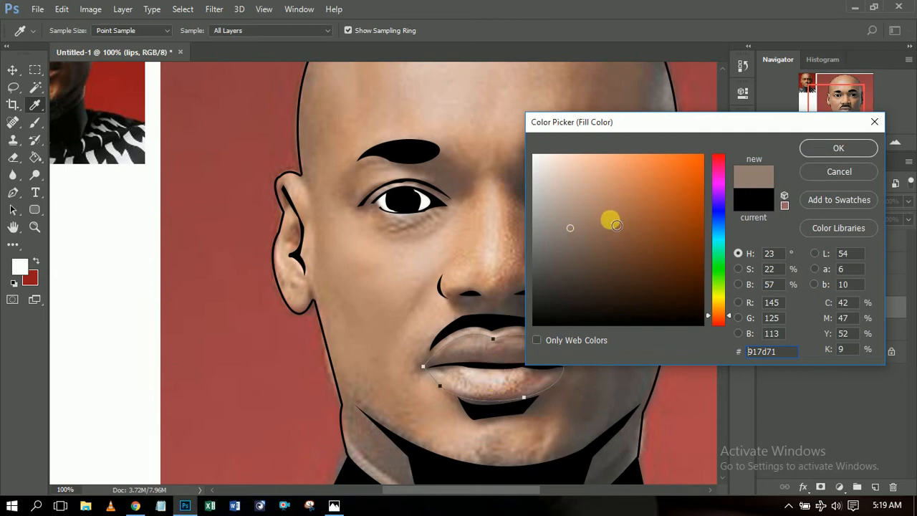
mouse_move(571, 235)
mouse_down()
mouse_move(581, 238)
mouse_move(577, 227)
mouse_up()
click(838, 148)
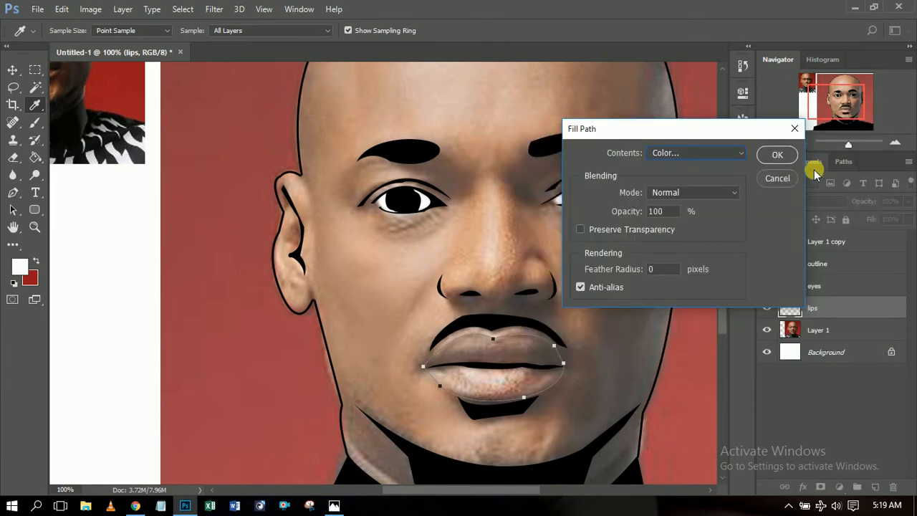
click(777, 154)
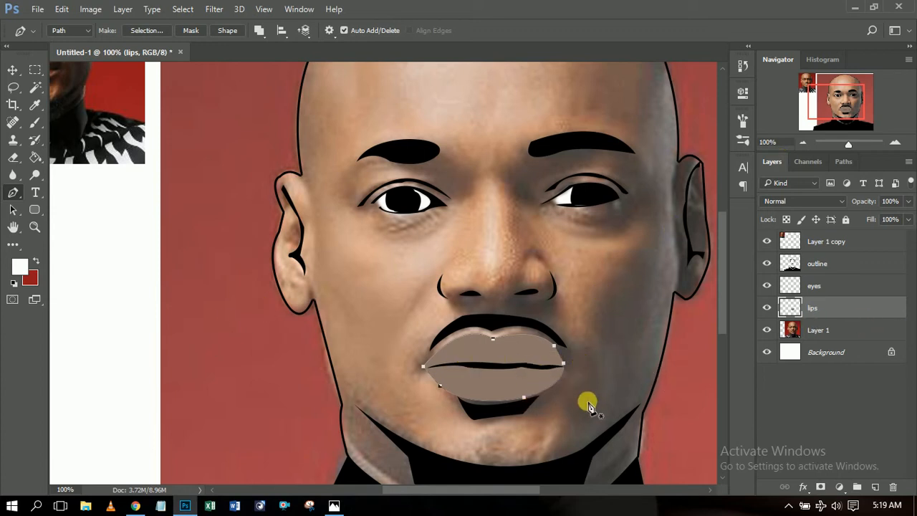
Delete the lips path and toggle the photo layer off and on to check the line art.
right_click(537, 353)
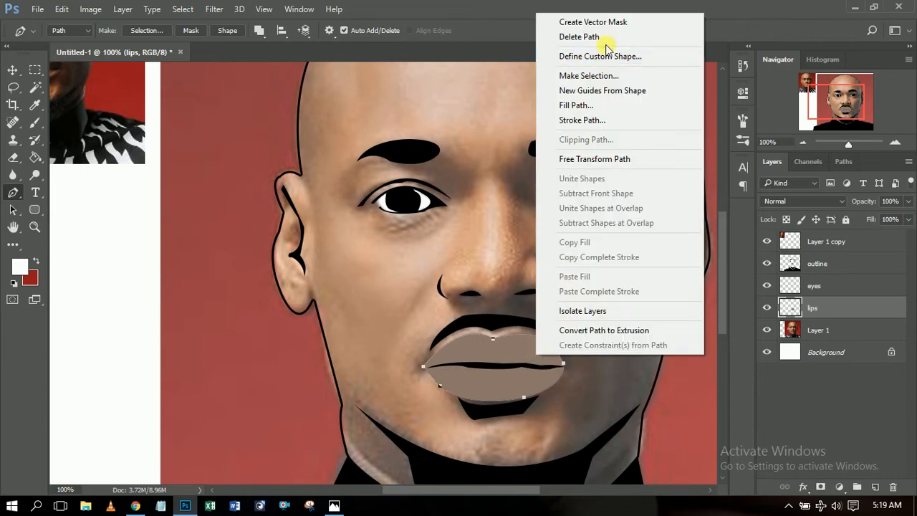
click(566, 37)
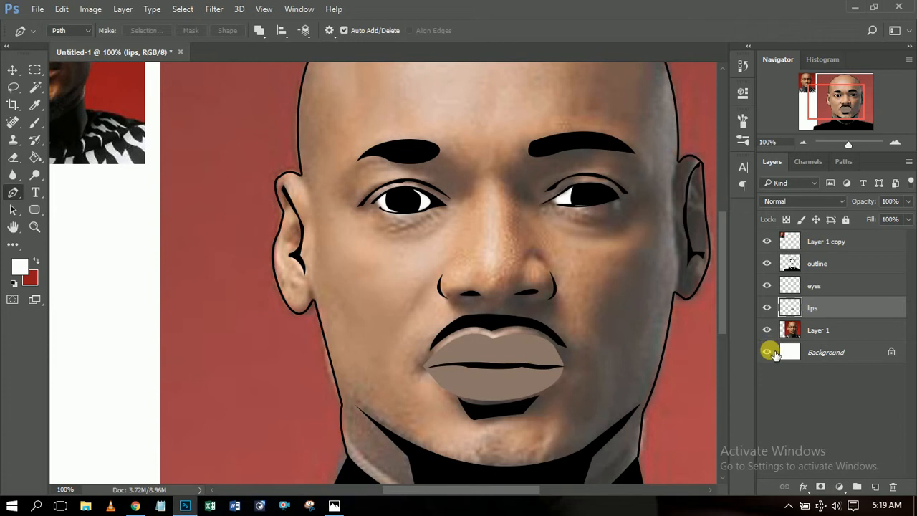
click(767, 331)
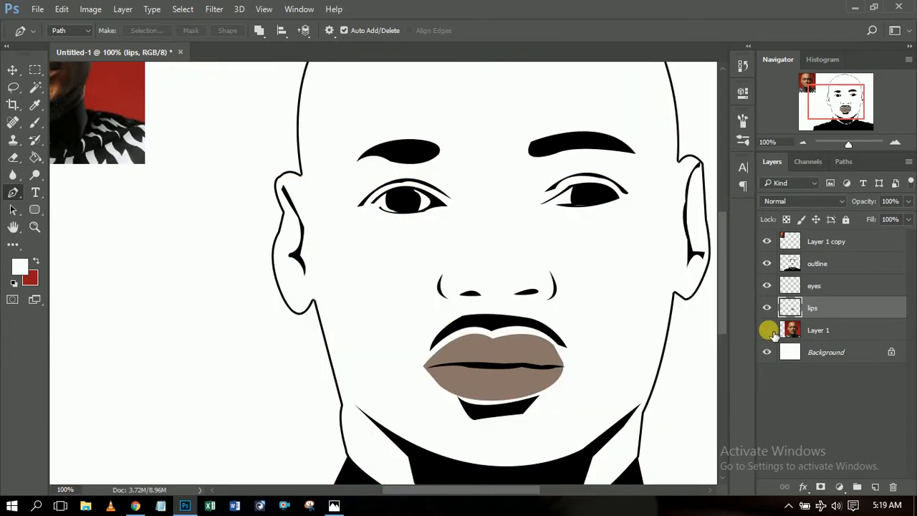
click(767, 331)
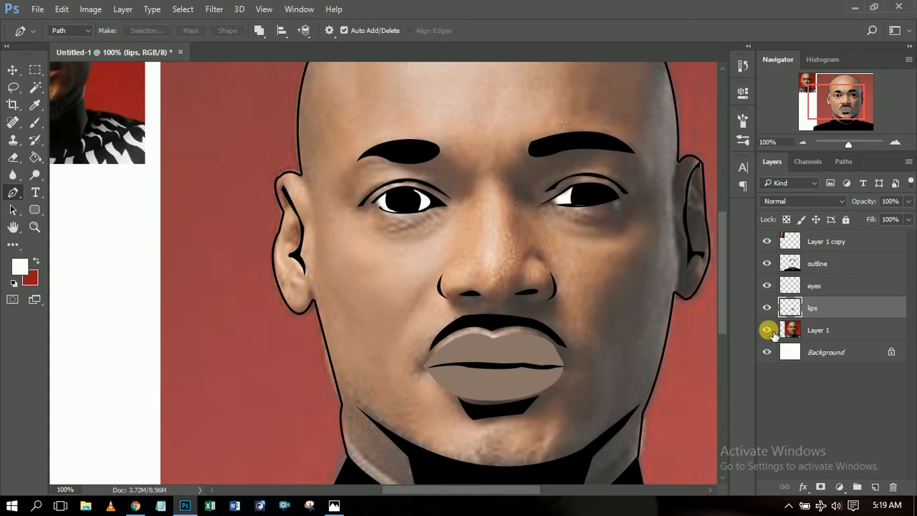
Duplicate the Layer 1 photo and apply Posterize to the copy.
click(847, 339)
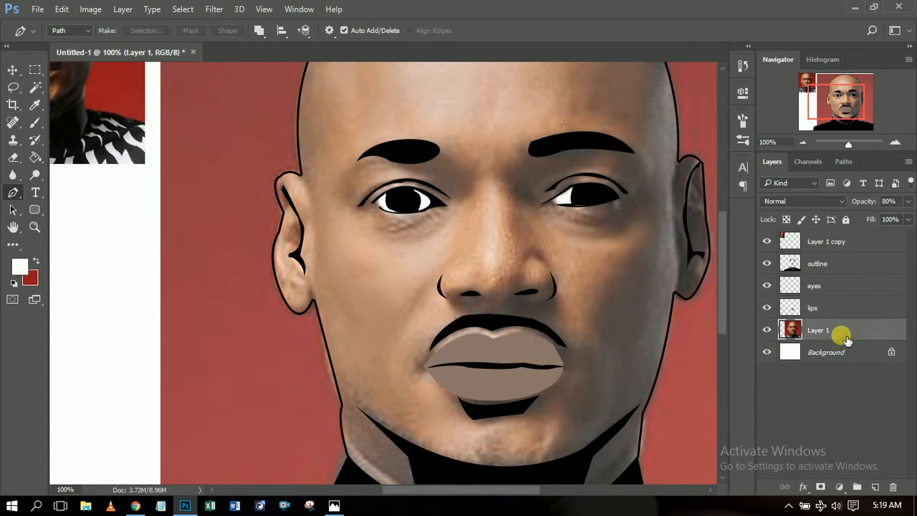
key(ctrl+j)
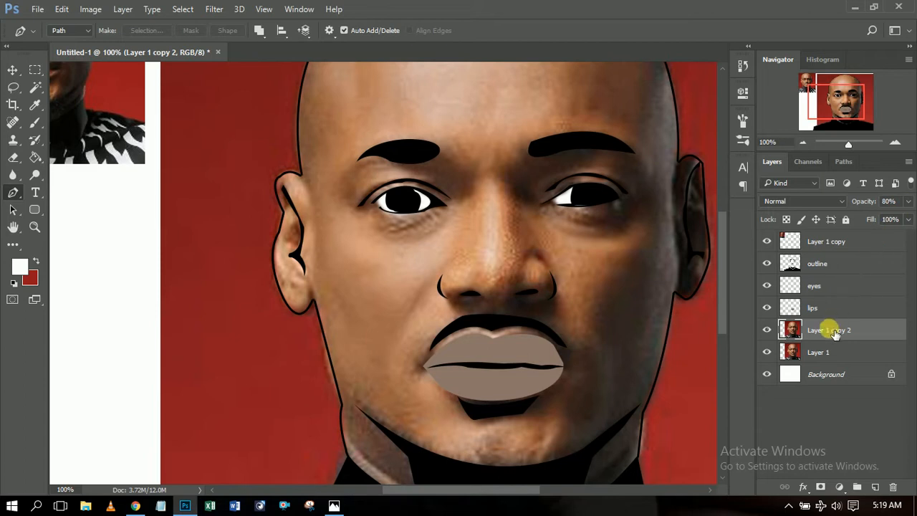
click(88, 9)
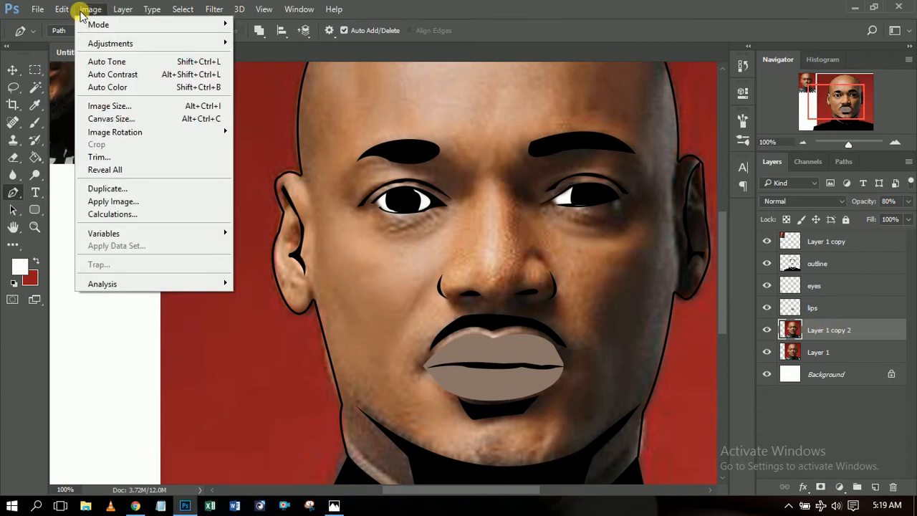
mouse_move(125, 45)
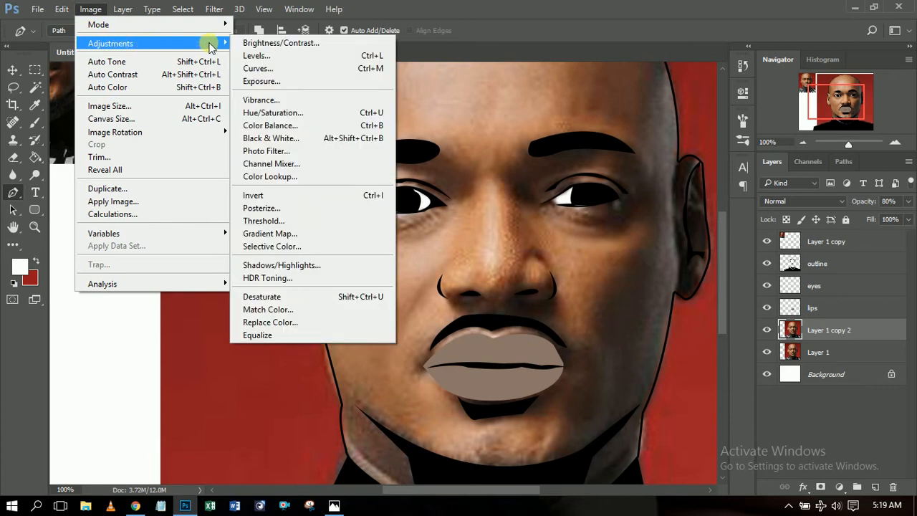
click(295, 207)
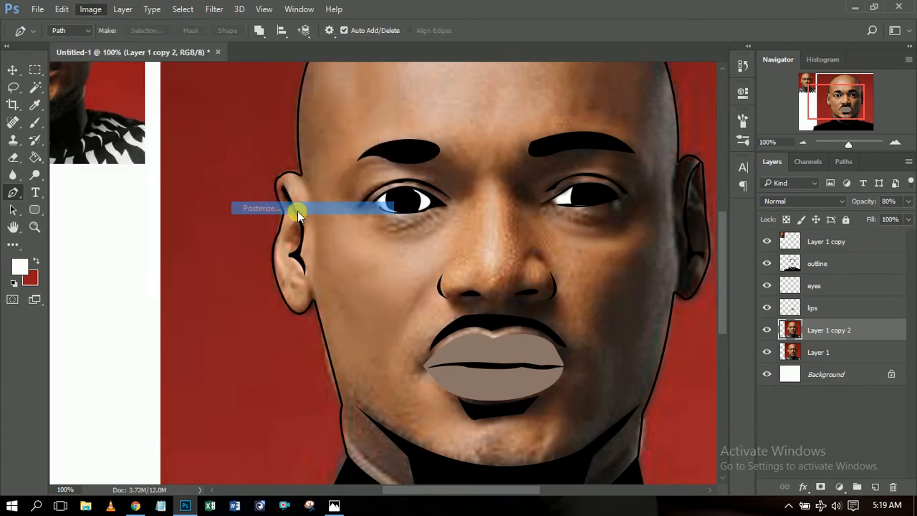
drag(645, 136, 664, 196)
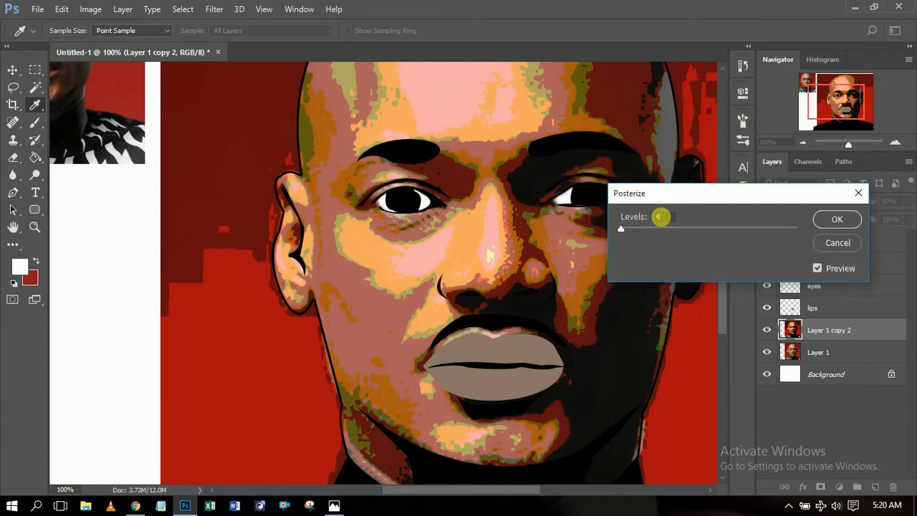
Try Posterize levels of 12 and 7, then settle on 9 levels.
mouse_move(622, 230)
mouse_down()
mouse_move(660, 229)
mouse_move(604, 229)
mouse_move(740, 228)
mouse_move(622, 239)
mouse_move(621, 247)
mouse_up()
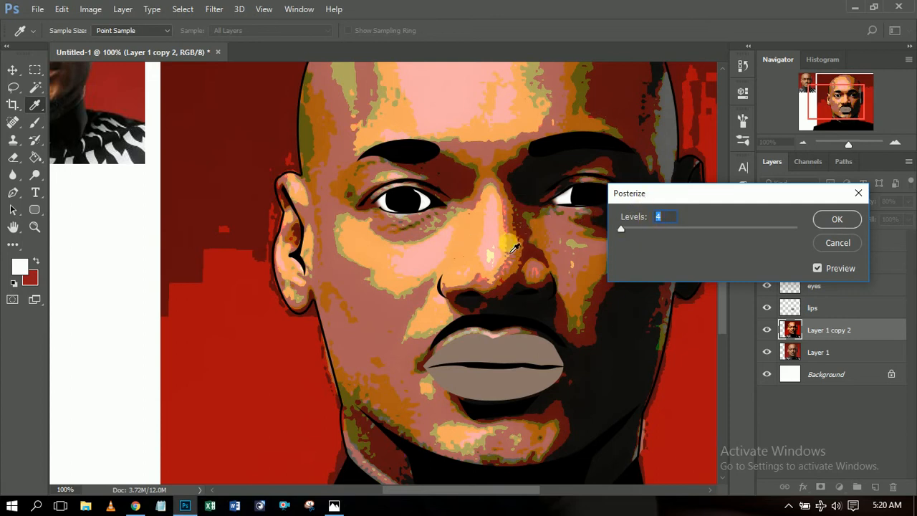
drag(634, 195, 695, 199)
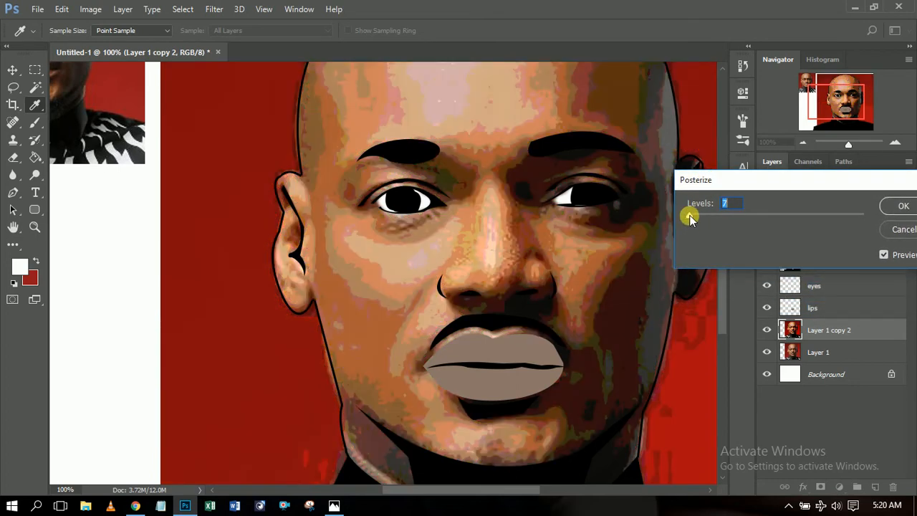
drag(692, 219, 692, 214)
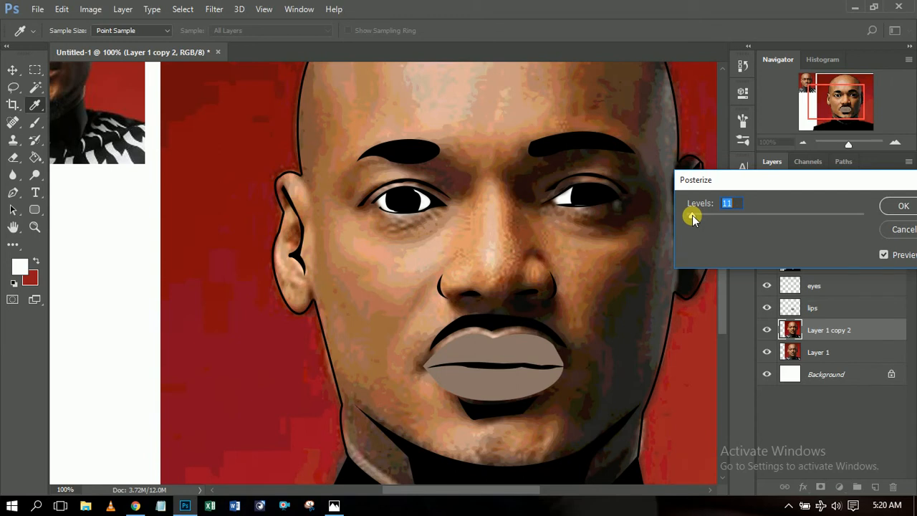
drag(692, 219, 690, 220)
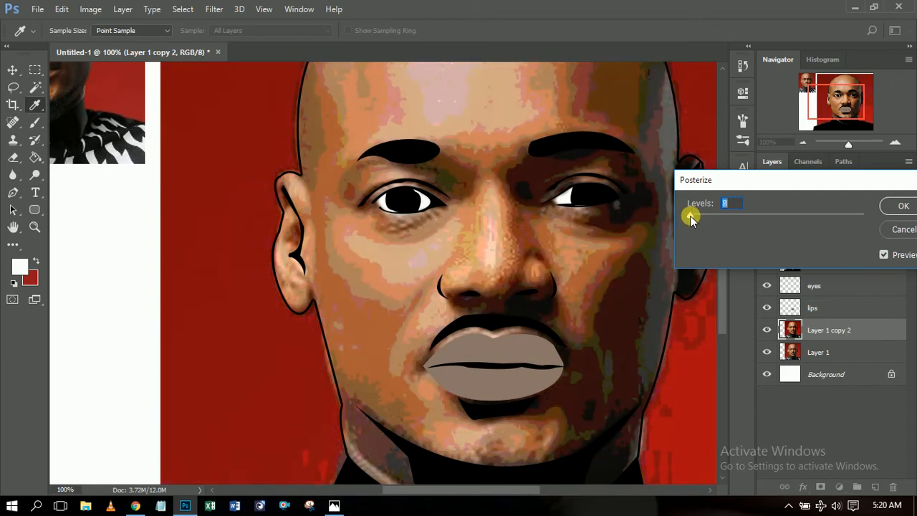
drag(689, 219, 691, 220)
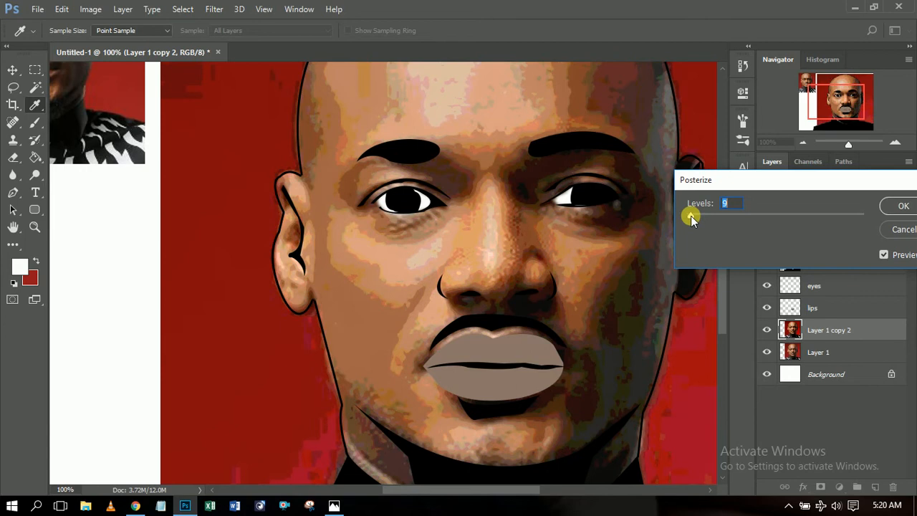
drag(726, 179, 579, 194)
click(749, 213)
Zoom out to the whole head and start the forehead highlight outline down its left side.
key(p)
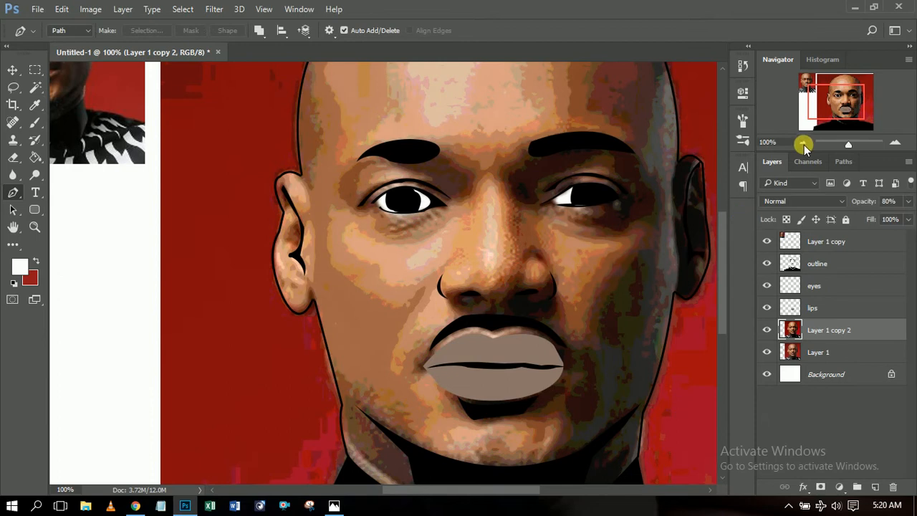
click(803, 144)
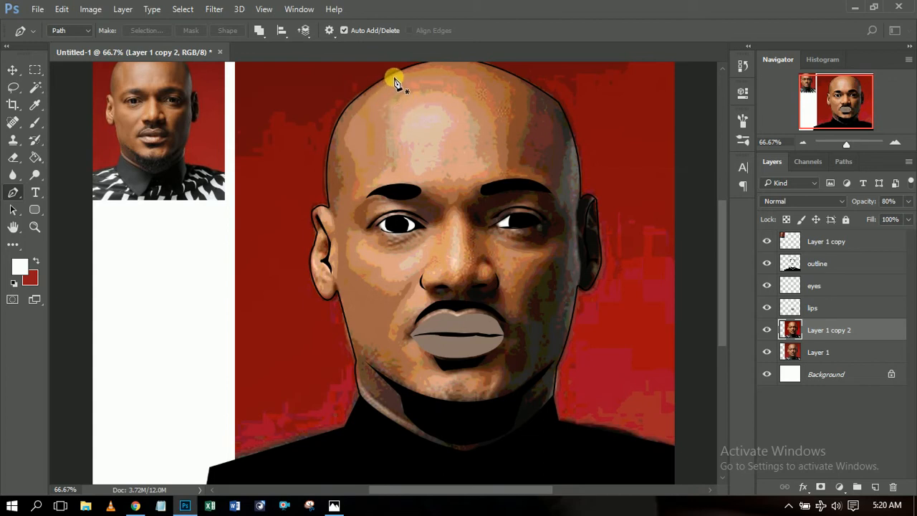
scroll(724, 255, up, 2)
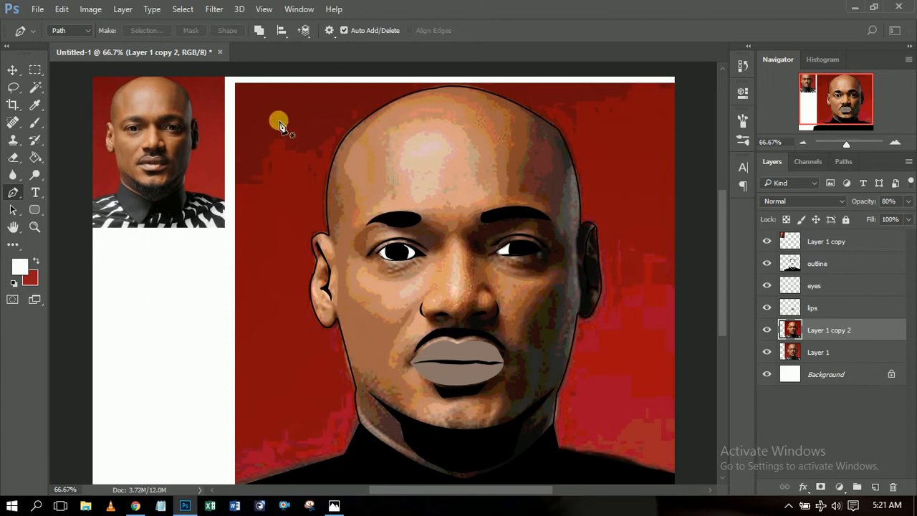
click(411, 100)
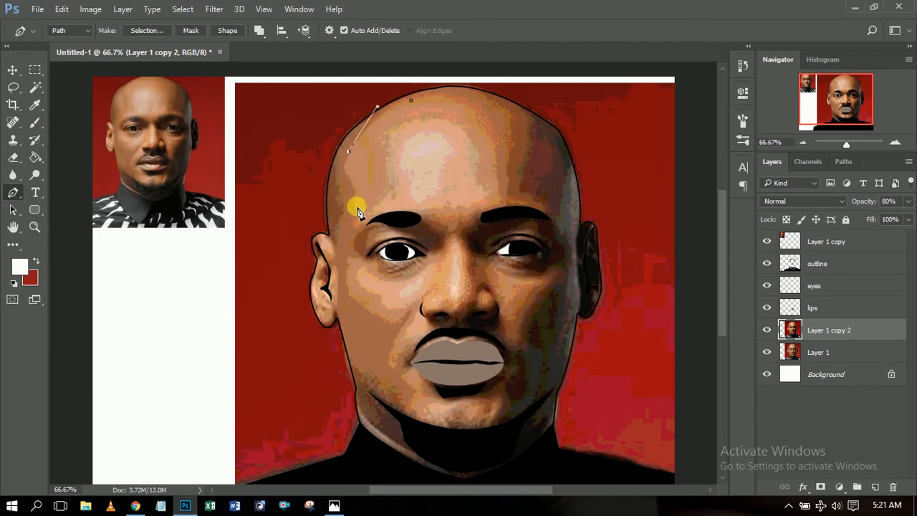
drag(370, 222, 373, 230)
alt+click(357, 207)
drag(371, 212, 382, 200)
alt+click(371, 212)
drag(374, 159, 379, 144)
alt+click(387, 167)
Continue the highlight outline over the eyebrows and back along the crown, then add Layer 2.
click(388, 135)
drag(466, 128, 468, 129)
drag(476, 178, 464, 217)
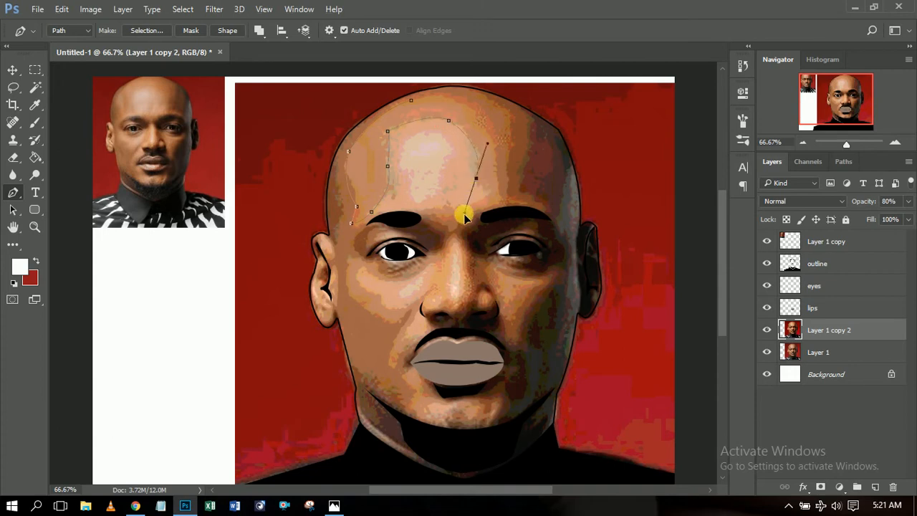
click(476, 179)
click(489, 193)
drag(425, 209, 371, 211)
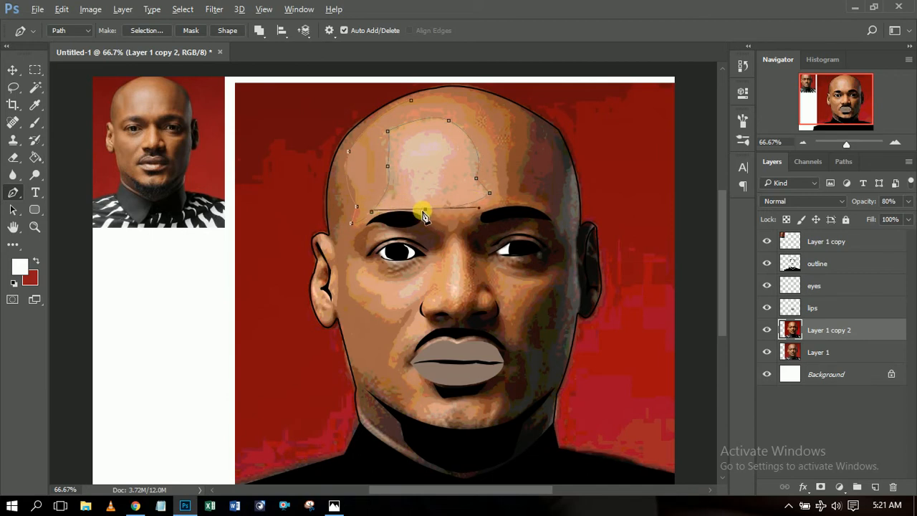
click(425, 210)
drag(504, 200, 538, 187)
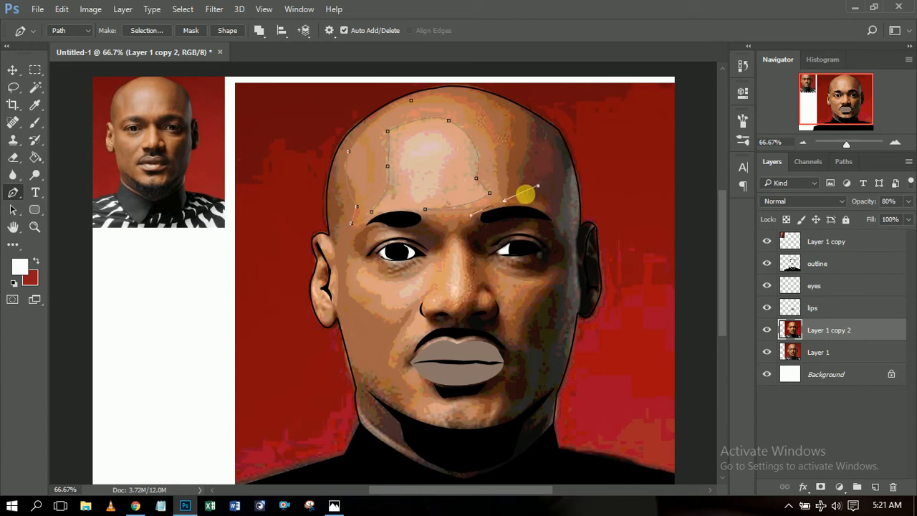
click(505, 200)
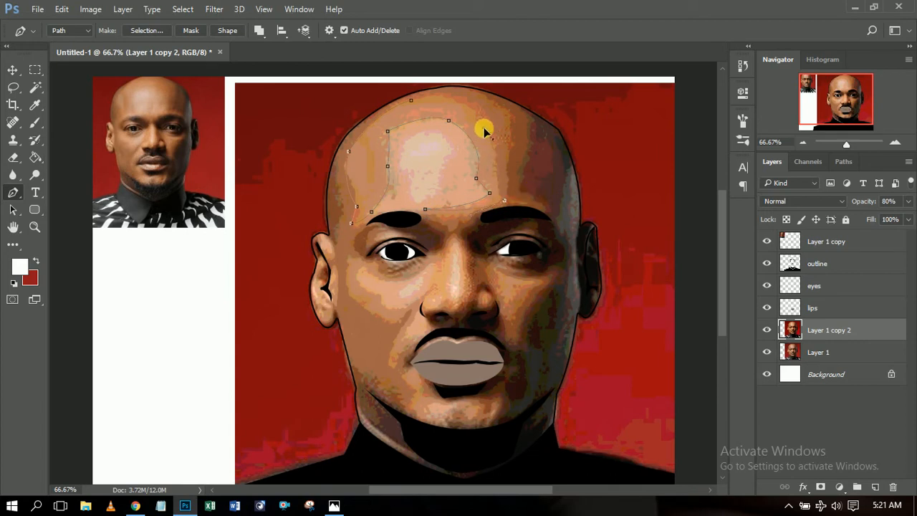
click(461, 103)
click(415, 99)
drag(379, 108, 372, 114)
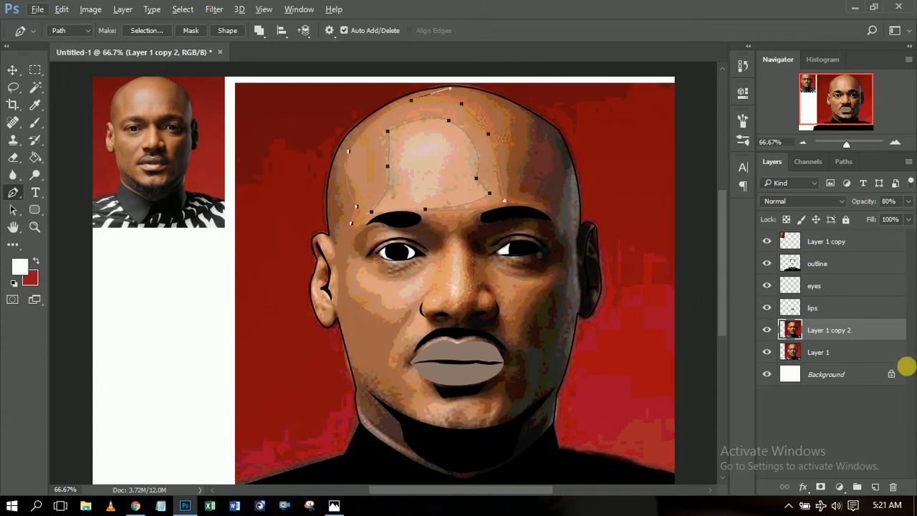
click(875, 487)
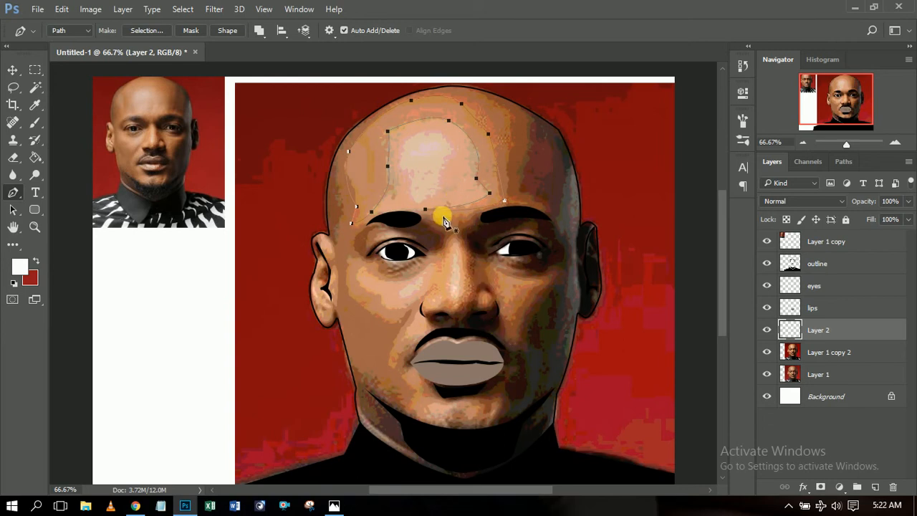
Fill the forehead path with light peach #dea386 sampled from the forehead, then delete the path.
right_click(440, 183)
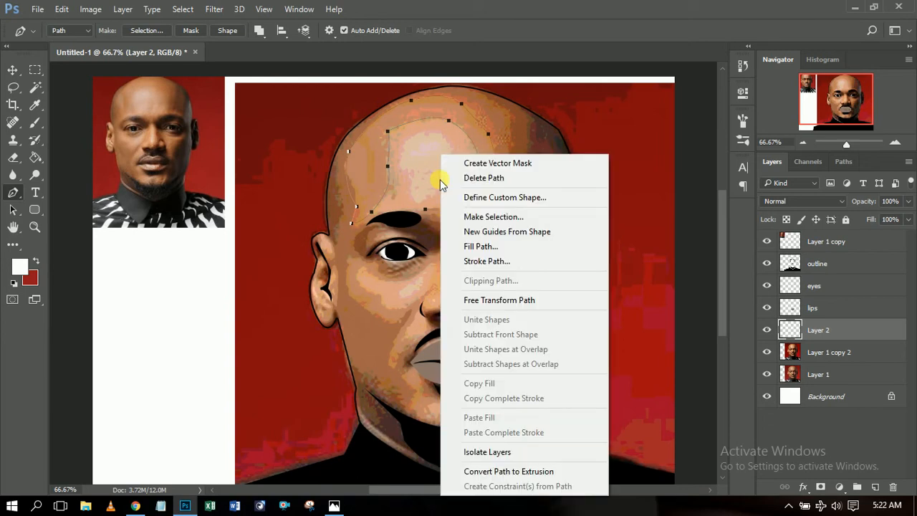
click(511, 247)
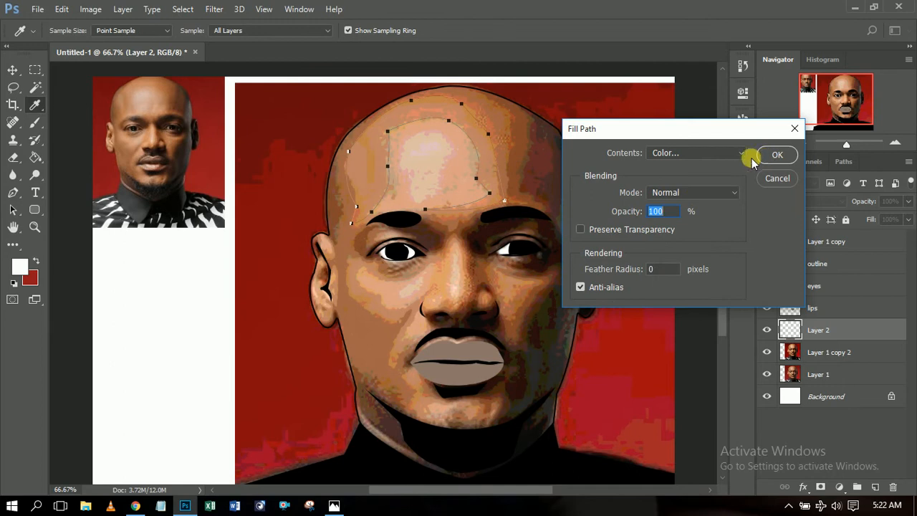
click(739, 152)
click(685, 186)
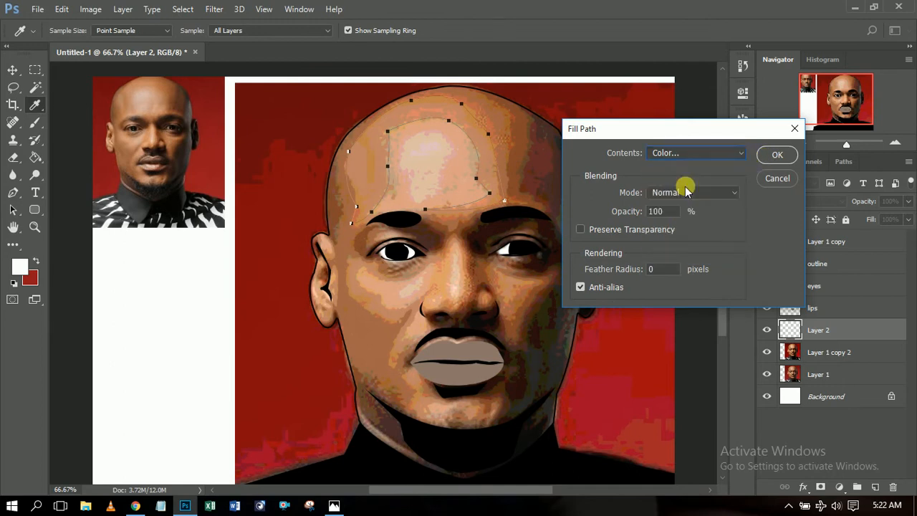
click(459, 152)
click(810, 151)
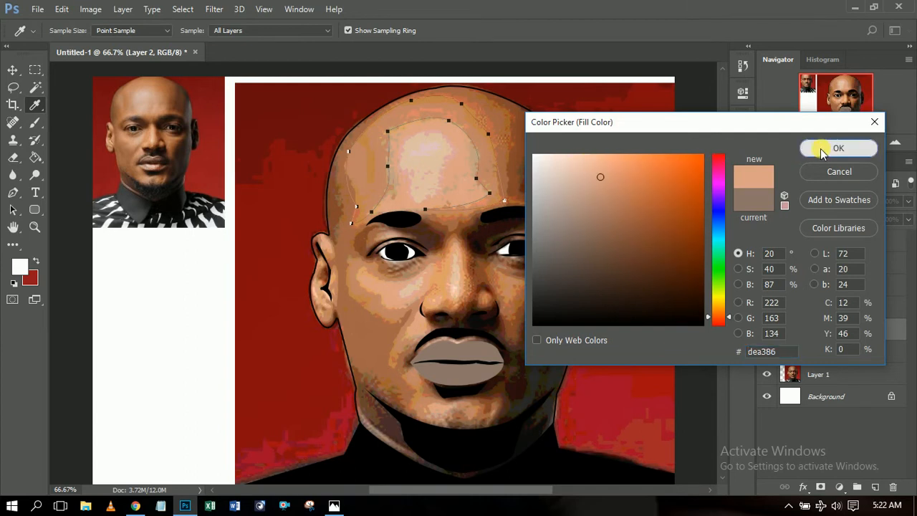
click(765, 156)
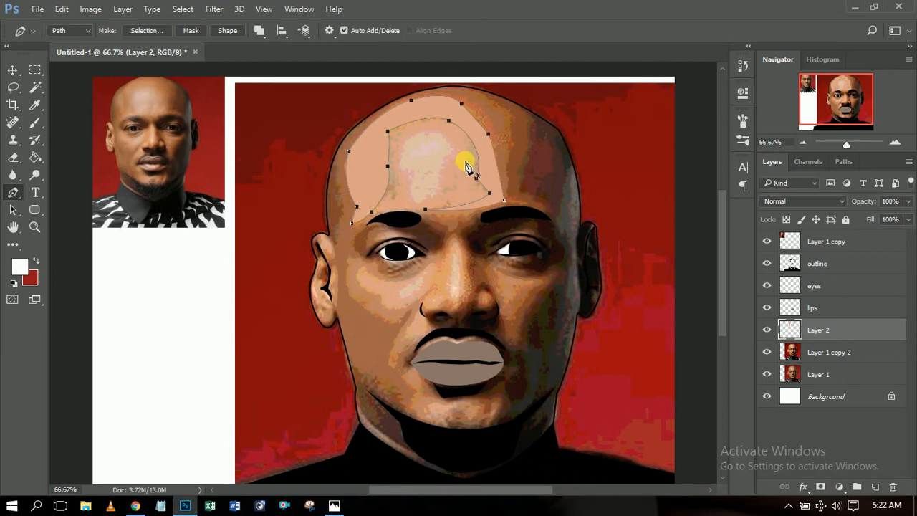
right_click(466, 156)
click(563, 181)
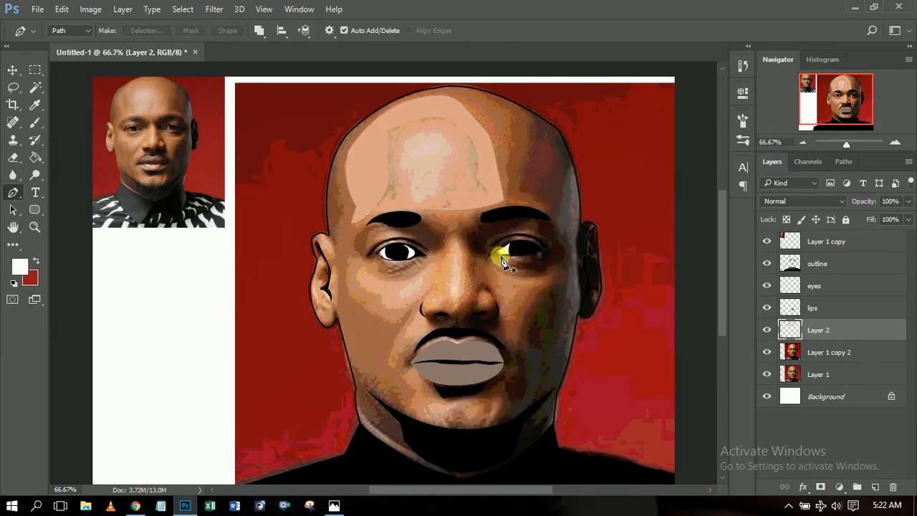
Hide Layer 2 and draw a closed highlight shape on the cheek below the left eye.
click(768, 330)
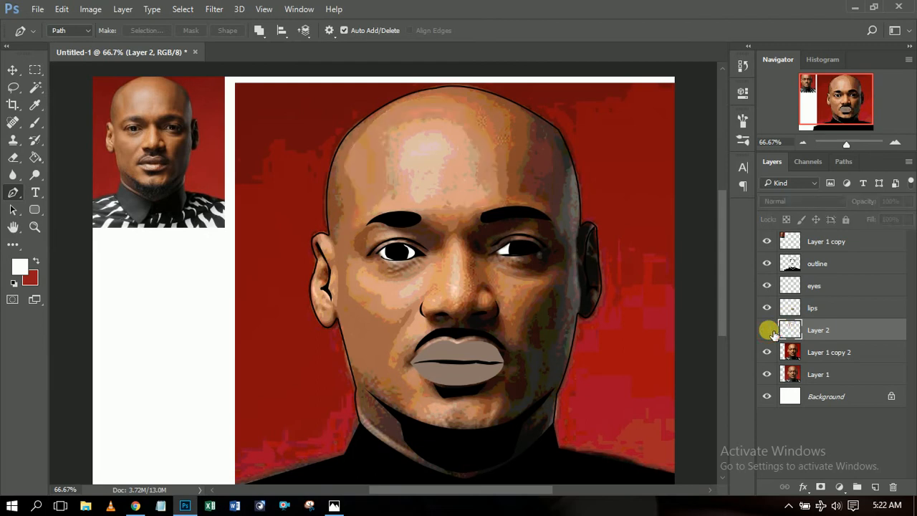
click(381, 295)
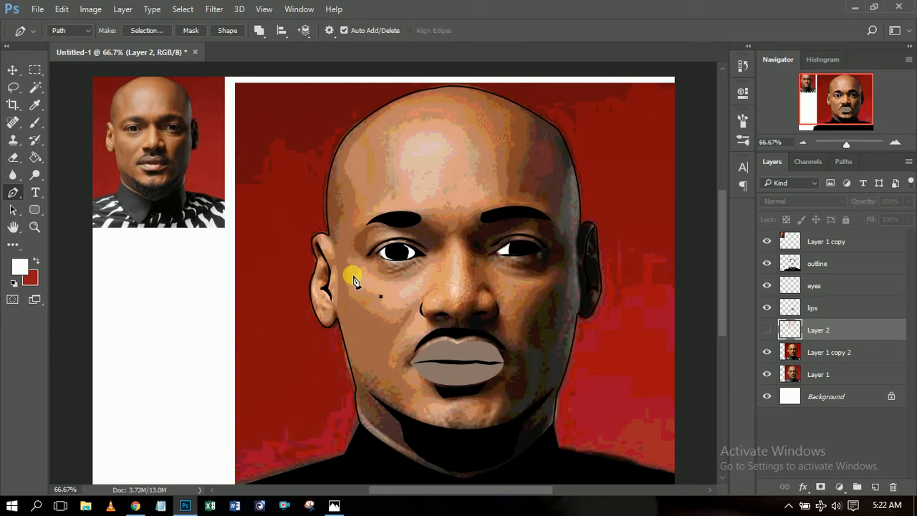
drag(355, 278, 363, 266)
drag(430, 268, 467, 234)
alt+click(428, 267)
drag(437, 278, 403, 312)
alt+click(437, 279)
alt+click(397, 310)
click(381, 304)
click(380, 296)
Show Layer 2, fill the cheek shape, delete its path, and hide the layer again.
right_click(404, 294)
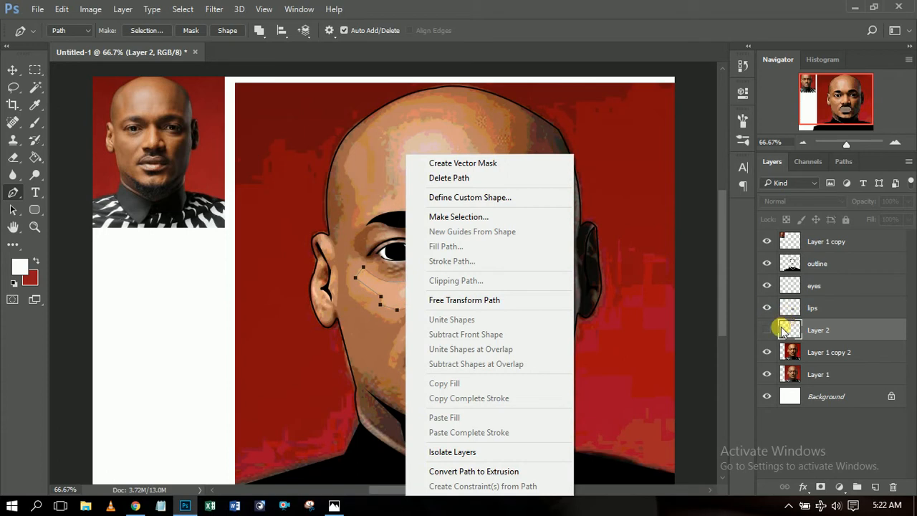
click(778, 333)
click(766, 329)
right_click(400, 301)
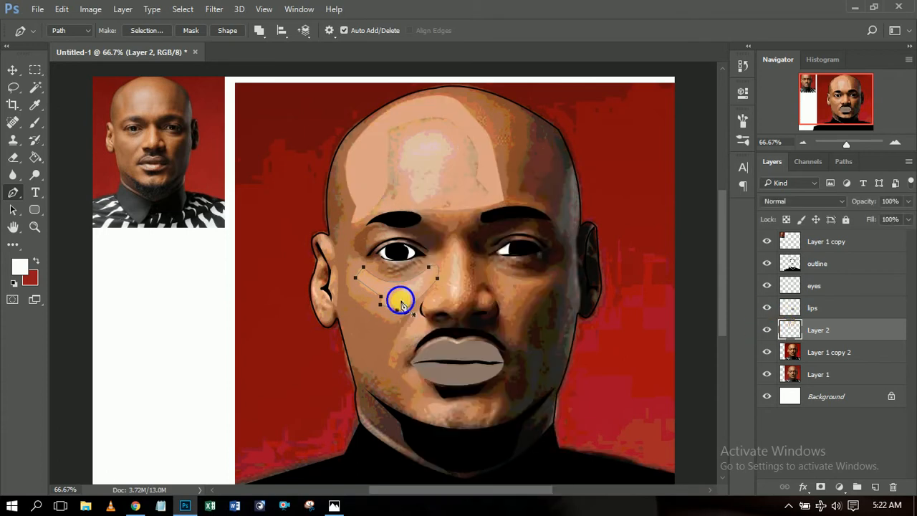
click(434, 247)
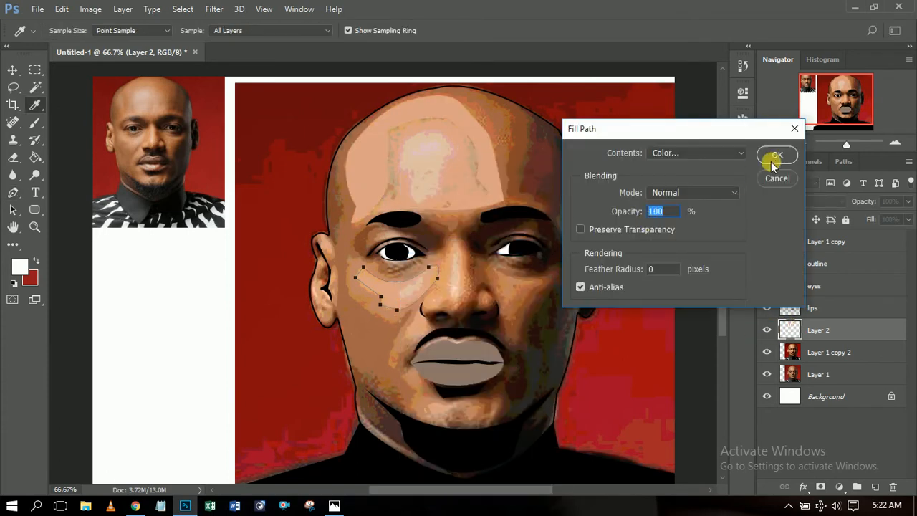
click(776, 156)
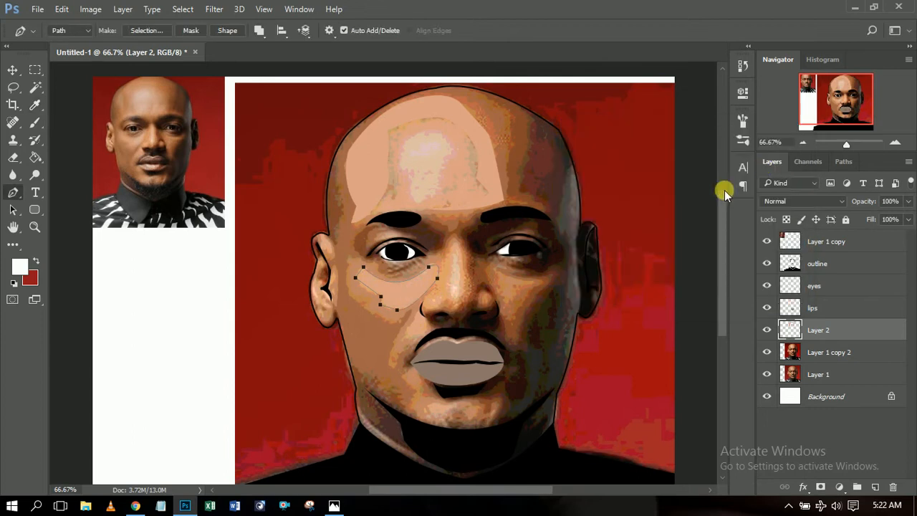
right_click(457, 278)
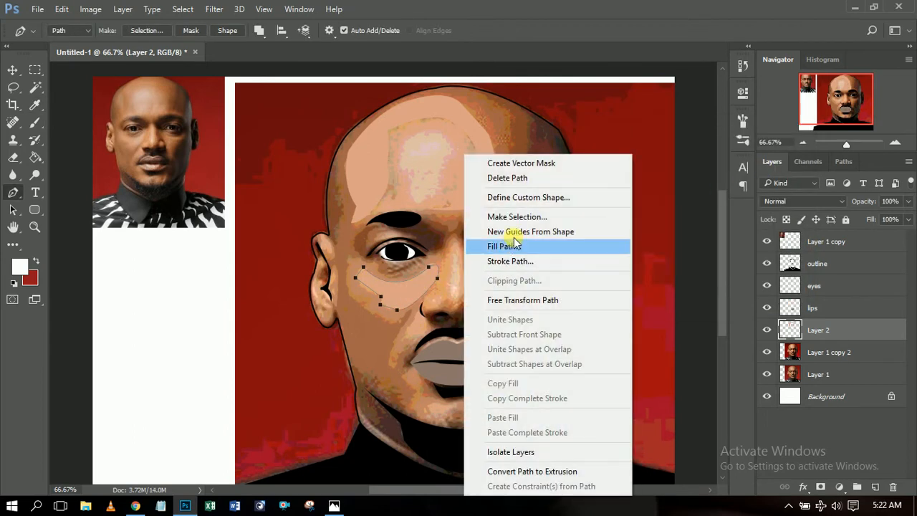
click(525, 179)
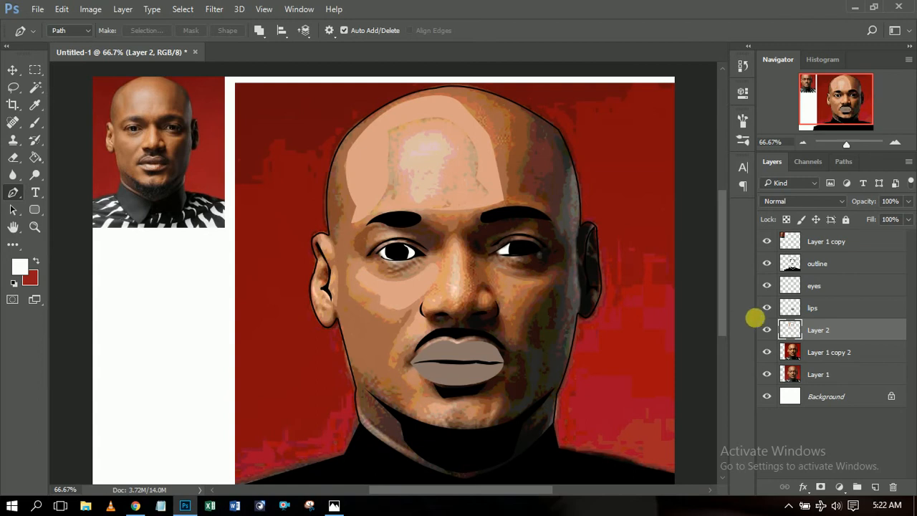
click(767, 330)
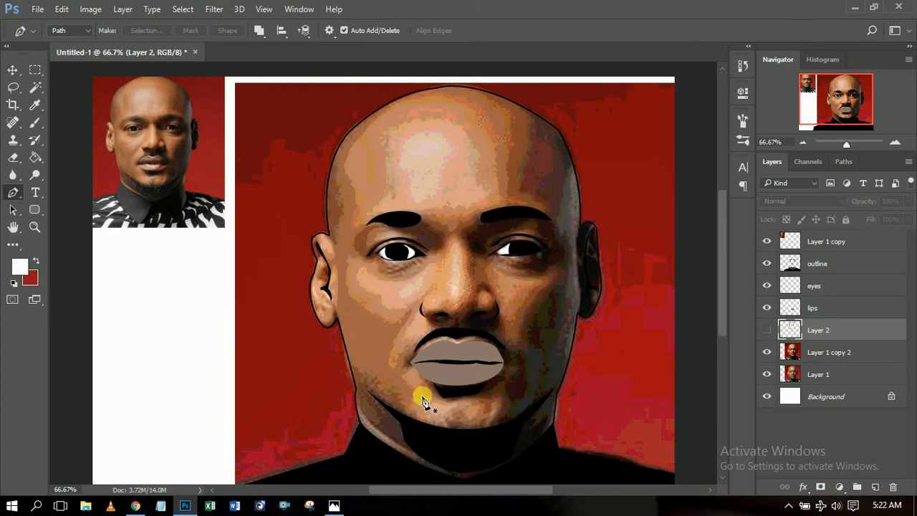
Draw a closed highlight shape on the chin below the lips.
click(421, 389)
click(414, 369)
click(401, 377)
click(416, 391)
click(407, 409)
click(417, 420)
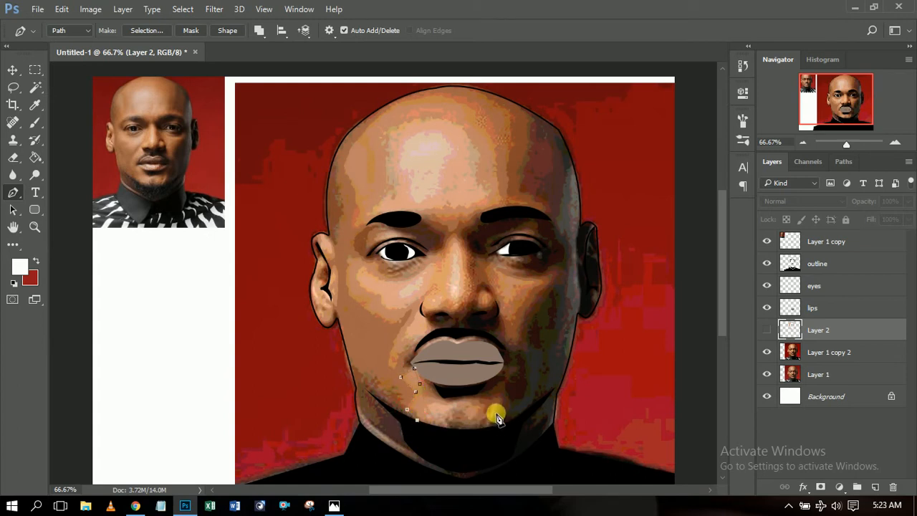
drag(498, 408, 499, 369)
alt+click(497, 408)
click(503, 397)
drag(451, 406, 428, 401)
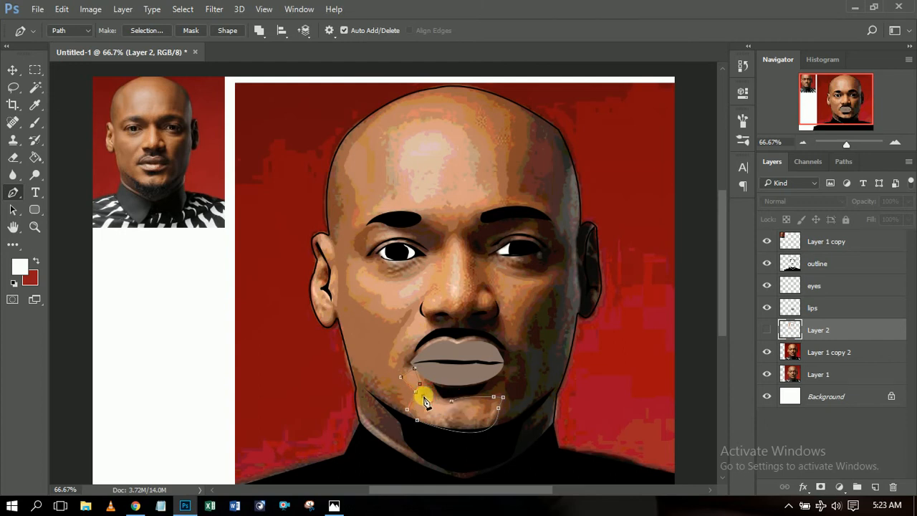
click(423, 391)
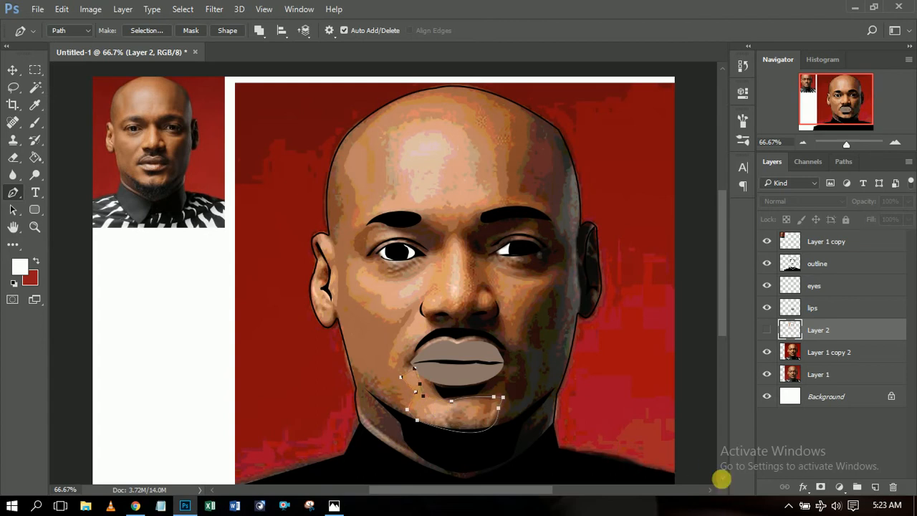
click(787, 506)
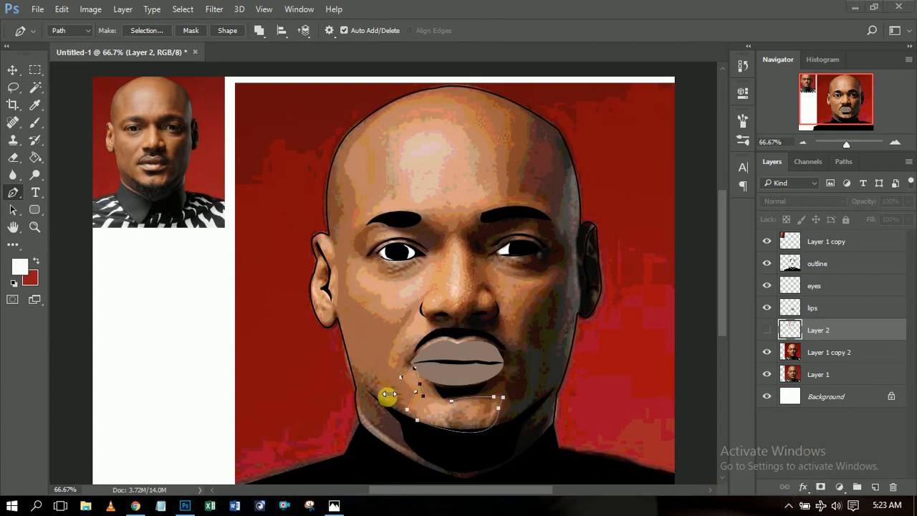
Fill the chin shape on Layer 2, hide the layer, and begin a right-cheek outline.
right_click(456, 420)
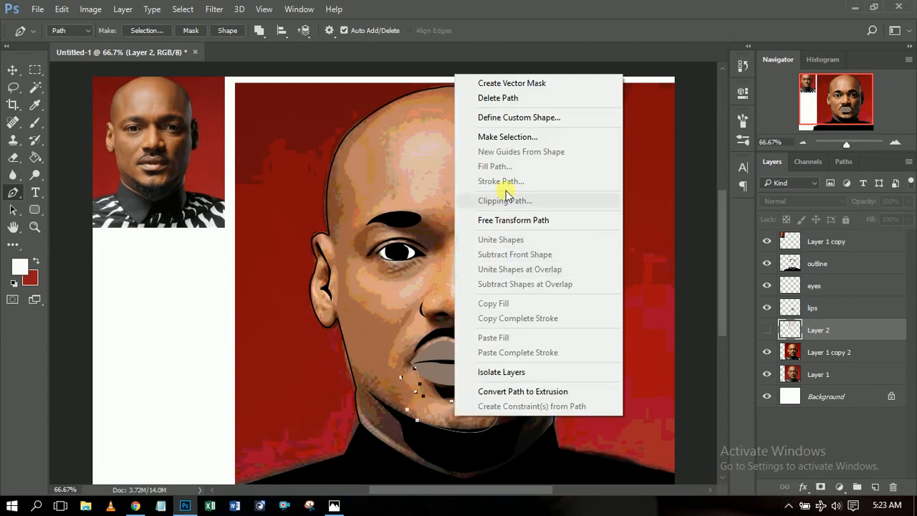
click(853, 328)
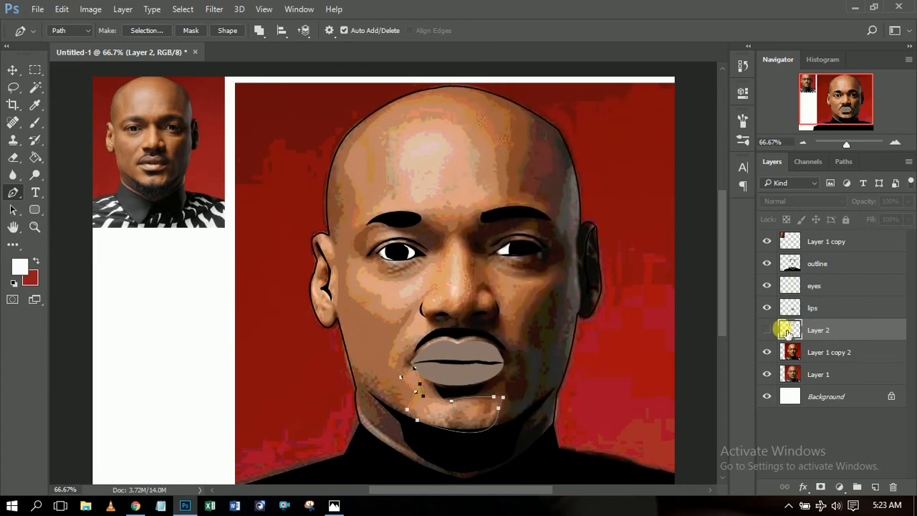
click(766, 329)
right_click(442, 411)
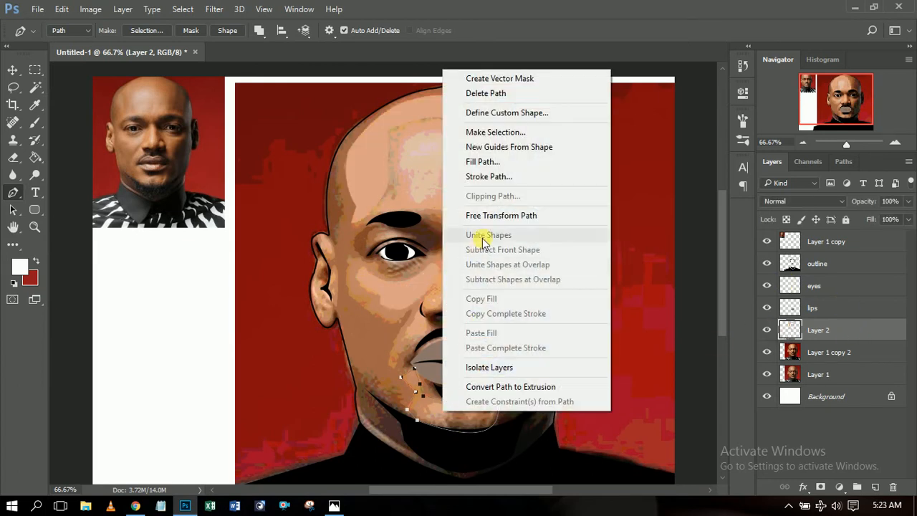
click(494, 165)
click(769, 153)
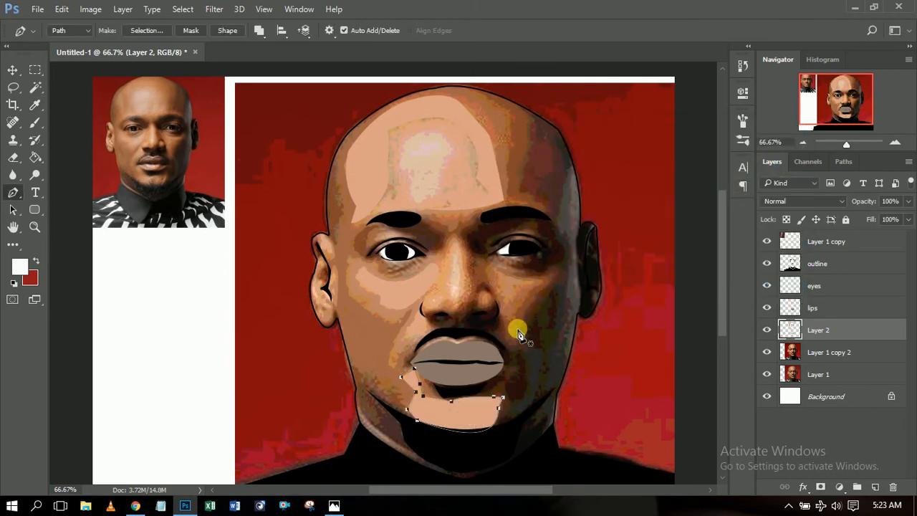
click(768, 331)
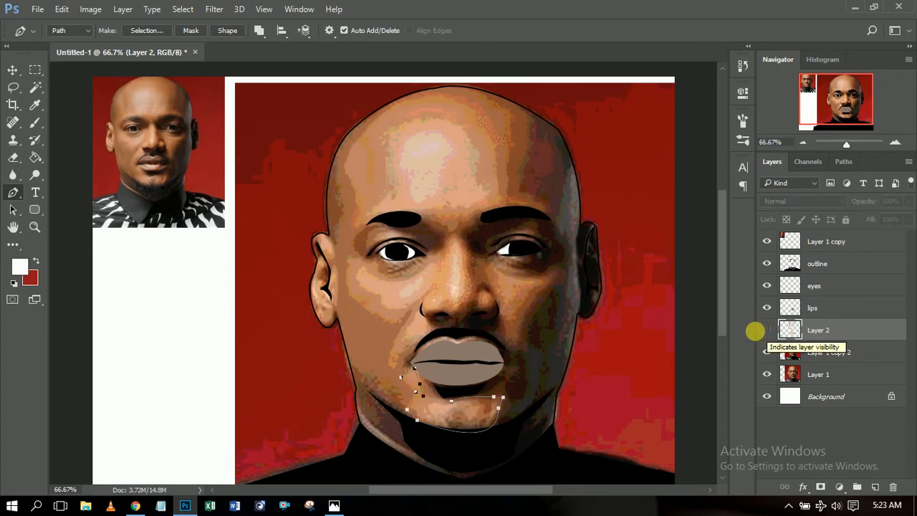
click(495, 272)
click(507, 305)
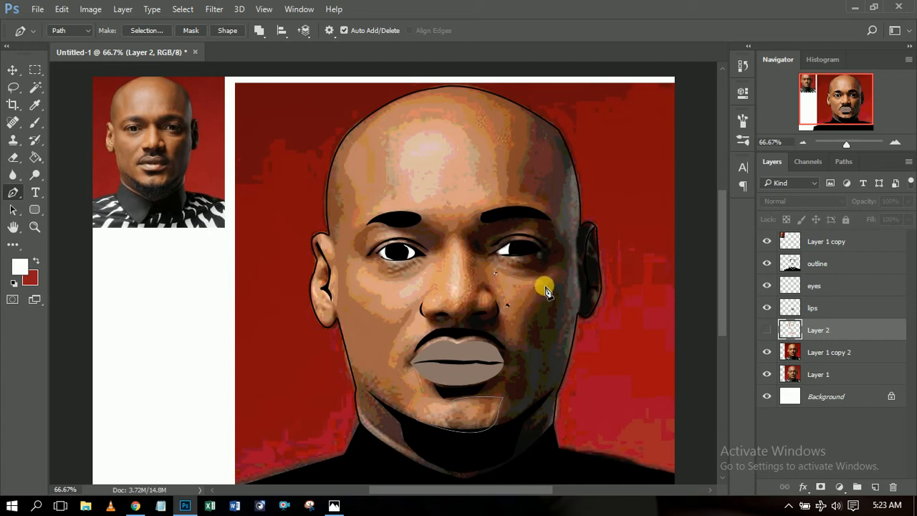
Finish the right-cheek shape, fill it on Layer 2, delete its path, and hide Layer 2.
mouse_move(542, 286)
mouse_down()
mouse_move(556, 284)
mouse_move(542, 287)
mouse_up()
click(766, 330)
right_click(515, 290)
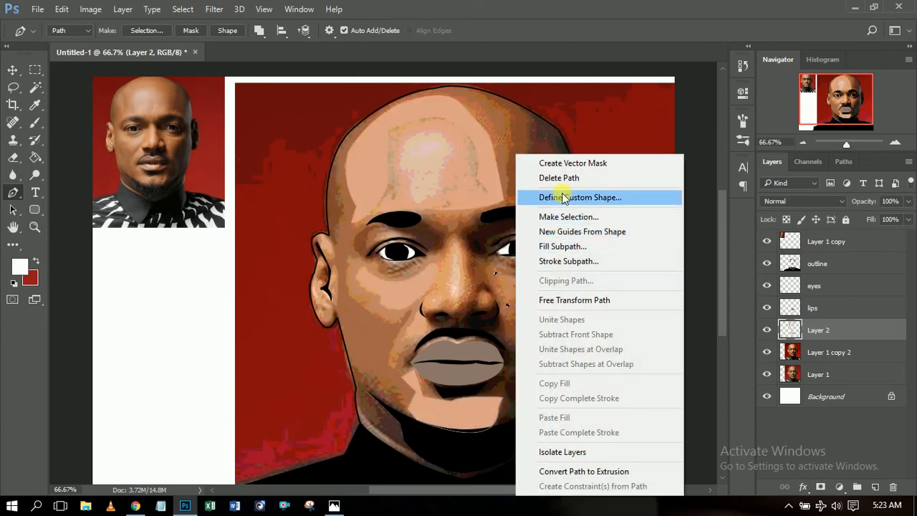
click(562, 246)
click(758, 158)
right_click(546, 309)
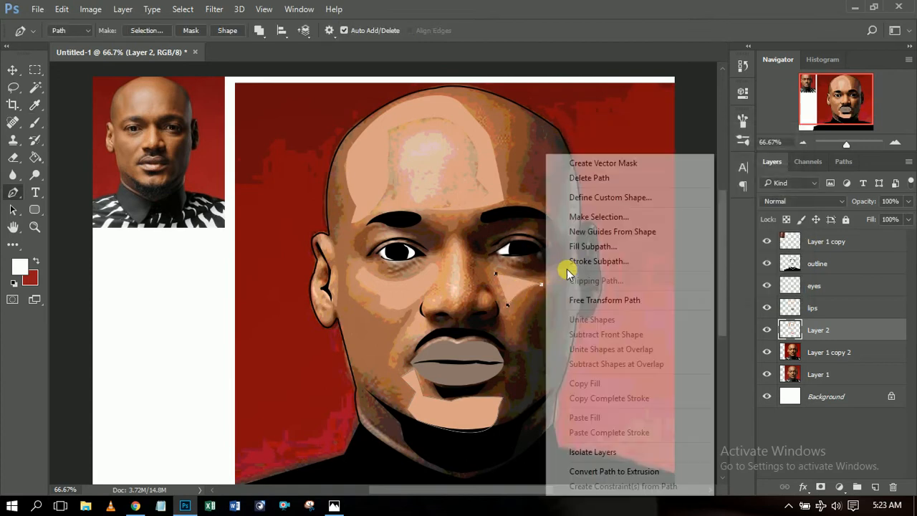
click(611, 179)
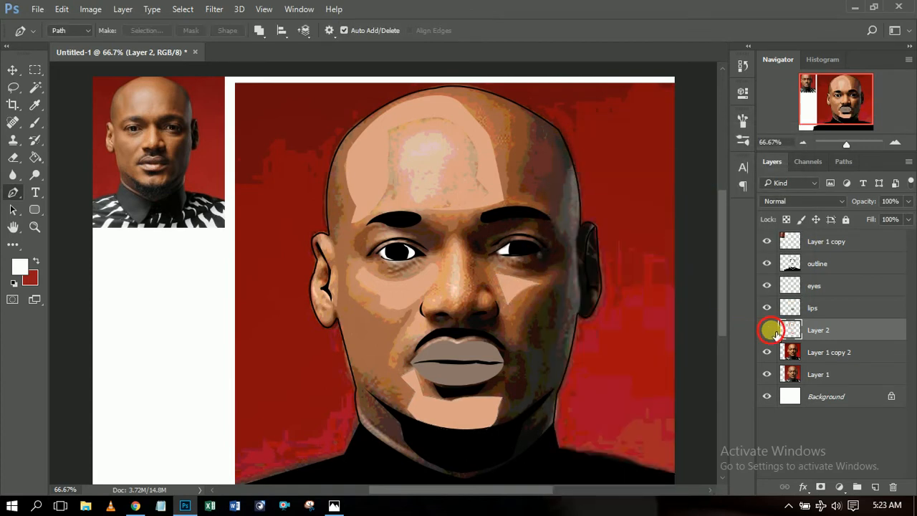
click(771, 331)
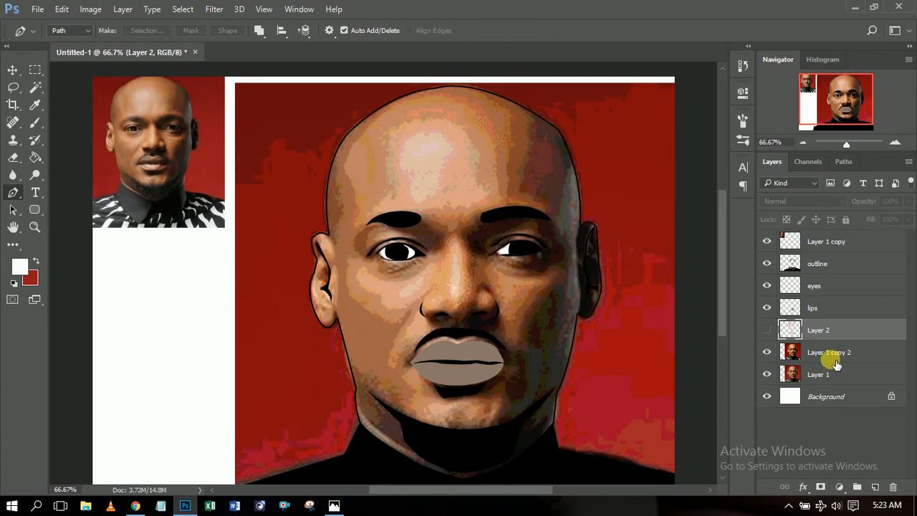
Select Layer 1 copy 2 and toggle its visibility off and on.
click(791, 364)
click(768, 352)
click(767, 352)
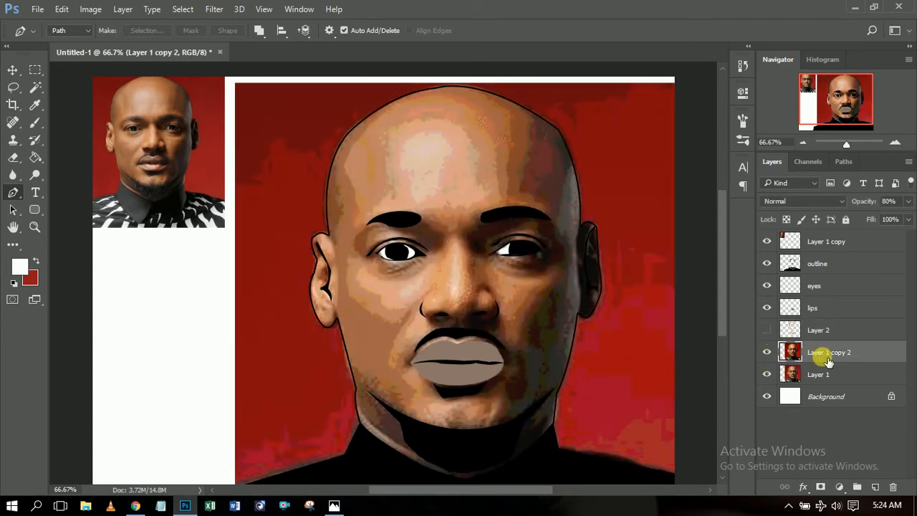
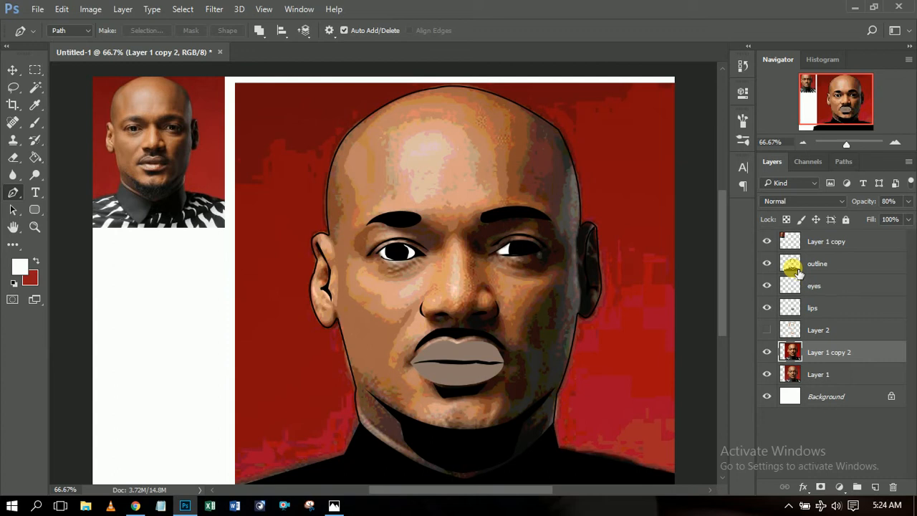
Load the face outline as a selection, add a new layer named 'skin', and open the foreground colour picker.
ctrl+click(790, 264)
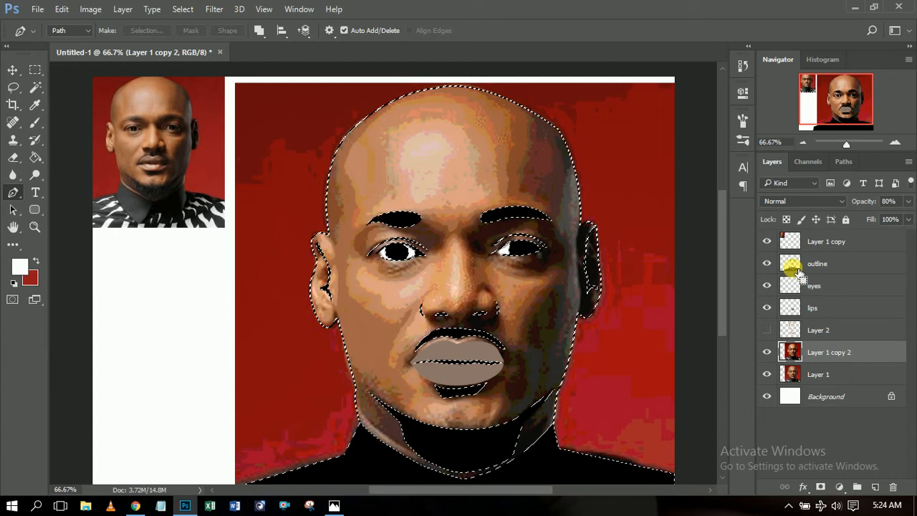
click(875, 487)
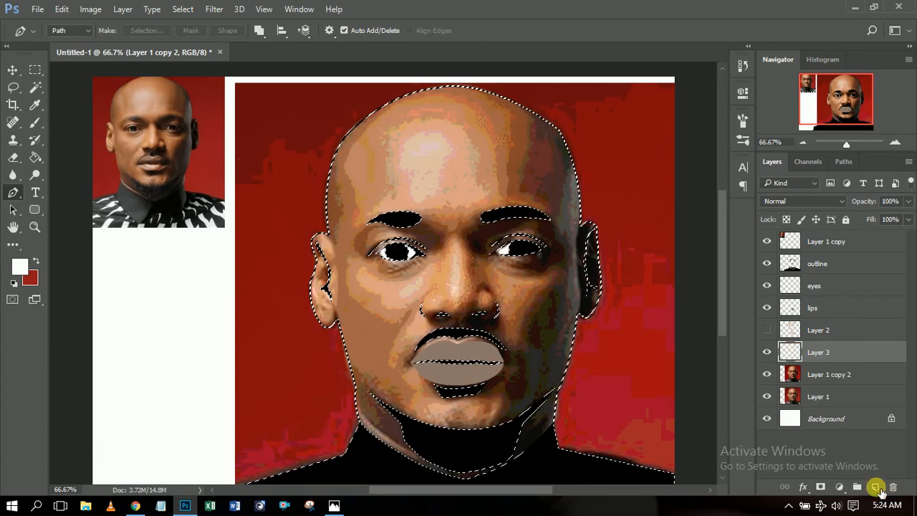
double_click(819, 351)
text(skin)
key(Return)
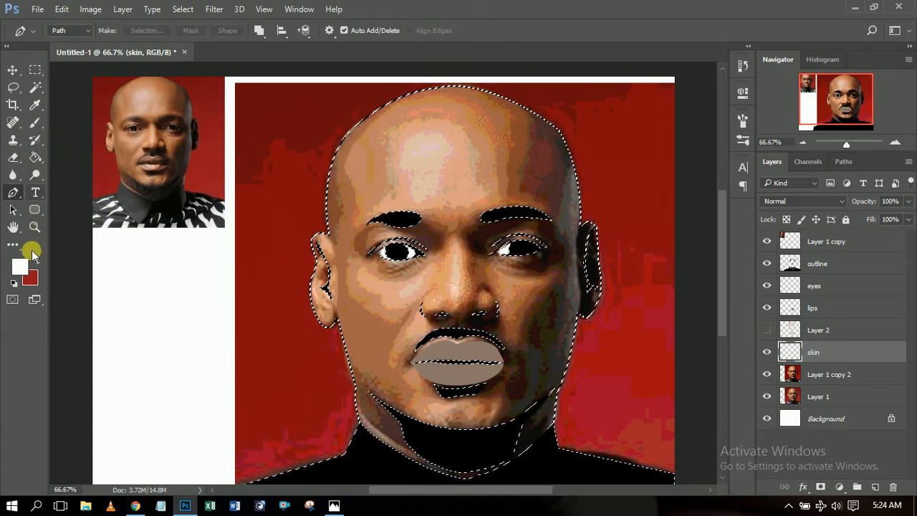
key(i)
click(22, 270)
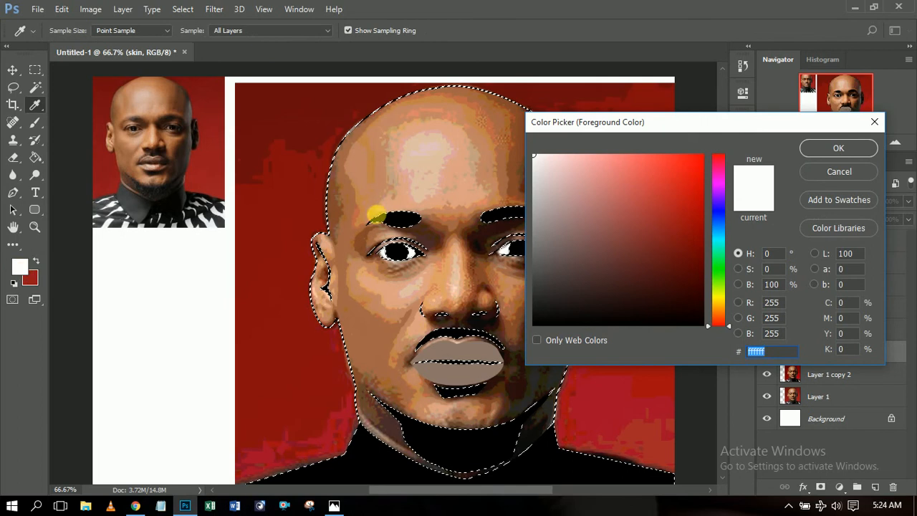
Set the foreground colour to the brown skin tone a46646 sampled from the forehead.
key(Return)
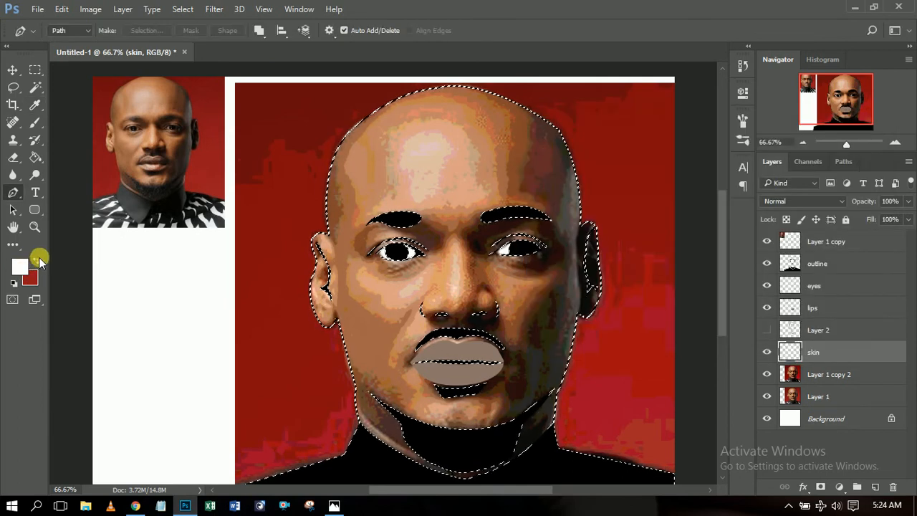
click(35, 261)
click(19, 267)
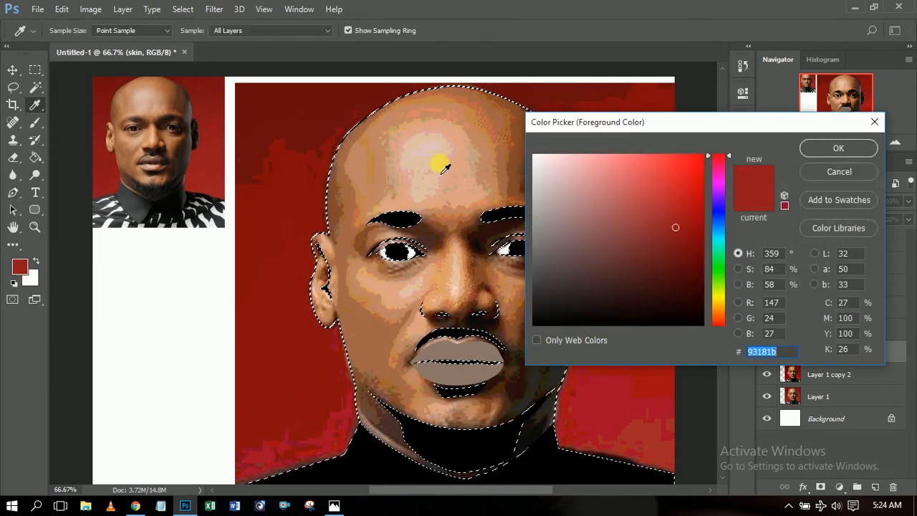
click(479, 112)
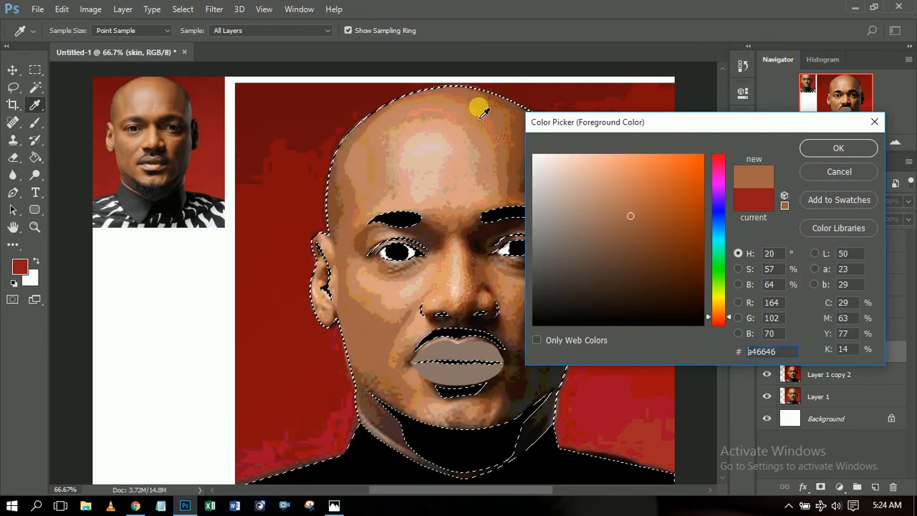
click(859, 147)
Fill the face selection on the skin layer with the foreground brown using Paint Bucket and Edit > Fill.
key(p)
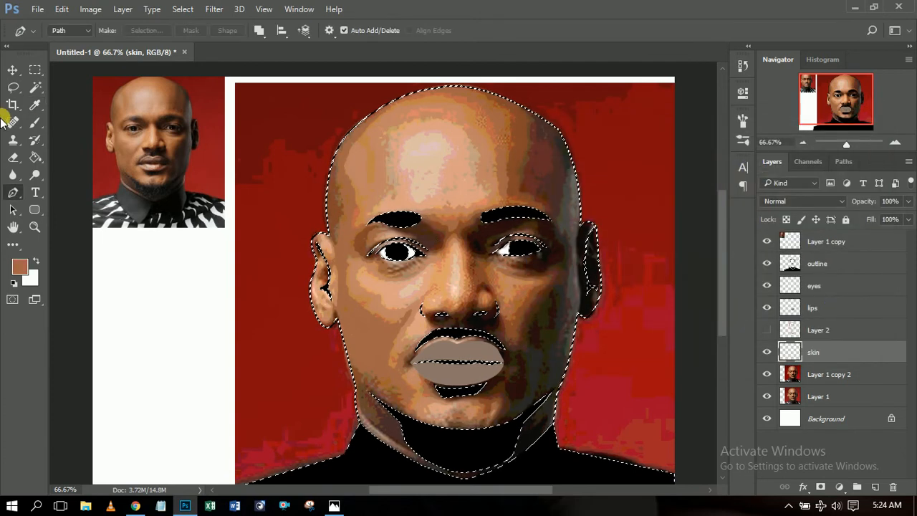
click(35, 158)
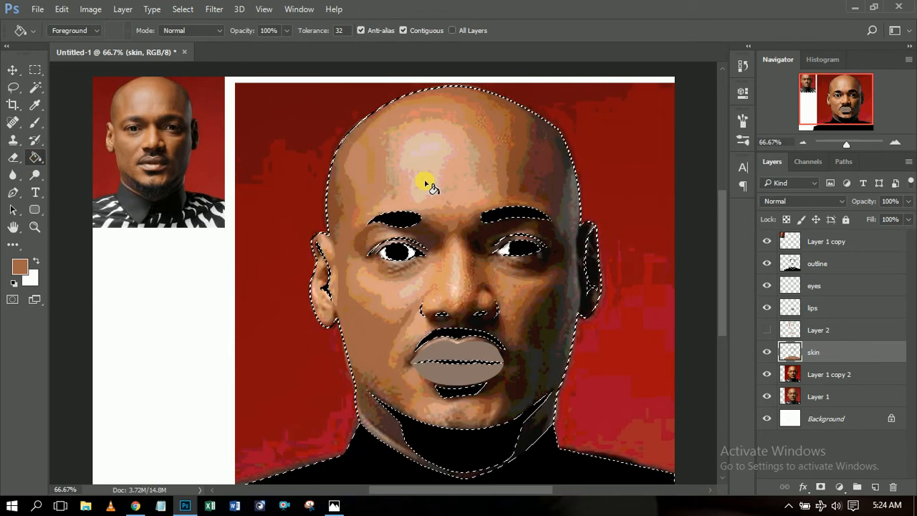
click(466, 150)
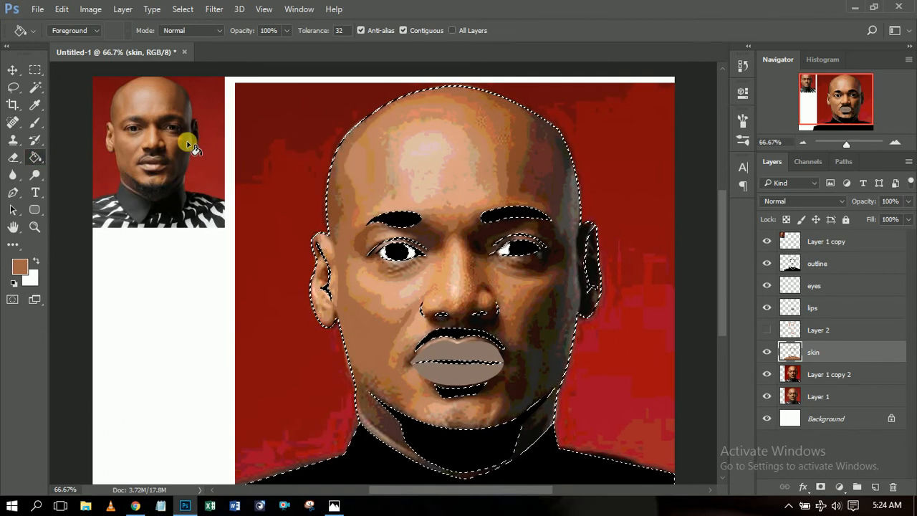
click(67, 13)
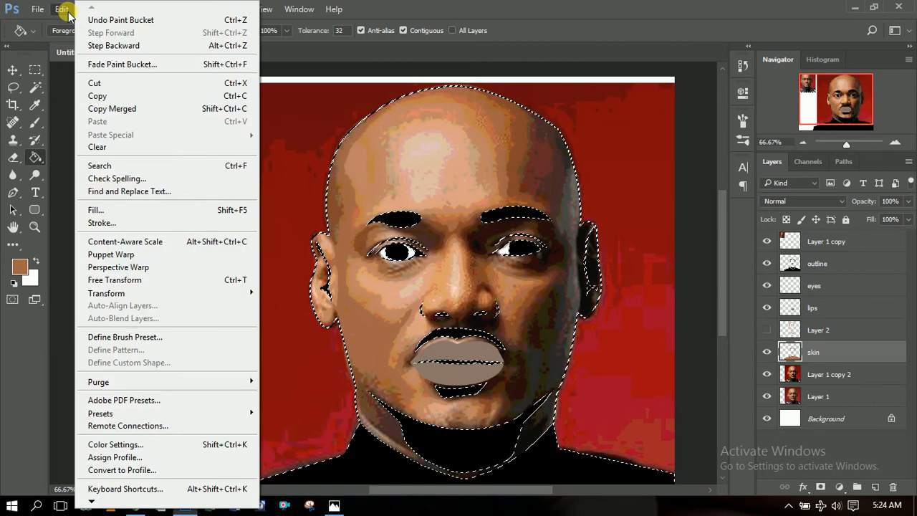
click(147, 210)
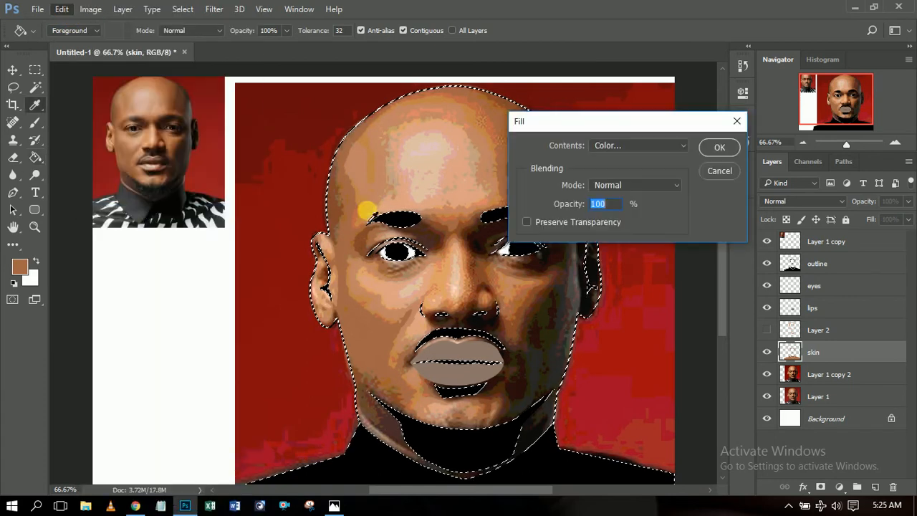
click(684, 146)
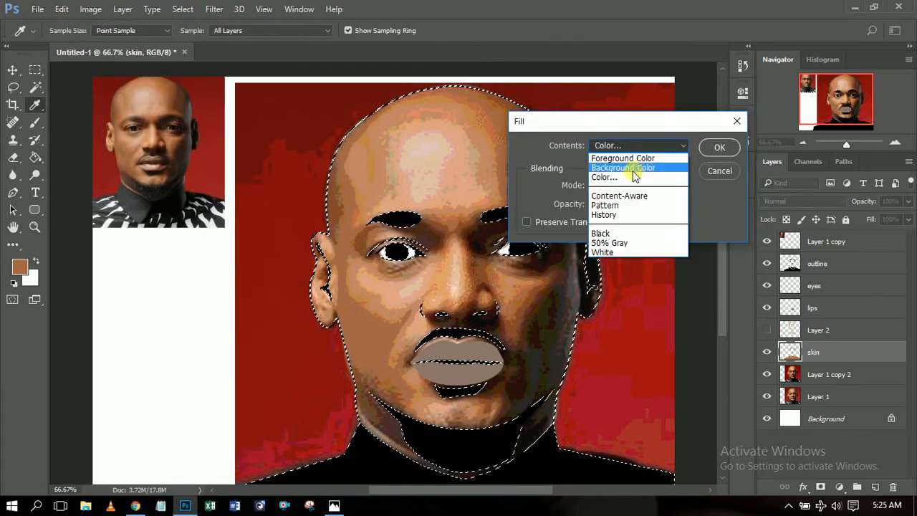
click(633, 154)
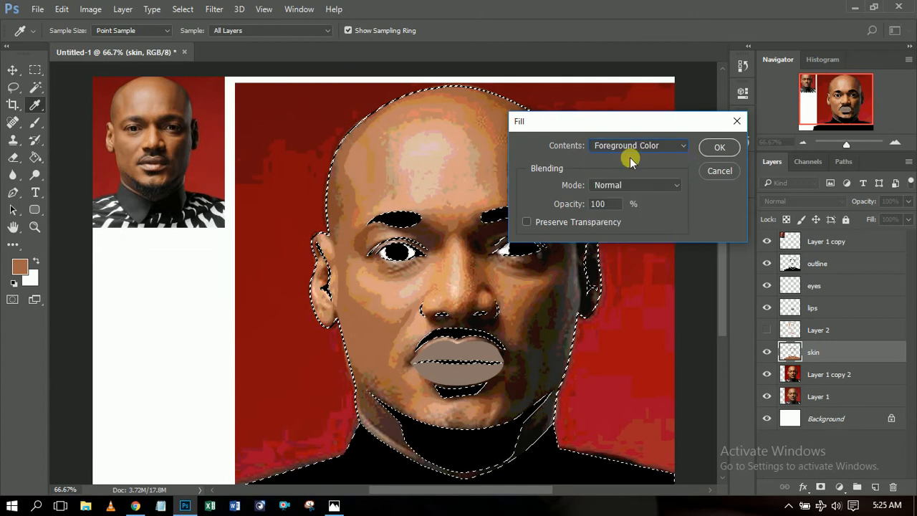
click(716, 147)
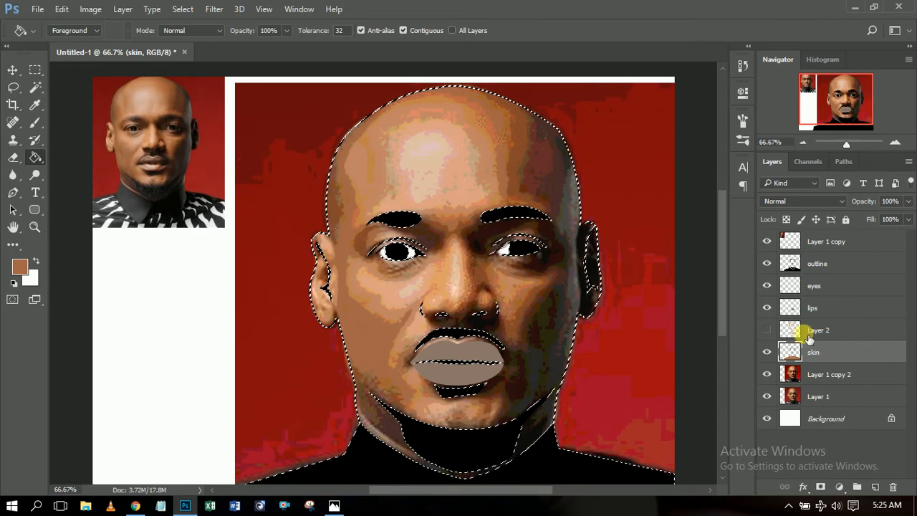
click(12, 69)
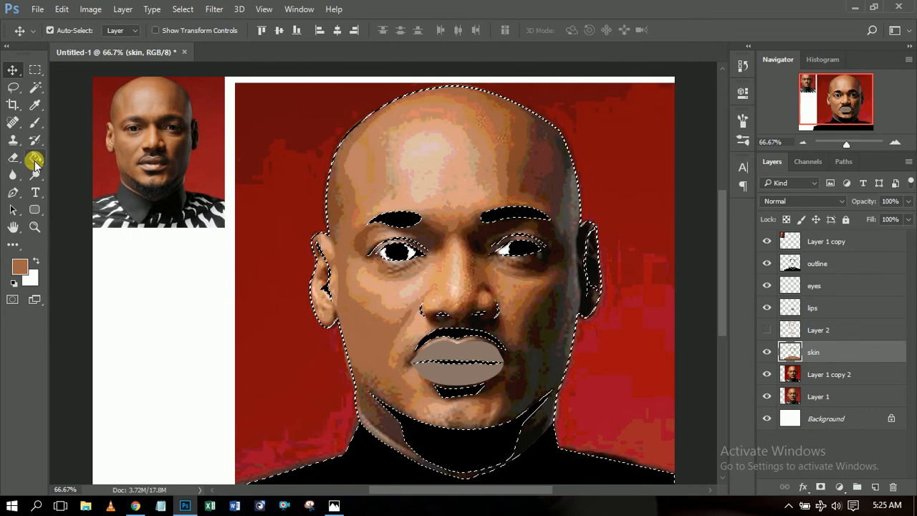
Clear the face selection and hide the photo, Layer 1 and outline layers to inspect the skin fill.
click(34, 70)
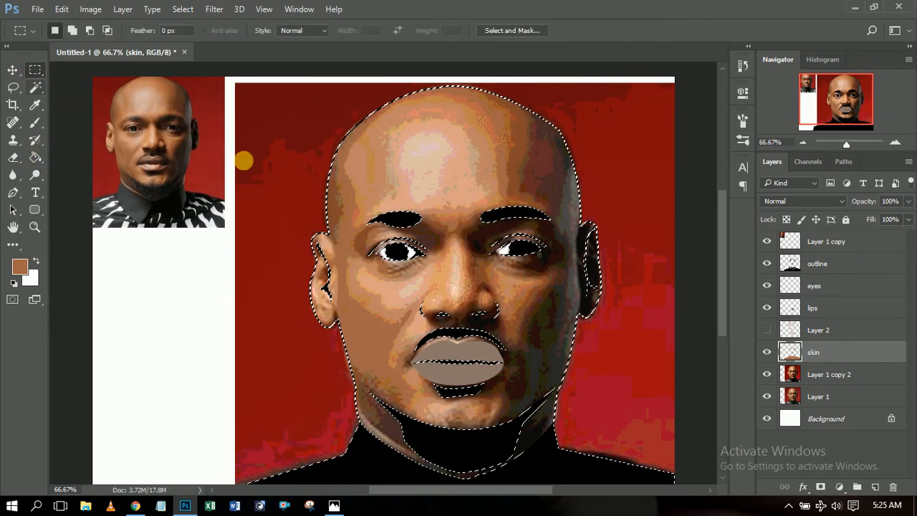
click(276, 169)
click(13, 69)
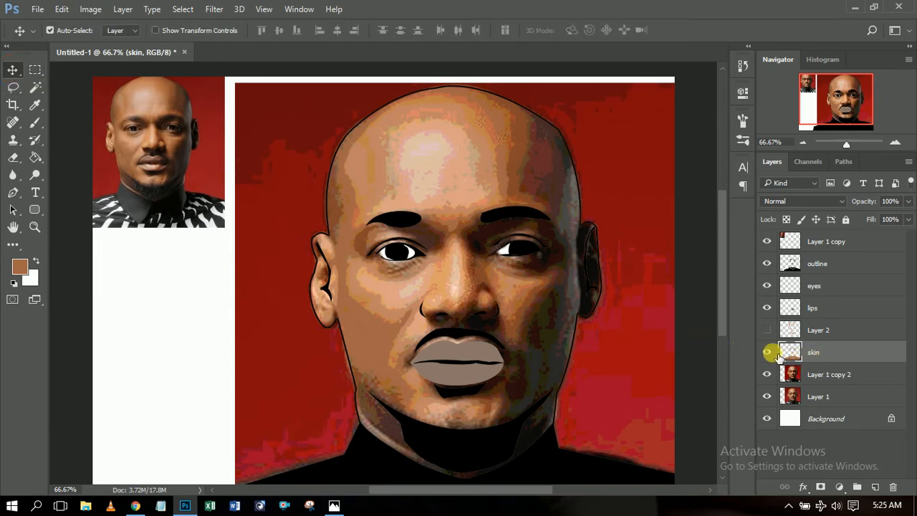
click(767, 330)
click(767, 373)
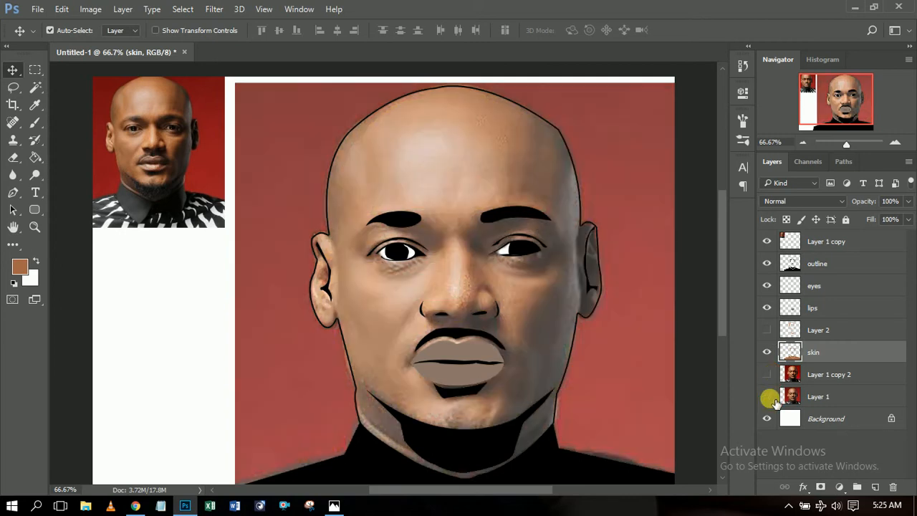
click(767, 396)
click(767, 263)
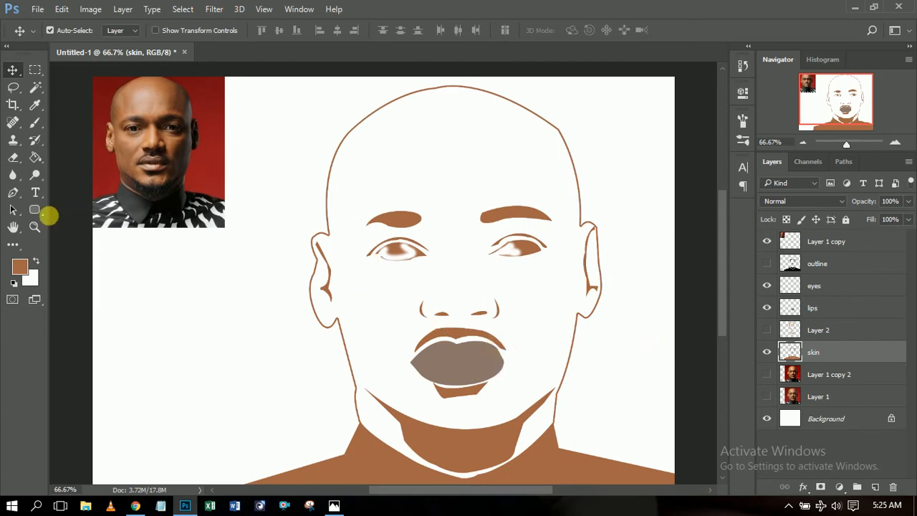
Paint-bucket the remaining face area solid brown on the skin layer.
click(35, 157)
click(369, 190)
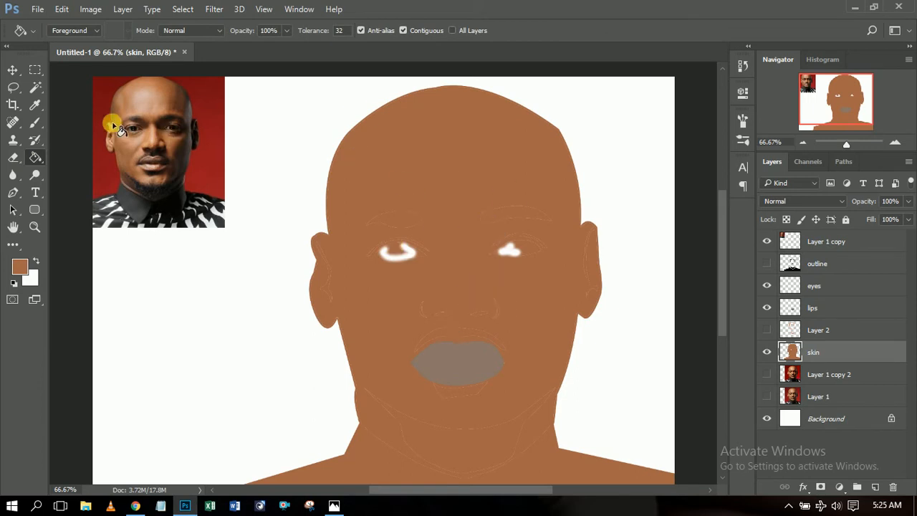
click(12, 69)
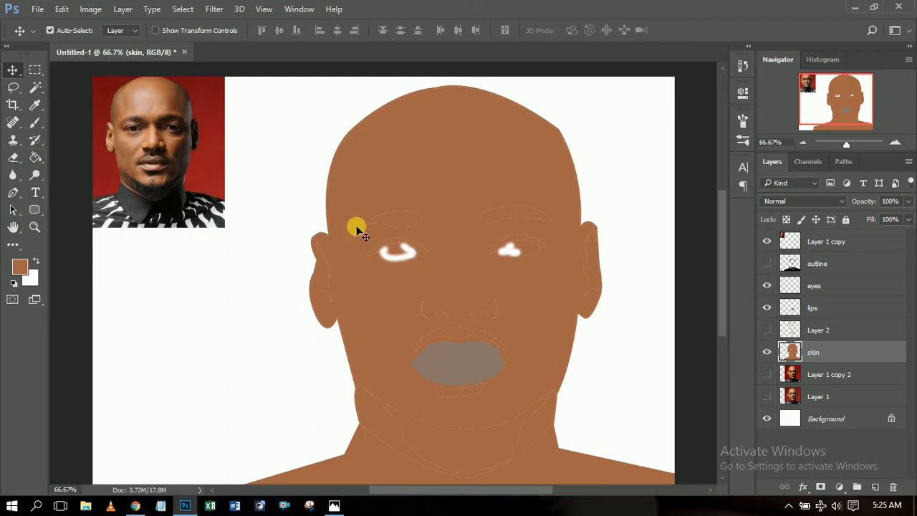
Show the outline layer and the Layer 1 copy 2 photo, keeping Layer 2 and skin hidden.
click(766, 263)
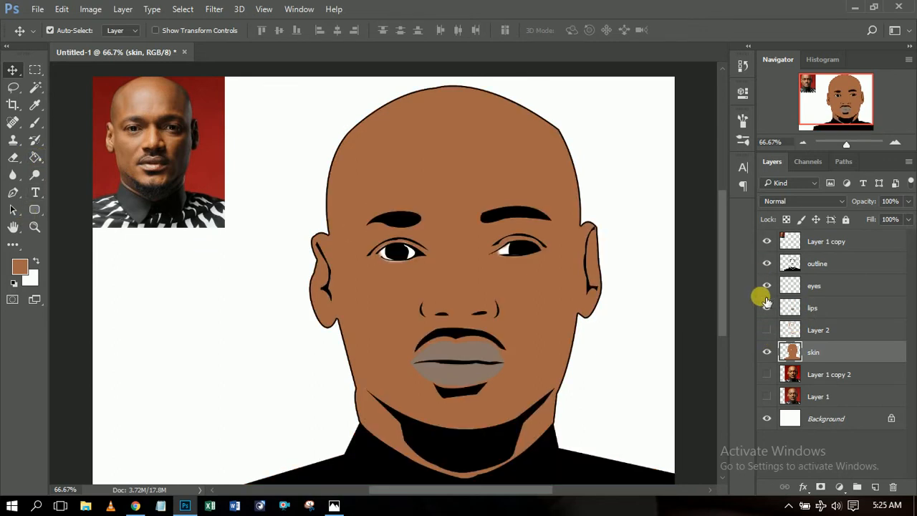
click(767, 330)
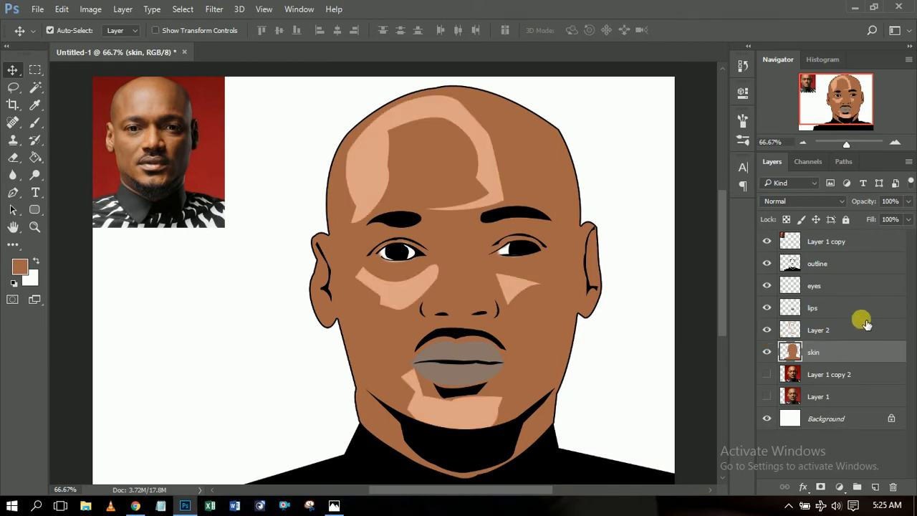
click(843, 333)
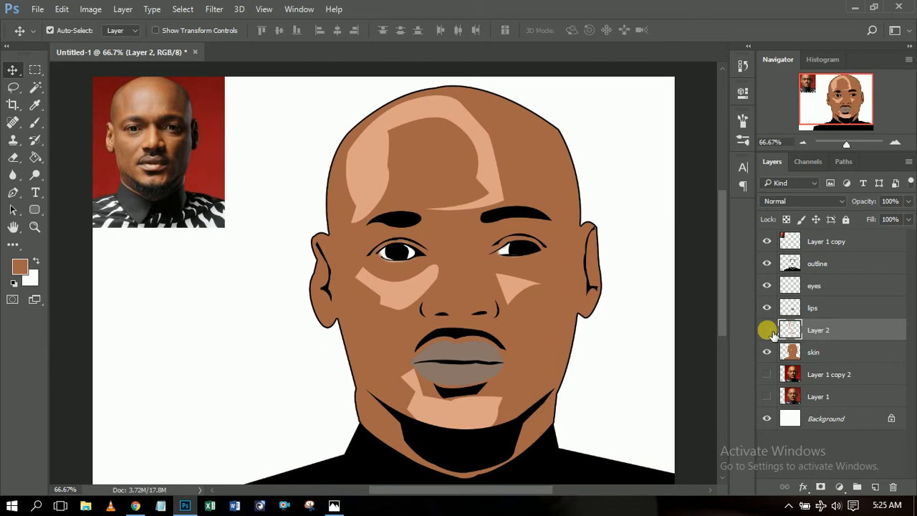
click(767, 331)
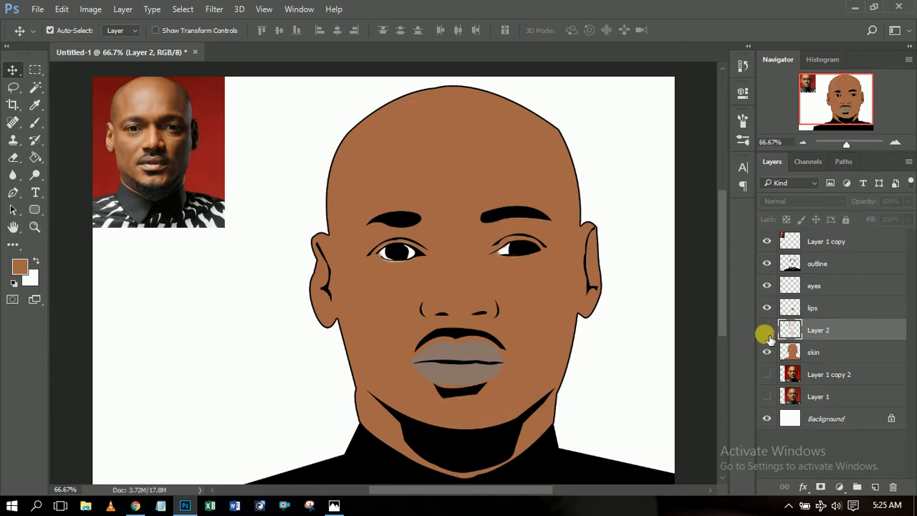
click(767, 374)
click(769, 352)
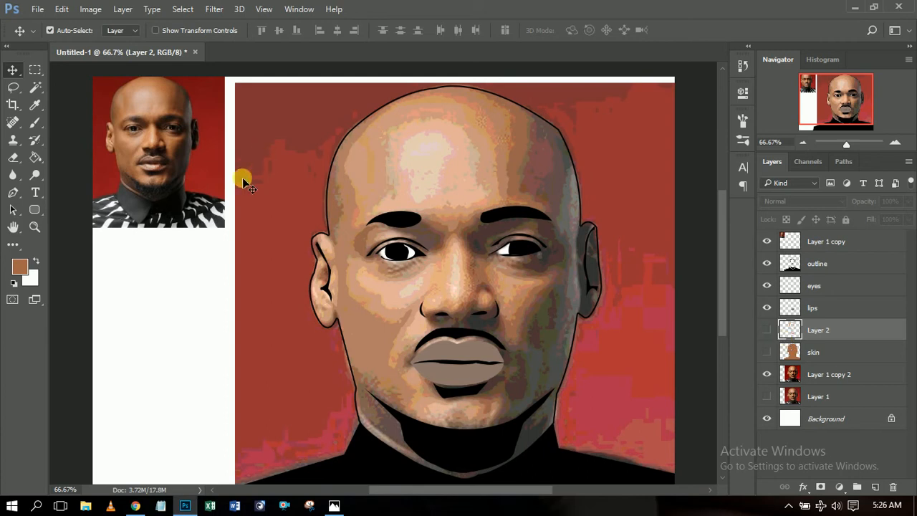
Start a pen path at the cheek and trace it past the temple, over the head to the right eyebrow.
click(15, 195)
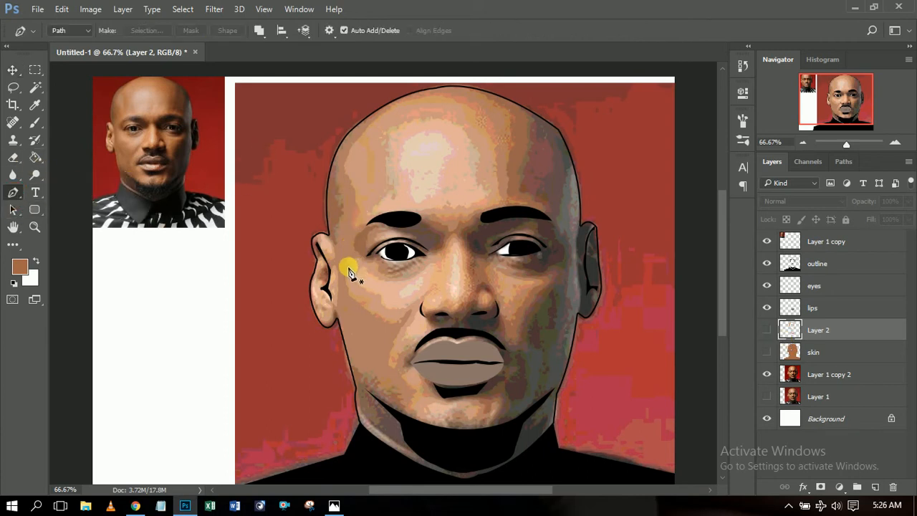
click(348, 267)
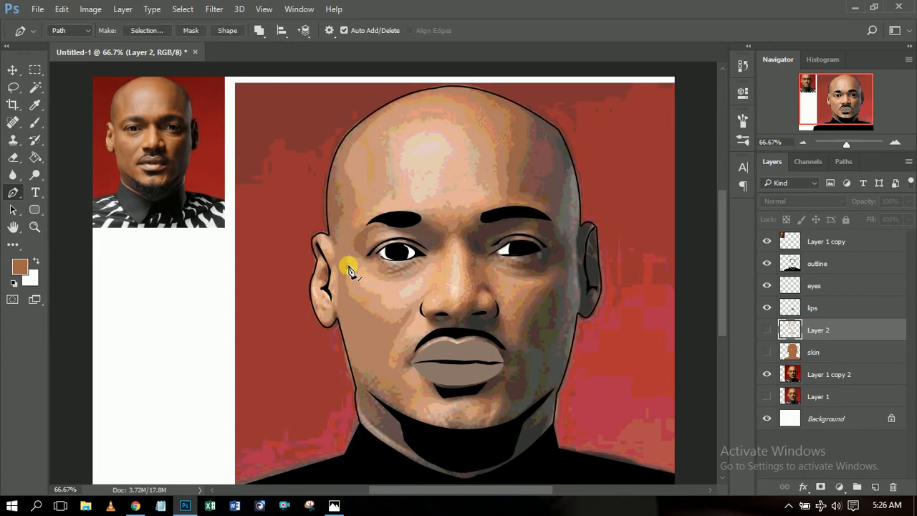
click(359, 209)
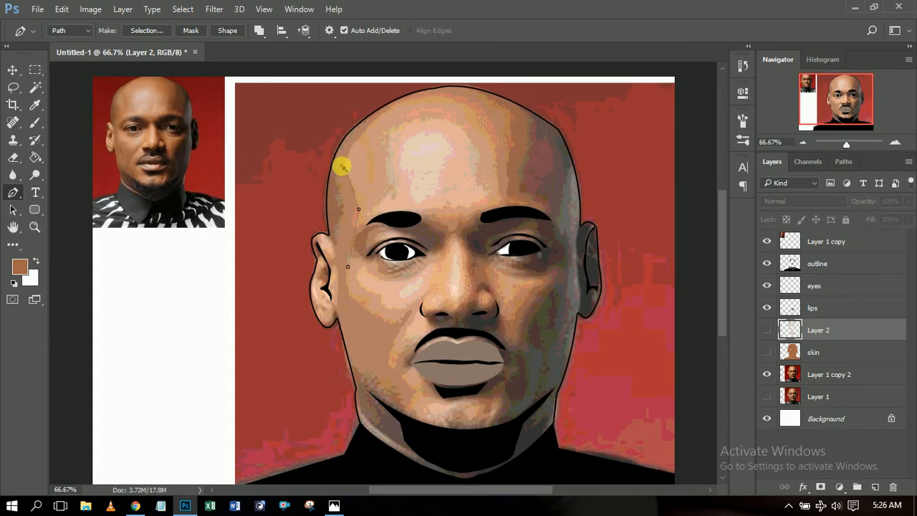
click(344, 169)
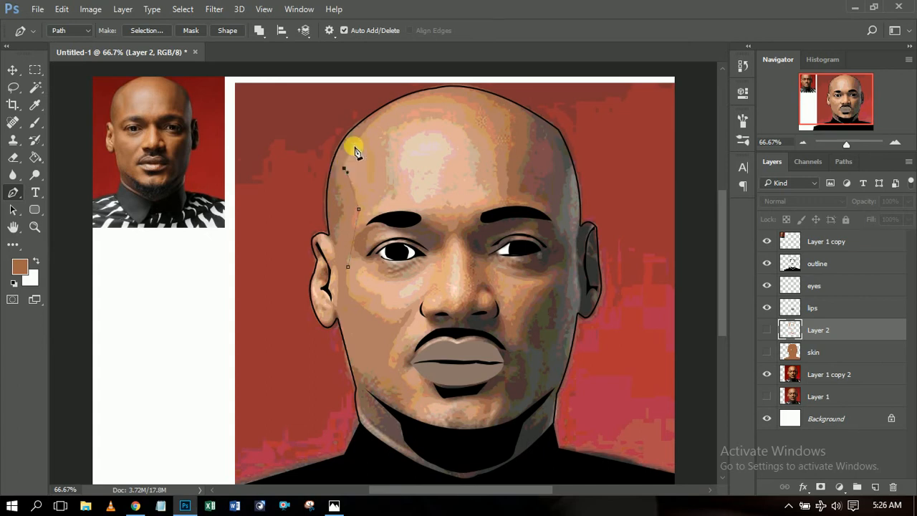
drag(397, 105, 421, 106)
alt+click(397, 105)
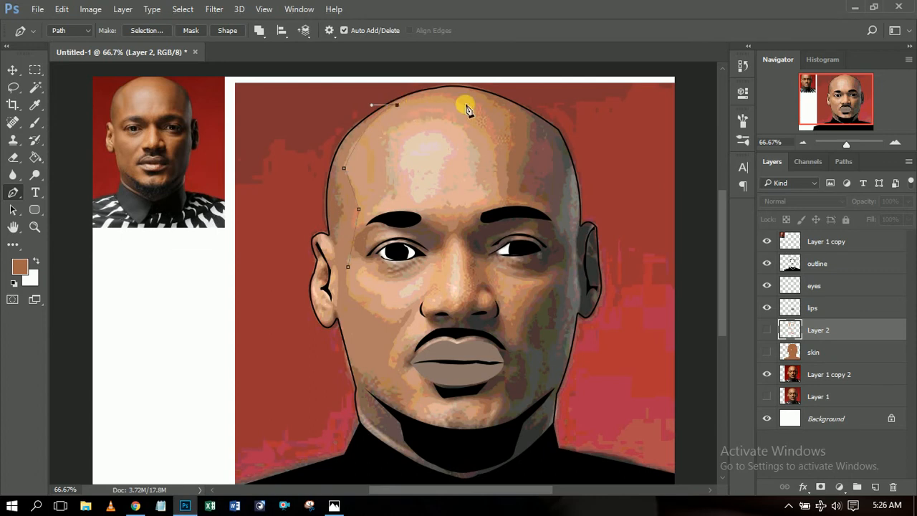
drag(470, 108, 493, 123)
alt+click(469, 106)
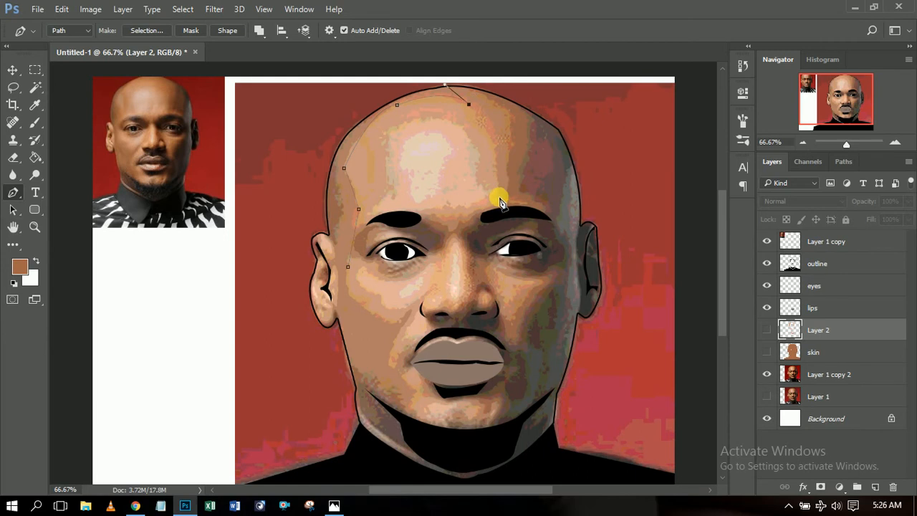
drag(500, 194, 484, 221)
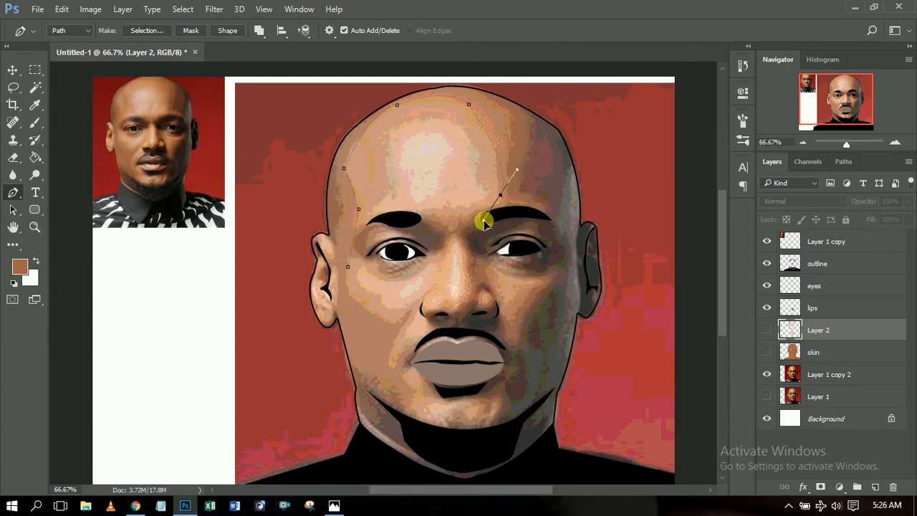
alt+click(499, 195)
drag(548, 207, 532, 226)
alt+click(547, 207)
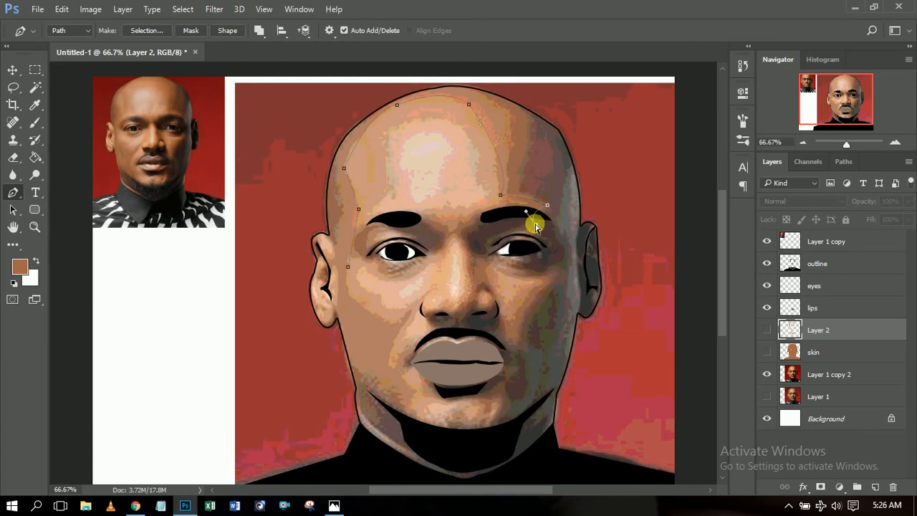
Undo the stray eyebrow-end anchor in History, then curve the path along the eyebrow and down beside the eye.
click(743, 65)
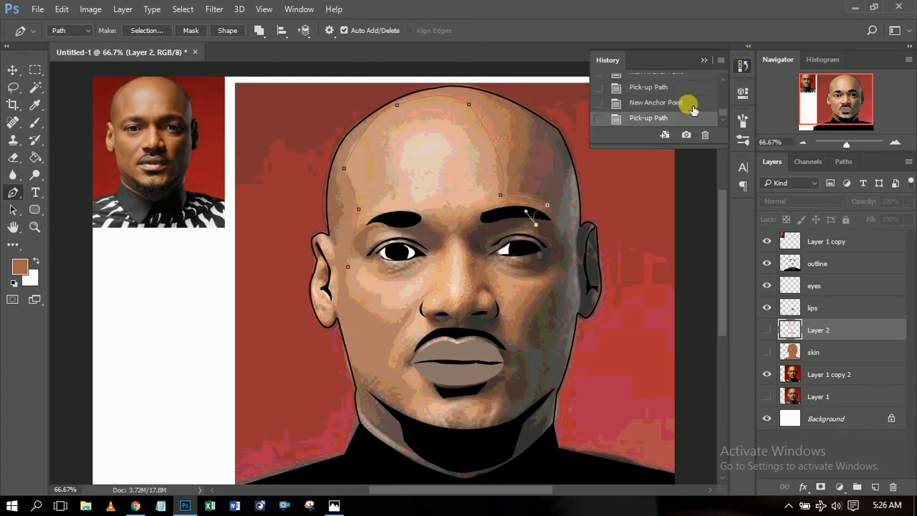
click(690, 105)
click(677, 88)
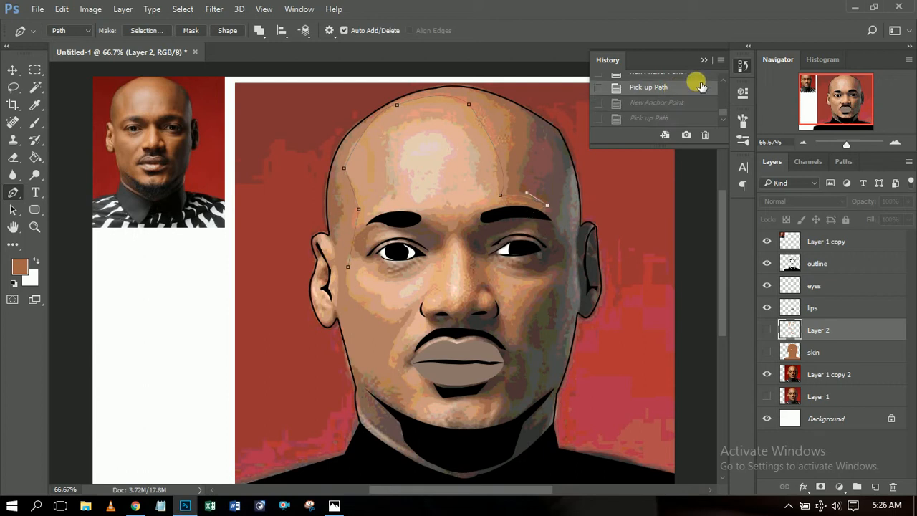
click(704, 61)
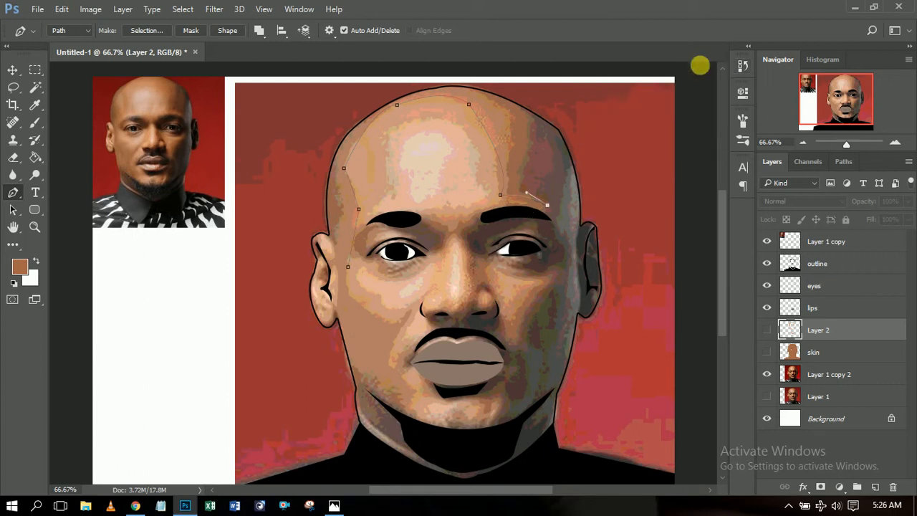
click(543, 212)
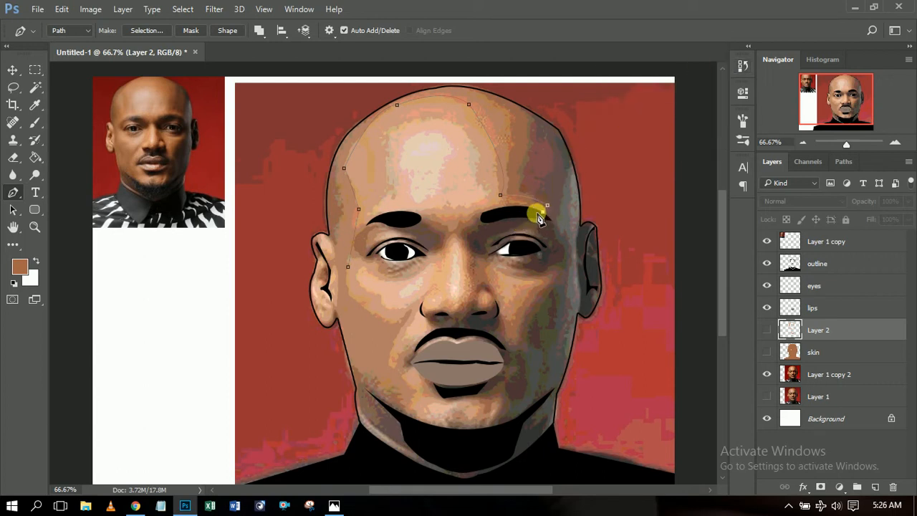
drag(482, 216, 493, 265)
alt+click(477, 227)
alt+click(477, 252)
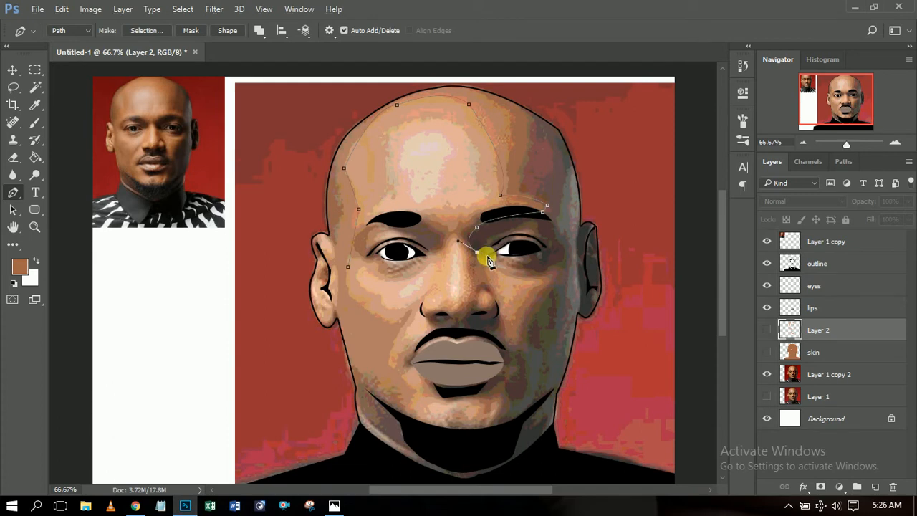
drag(487, 259, 489, 250)
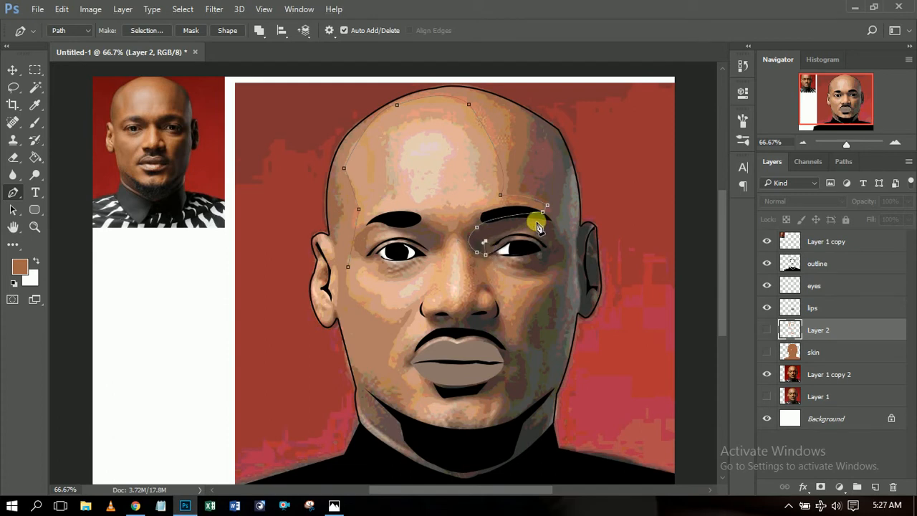
Curve the path around the right eye and up over the top of the head.
drag(531, 224, 566, 170)
click(550, 268)
click(561, 261)
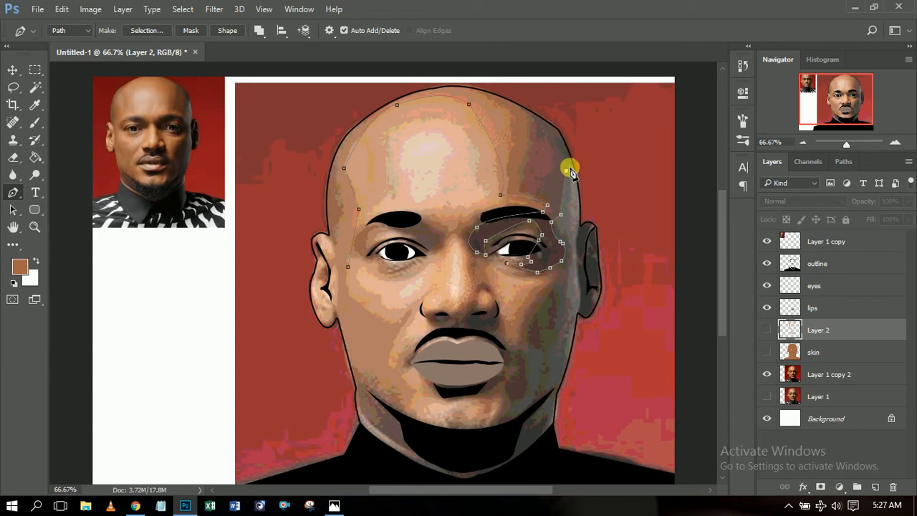
click(580, 158)
drag(368, 96, 203, 161)
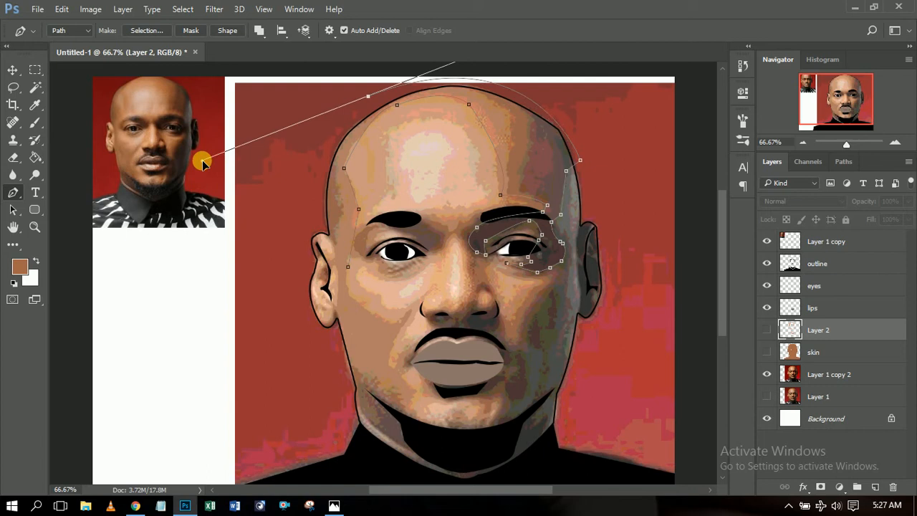
alt+click(368, 97)
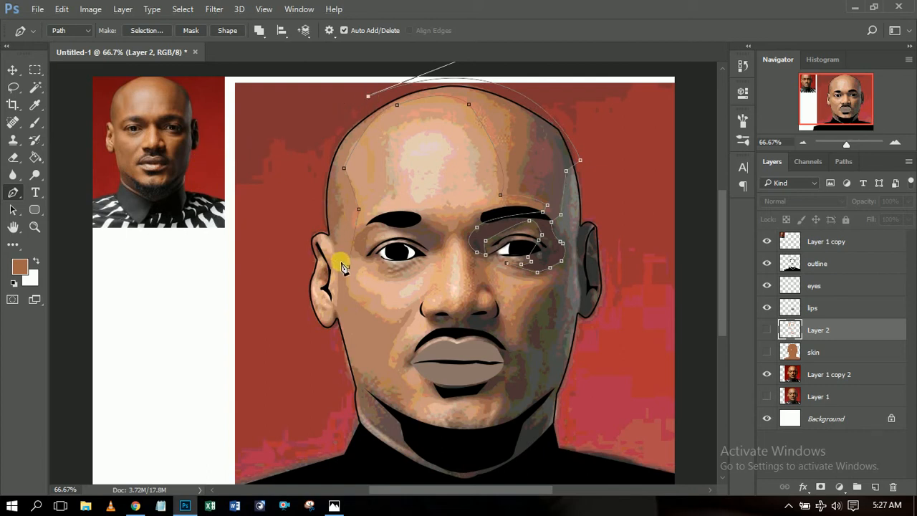
Continue the path down the left temple, around the ear and along the left jaw.
click(317, 217)
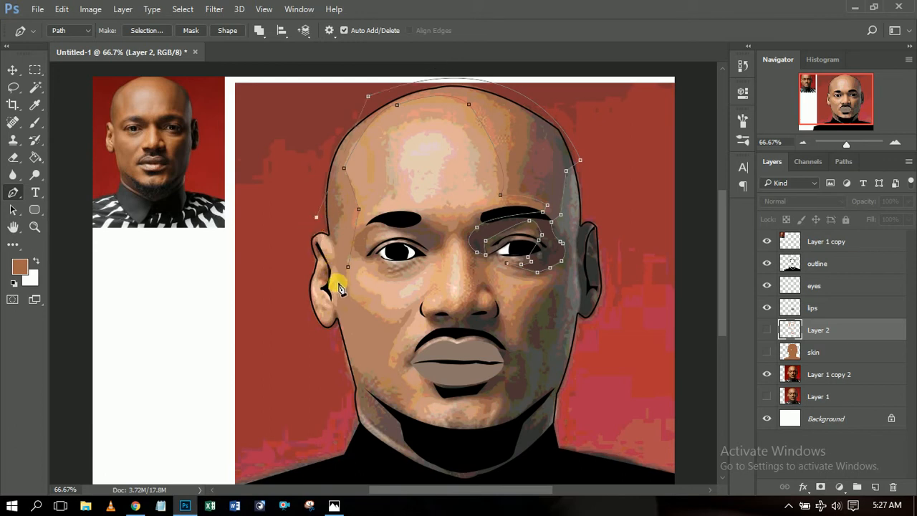
click(332, 251)
click(336, 309)
drag(337, 309, 329, 324)
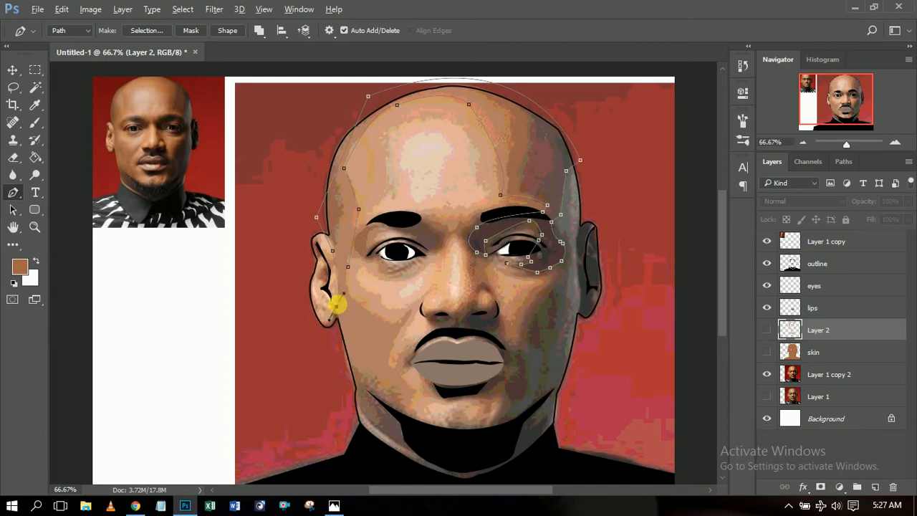
click(351, 380)
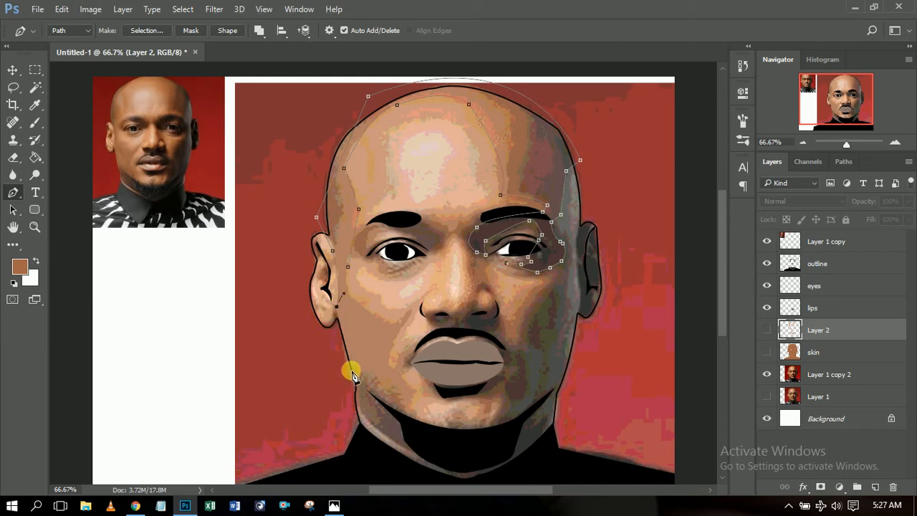
click(367, 431)
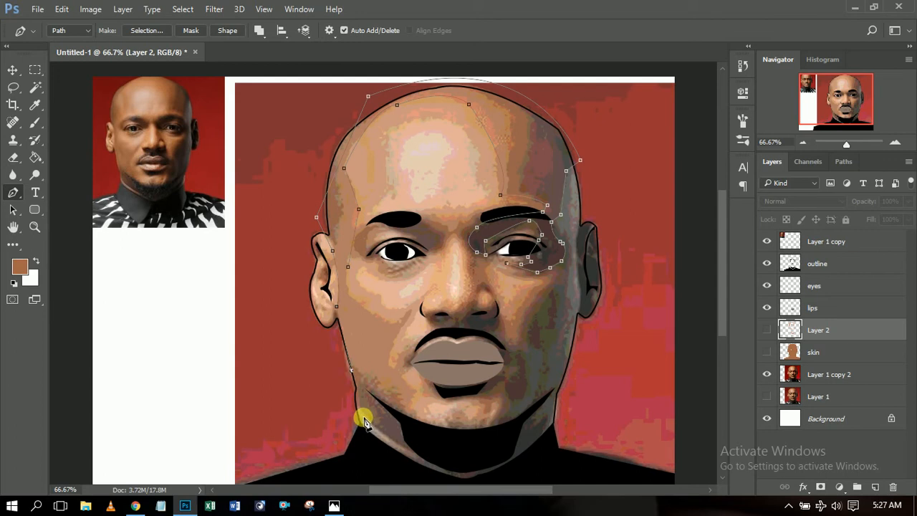
click(405, 449)
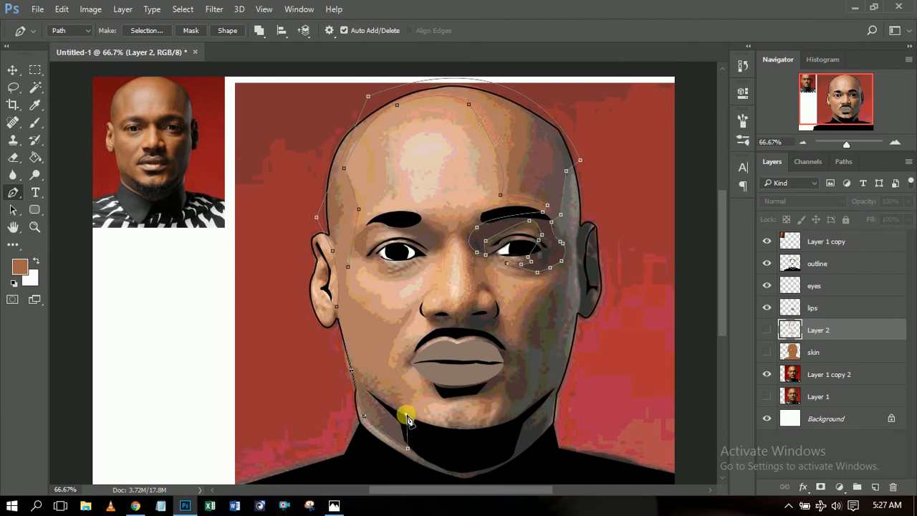
click(406, 414)
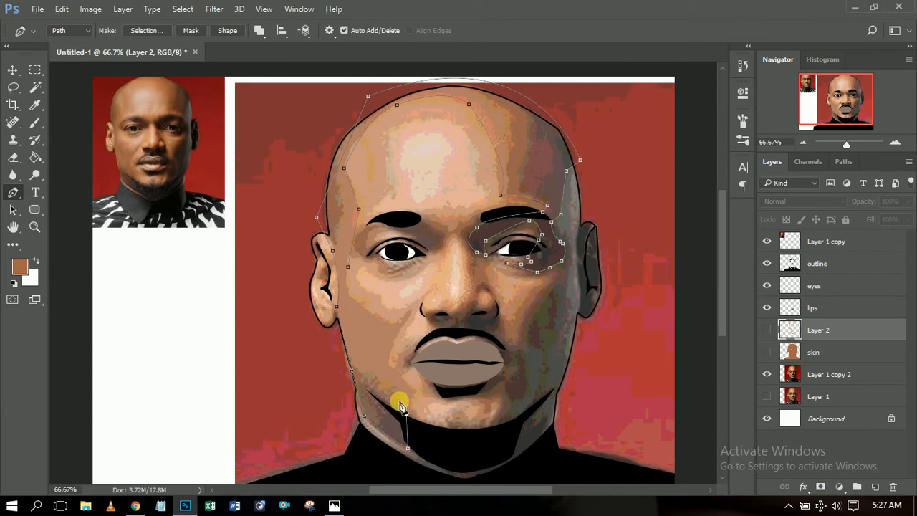
Revert the misplaced neck anchors through the History panel.
click(742, 64)
click(660, 102)
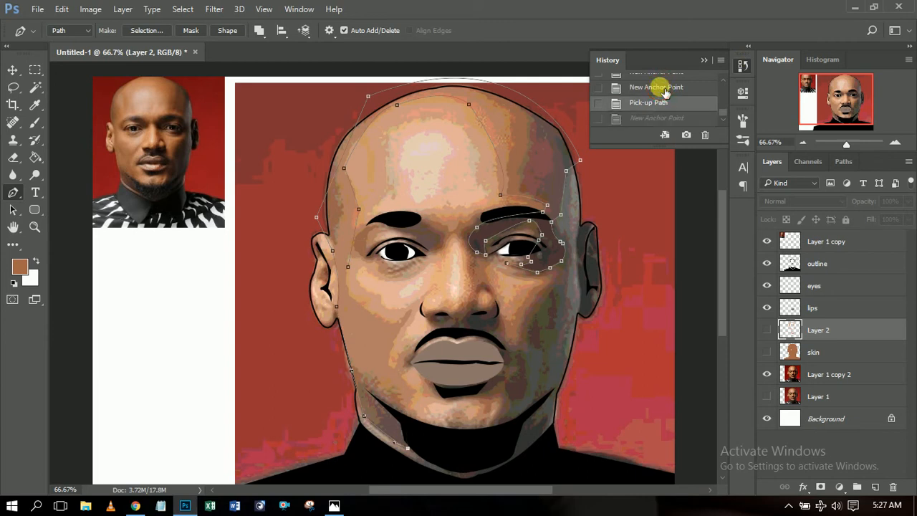
click(658, 84)
click(655, 76)
scroll(665, 112, up, 1)
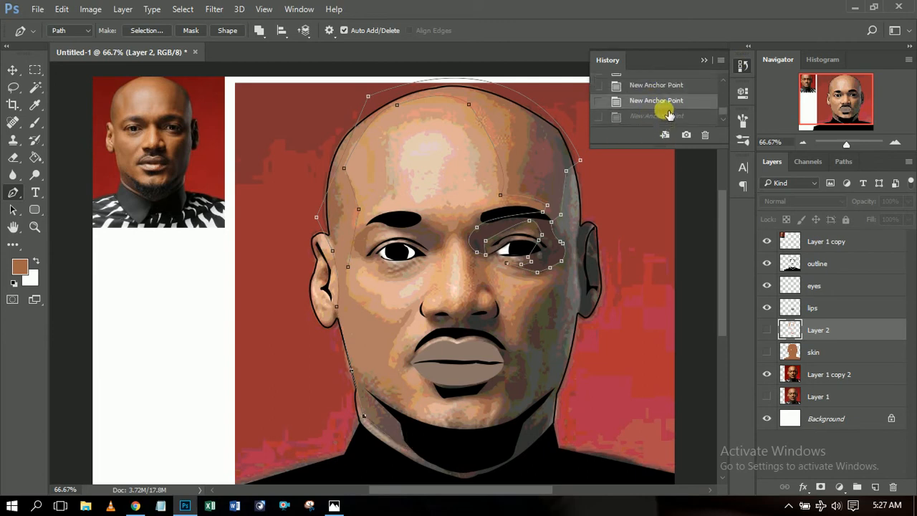
click(652, 85)
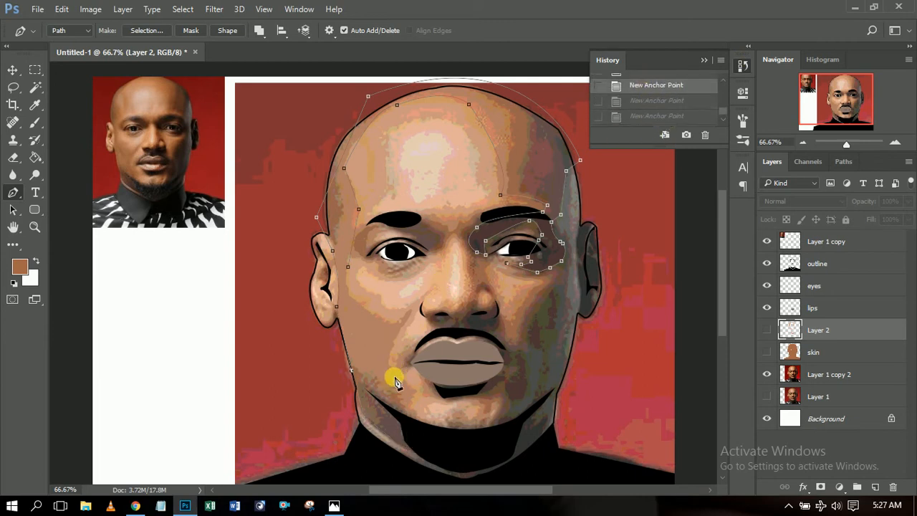
Trace the path along the neck and collar, up the right jaw, and close it.
click(367, 402)
click(382, 413)
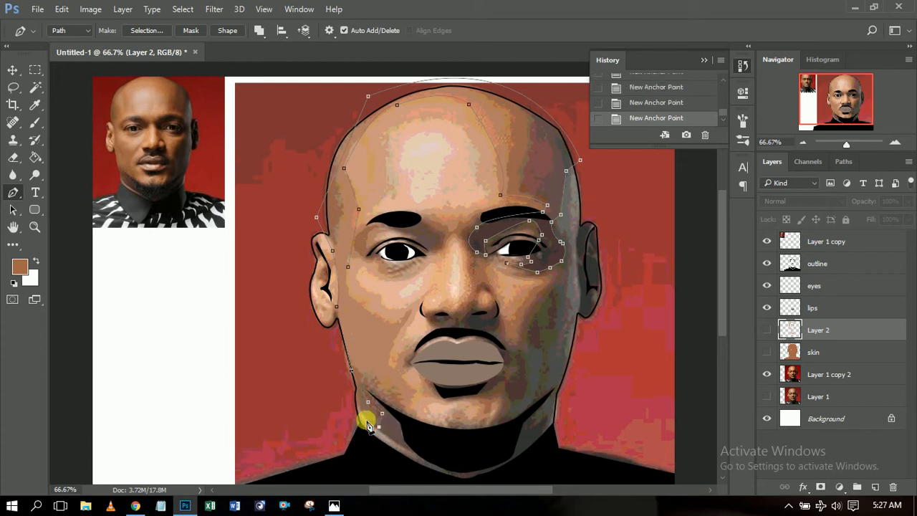
drag(412, 451, 437, 461)
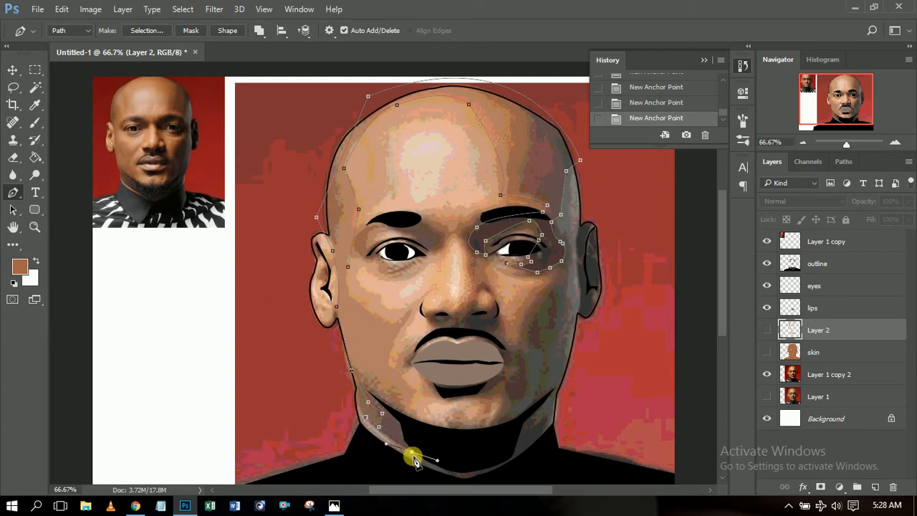
click(412, 451)
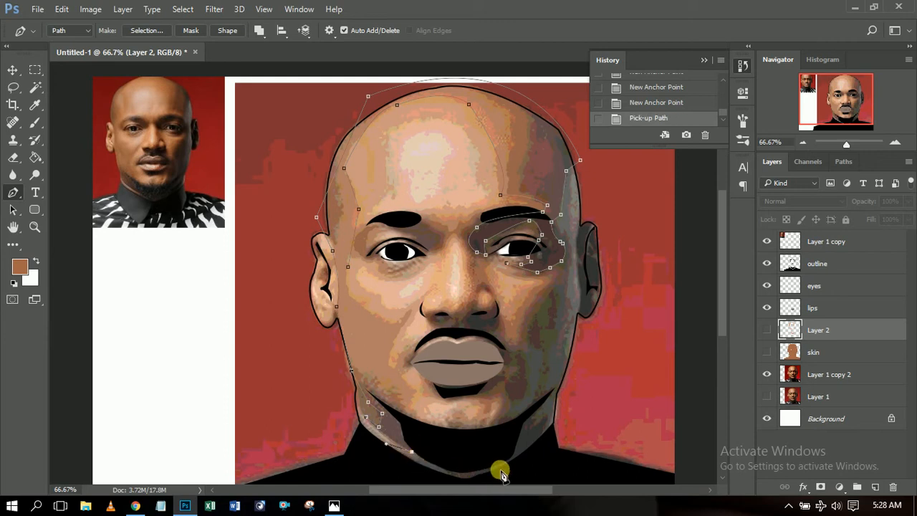
click(508, 461)
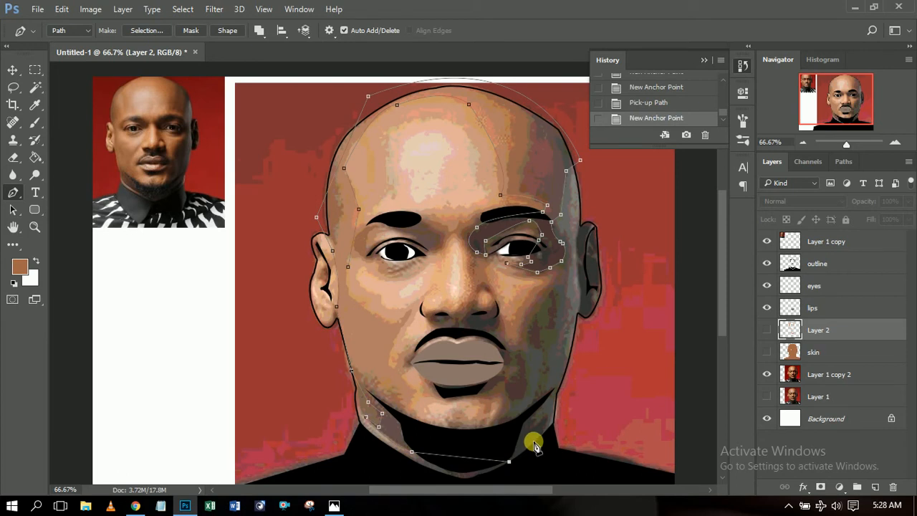
drag(508, 462, 549, 416)
click(508, 463)
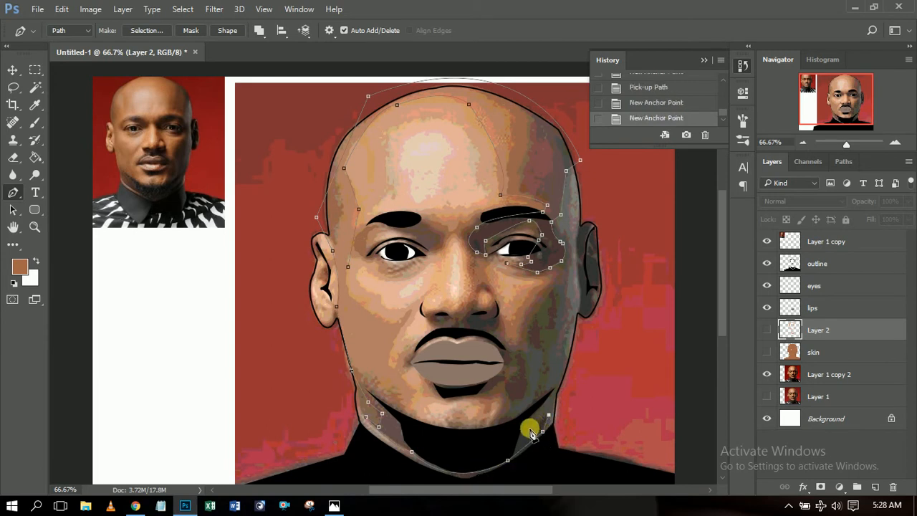
drag(539, 407, 551, 393)
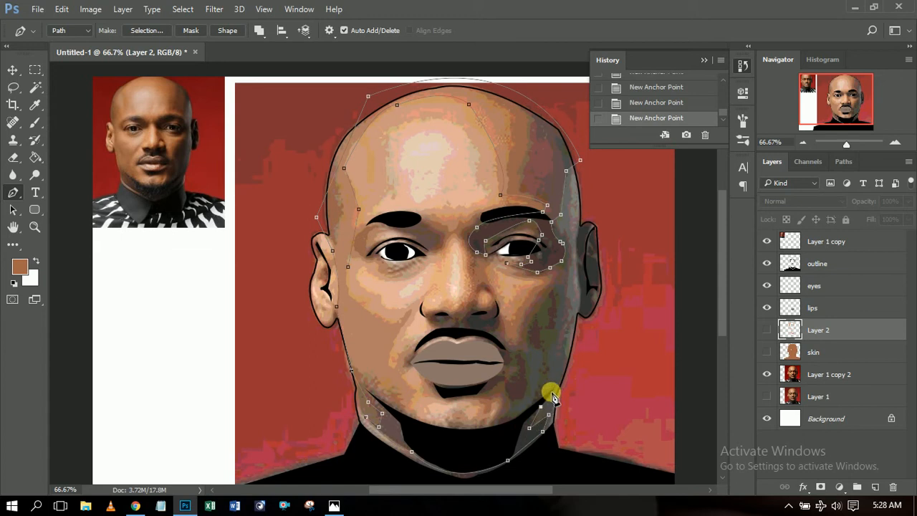
click(530, 403)
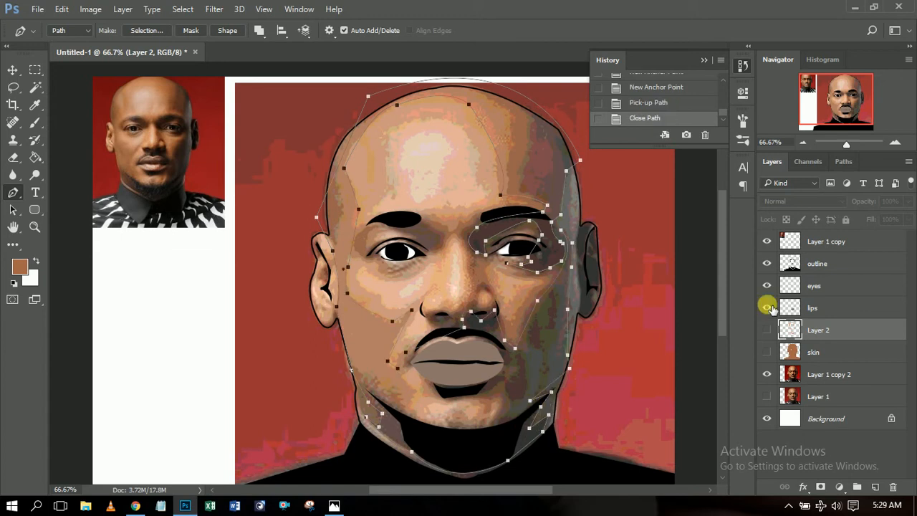
click(788, 505)
Add a new empty layer (Layer 3) above the skin layer.
click(788, 505)
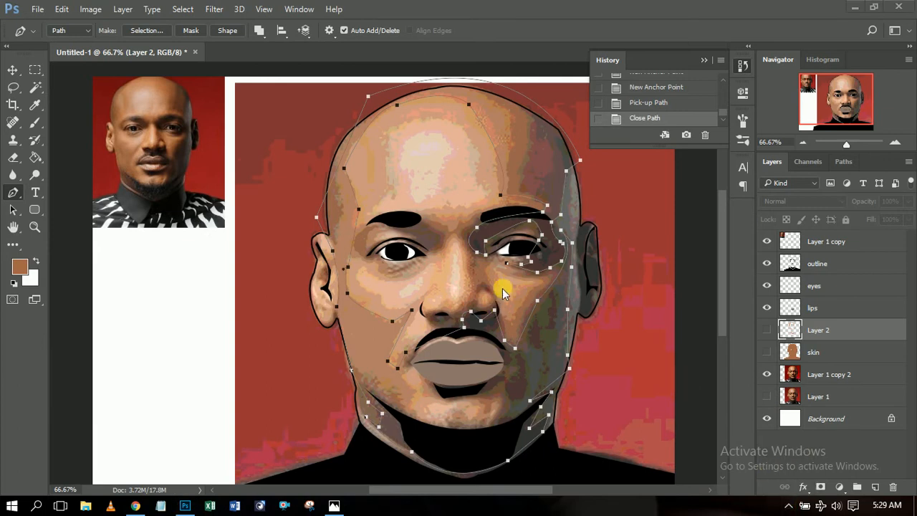
click(819, 353)
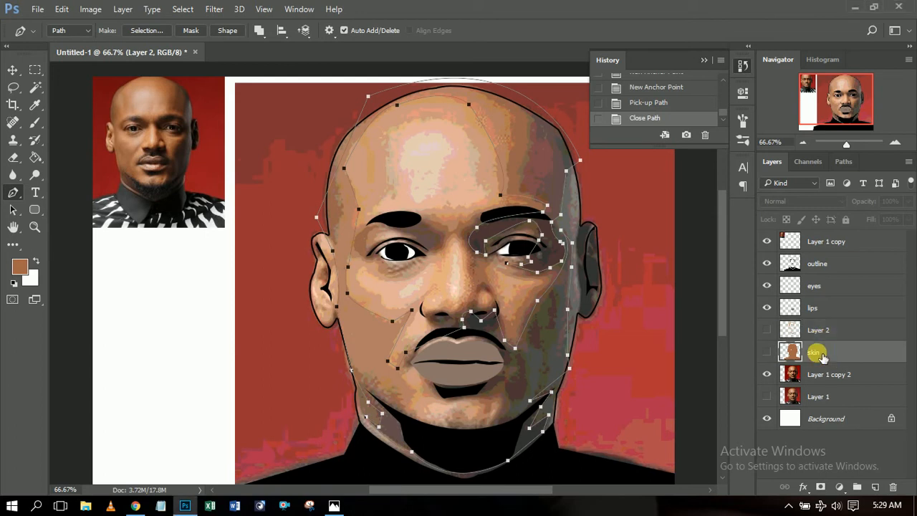
click(875, 487)
Fill the shading path on Layer 3 with sampled darker brown 99654c, then delete the path.
right_click(523, 166)
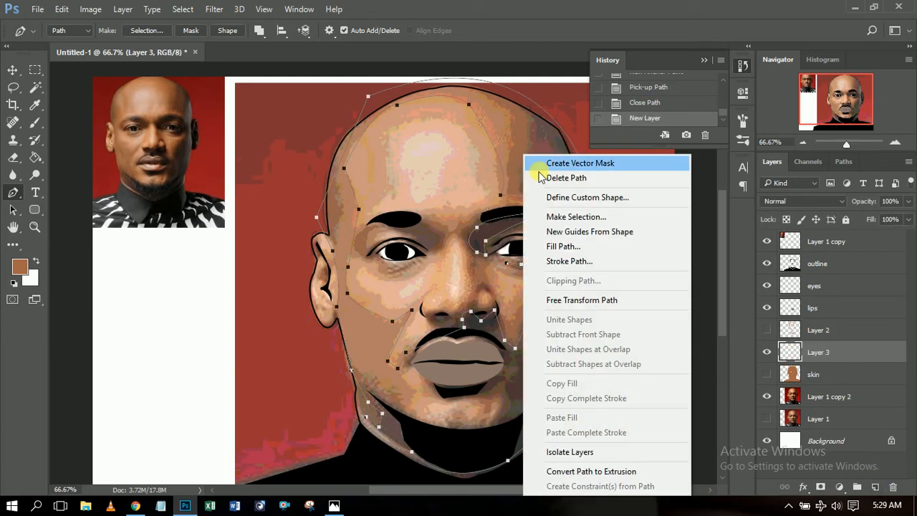
click(565, 246)
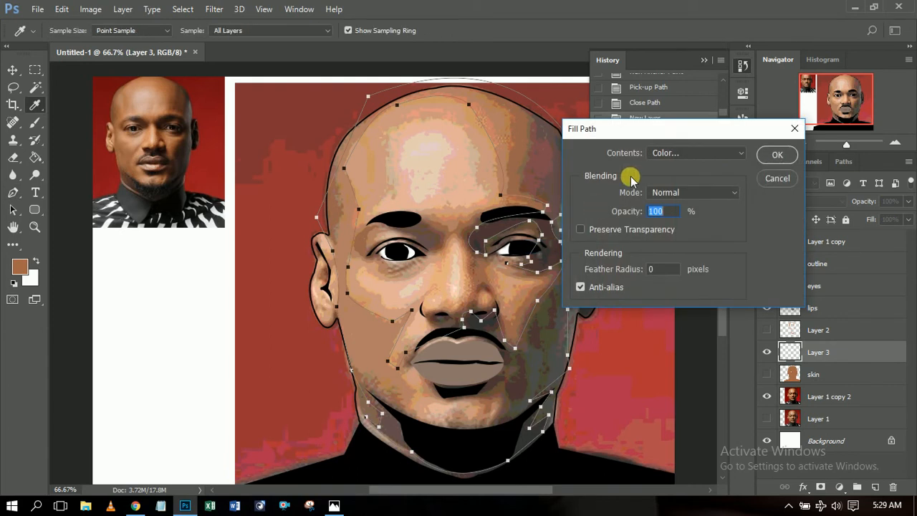
click(734, 153)
click(696, 182)
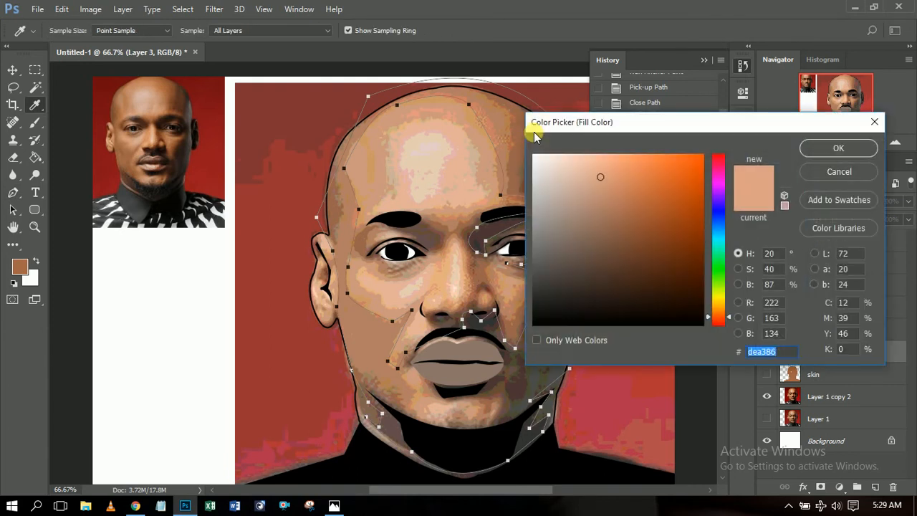
click(334, 197)
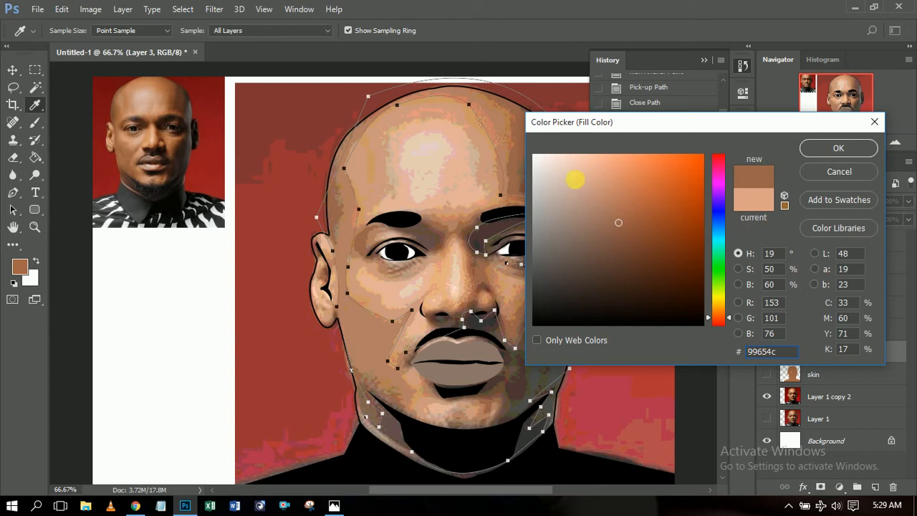
click(838, 148)
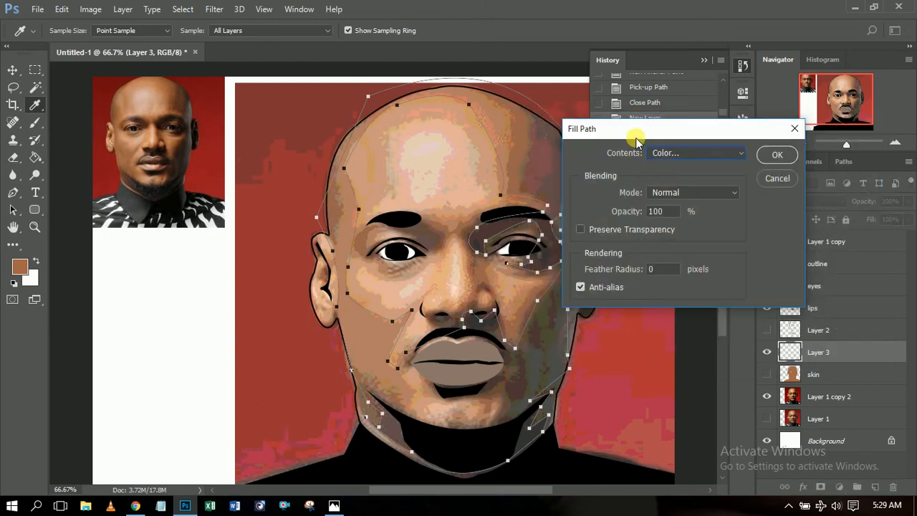
click(779, 155)
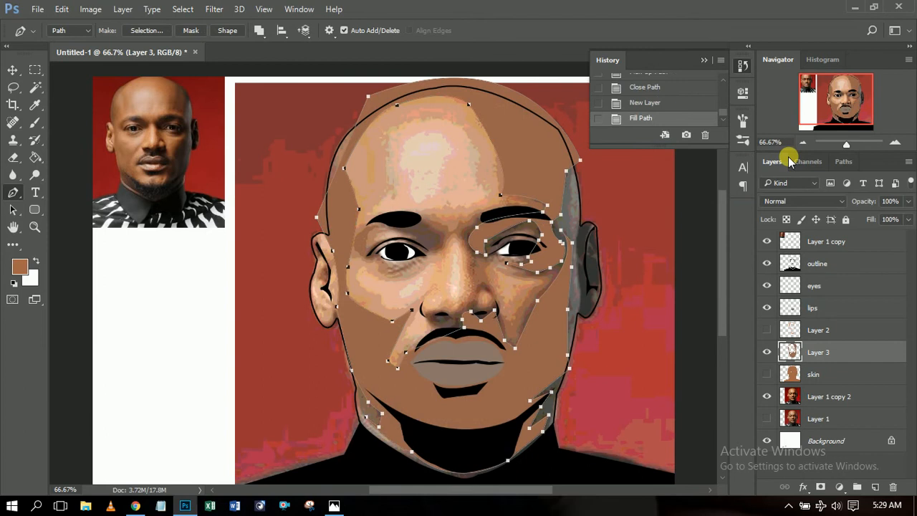
right_click(538, 172)
click(609, 180)
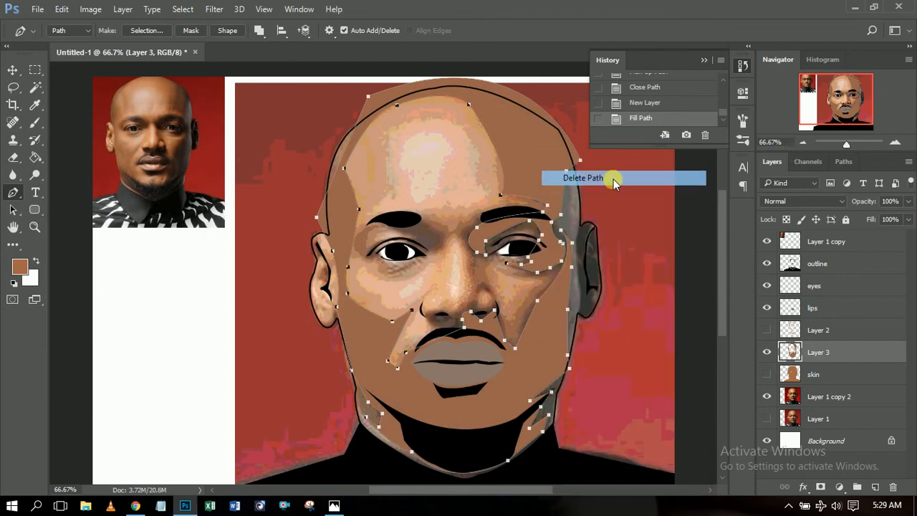
click(13, 70)
Show the skin layer, clip Layer 3 to it, and toggle the photo layer to compare.
click(766, 372)
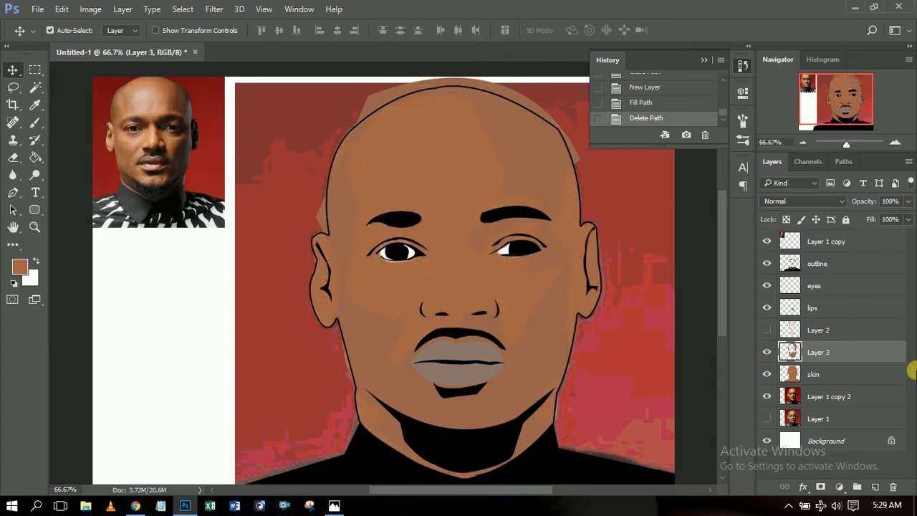
alt+click(797, 364)
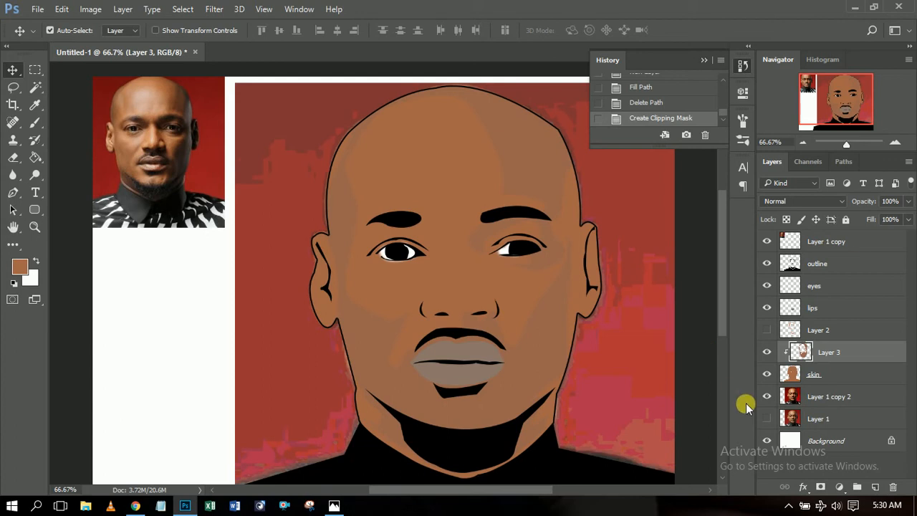
click(767, 396)
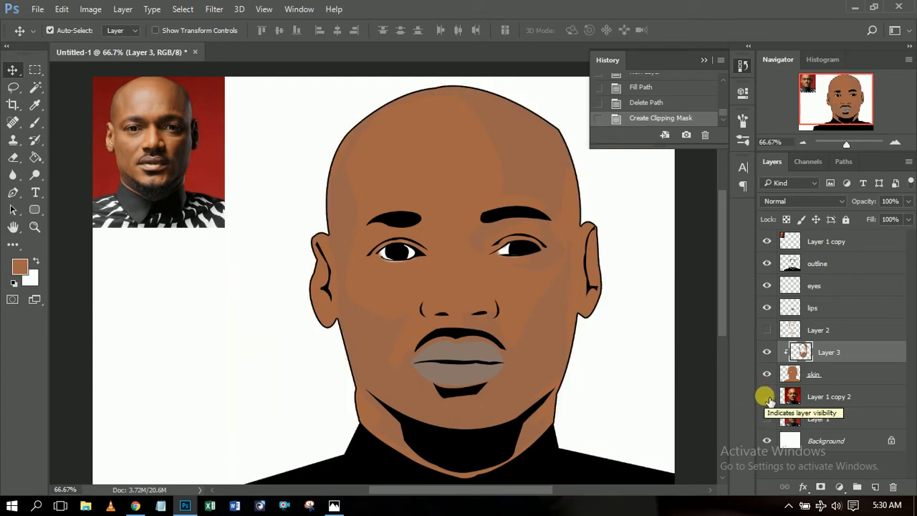
click(766, 396)
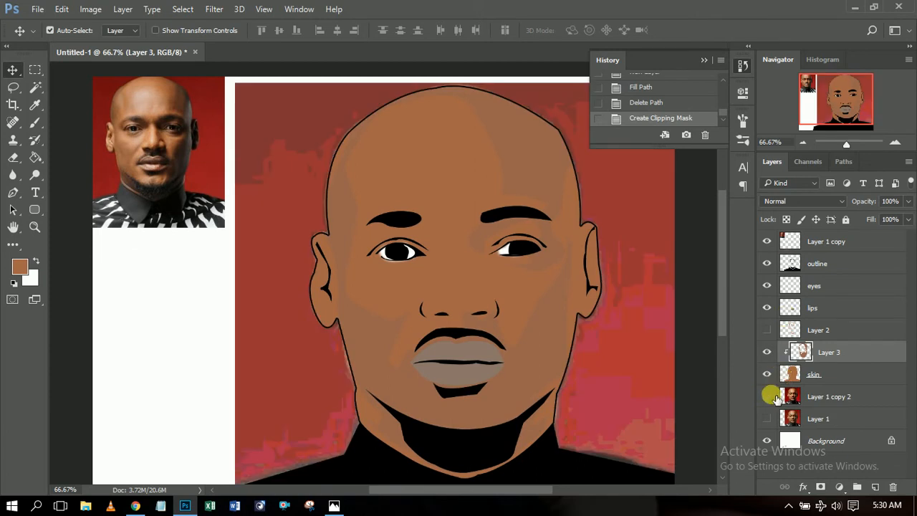
click(766, 396)
click(804, 143)
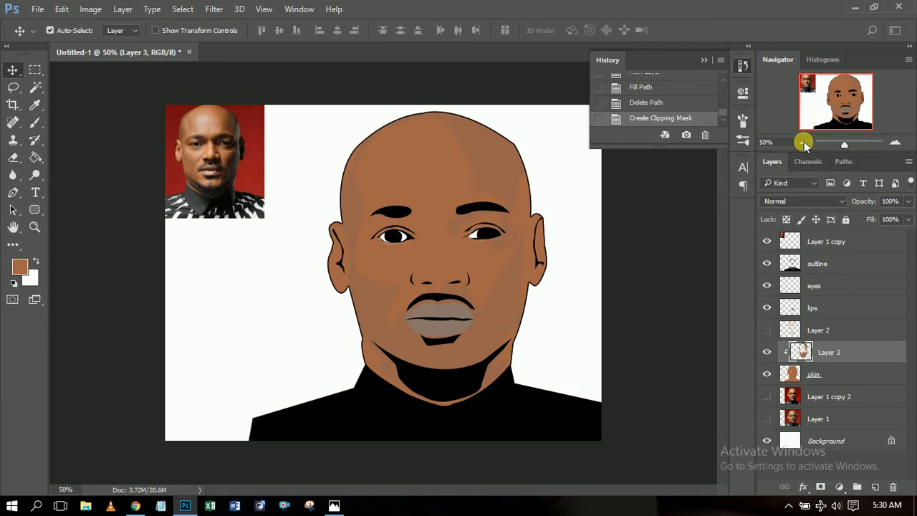
click(895, 143)
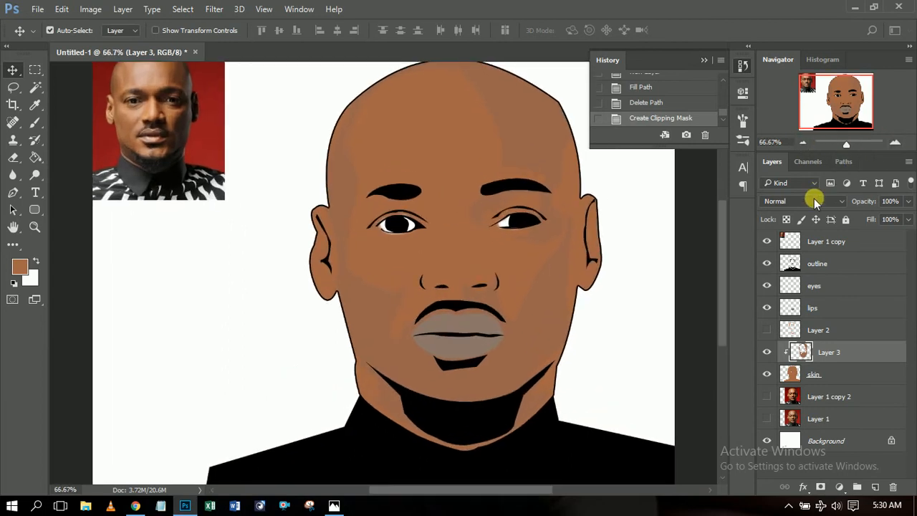
Check the Layer 2 highlights, then hide Layer 2 and Layer 3 and show the Layer 1 copy 2 photo.
click(767, 329)
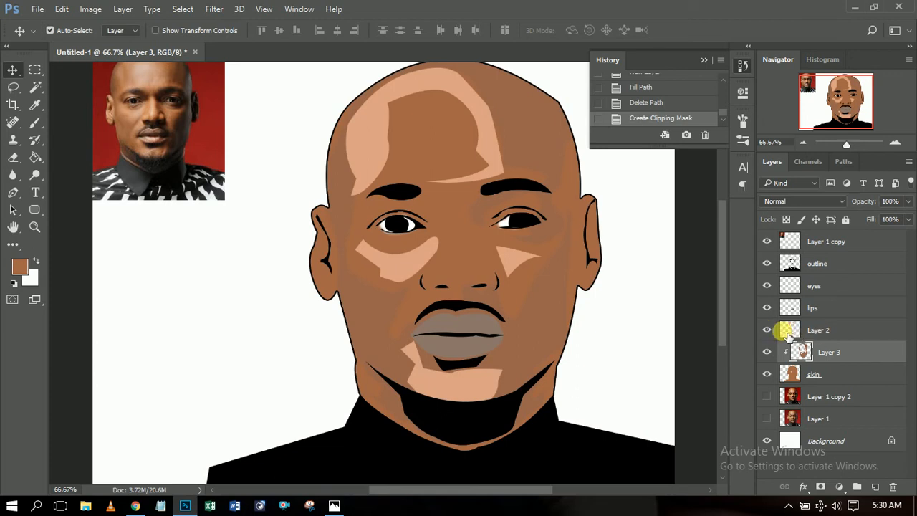
click(804, 142)
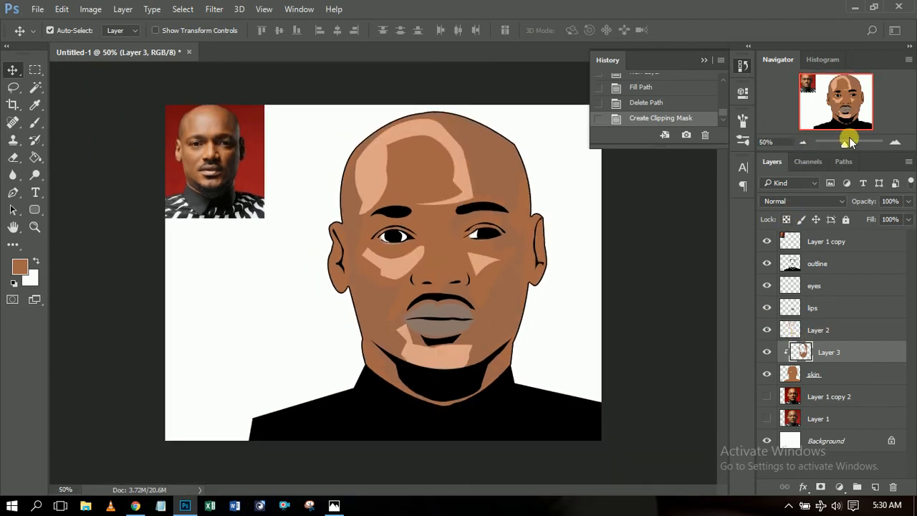
click(897, 145)
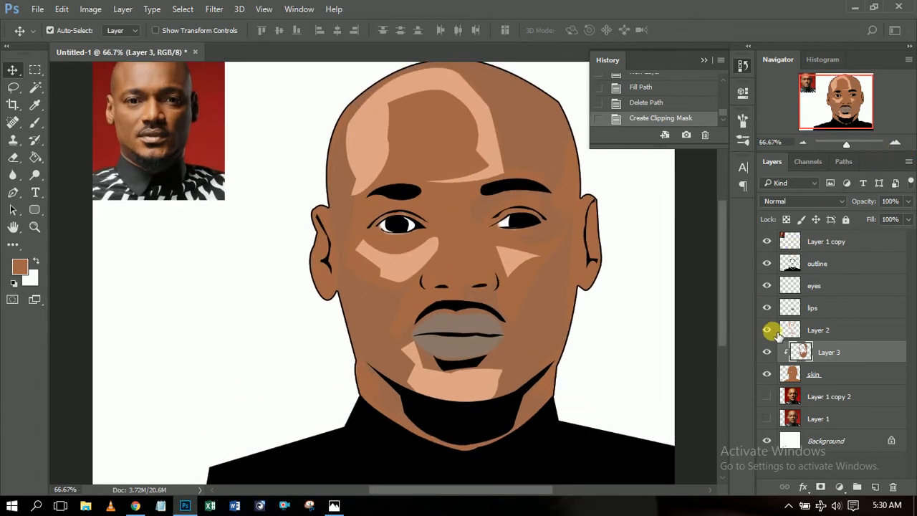
click(769, 353)
click(766, 399)
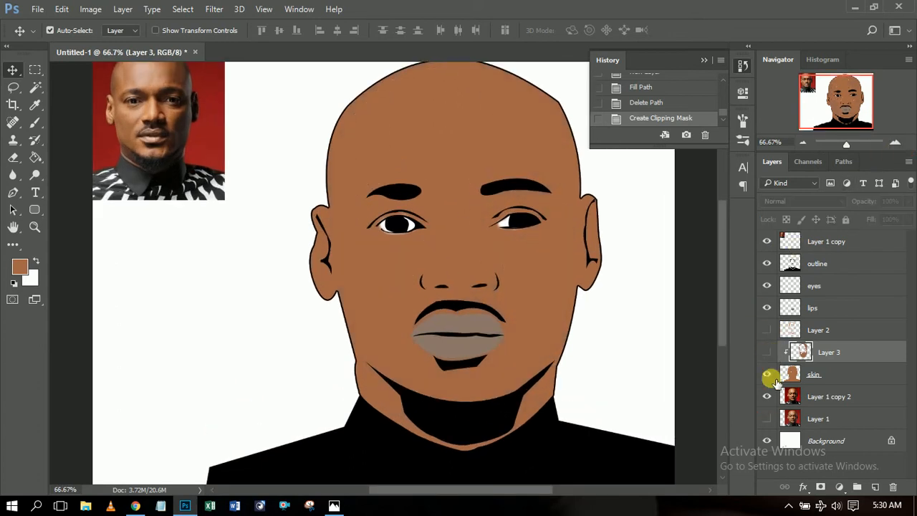
click(770, 373)
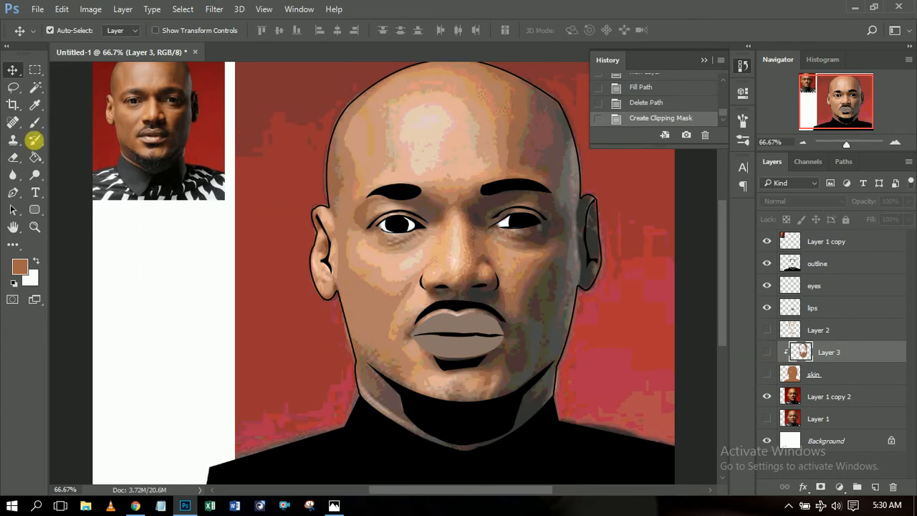
click(13, 192)
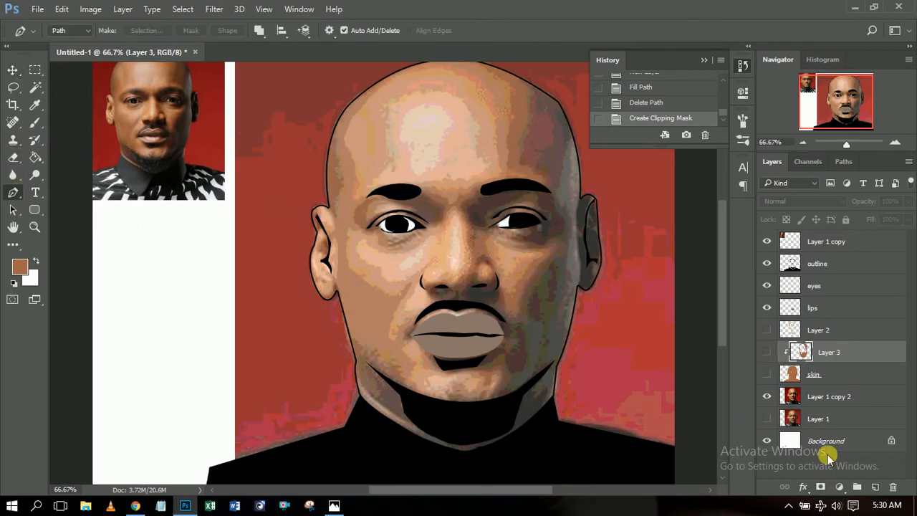
Add a new layer named 'light'.
click(874, 486)
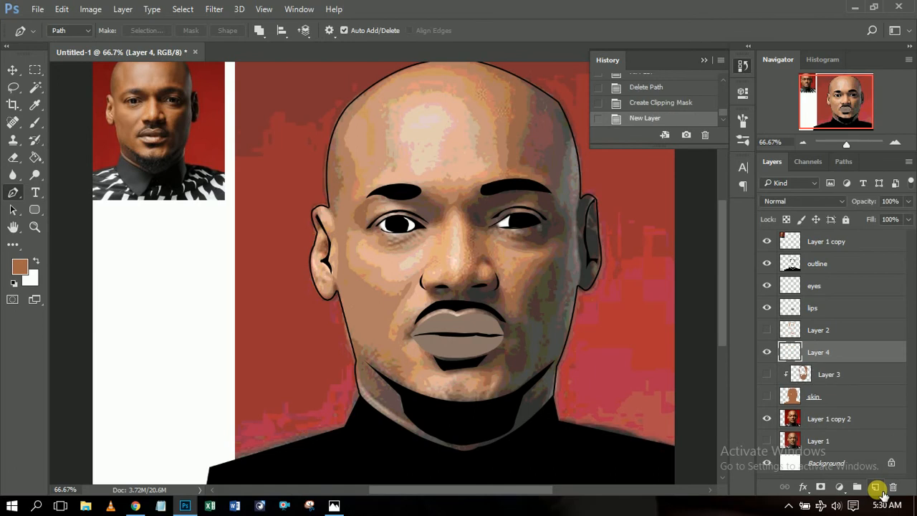
double_click(822, 356)
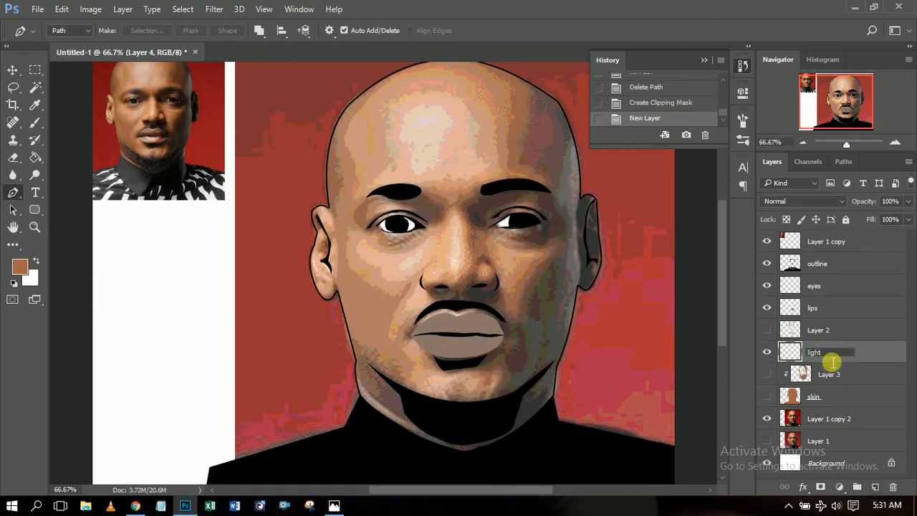
text(light)
key(Return)
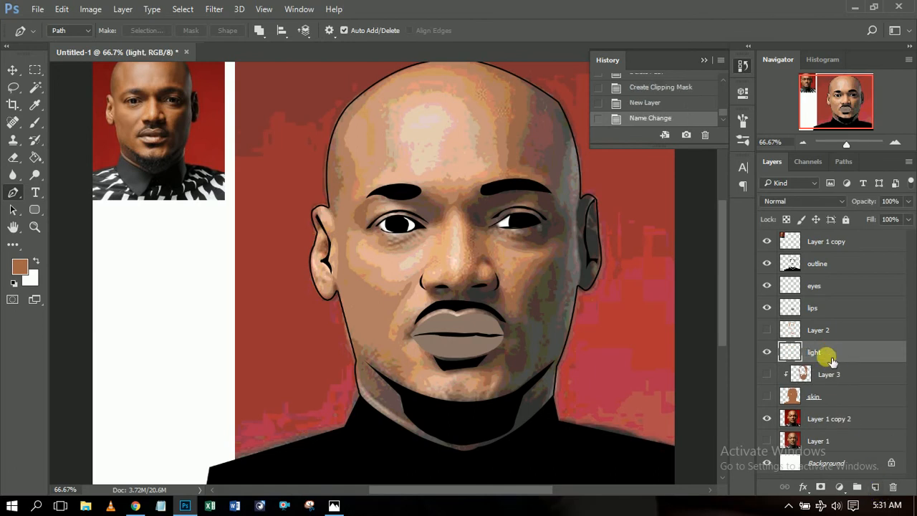
Draw a closed pen path outlining a highlight shape on the forehead.
click(412, 162)
click(411, 156)
drag(400, 139, 391, 138)
drag(439, 106, 465, 123)
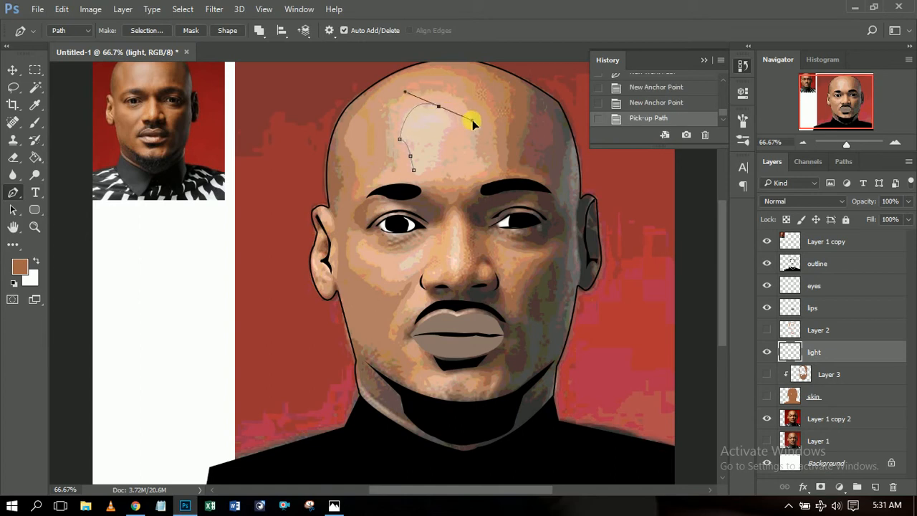
click(438, 106)
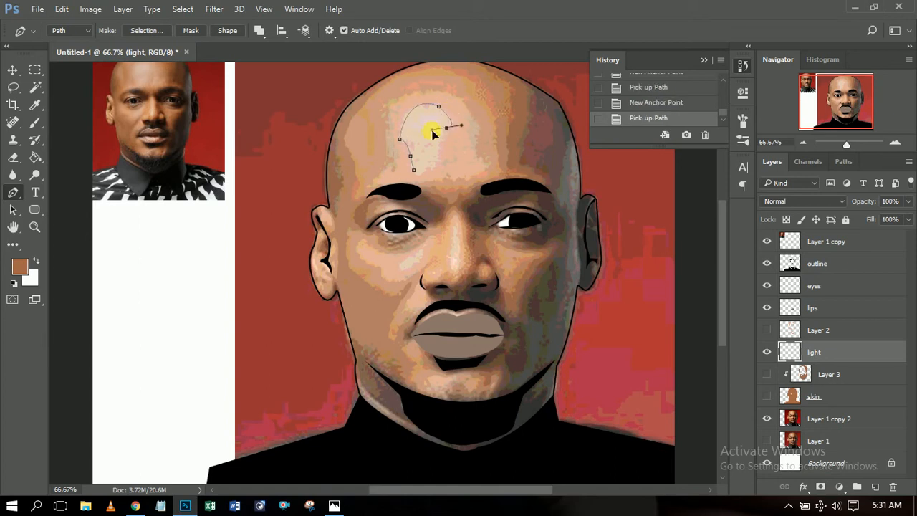
drag(431, 132, 431, 132)
alt+click(446, 127)
drag(446, 175, 445, 176)
alt+click(439, 162)
click(410, 155)
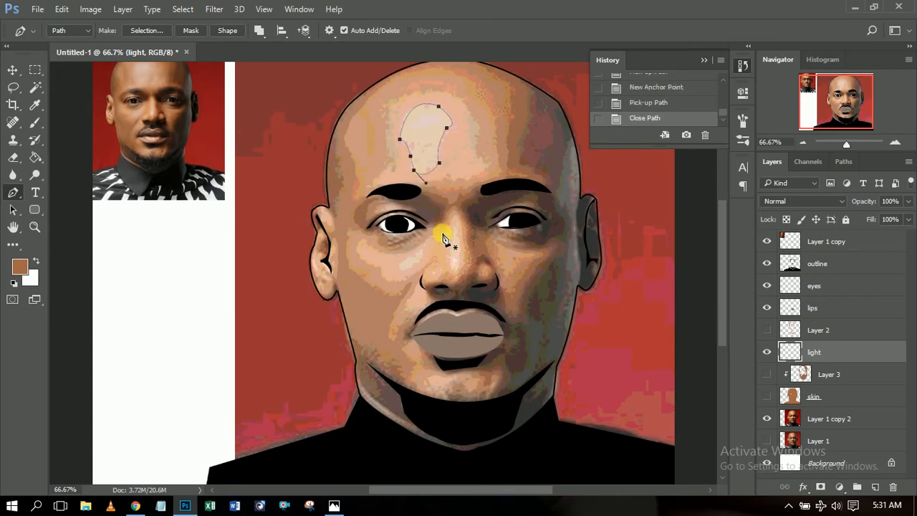
Fill the forehead highlight path with a pale cream colour sampled from the forehead.
right_click(427, 156)
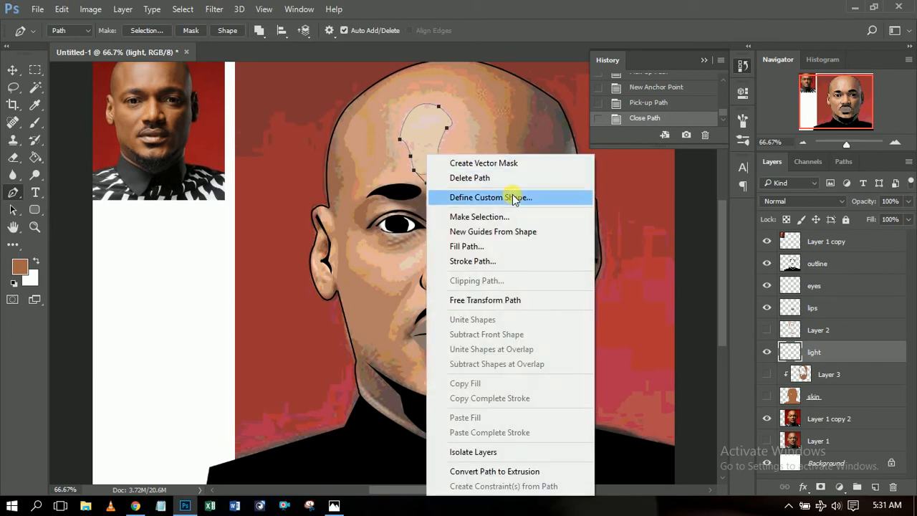
click(528, 247)
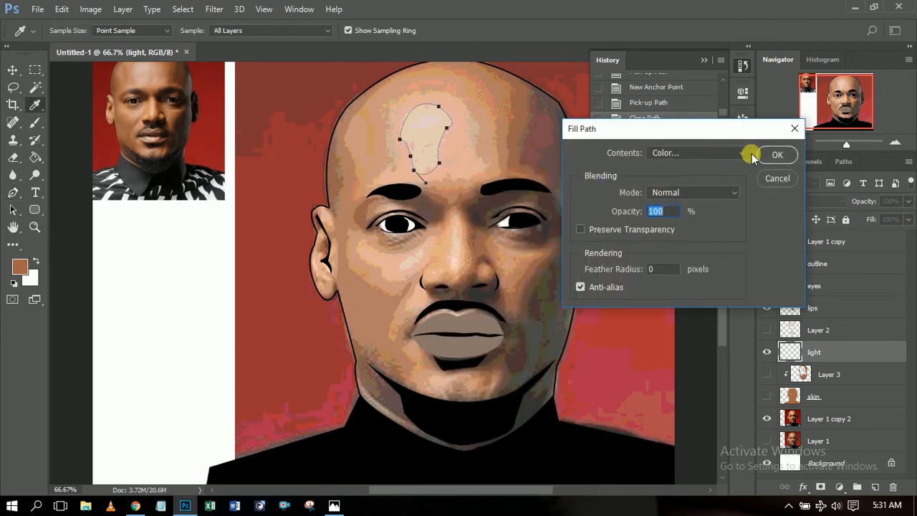
click(738, 155)
click(706, 189)
click(427, 142)
click(821, 149)
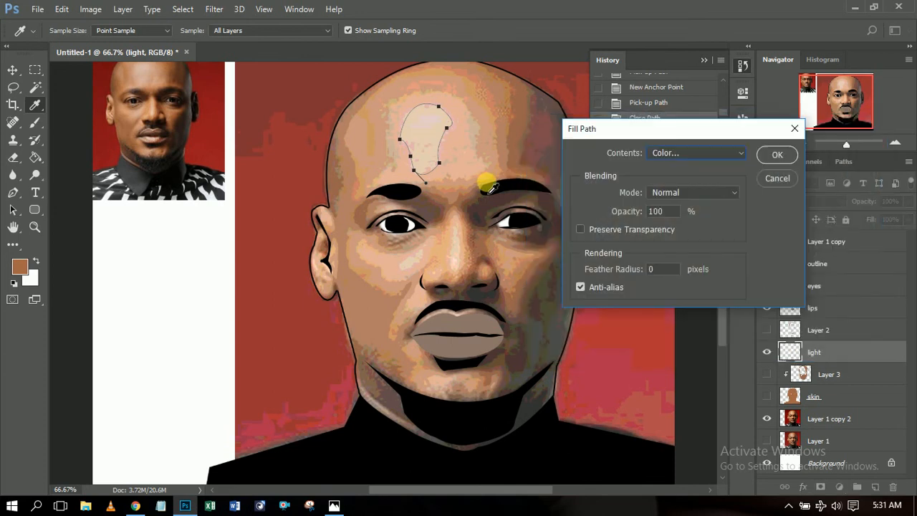
click(773, 155)
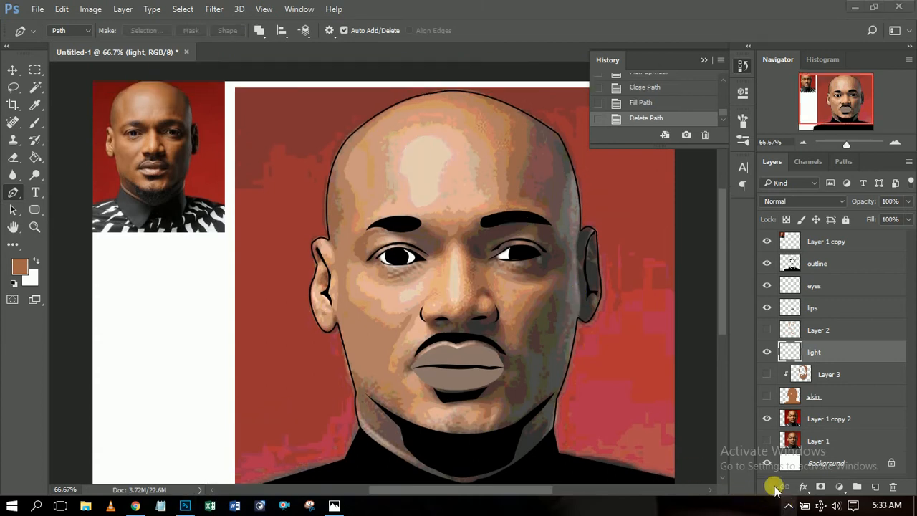
Toggle the skin and Layer 3 visibility and remove a stray forehead anchor point.
click(767, 396)
drag(767, 378, 771, 442)
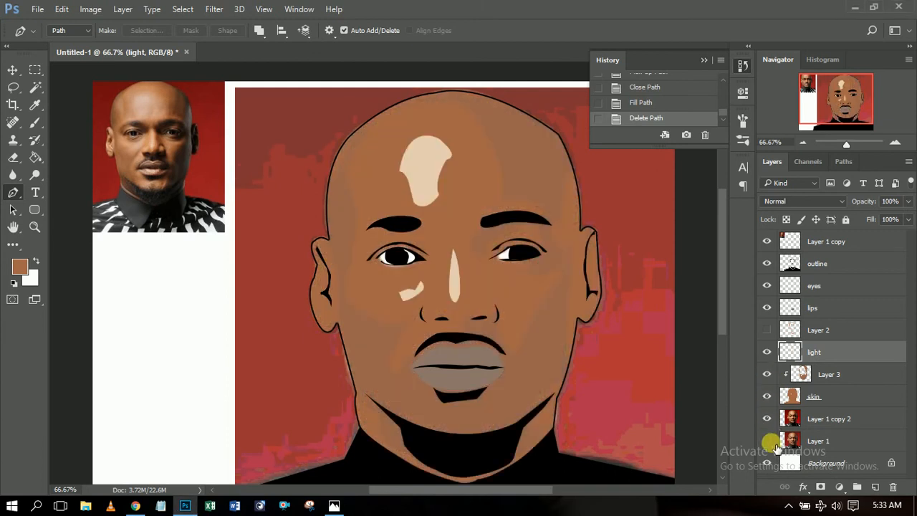
scroll(668, 303, down, 1)
scroll(667, 304, up, 1)
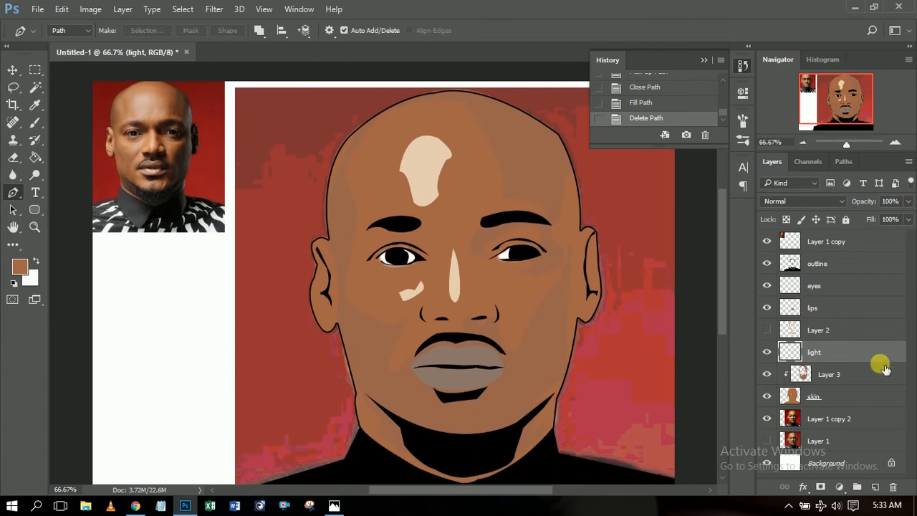
click(538, 167)
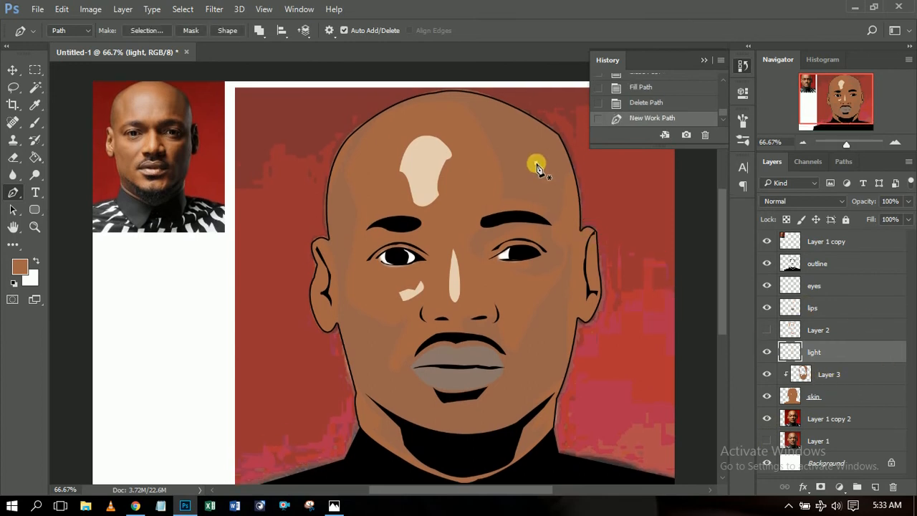
click(637, 104)
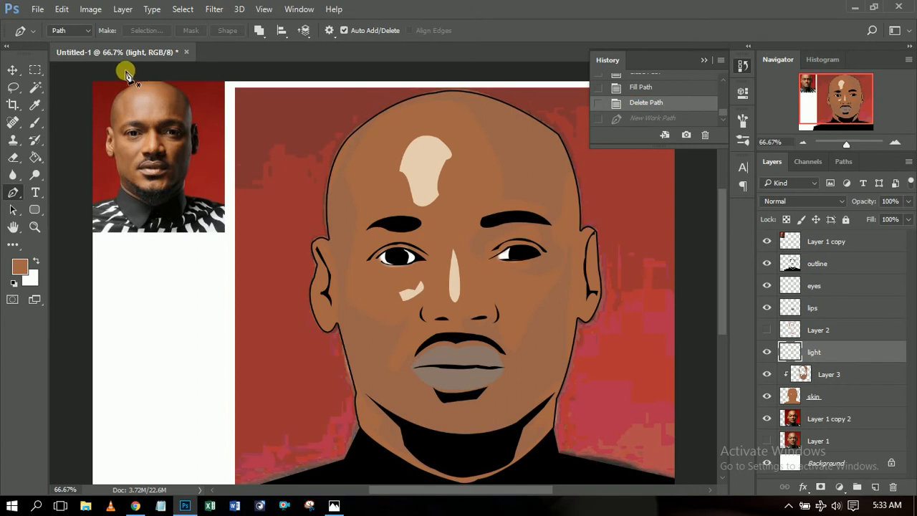
Hide the red reference photo layer and make the light layer active.
click(12, 70)
click(545, 180)
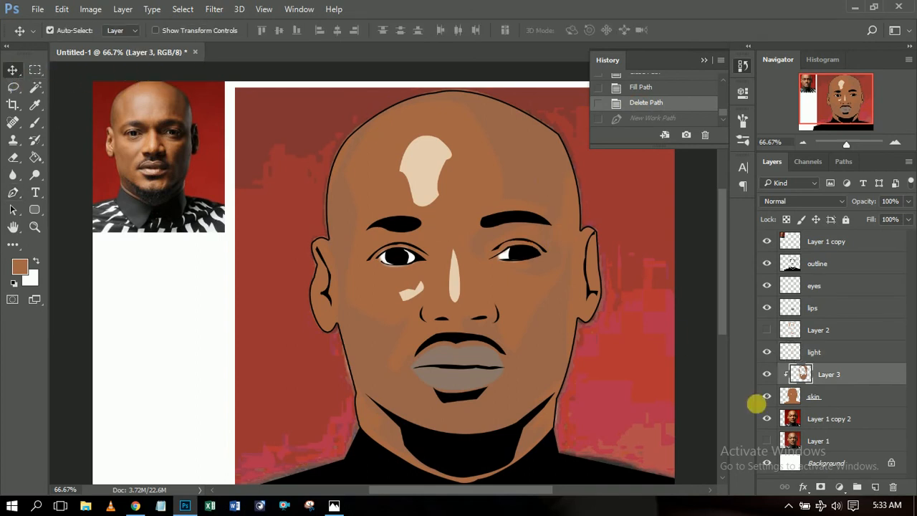
click(766, 418)
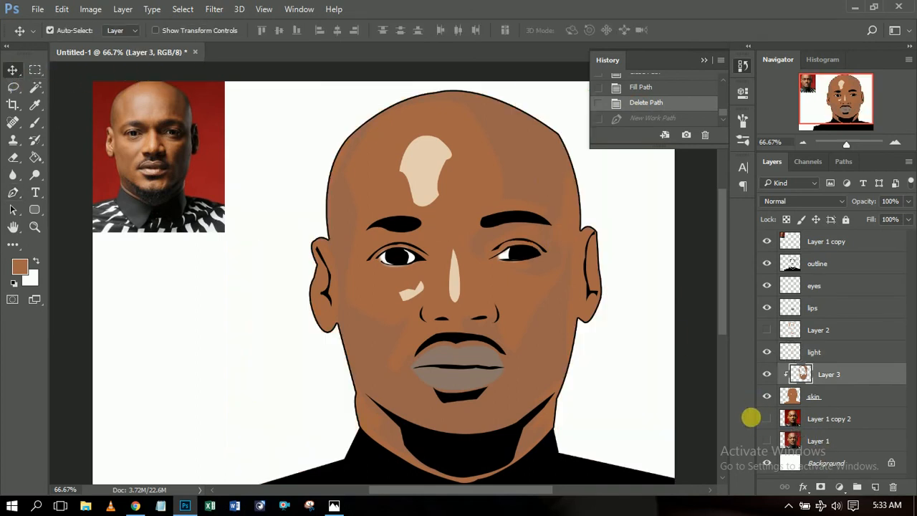
mouse_move(724, 246)
mouse_down()
mouse_move(726, 263)
mouse_move(726, 254)
mouse_up()
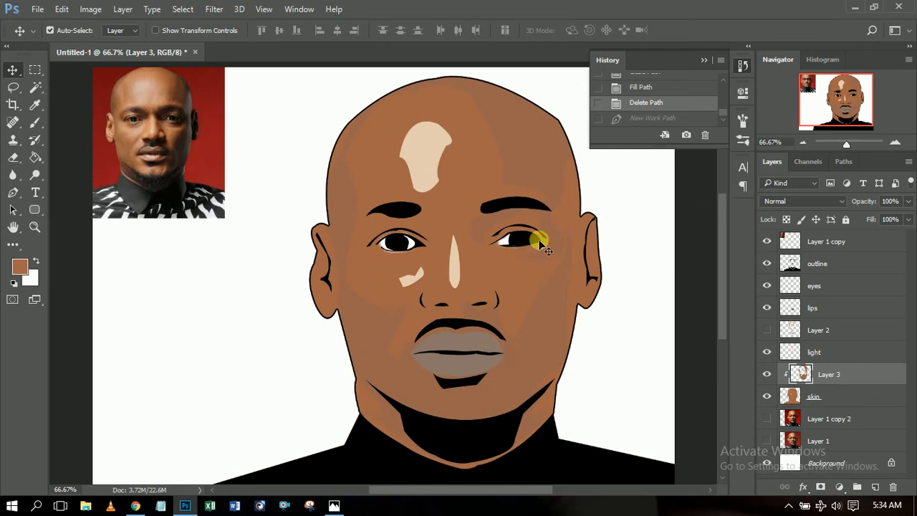
click(436, 166)
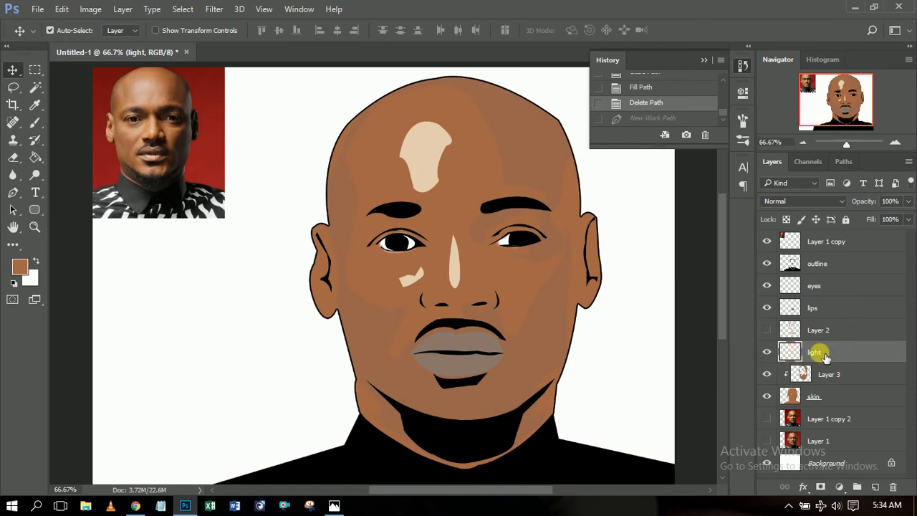
Lower the light layer's opacity to 58%, then select Layer 3.
click(907, 203)
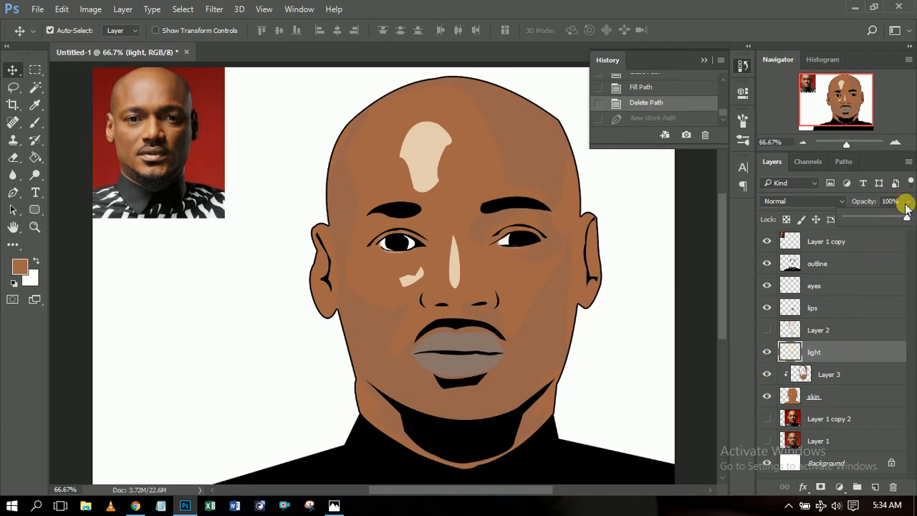
drag(906, 215, 885, 221)
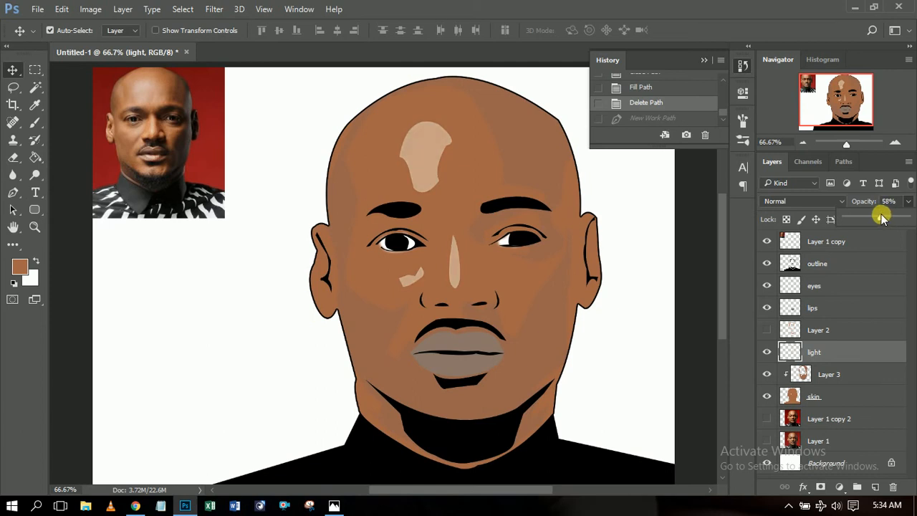
drag(881, 218, 882, 217)
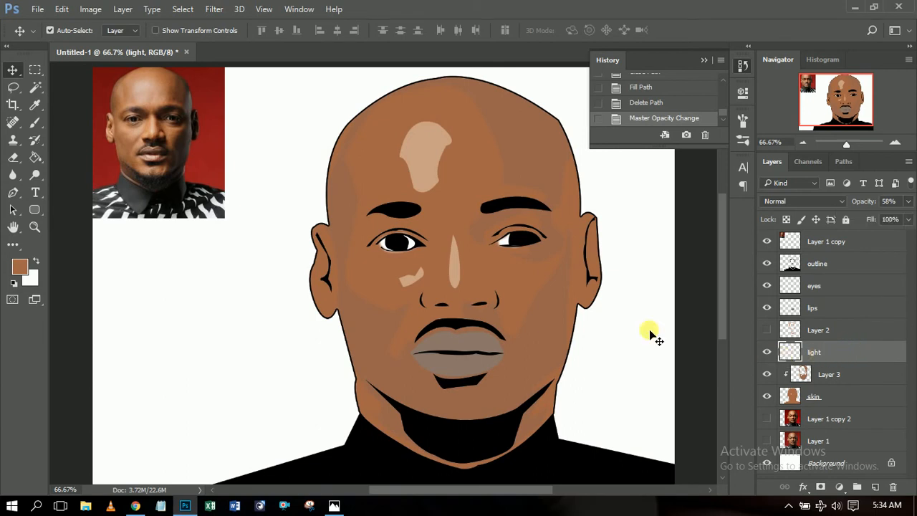
click(375, 329)
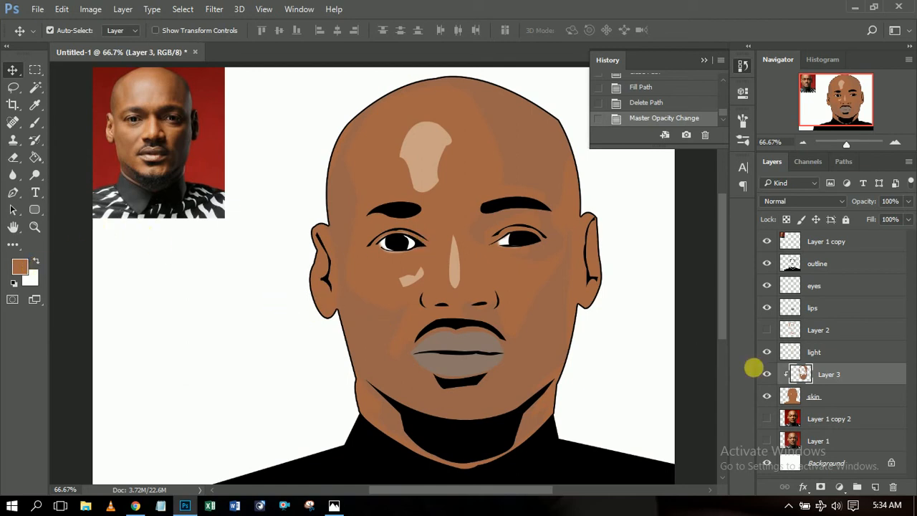
Load Layer 3's pixels as a selection and fill it with dark brown #653f2d.
ctrl+click(804, 378)
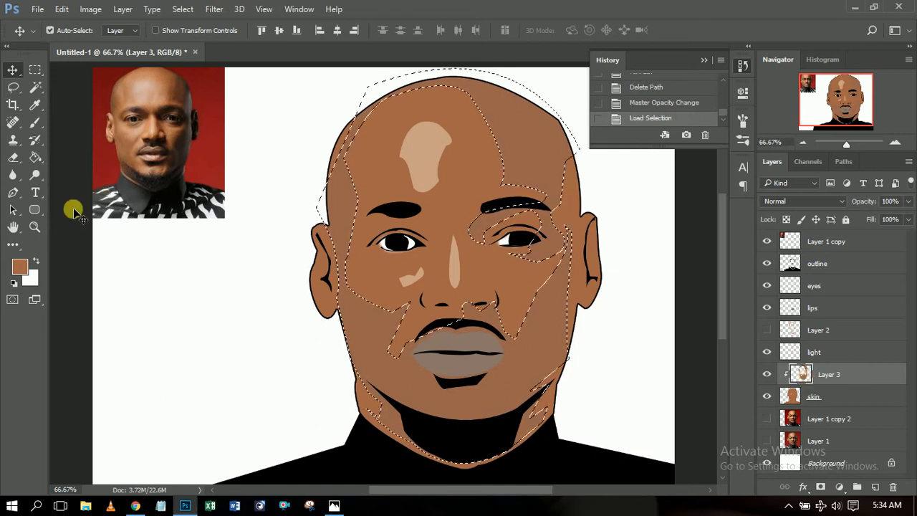
click(62, 10)
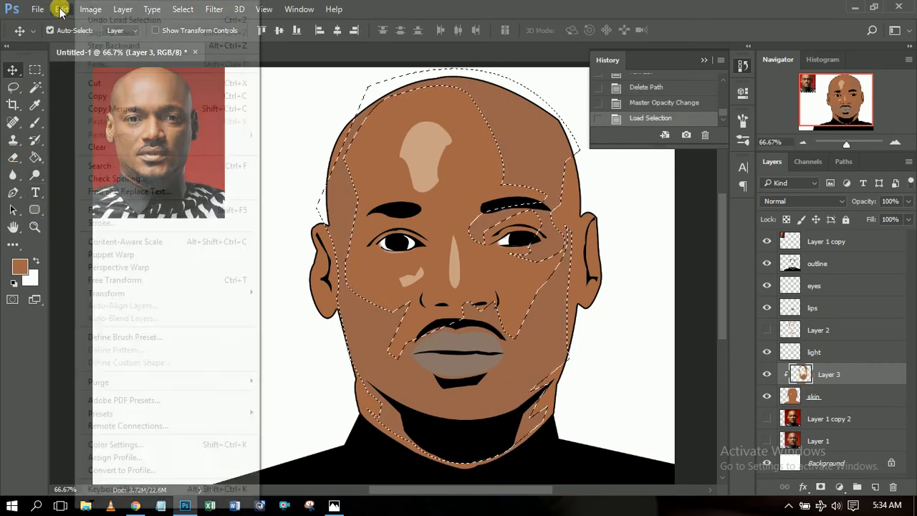
click(116, 207)
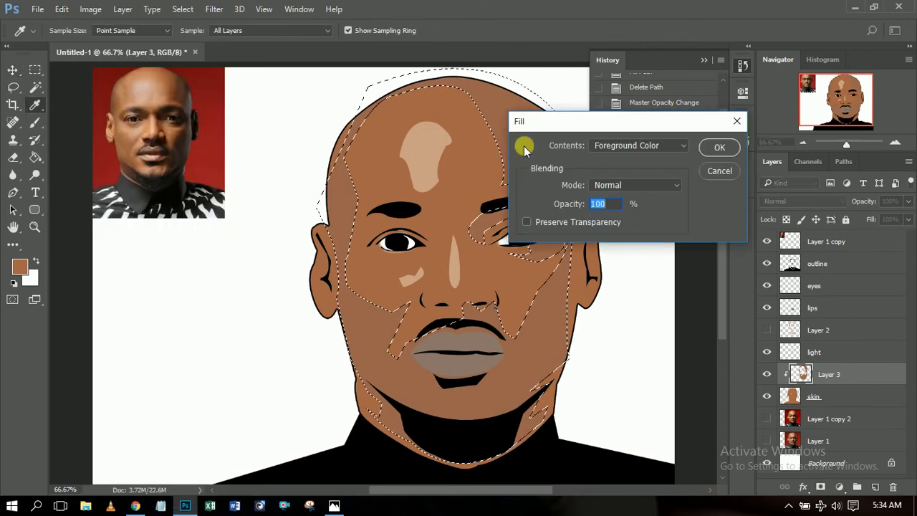
click(680, 148)
click(646, 176)
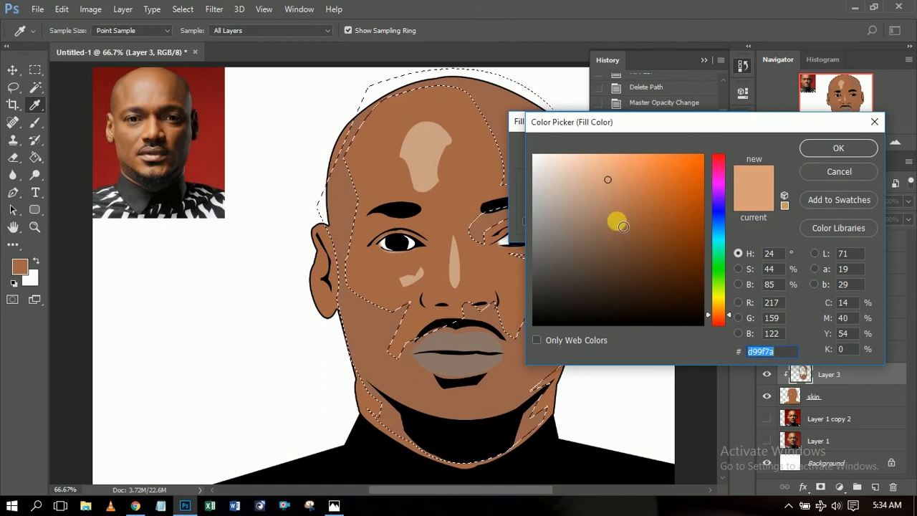
click(618, 223)
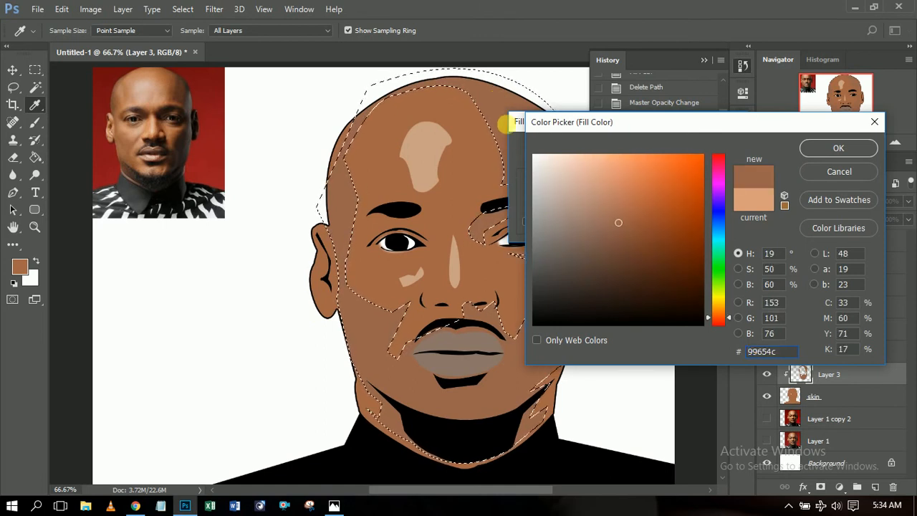
click(627, 258)
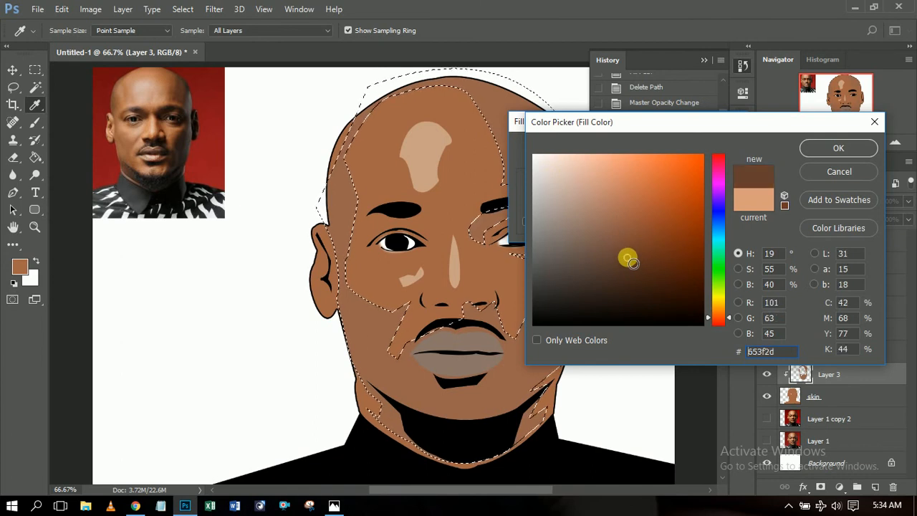
click(835, 147)
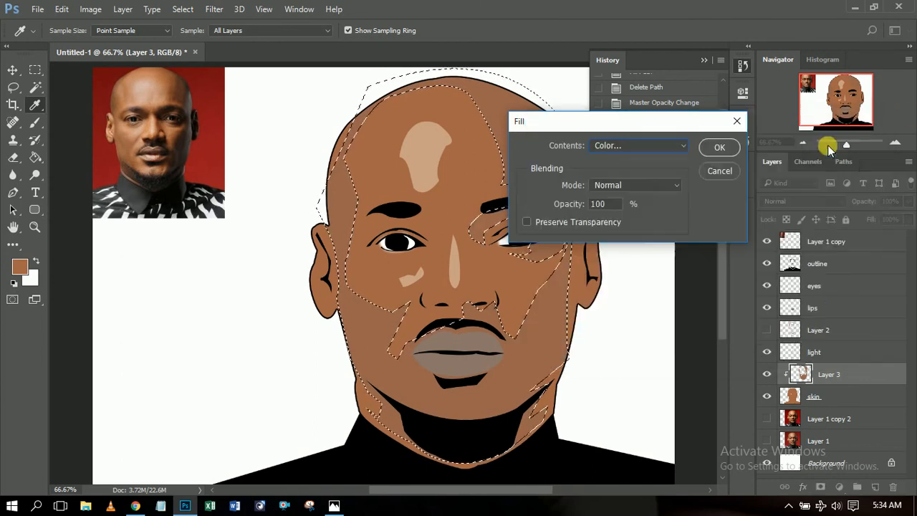
click(720, 150)
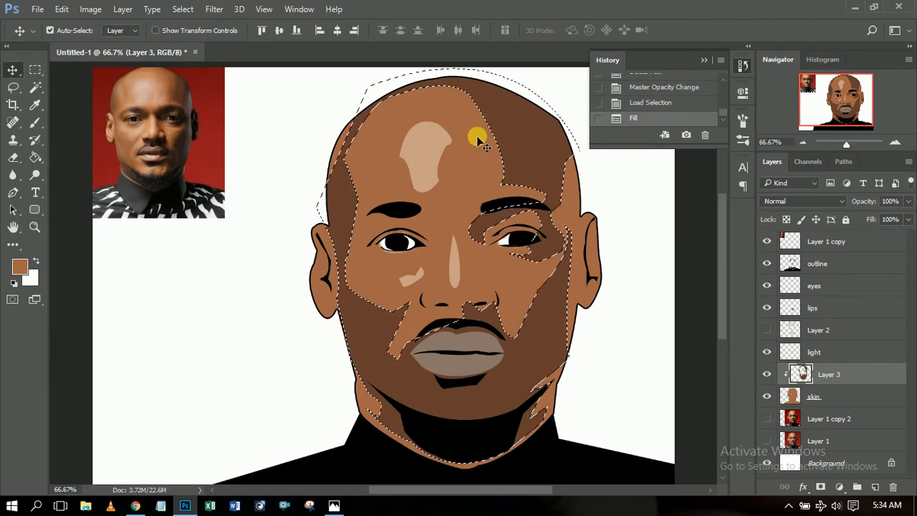
Clear the selection and return to the Move tool.
click(35, 69)
click(264, 132)
click(12, 69)
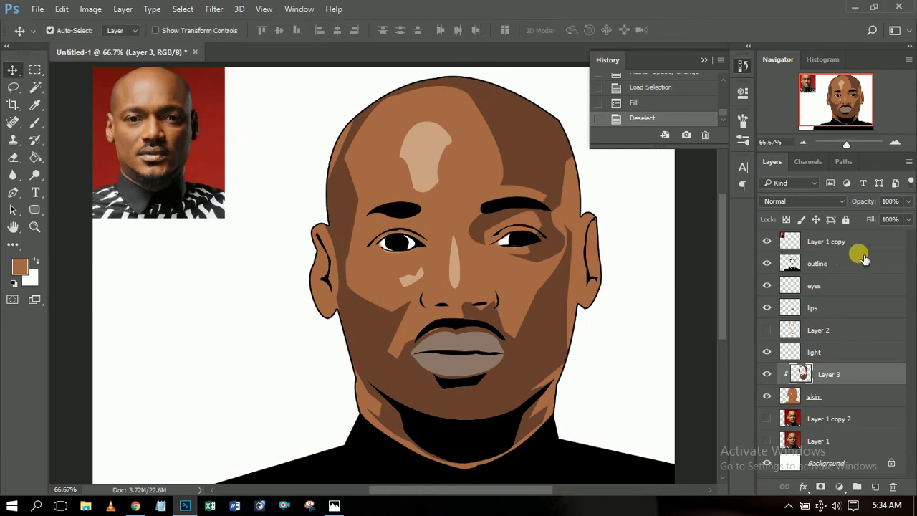
click(907, 203)
Drop Layer 3's opacity to 28% and zoom the view to 100% on the face.
drag(907, 220, 870, 217)
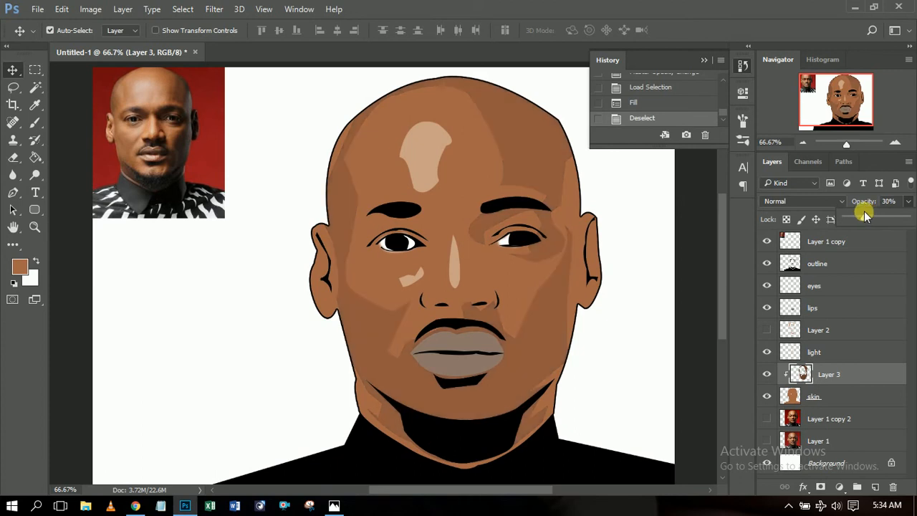
drag(864, 213, 859, 213)
click(802, 142)
click(802, 143)
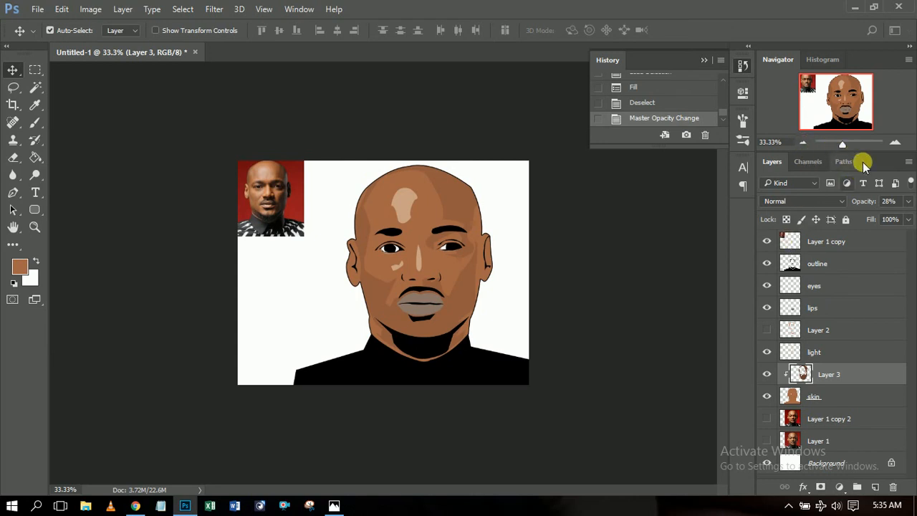
click(894, 147)
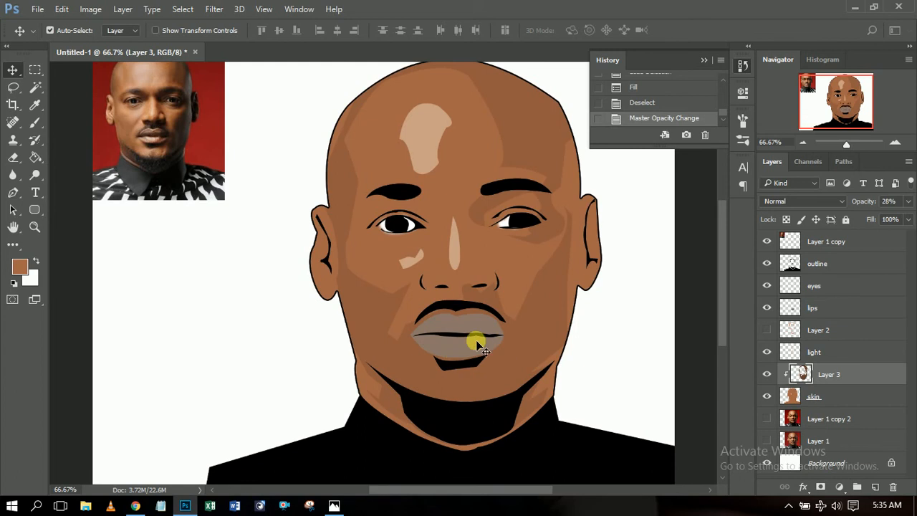
click(895, 143)
drag(389, 492, 419, 492)
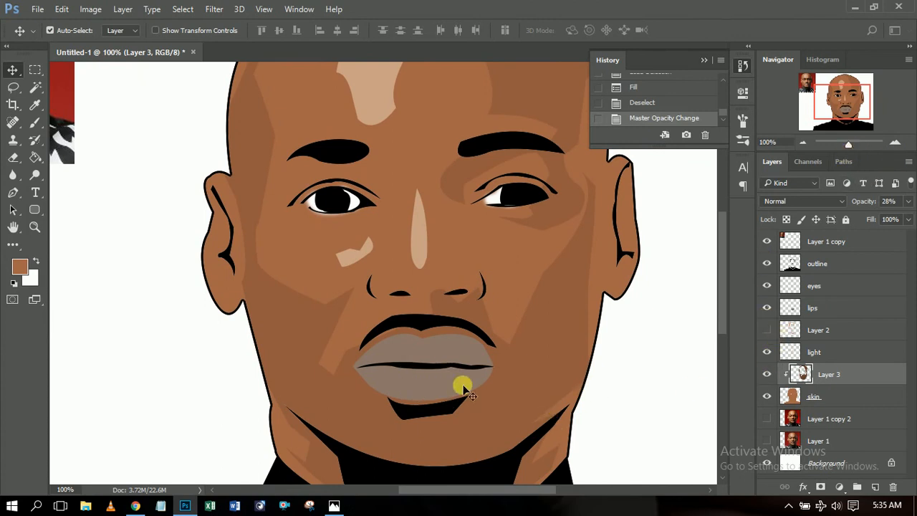
Hide Layer 3, skin, light and lips layers, and show the original photo under the line art.
click(768, 375)
click(767, 396)
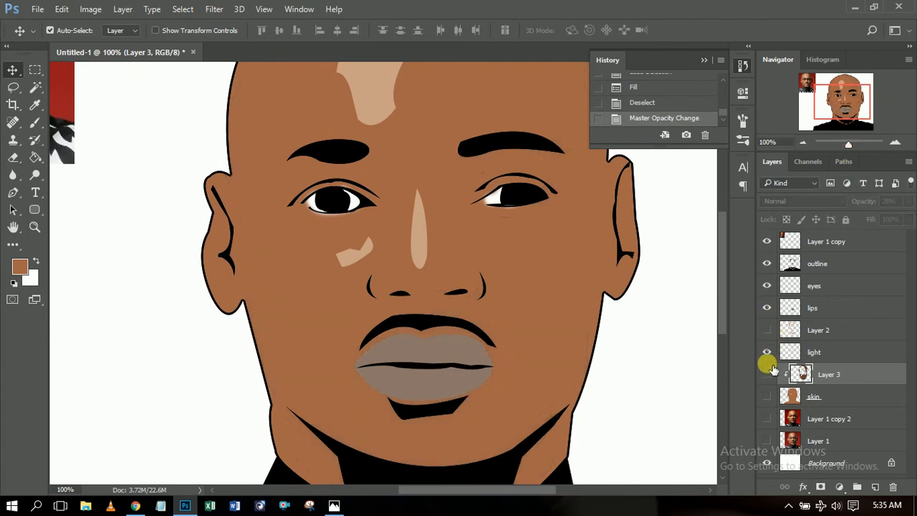
click(768, 353)
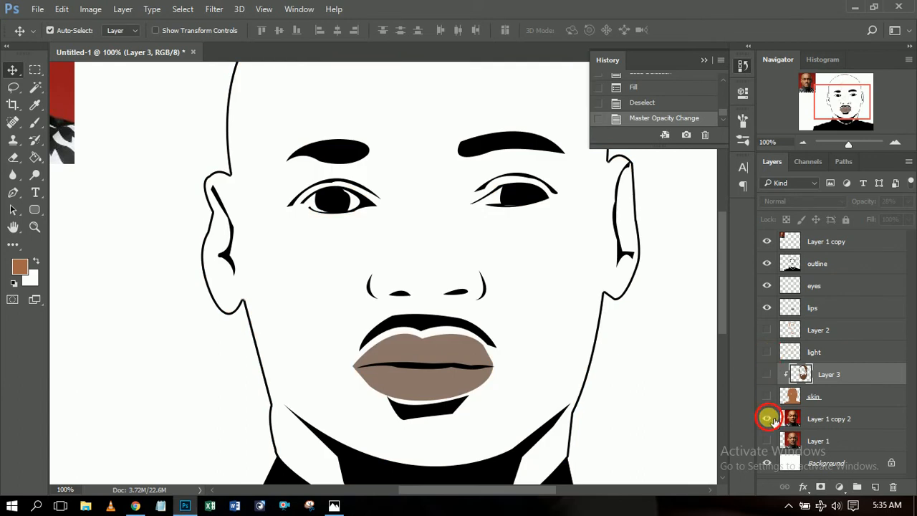
click(767, 419)
click(768, 419)
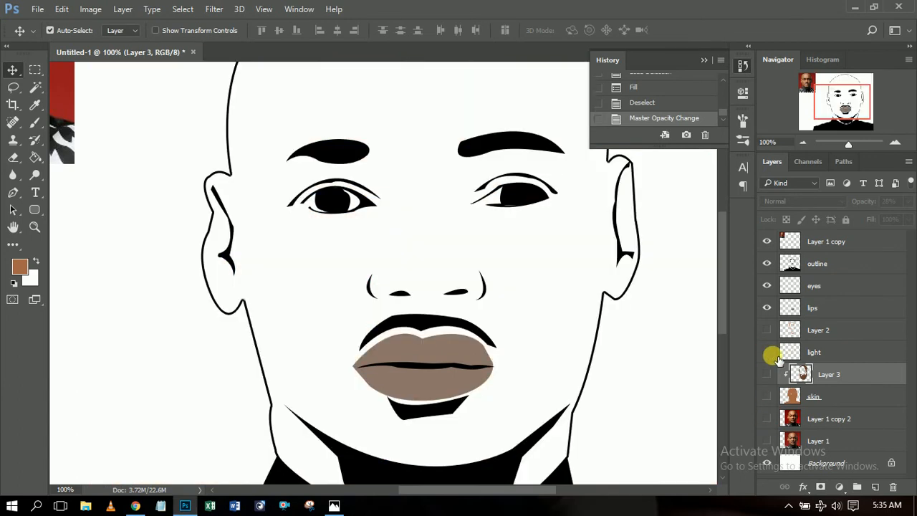
click(768, 309)
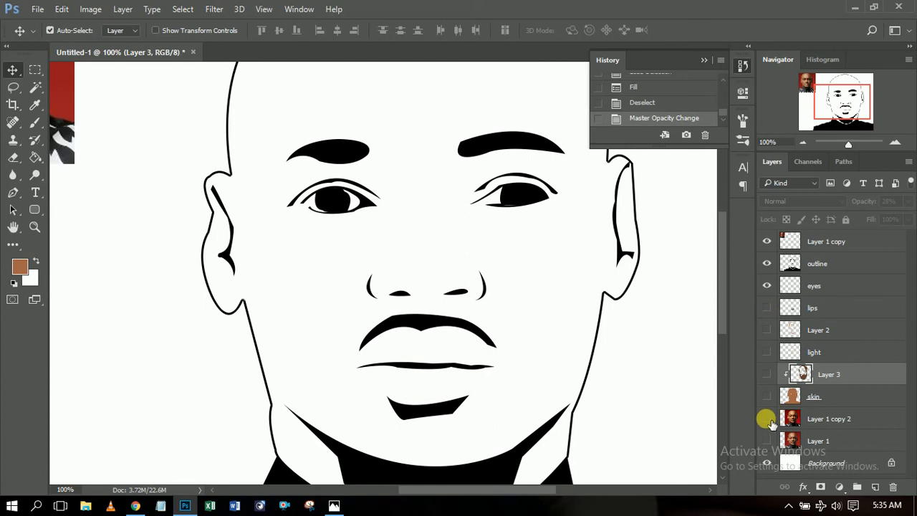
click(768, 419)
click(767, 419)
click(767, 441)
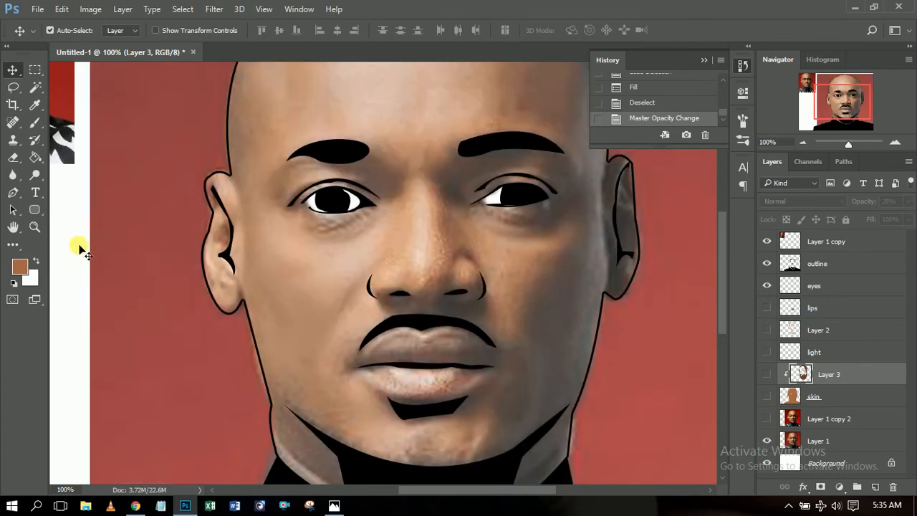
click(12, 192)
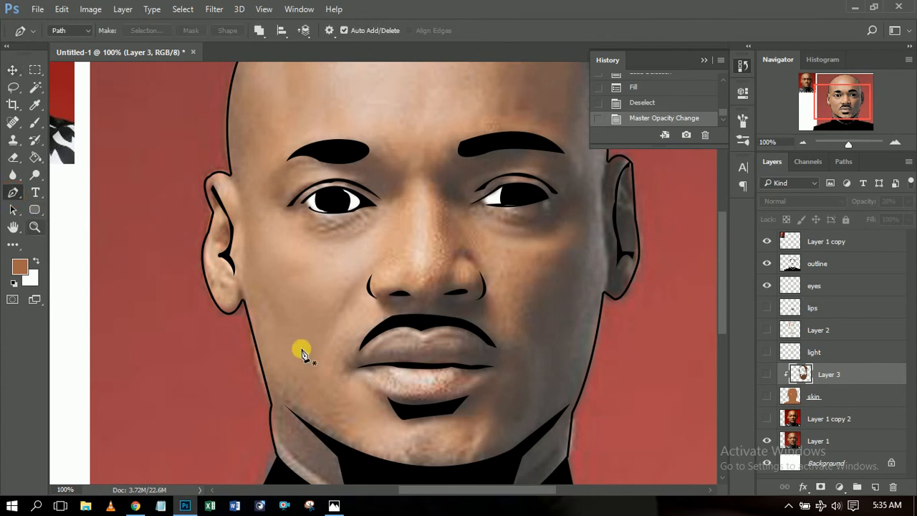
With the light layer active, draw a closed curved pen path along the lower lip.
click(817, 351)
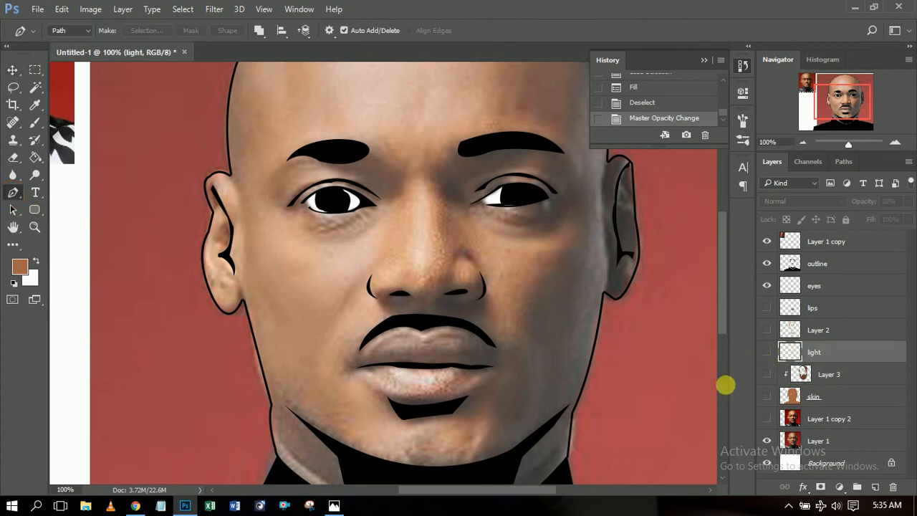
click(388, 370)
click(412, 381)
drag(445, 379, 465, 374)
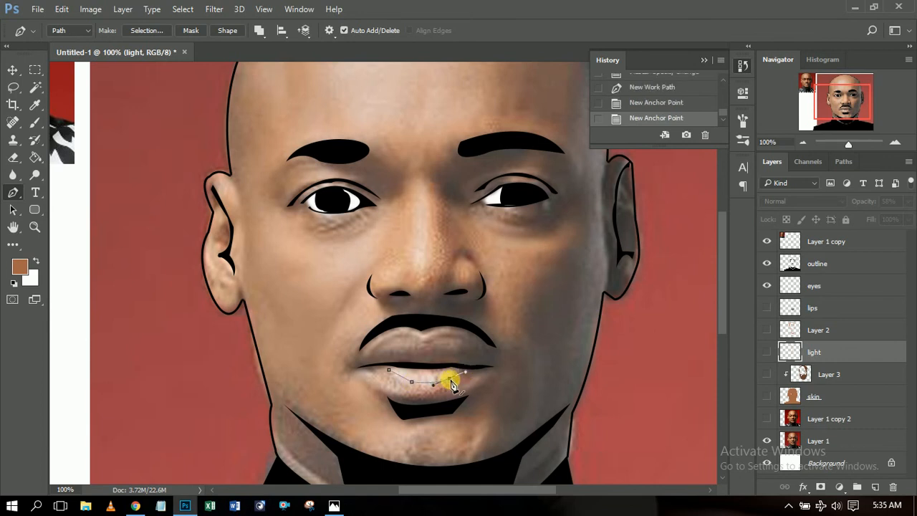
click(454, 377)
click(390, 371)
drag(389, 371, 377, 369)
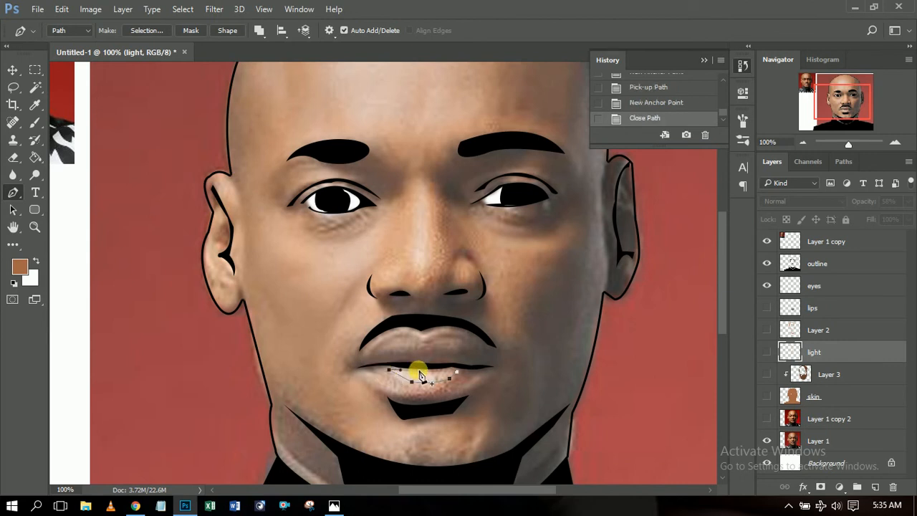
Show the light layer again and raise its opacity to 100%.
click(767, 352)
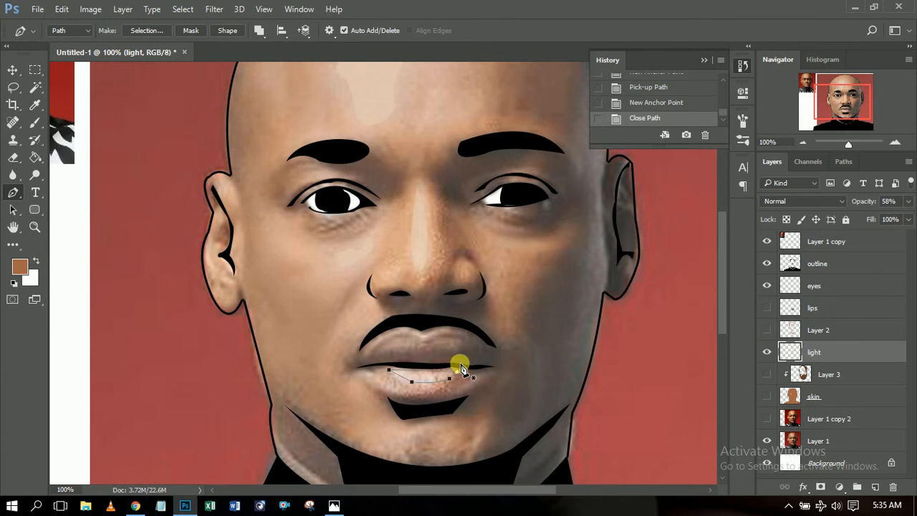
right_click(459, 364)
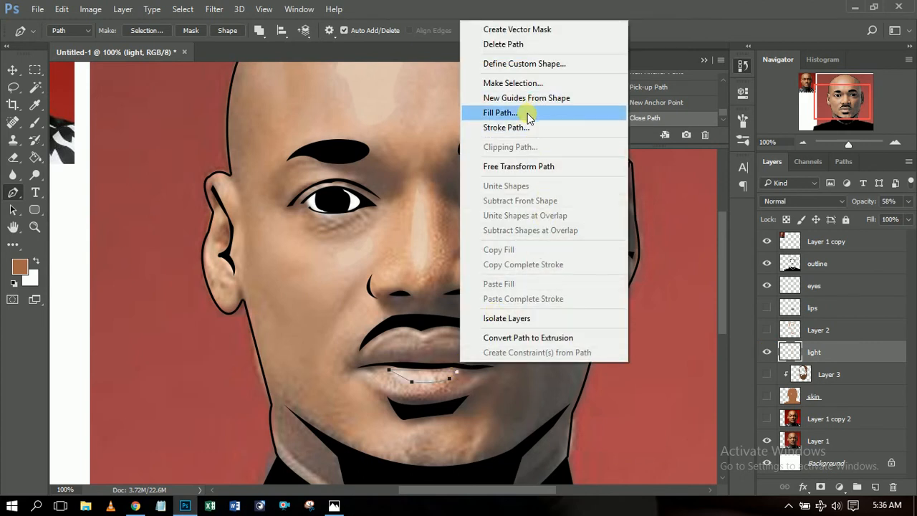
click(631, 29)
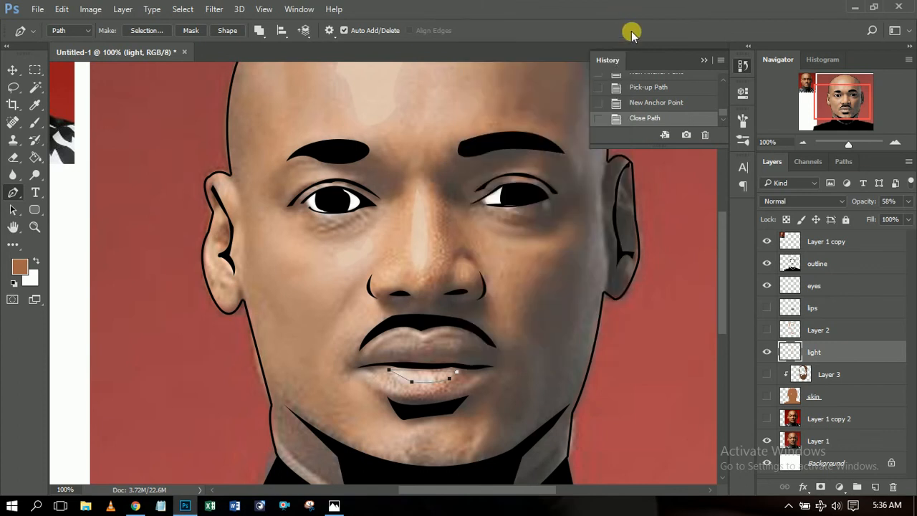
click(907, 202)
drag(883, 222, 907, 222)
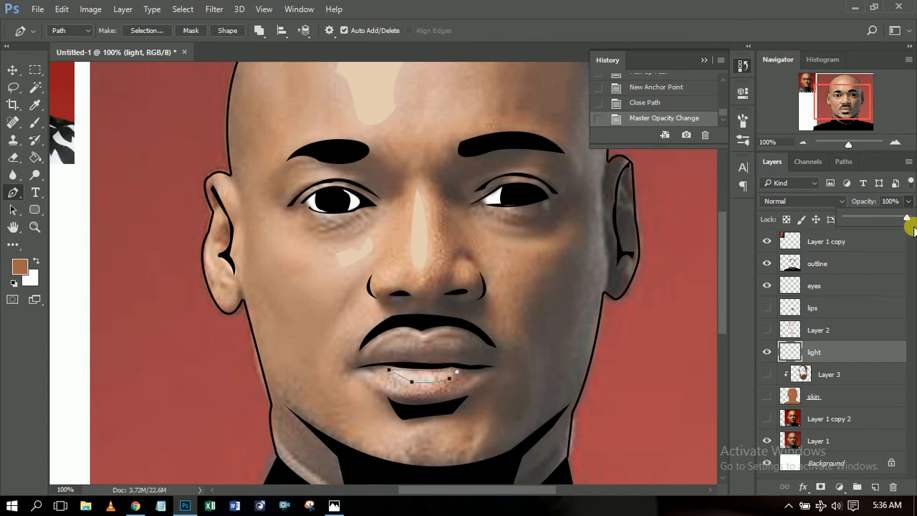
Fill the lower-lip path with the pale colour sampled from the forehead highlight.
right_click(431, 378)
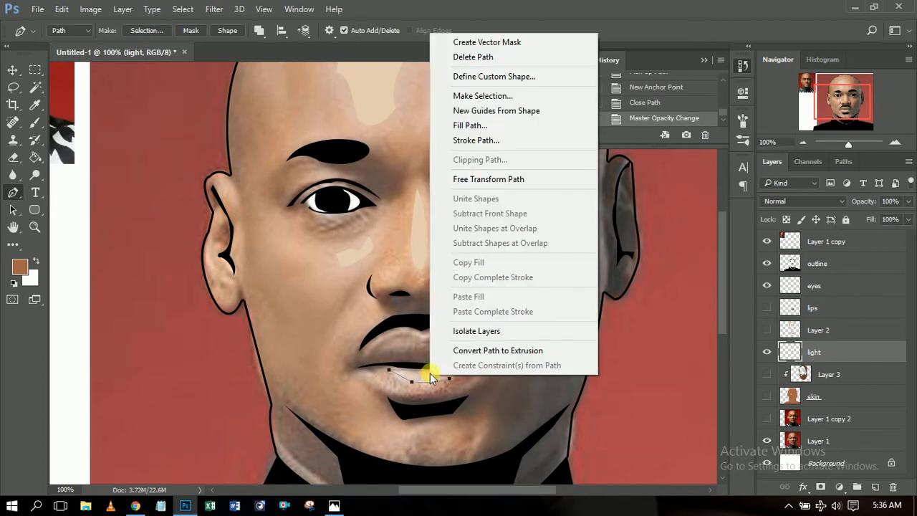
click(501, 125)
click(739, 153)
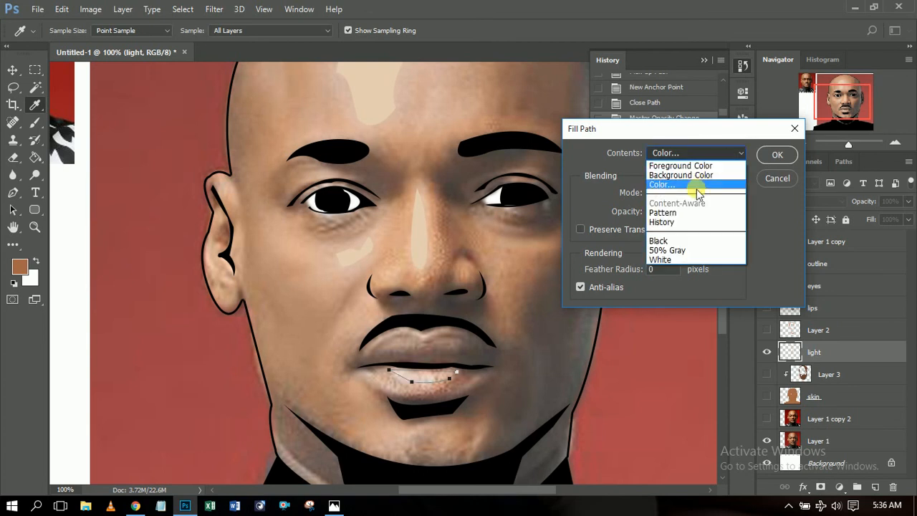
click(654, 175)
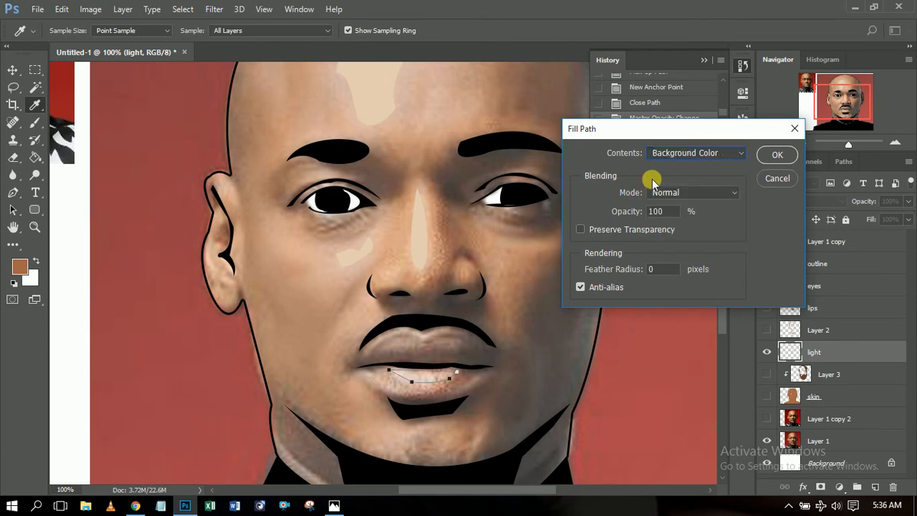
click(716, 153)
click(696, 188)
click(376, 93)
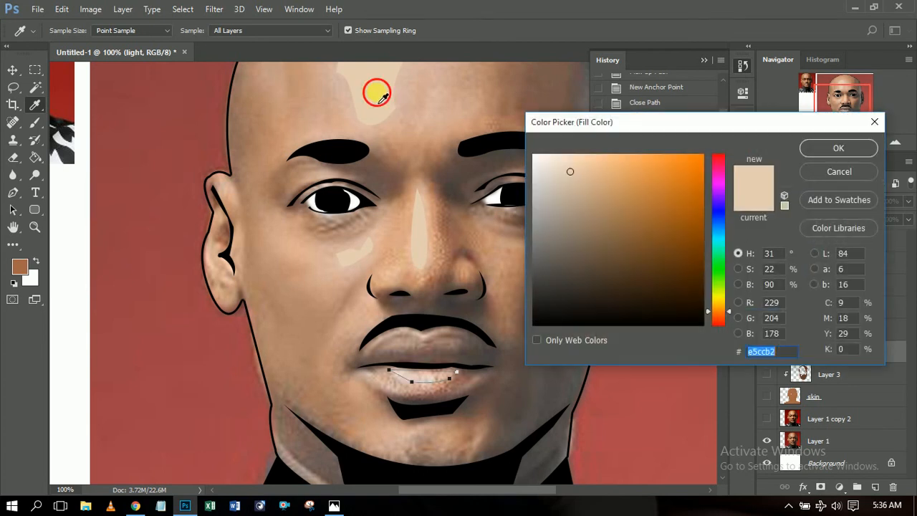
click(835, 149)
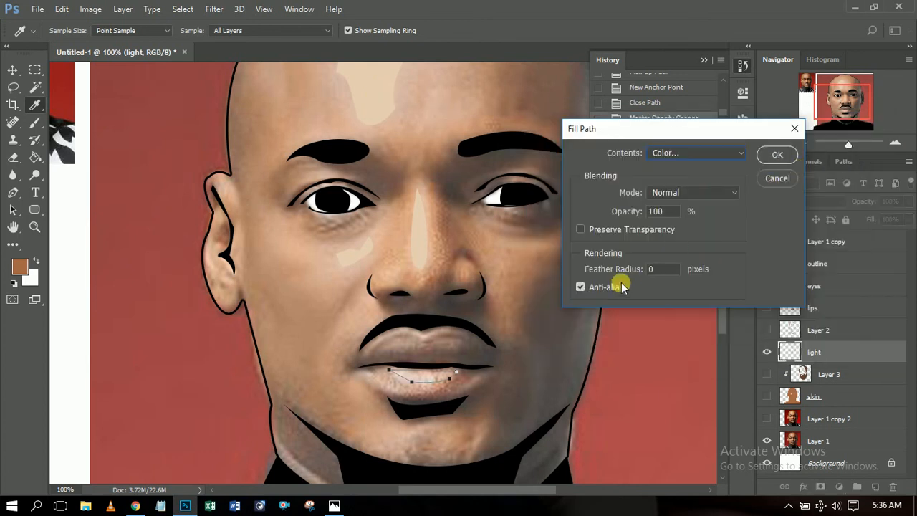
click(792, 152)
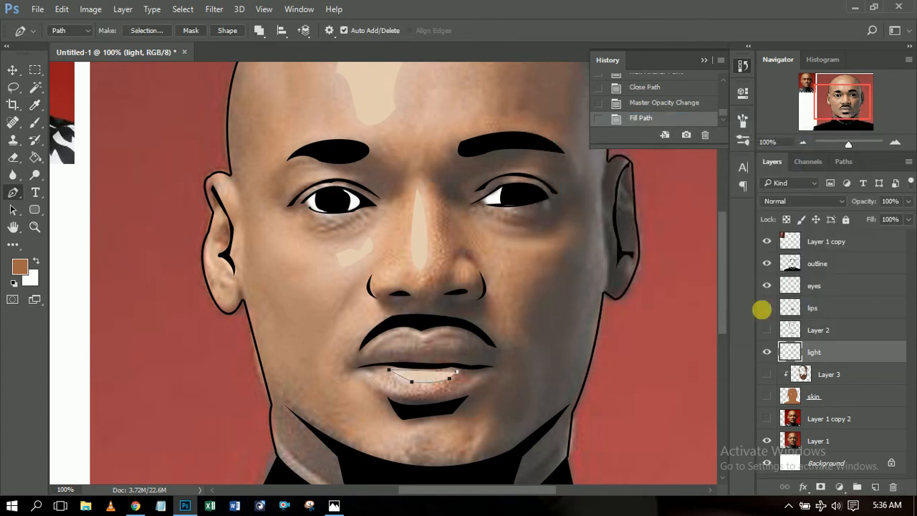
Delete the lip path and set the light layer back to 58% opacity.
right_click(540, 382)
click(563, 55)
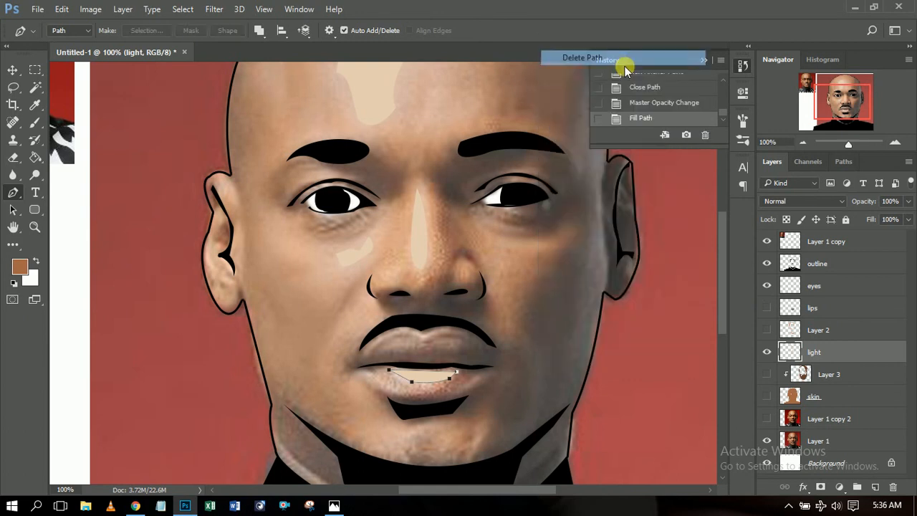
click(907, 201)
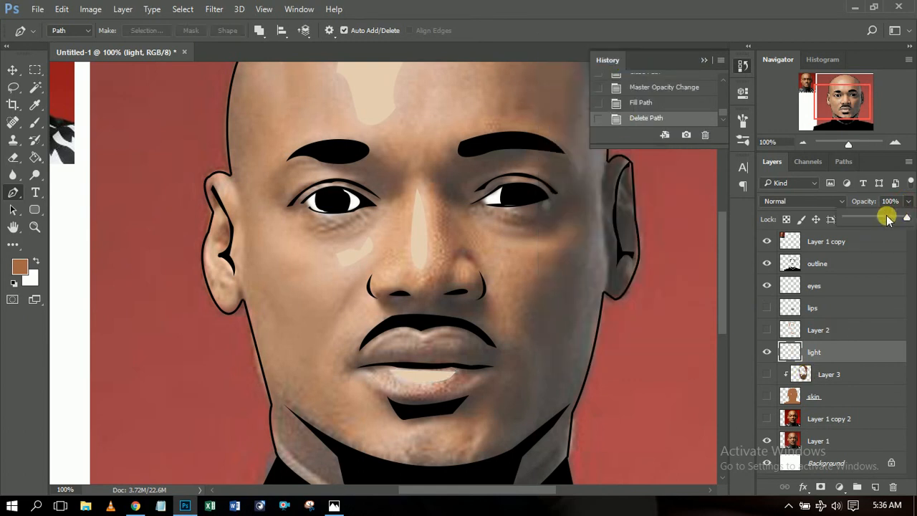
click(886, 218)
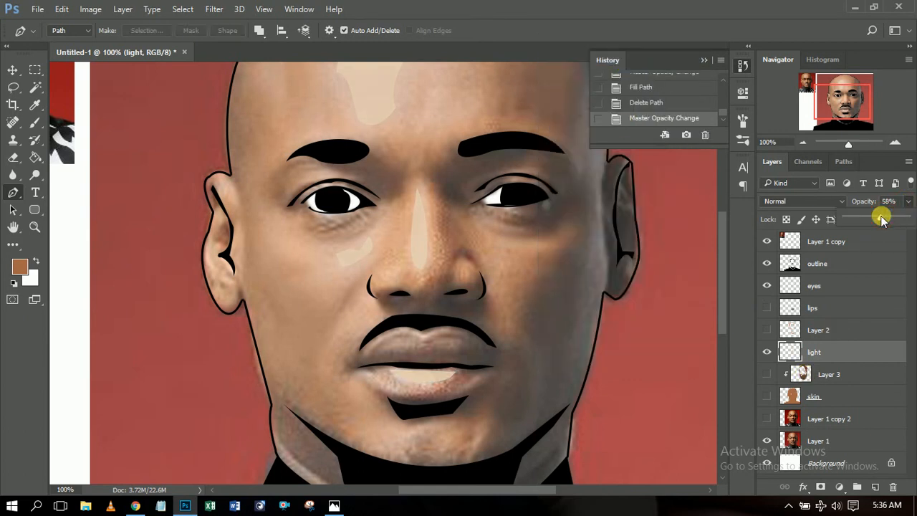
click(843, 358)
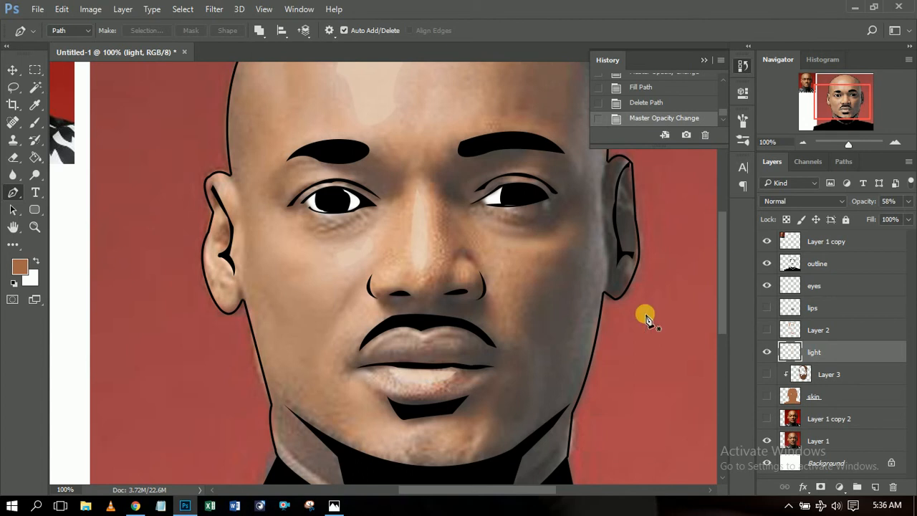
Show the skin, Layer 2, lips and red background layers, and zoom out to the whole canvas.
click(766, 396)
click(766, 396)
click(766, 397)
click(766, 329)
click(766, 307)
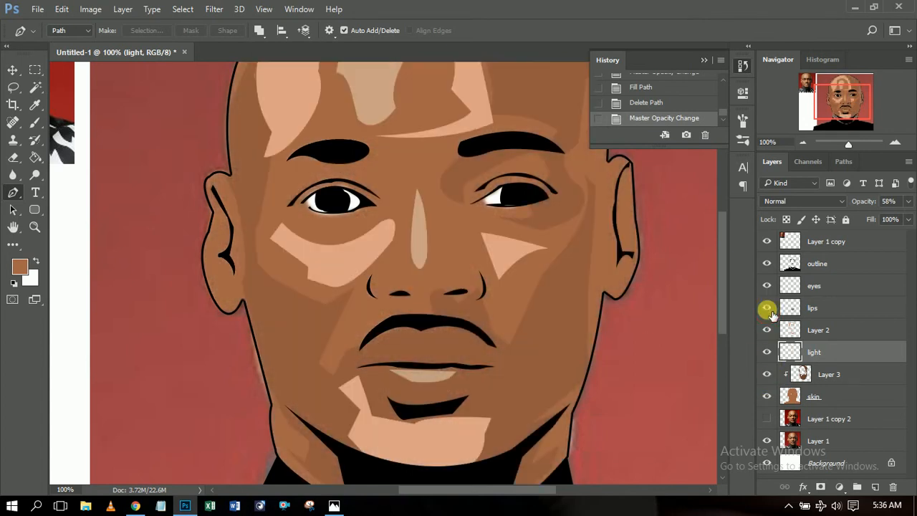
click(767, 419)
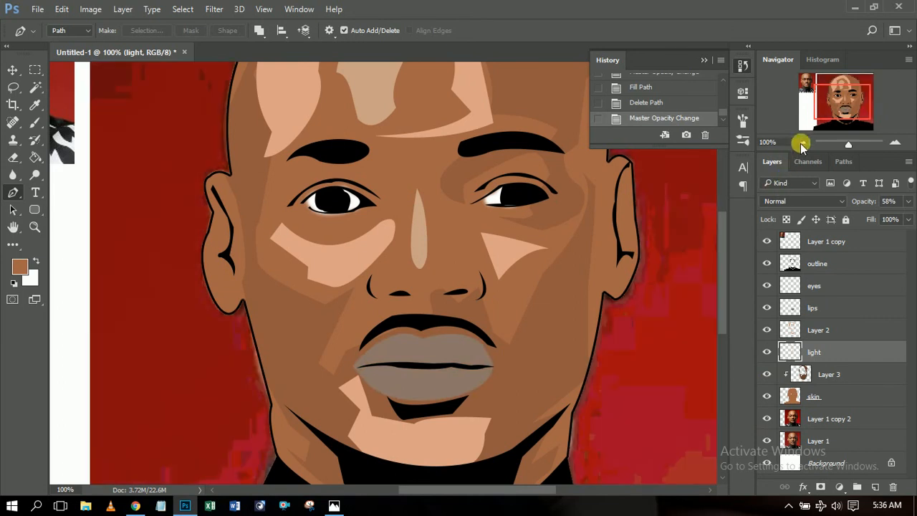
click(801, 144)
click(802, 143)
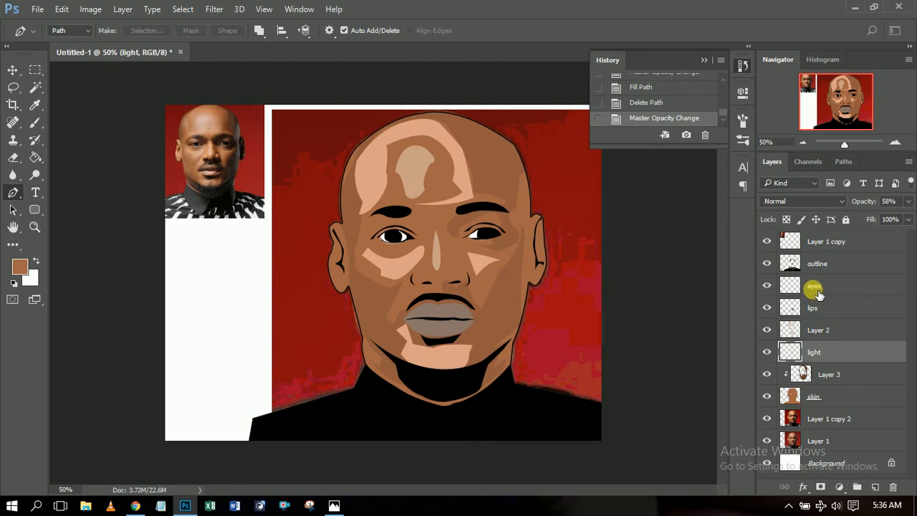
Select Layer 2 on the canvas and lower its opacity to fade the highlight patches.
click(14, 69)
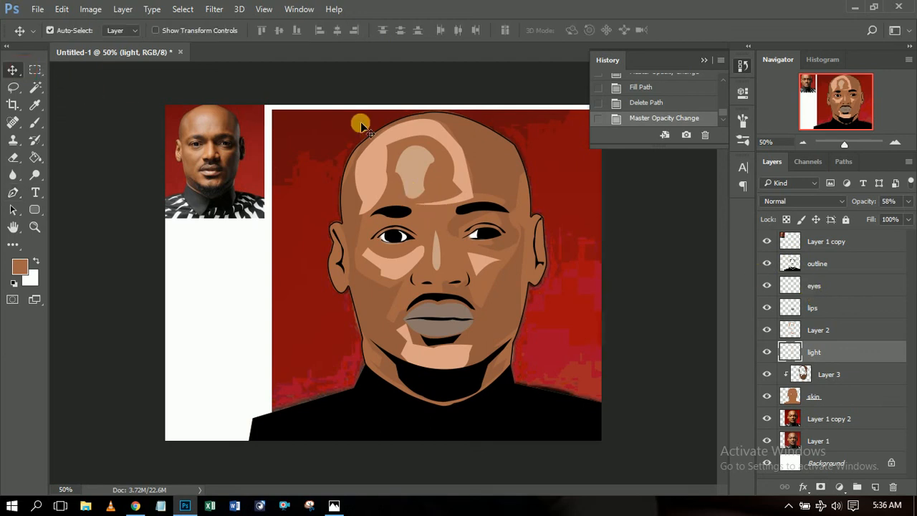
click(433, 136)
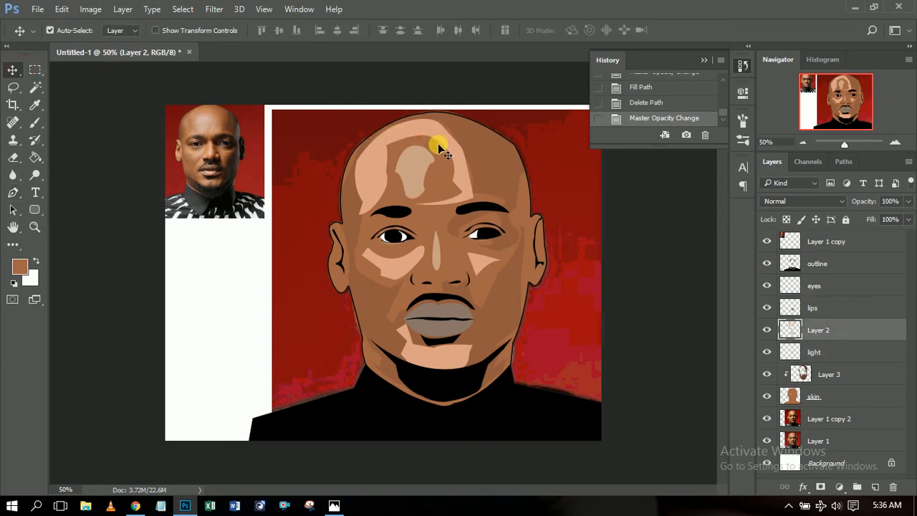
click(907, 201)
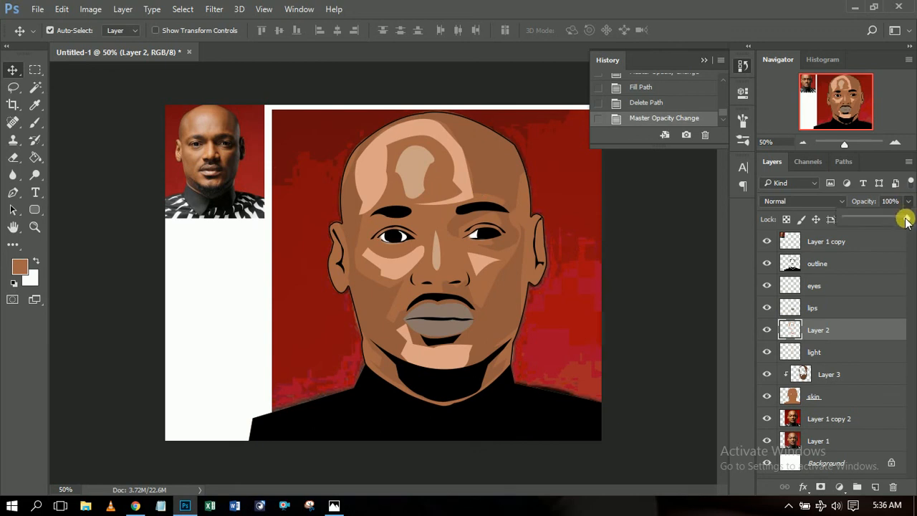
drag(906, 220, 860, 211)
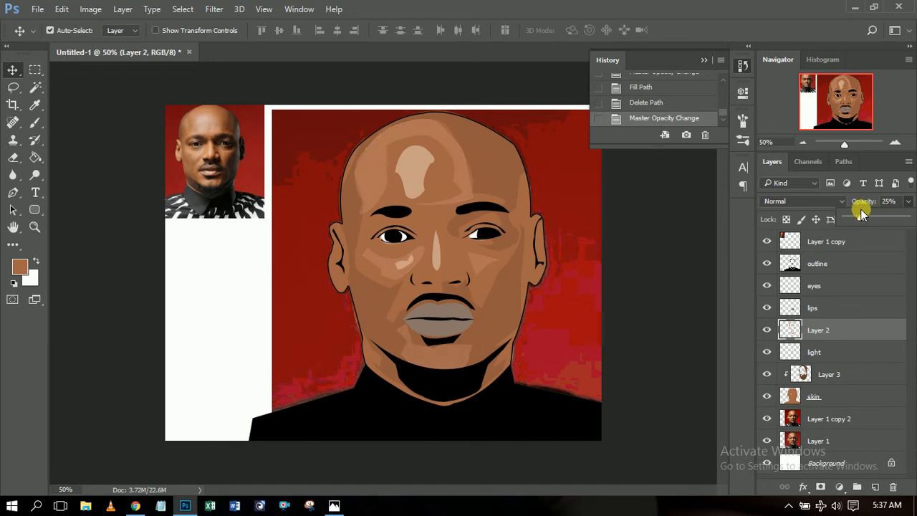
drag(853, 215, 853, 215)
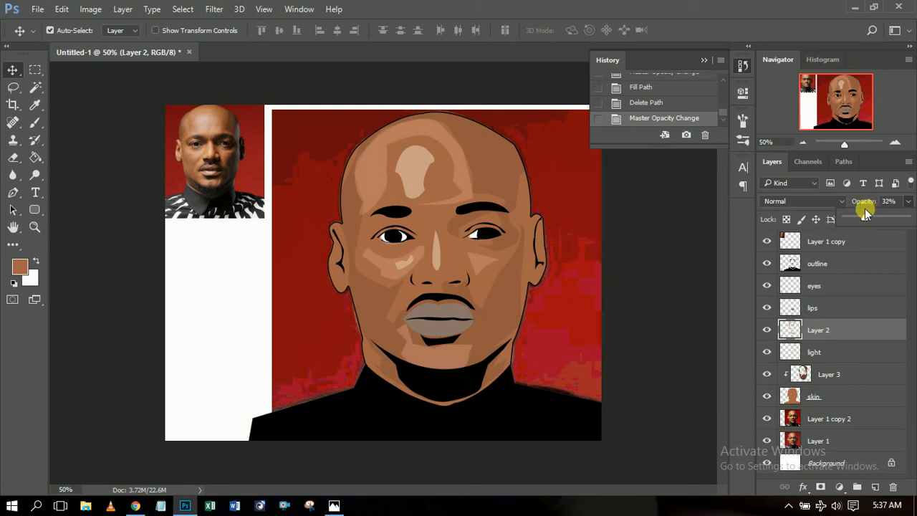
drag(865, 208, 865, 208)
Set the light layer to 48% opacity and move it above the lips layer.
click(414, 185)
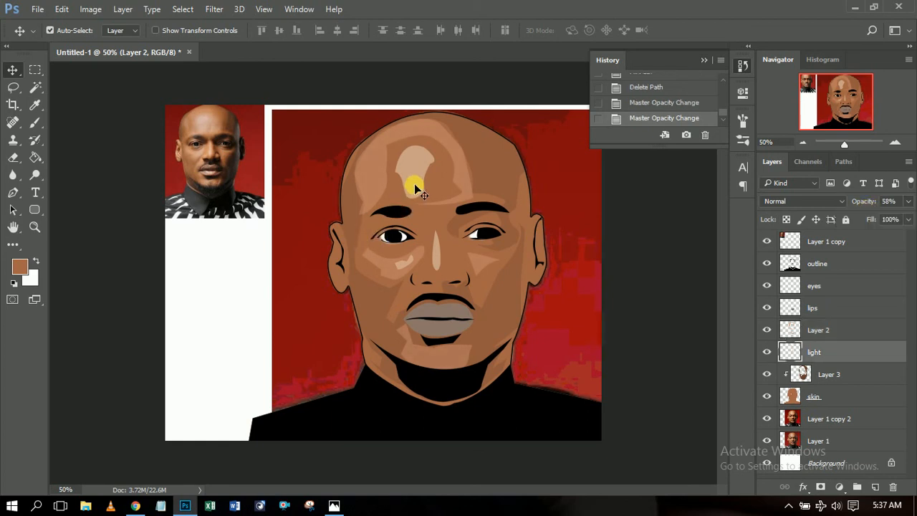
click(908, 204)
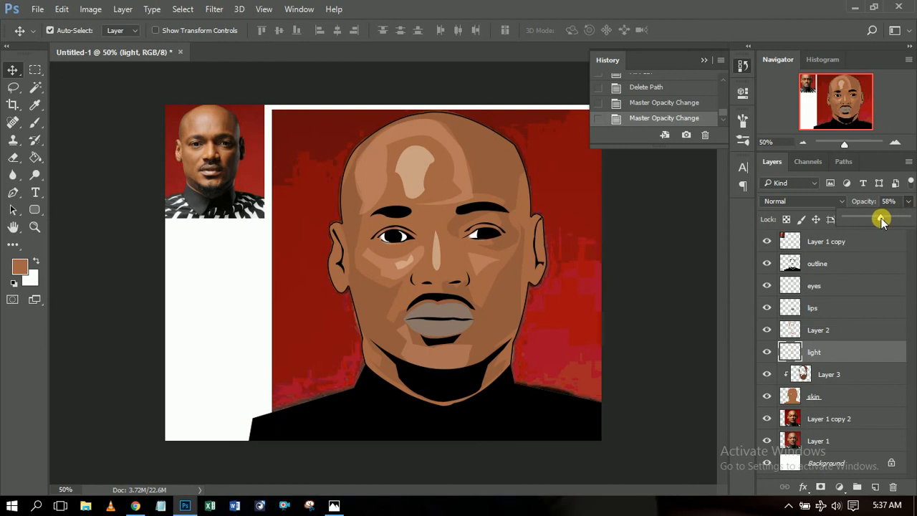
drag(875, 220, 875, 220)
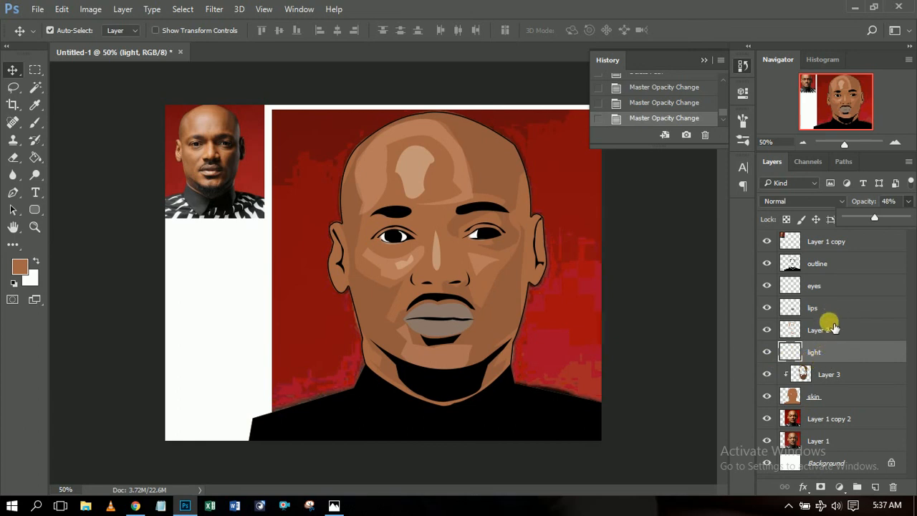
drag(830, 354, 839, 306)
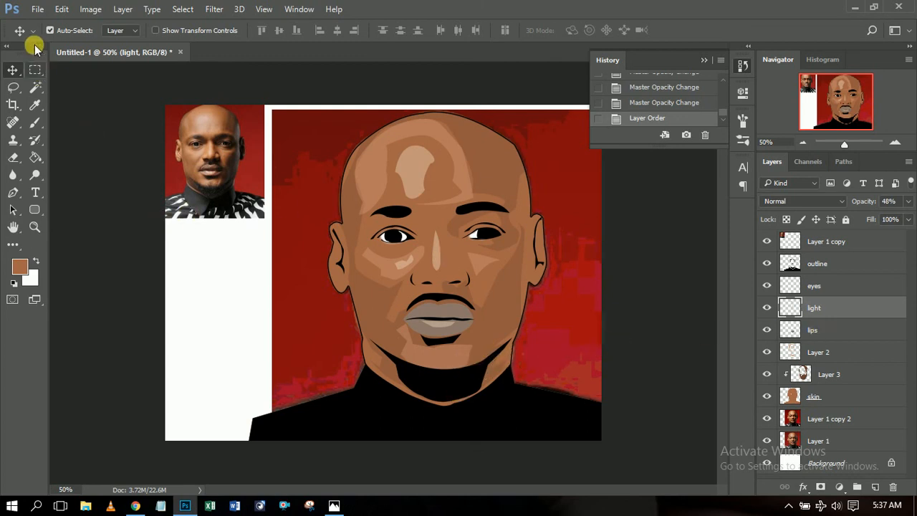
Select the layers from Layer 1 copy through skin and gather them into Group 1.
drag(210, 198, 214, 195)
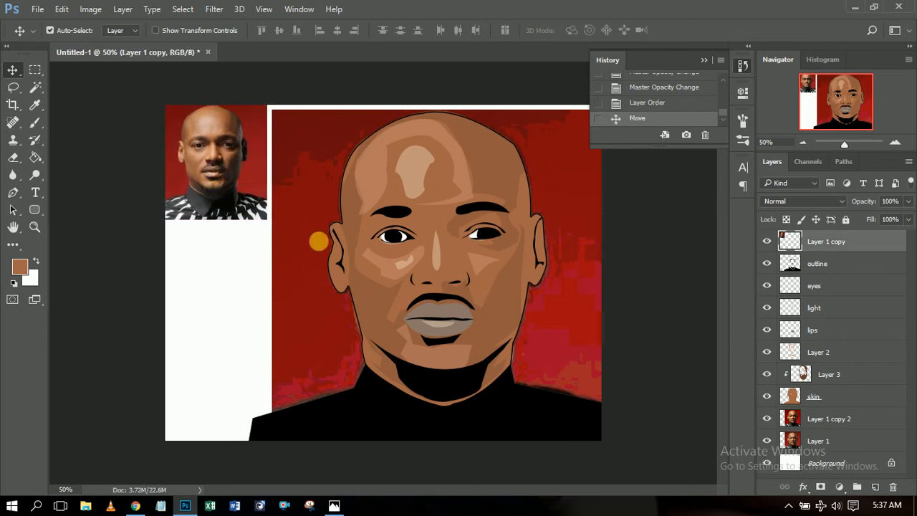
click(784, 508)
click(786, 507)
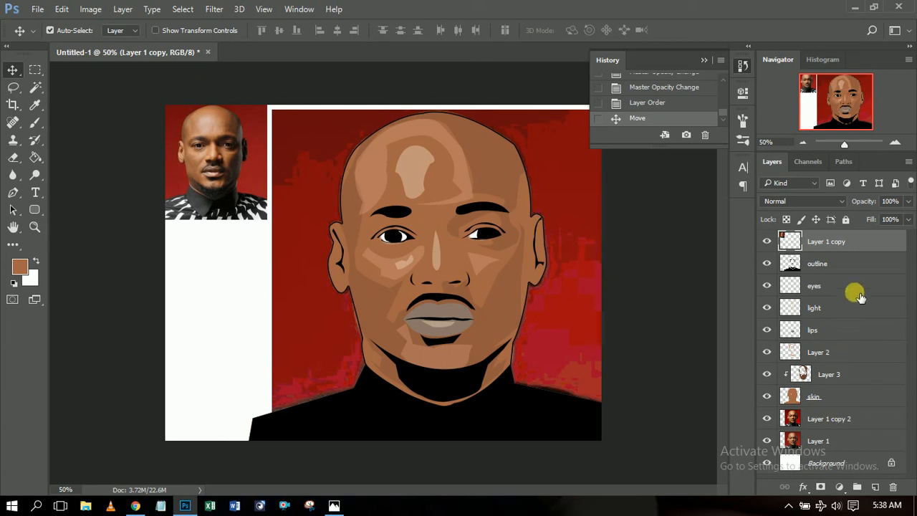
click(856, 263)
click(854, 242)
shift+click(853, 398)
drag(847, 241, 856, 487)
Hide the red background and reference photo, then duplicate Group 1 as Group 1 copy.
click(767, 256)
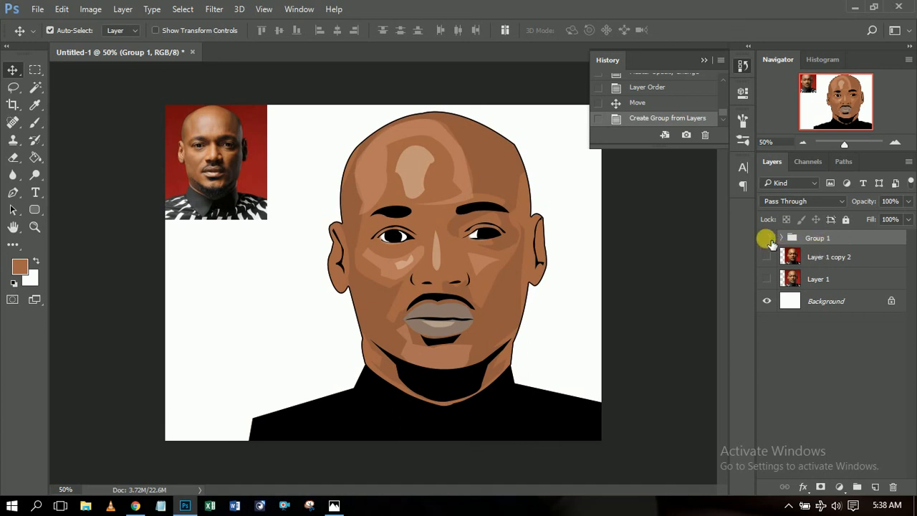
click(766, 238)
click(766, 238)
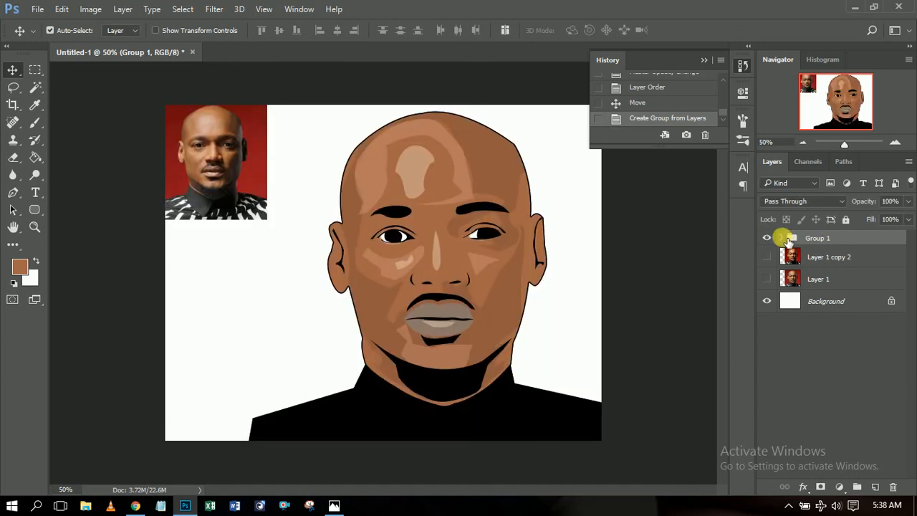
click(190, 151)
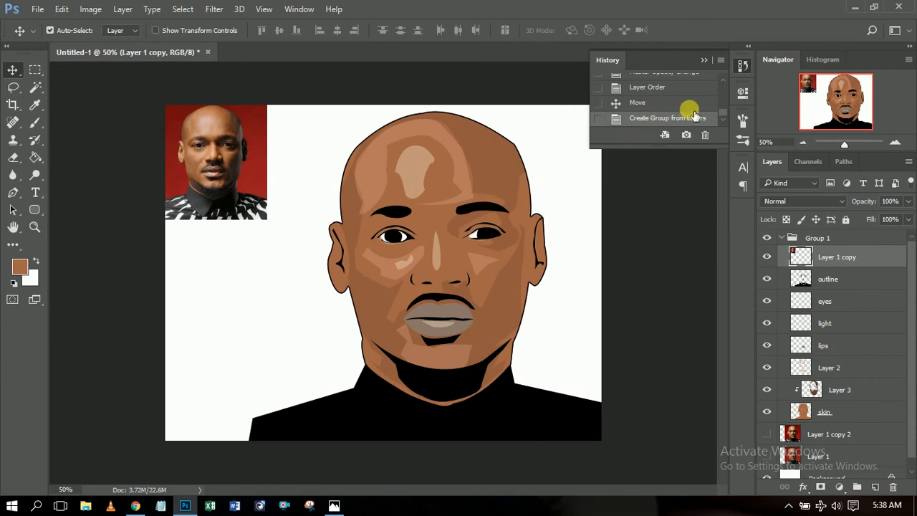
click(767, 258)
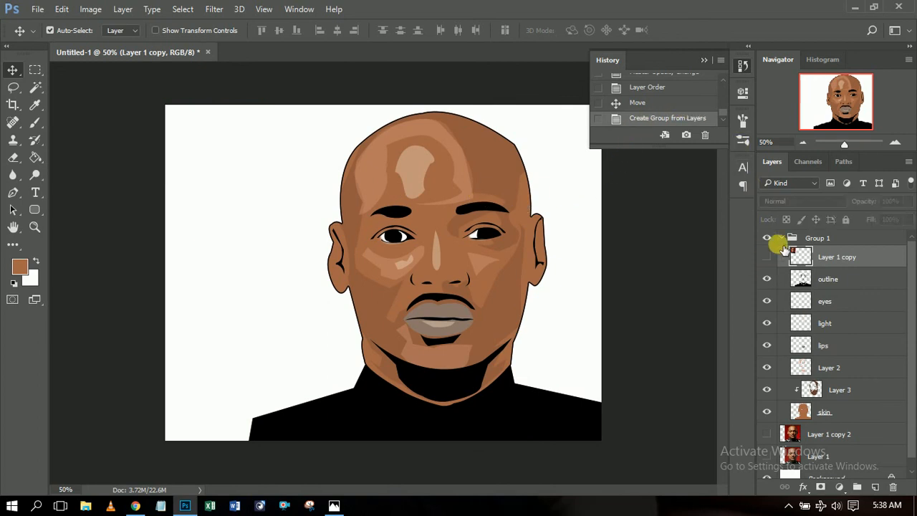
click(780, 239)
drag(819, 239, 877, 488)
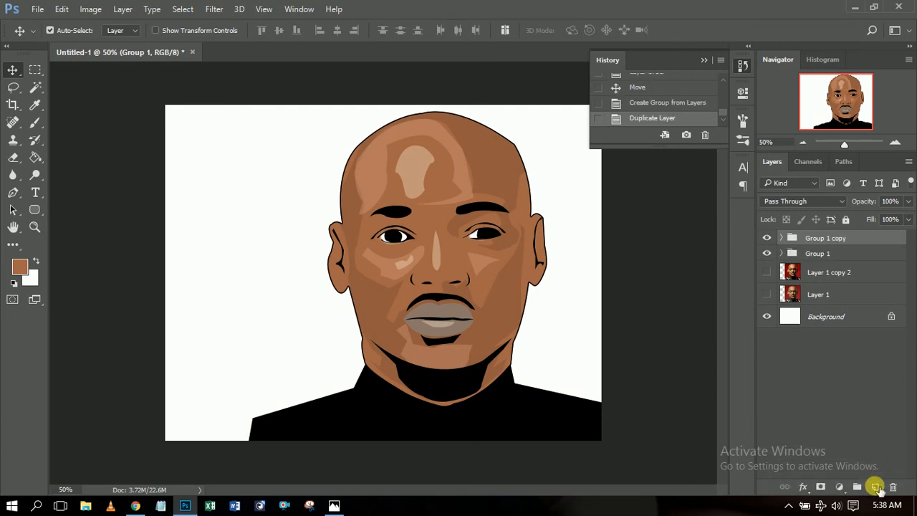
Merge the Group 1 copy into a single layer.
right_click(795, 238)
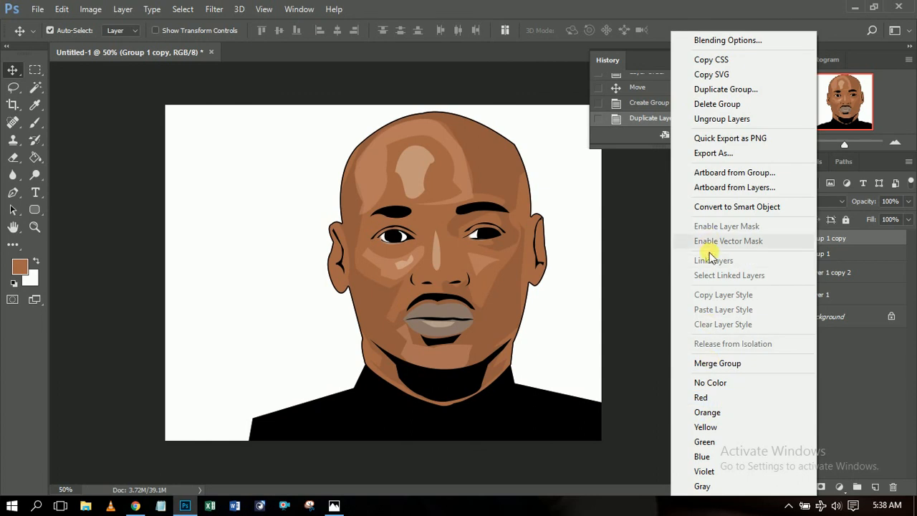
click(733, 364)
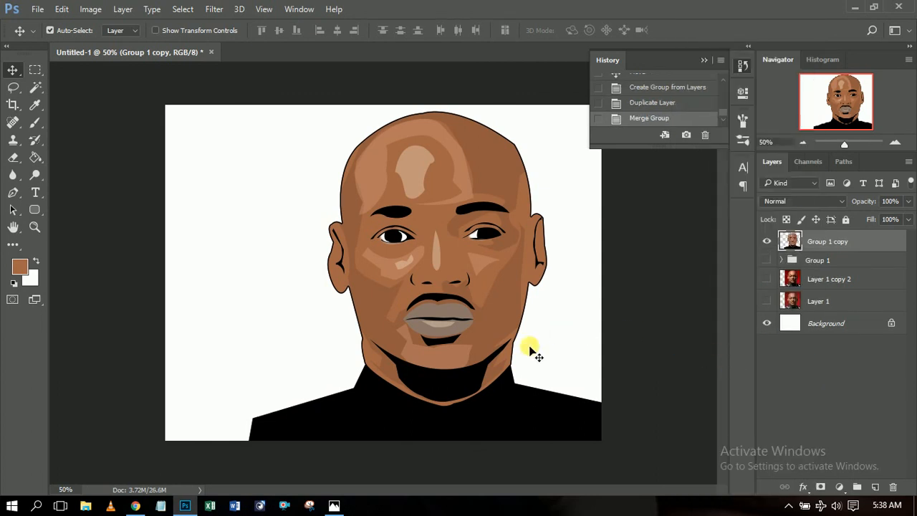
key(ctrl)
Scale the merged portrait to about 118%, shift it down-left, and select Background.
key(ctrl+t)
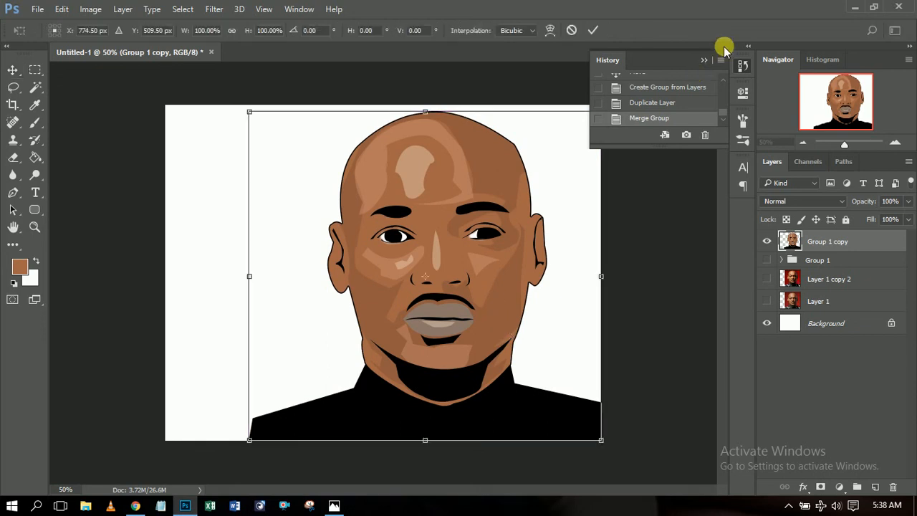
click(704, 60)
drag(249, 112, 165, 78)
drag(355, 162, 343, 201)
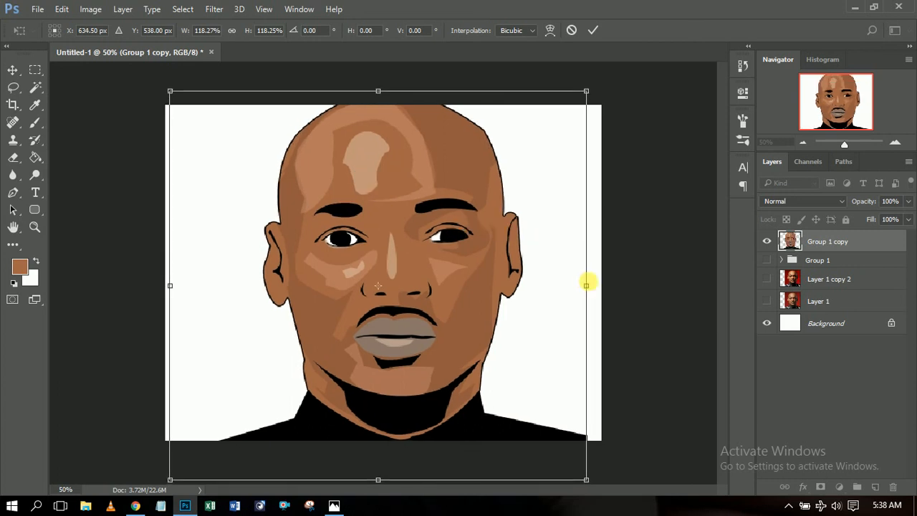
click(593, 30)
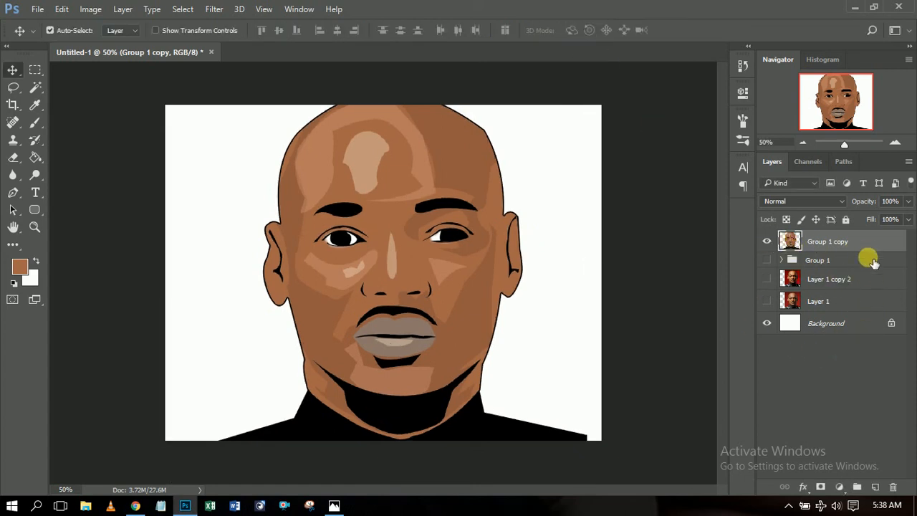
click(843, 323)
Add a new Layer 4 and set the foreground colour to bright pink (e12cca).
click(877, 486)
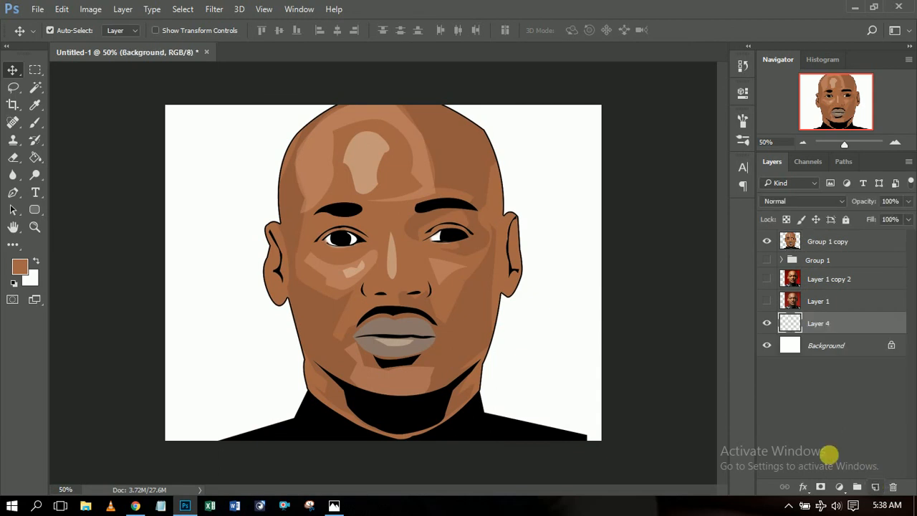
click(20, 271)
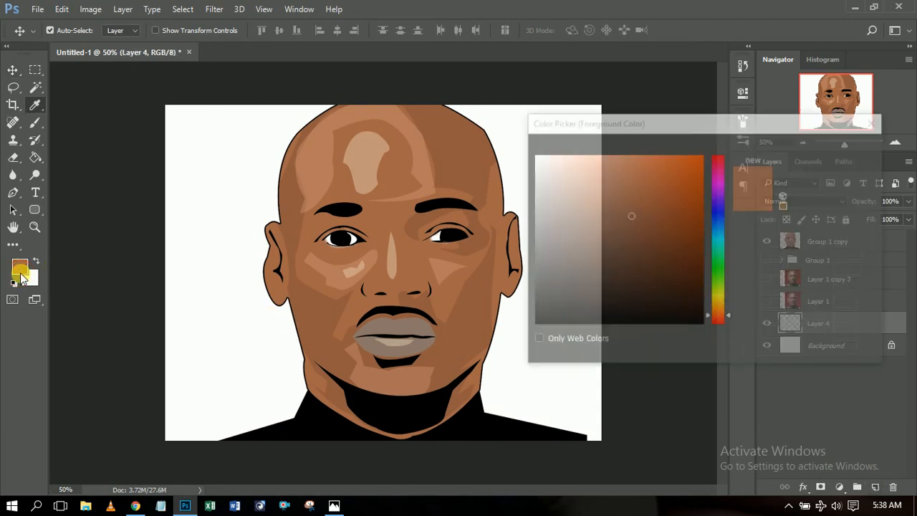
mouse_move(712, 253)
mouse_down()
mouse_move(720, 213)
mouse_move(688, 208)
mouse_move(670, 174)
mouse_up()
click(717, 181)
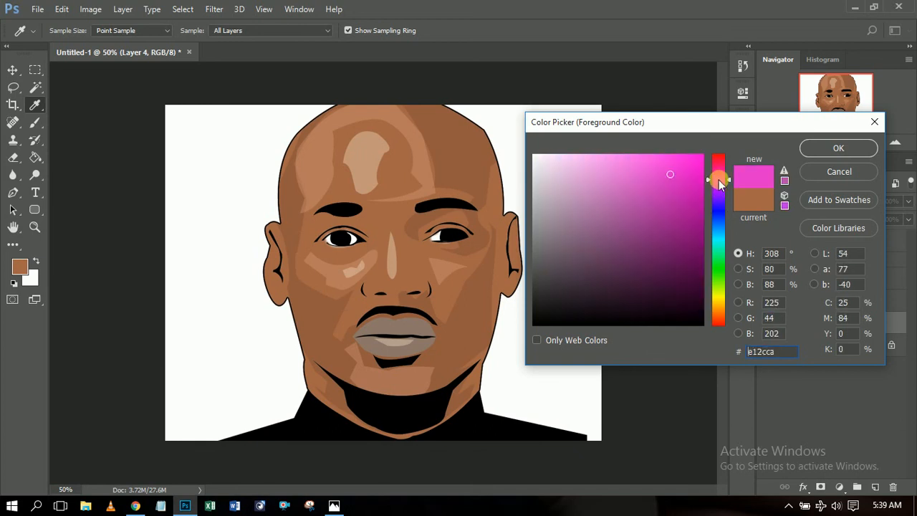
click(810, 148)
key(v)
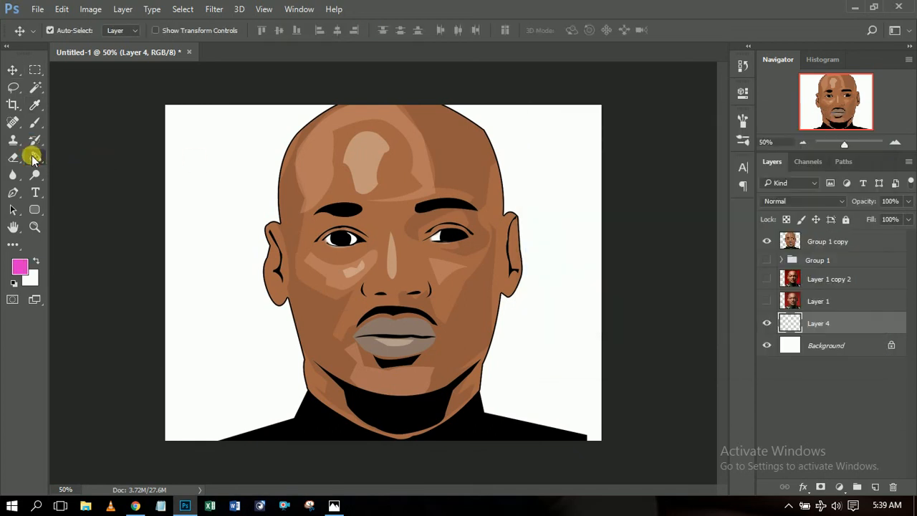
Fill Layer 4 with the pink using the Paint Bucket, then reselect Group 1 copy.
click(34, 157)
click(188, 192)
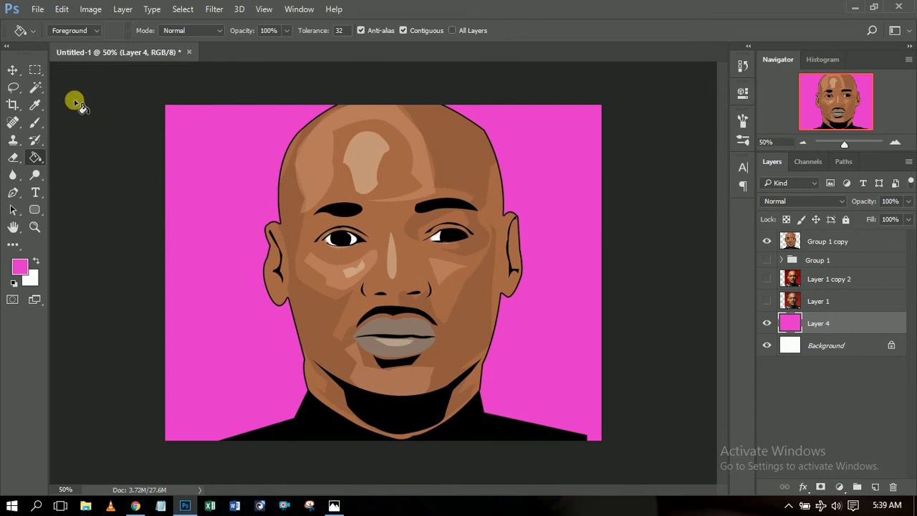
click(12, 70)
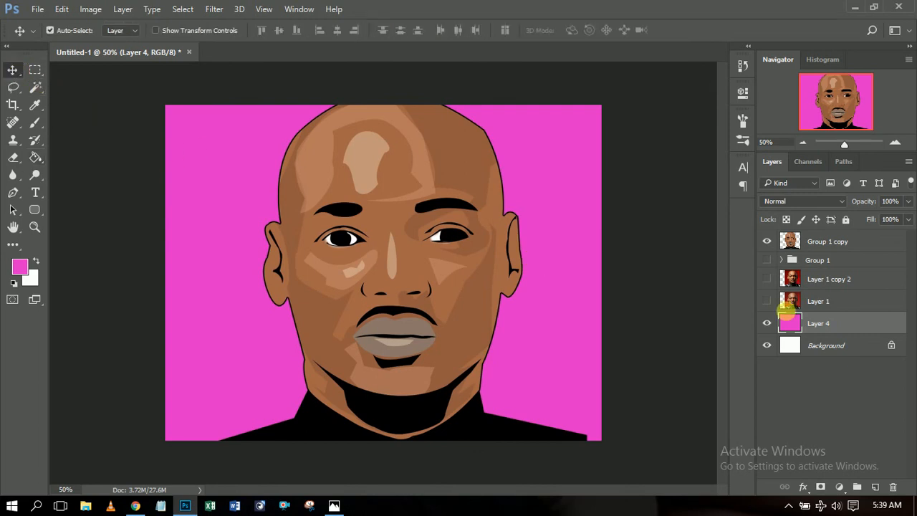
click(884, 245)
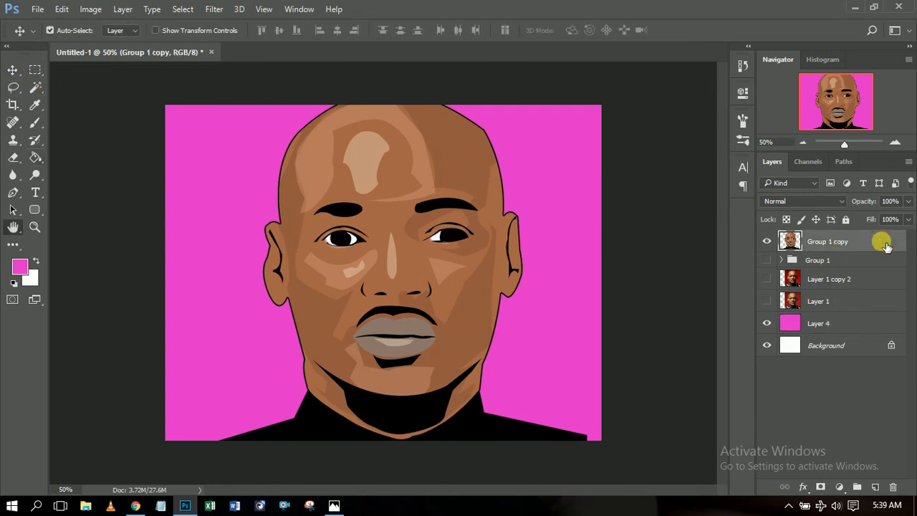
Give the portrait copy a drop shadow with distance 9 px, spread 8% and size 32 px.
double_click(882, 245)
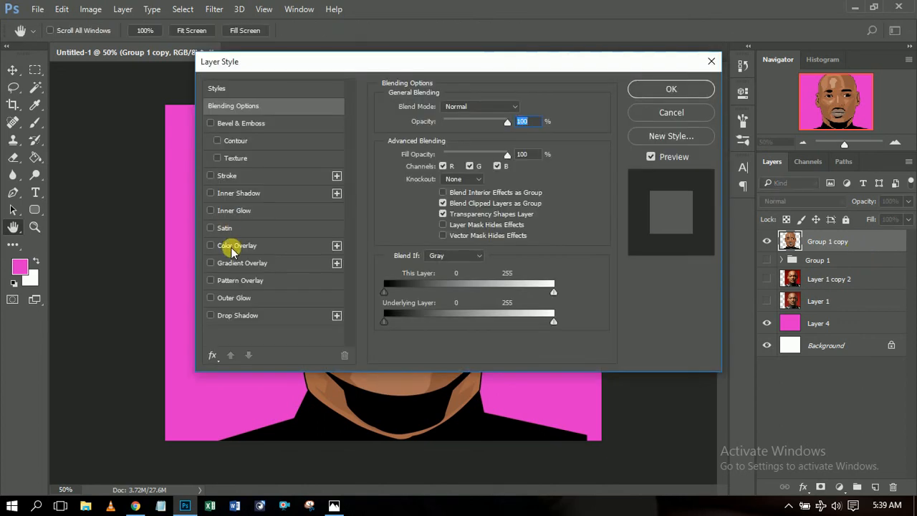
click(223, 316)
drag(318, 63, 675, 106)
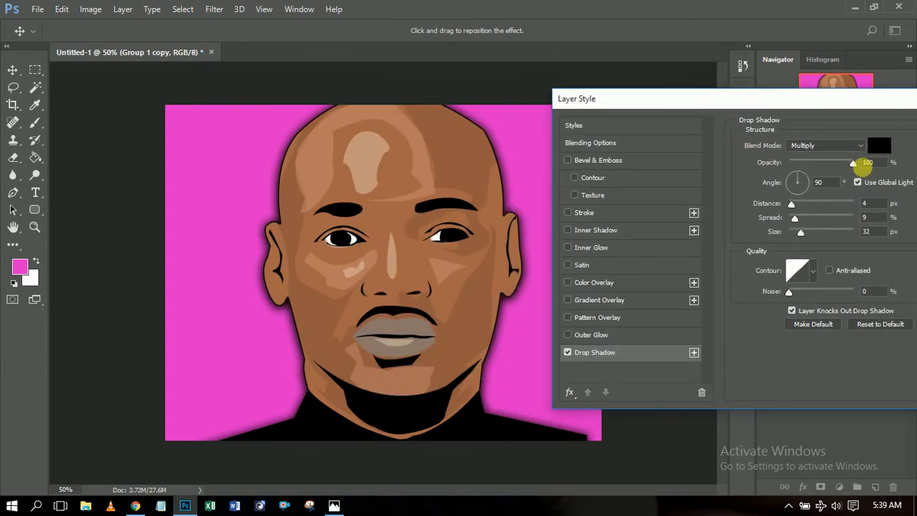
mouse_move(791, 205)
mouse_down()
mouse_move(800, 207)
mouse_move(794, 219)
mouse_up()
drag(851, 99, 825, 102)
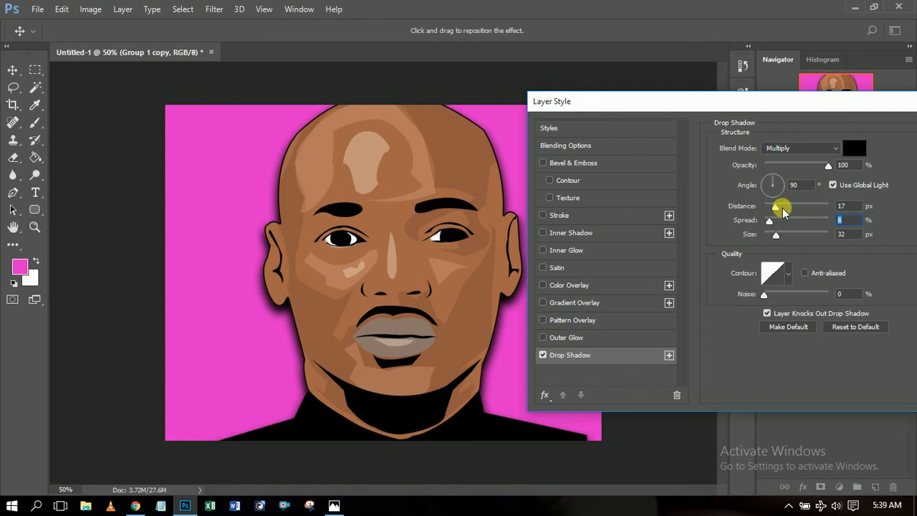
drag(776, 210, 772, 209)
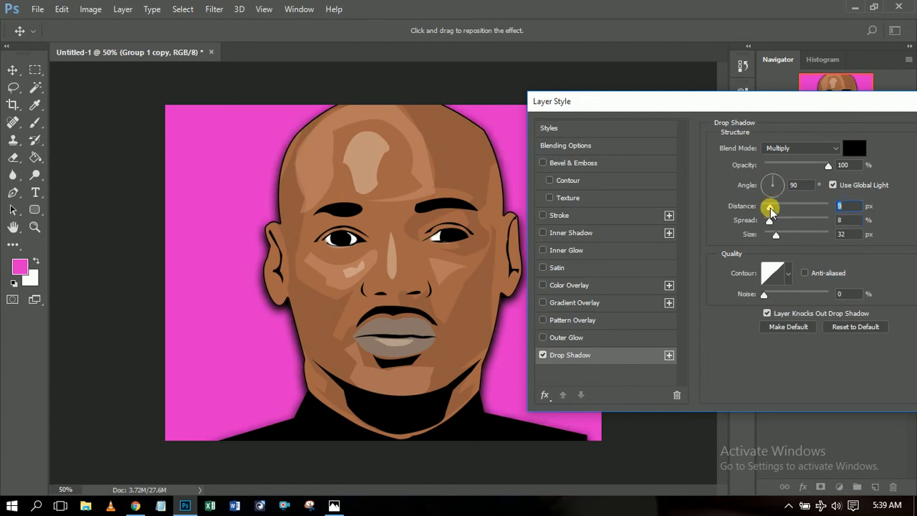
drag(767, 105, 702, 114)
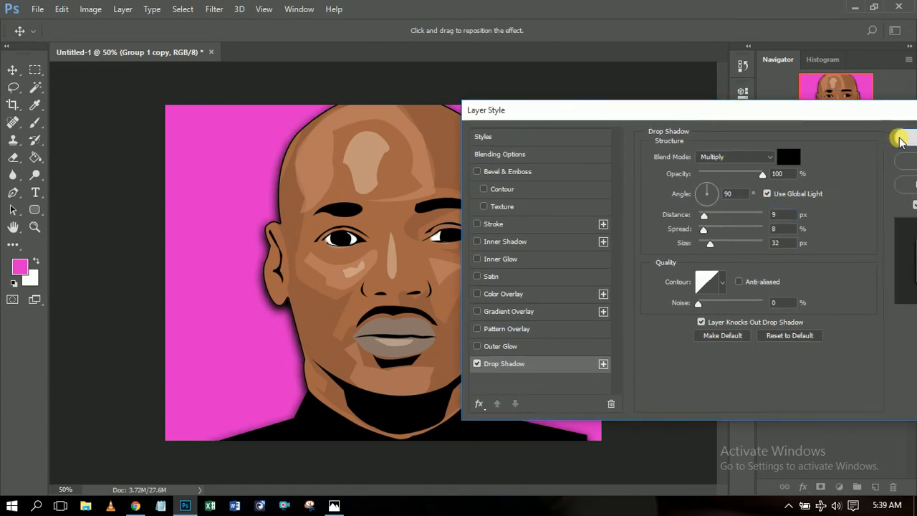
click(900, 139)
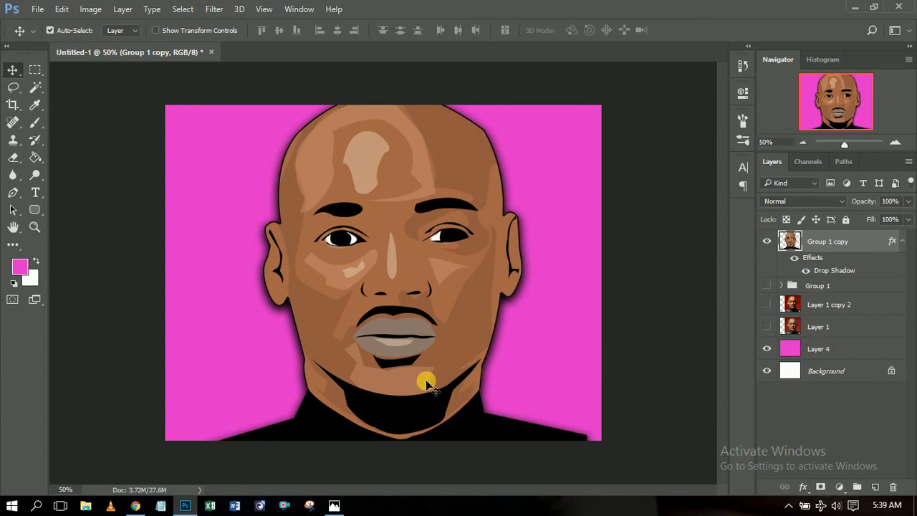
click(901, 243)
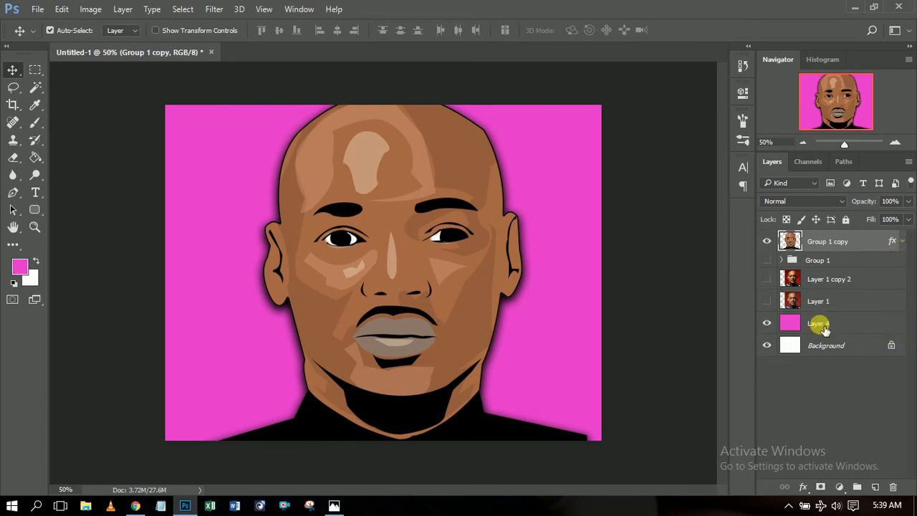
click(873, 324)
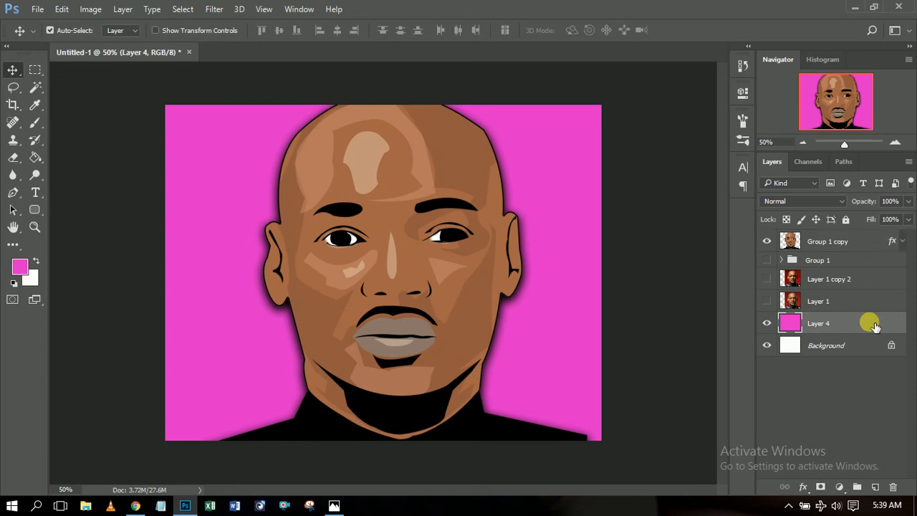
Add a Gradient Overlay to Layer 4 using the pink-to-white preset.
double_click(871, 323)
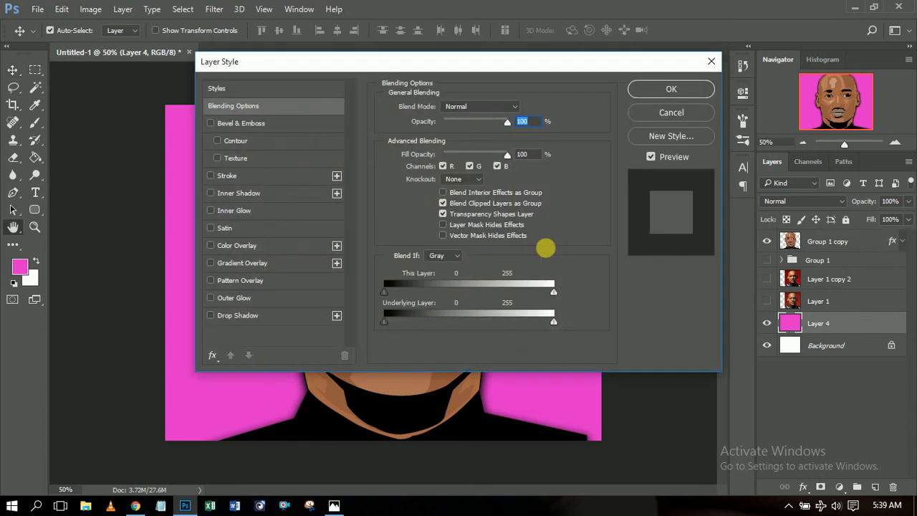
click(230, 264)
drag(285, 63, 630, 94)
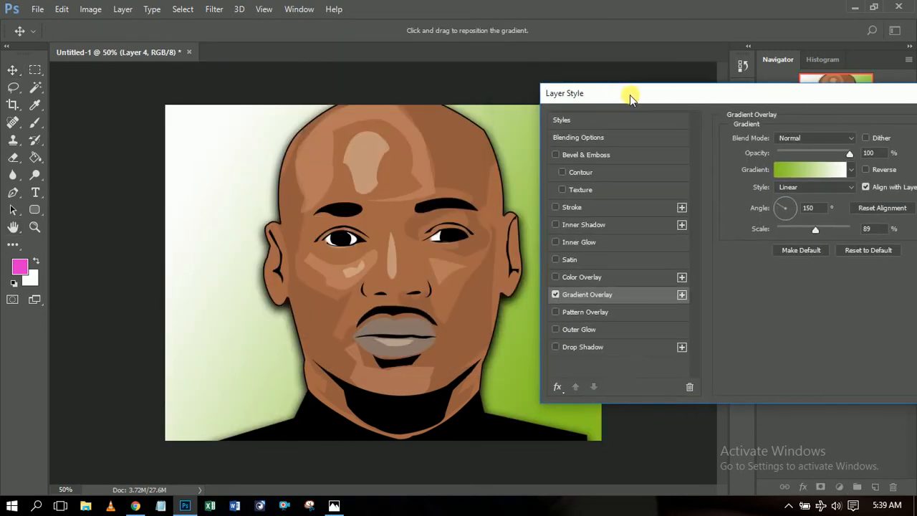
click(851, 170)
click(747, 195)
click(765, 319)
Make the gradient radial and reversed at 150% scale with slightly lower opacity.
click(848, 187)
click(848, 187)
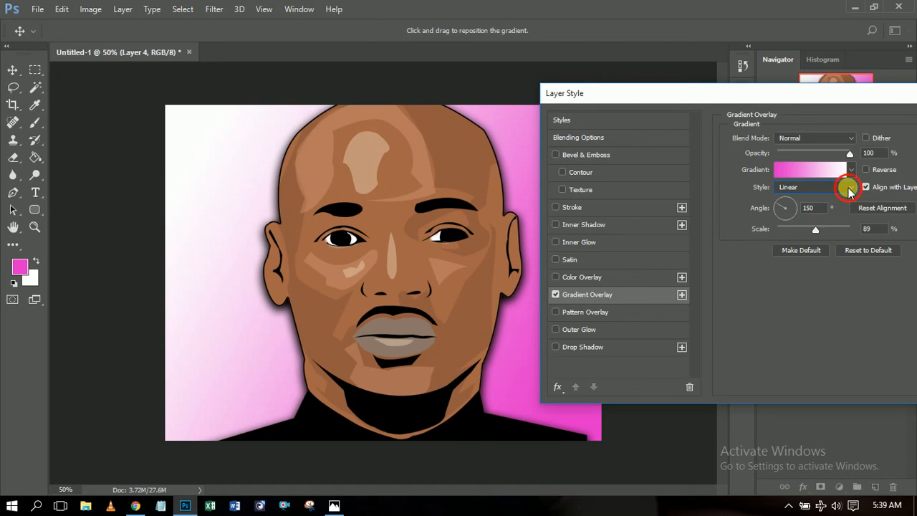
click(848, 188)
click(818, 207)
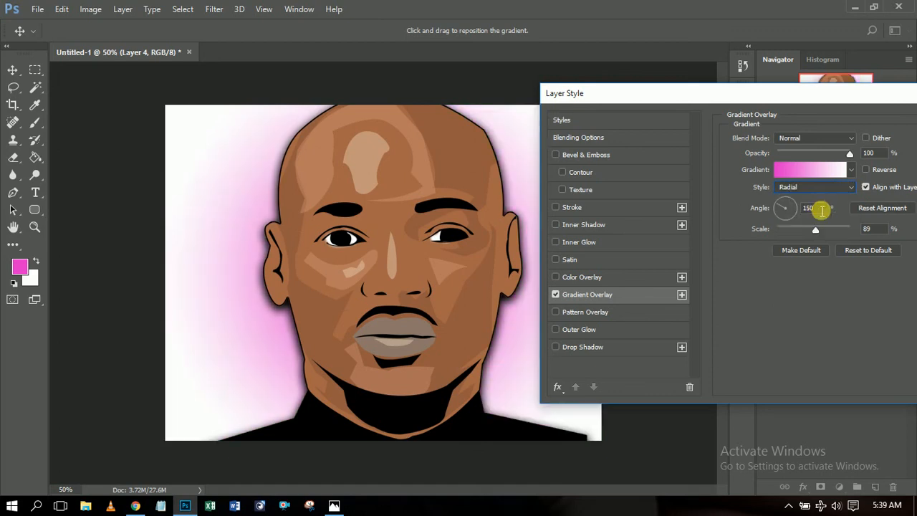
click(867, 172)
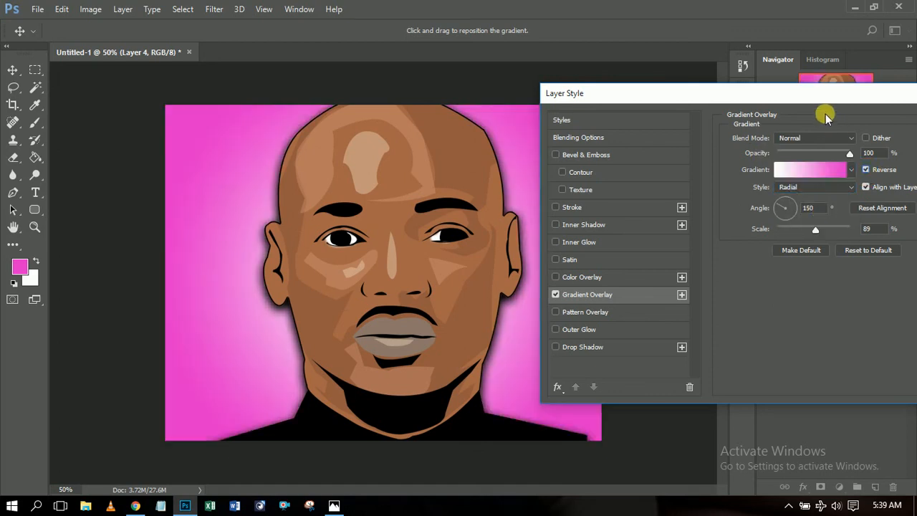
drag(794, 93, 692, 141)
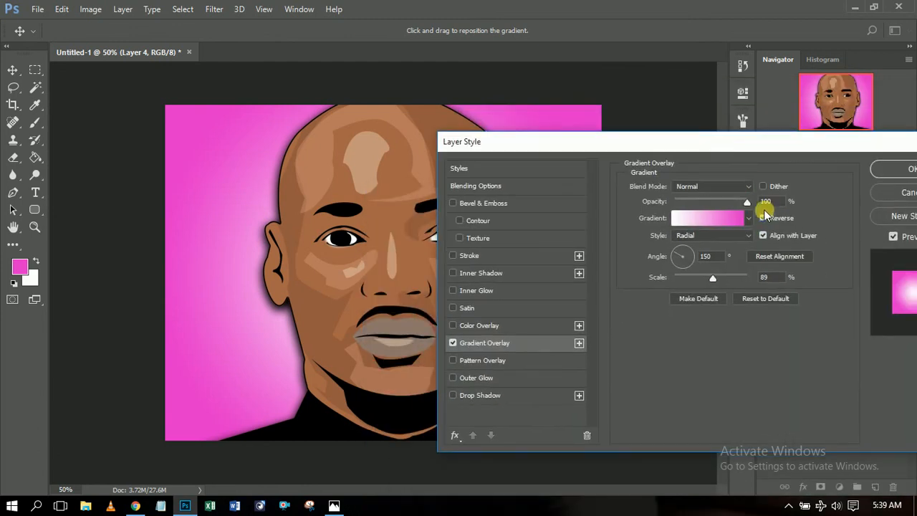
drag(713, 278, 756, 277)
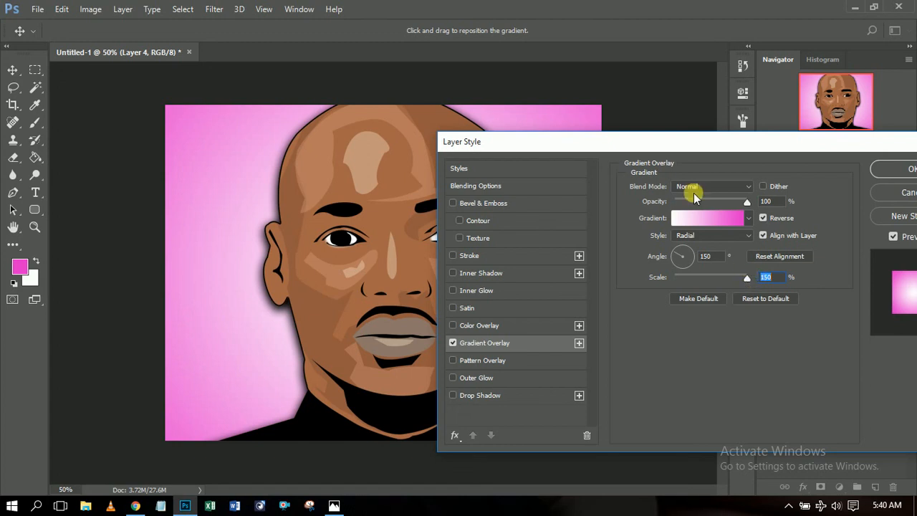
drag(746, 202, 721, 199)
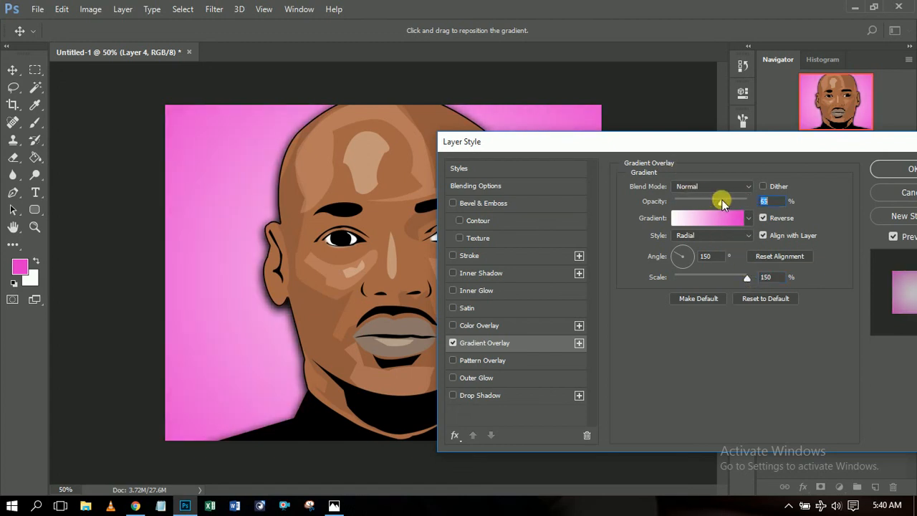
click(904, 169)
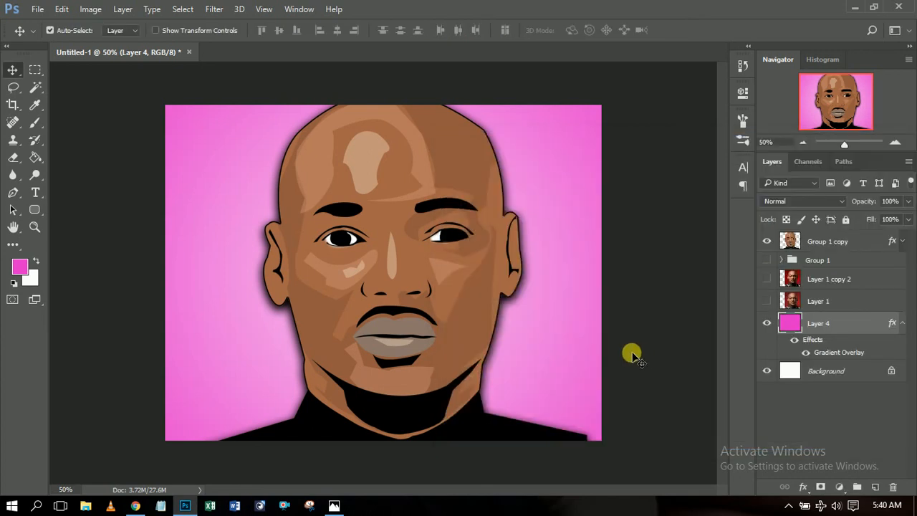
click(805, 144)
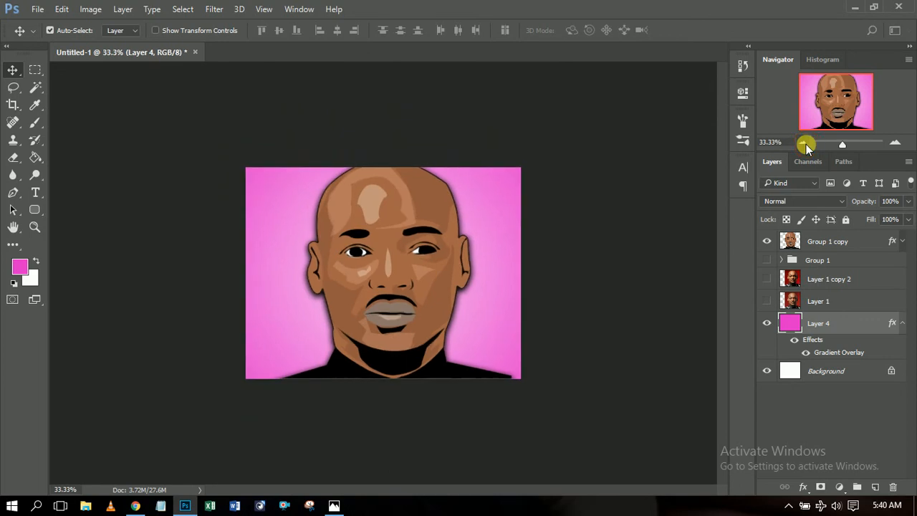
click(805, 143)
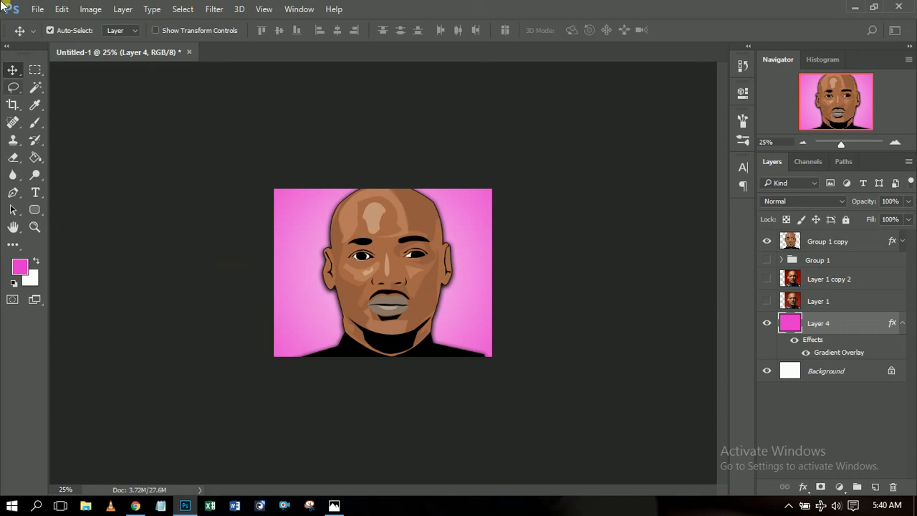
click(38, 10)
click(39, 10)
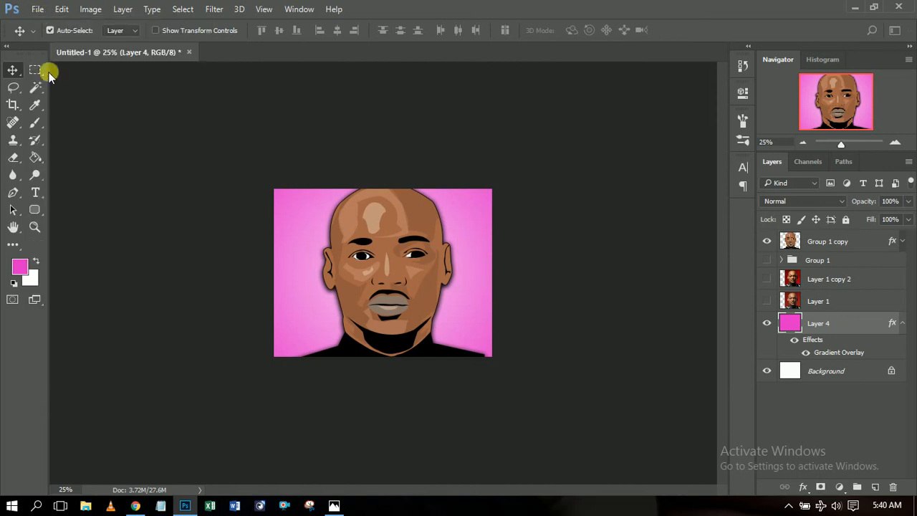